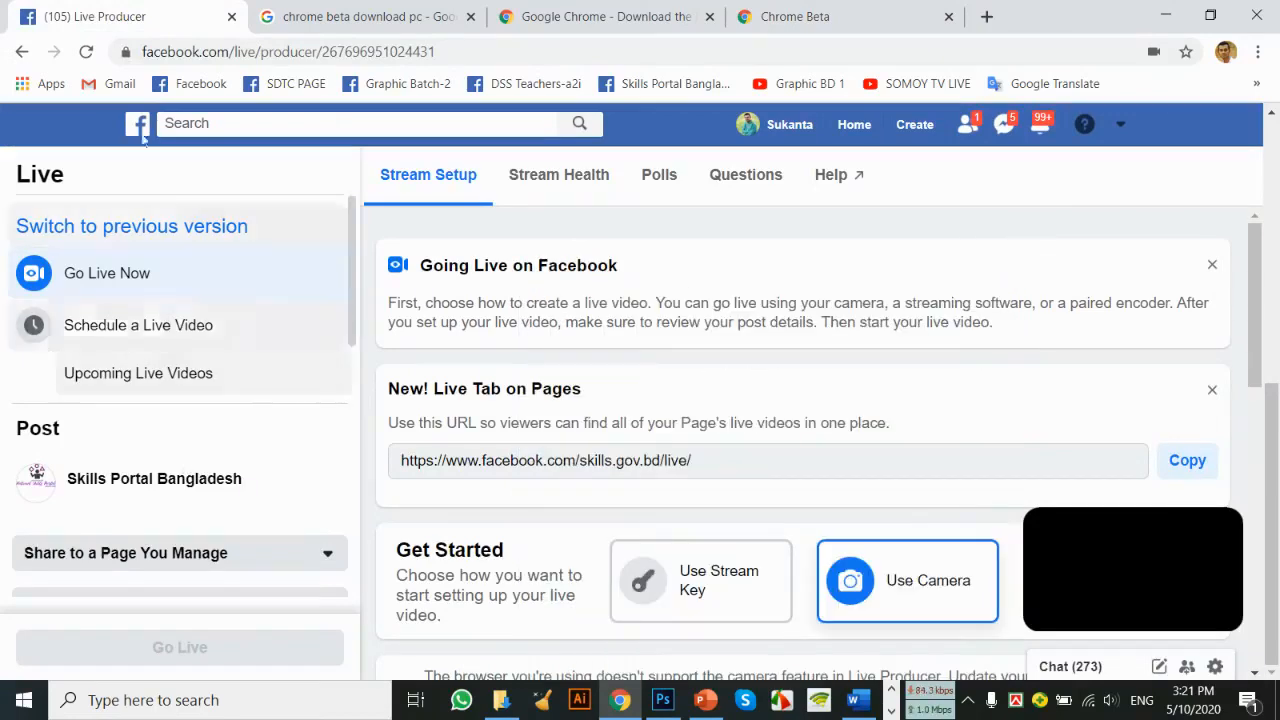
Review the post details of the live video that has not been started, and close that browser window.
{"action": "scroll", "coordinate": [174, 318], "scroll_direction": "down", "scroll_amount": 5}
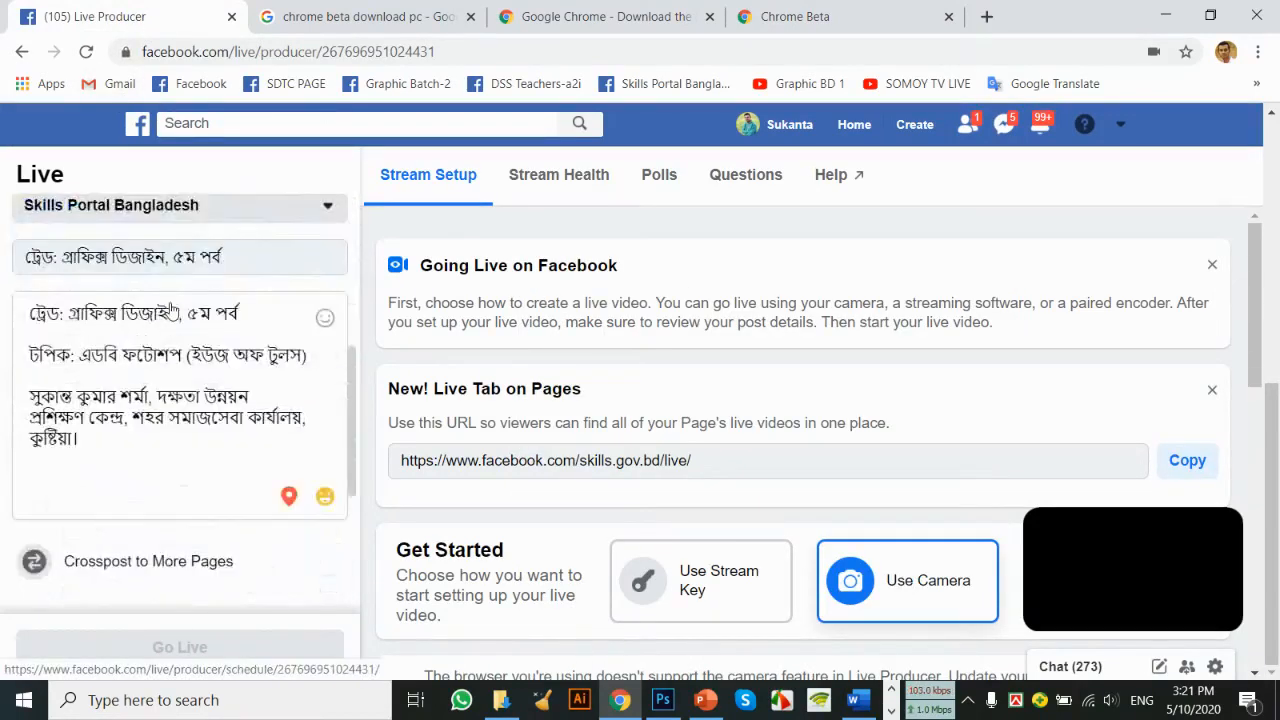
{"action": "scroll", "coordinate": [180, 333], "scroll_direction": "up", "scroll_amount": 5}
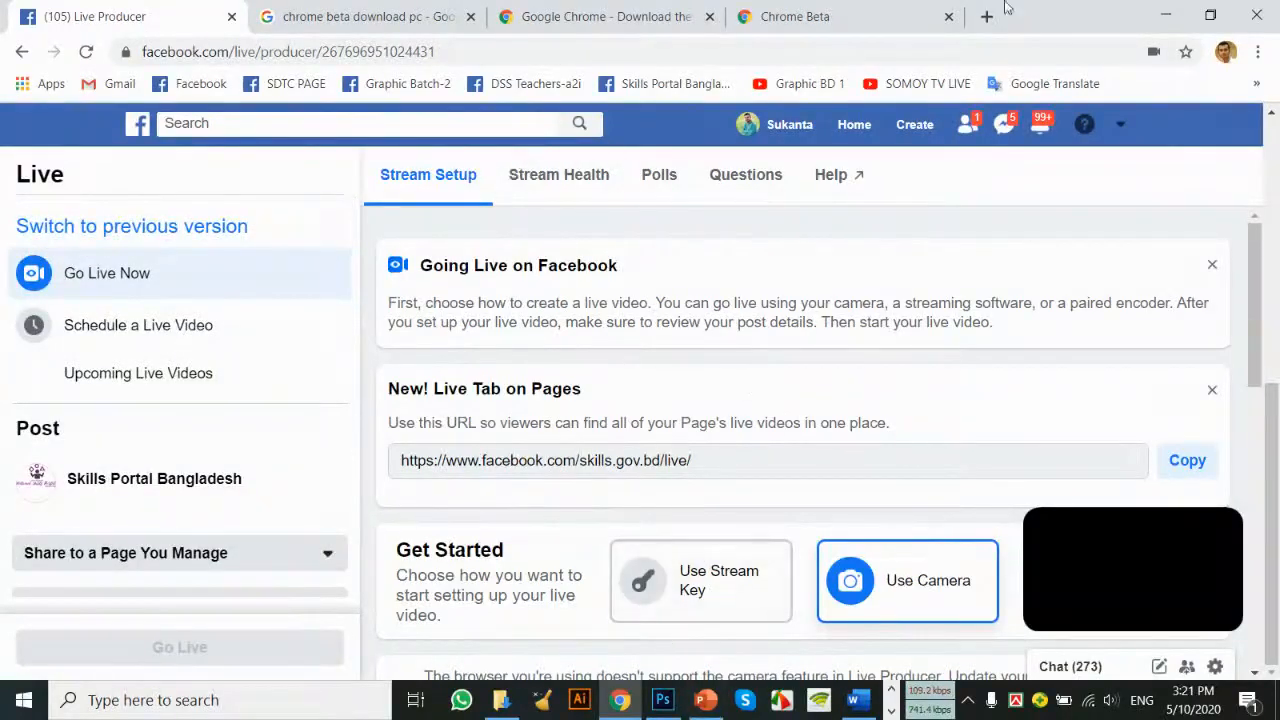
{"action": "left_click", "coordinate": [1257, 15]}
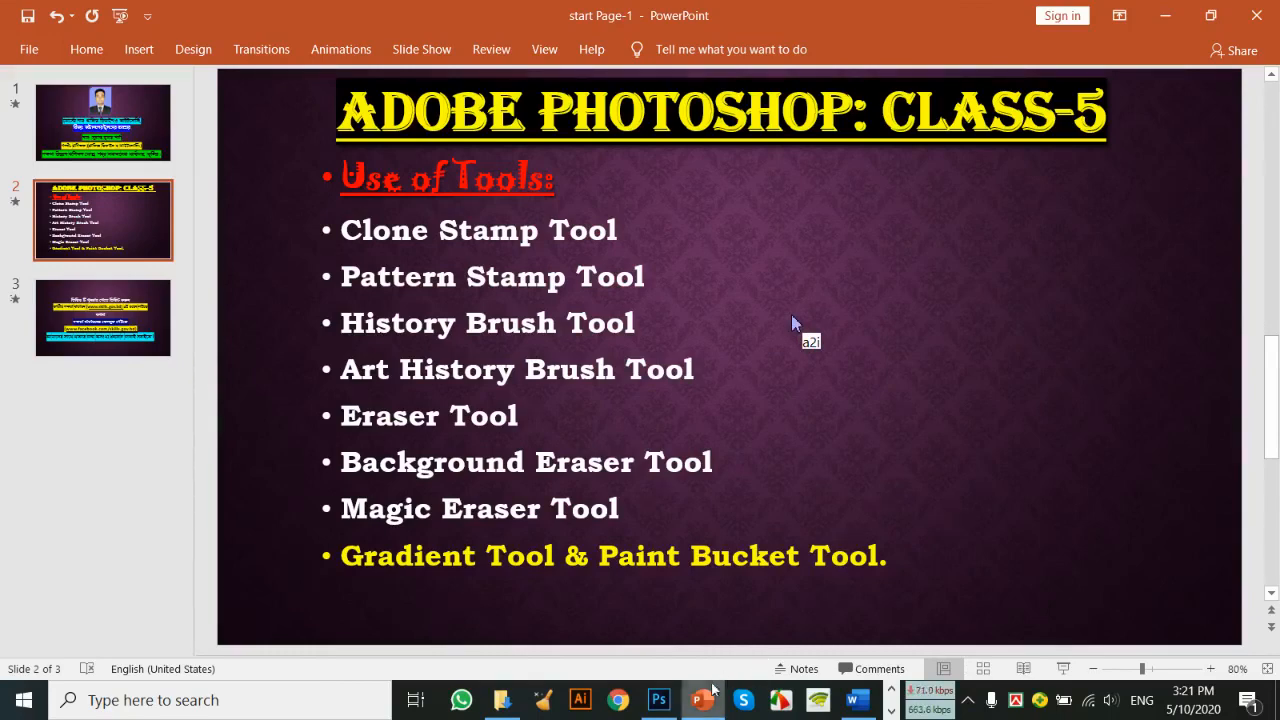
Check the Windows microphone privacy settings, and minimize the Settings and PowerPoint windows.
{"action": "left_click", "coordinate": [704, 712]}
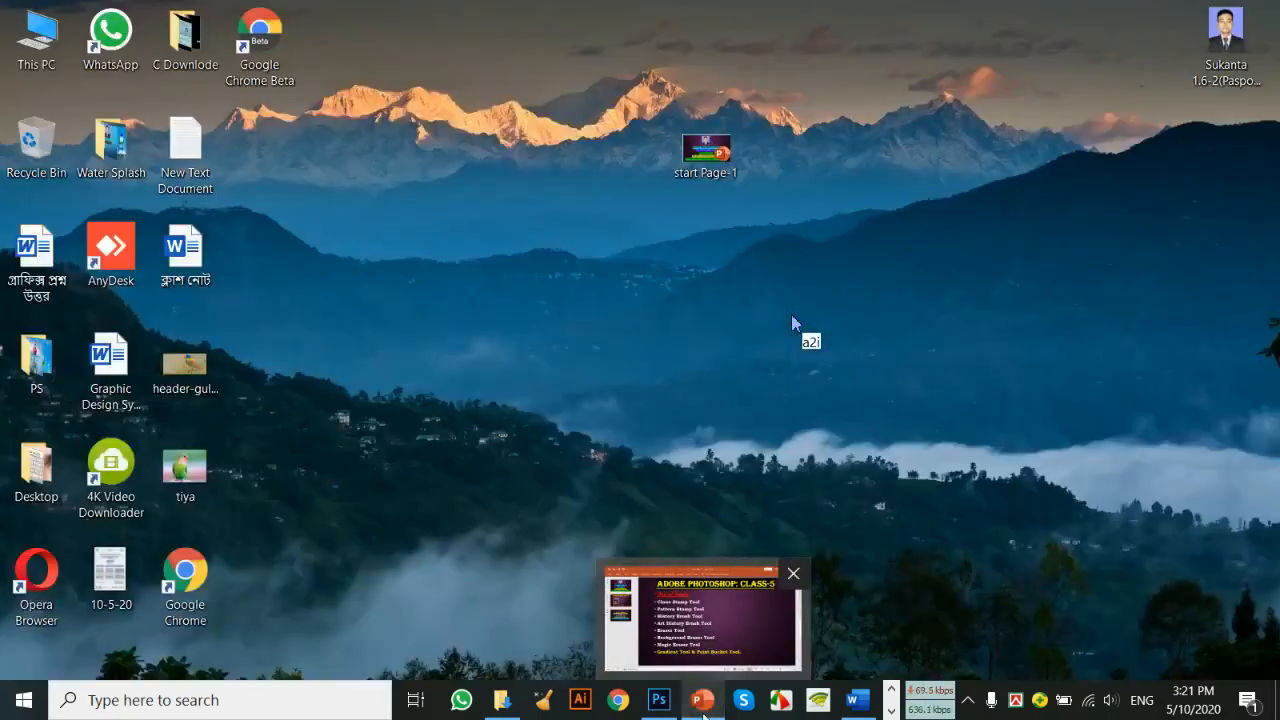
{"action": "left_click", "coordinate": [704, 712]}
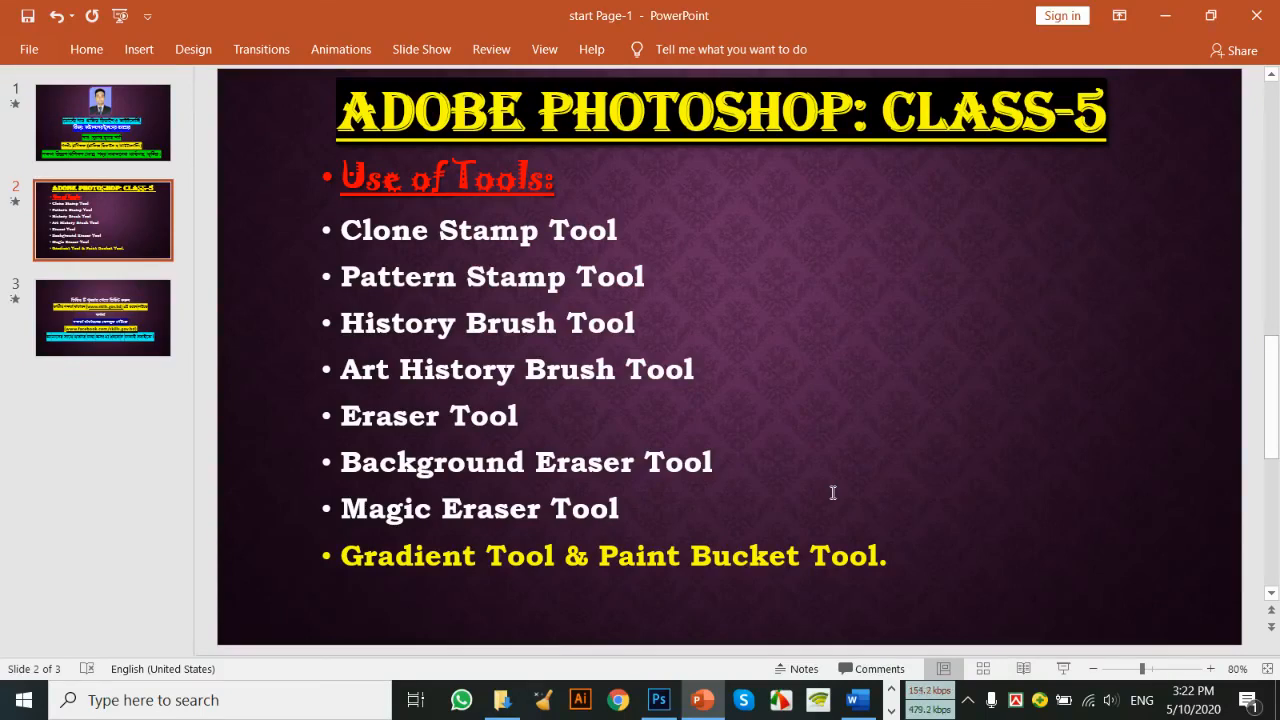
{"action": "left_click", "coordinate": [993, 700]}
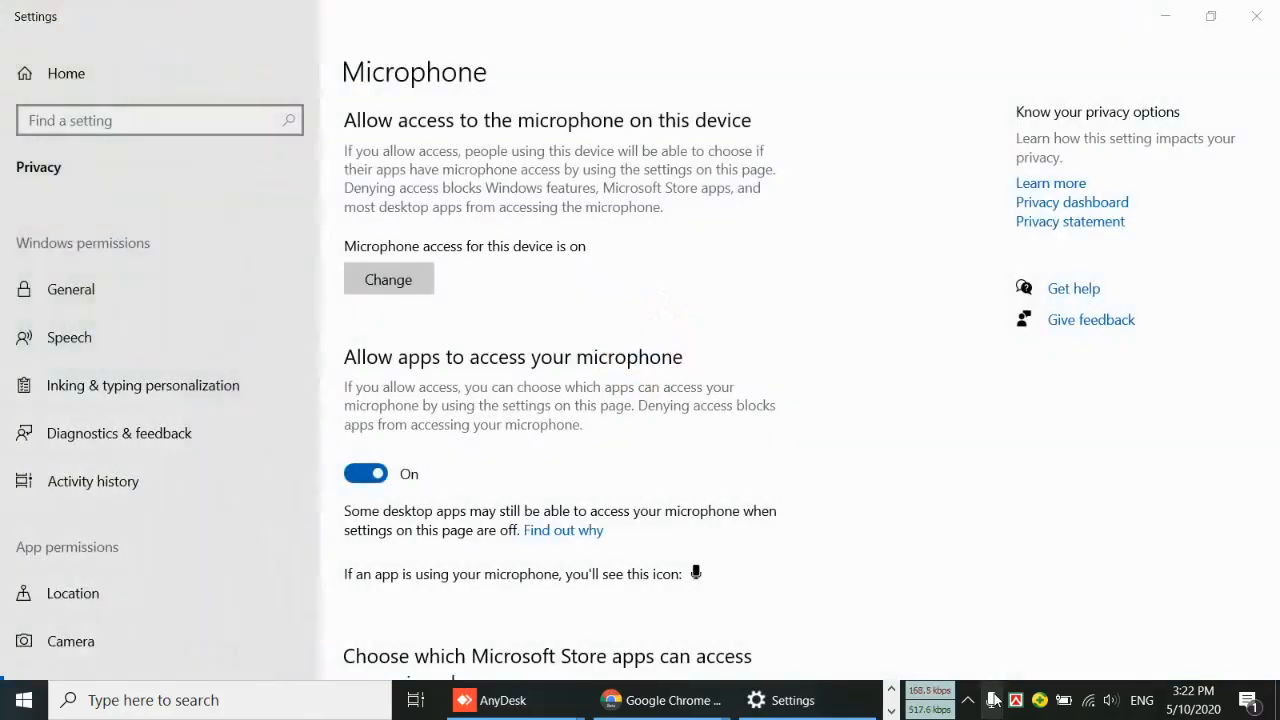
{"action": "left_click", "coordinate": [1166, 16]}
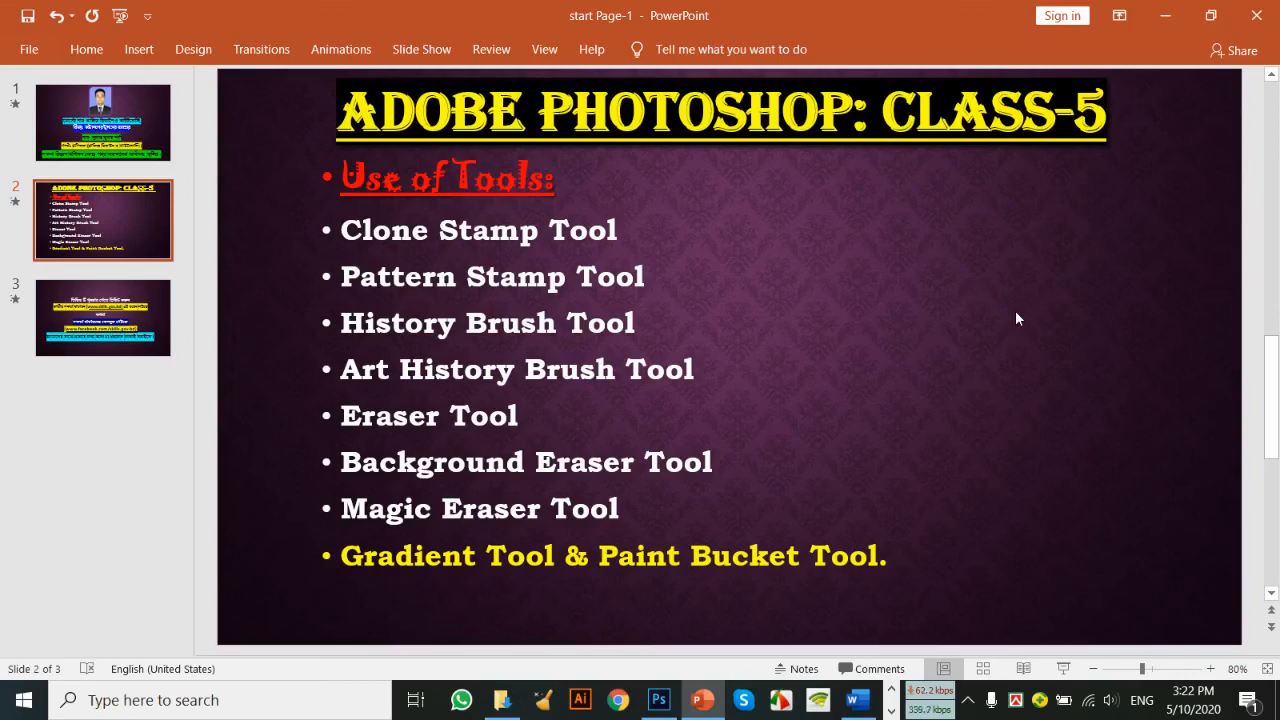
{"action": "mouse_move", "coordinate": [518, 715]}
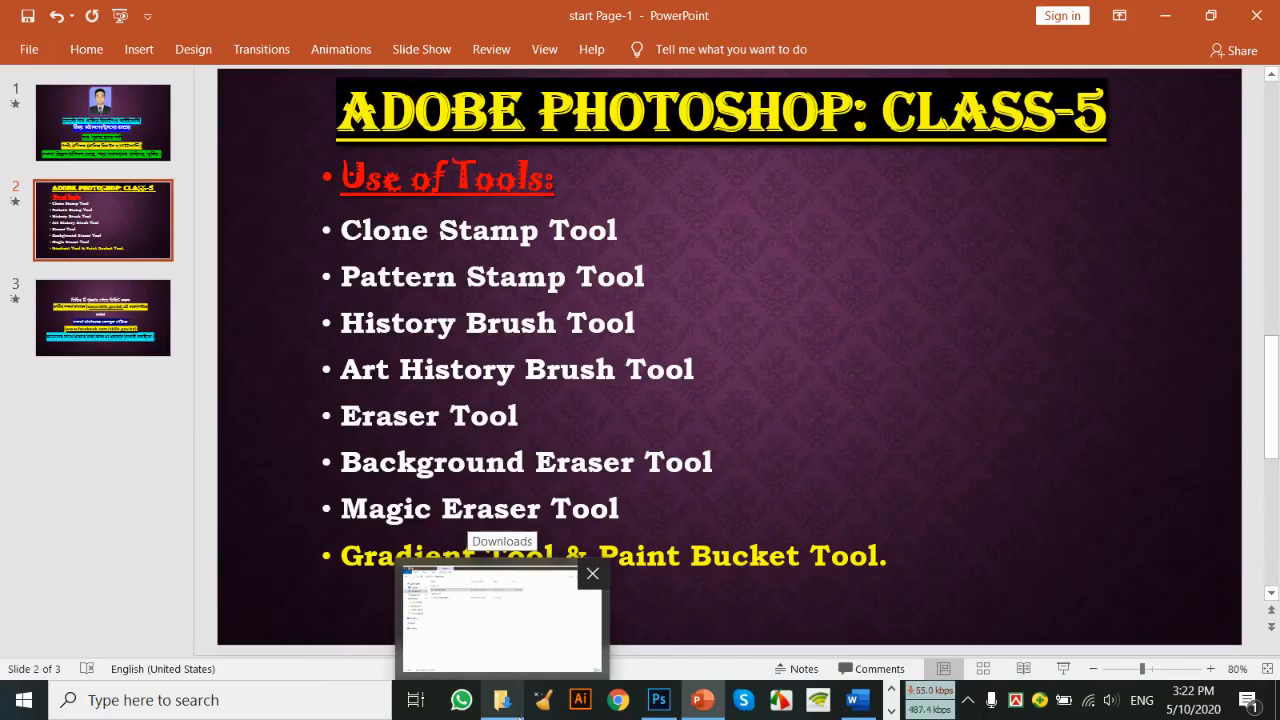
{"action": "left_click", "coordinate": [1166, 16]}
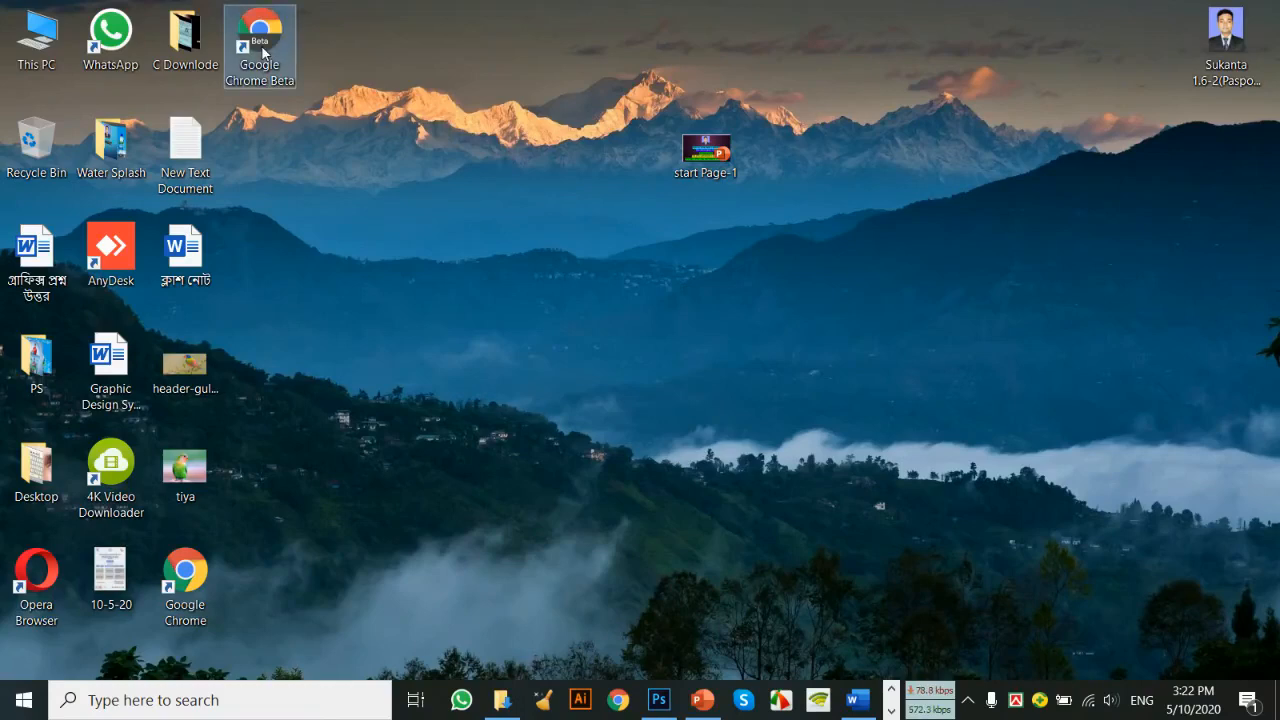
Launch Google Chrome Beta in a maximized window and switch to its window with the running Live Producer broadcast.
{"action": "double_click", "coordinate": [268, 88]}
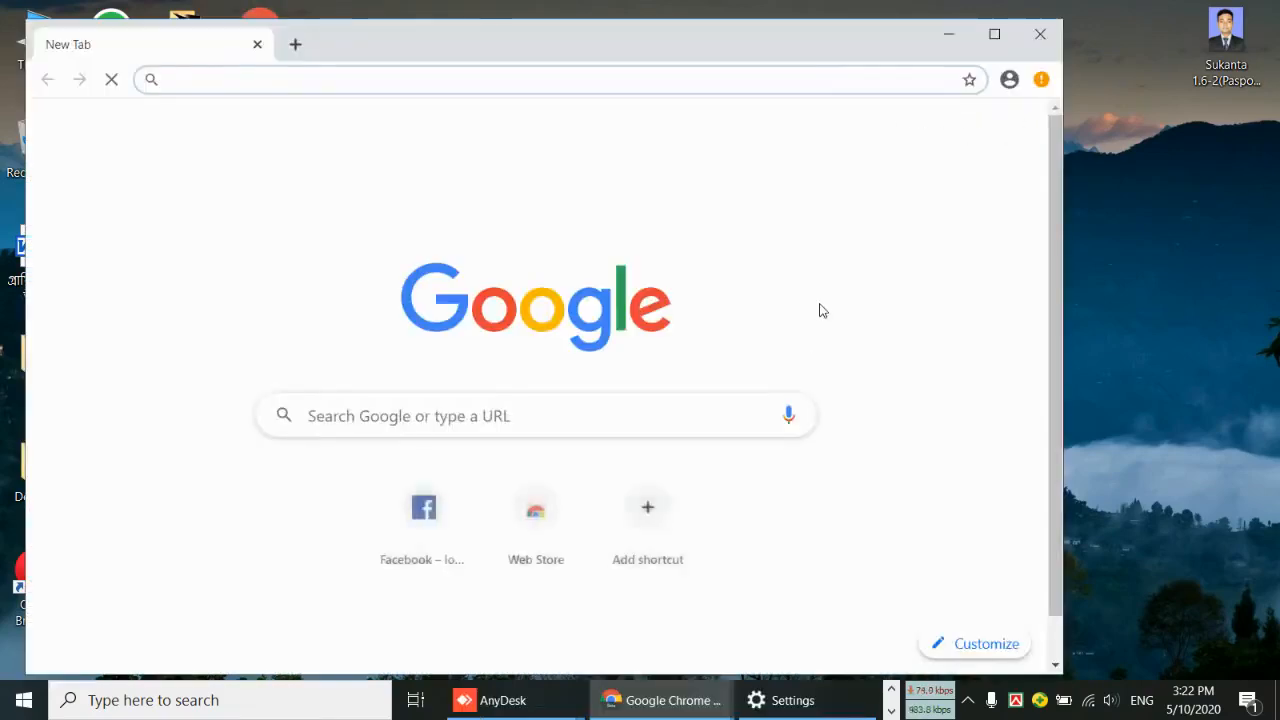
{"action": "left_click", "coordinate": [994, 36]}
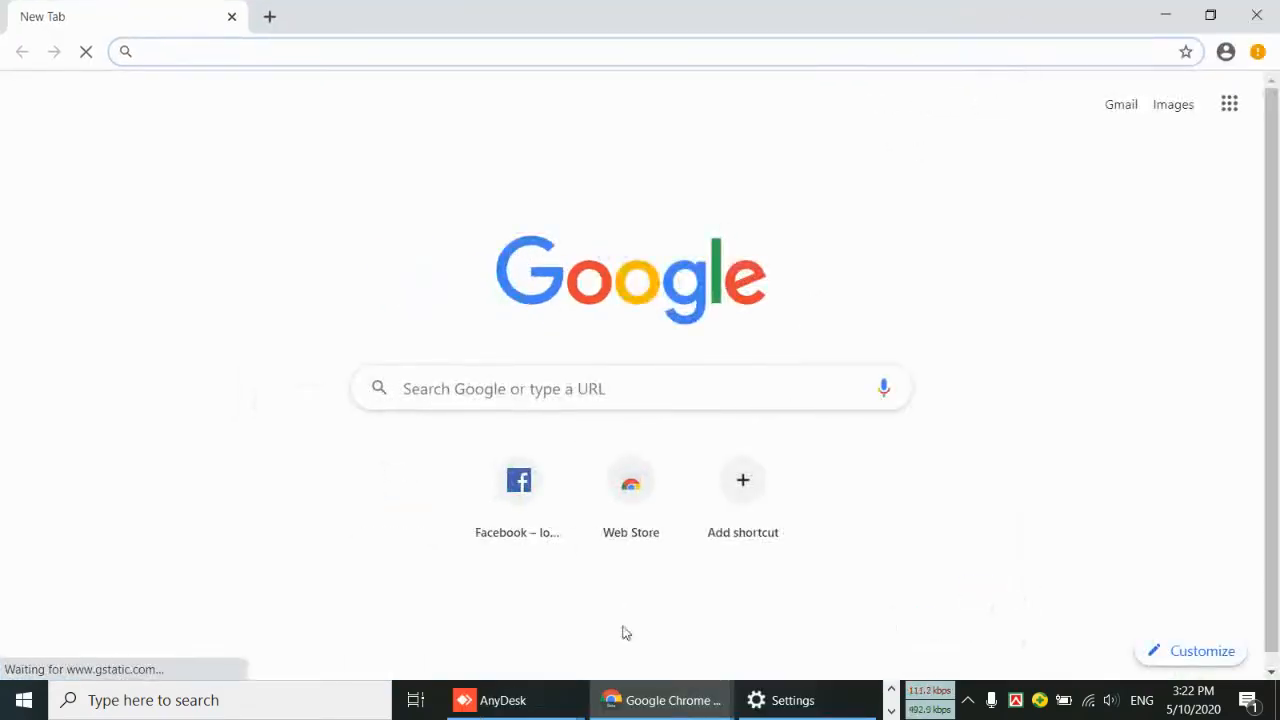
{"action": "mouse_move", "coordinate": [646, 705]}
{"action": "left_click", "coordinate": [470, 610]}
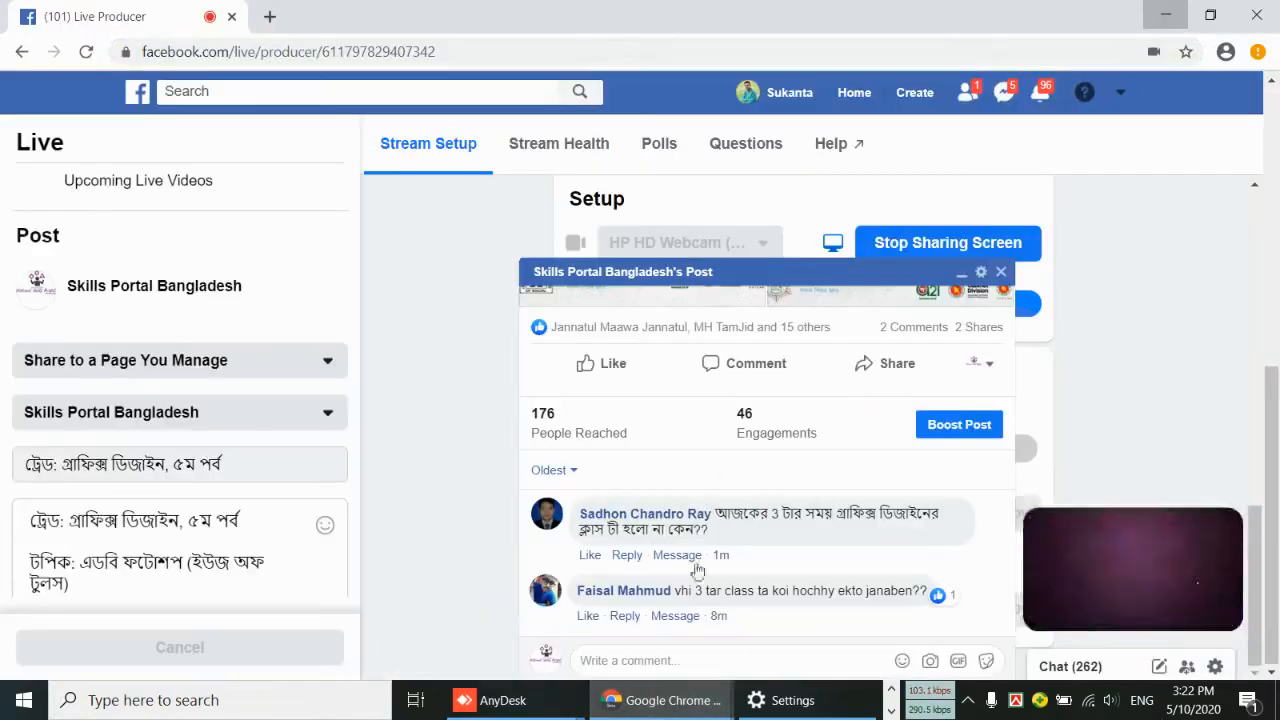
Review the viewer comments on the live broadcast and close the Skills Portal Bangladesh post pop-up.
{"action": "scroll", "coordinate": [290, 440], "scroll_direction": "up", "scroll_amount": 2}
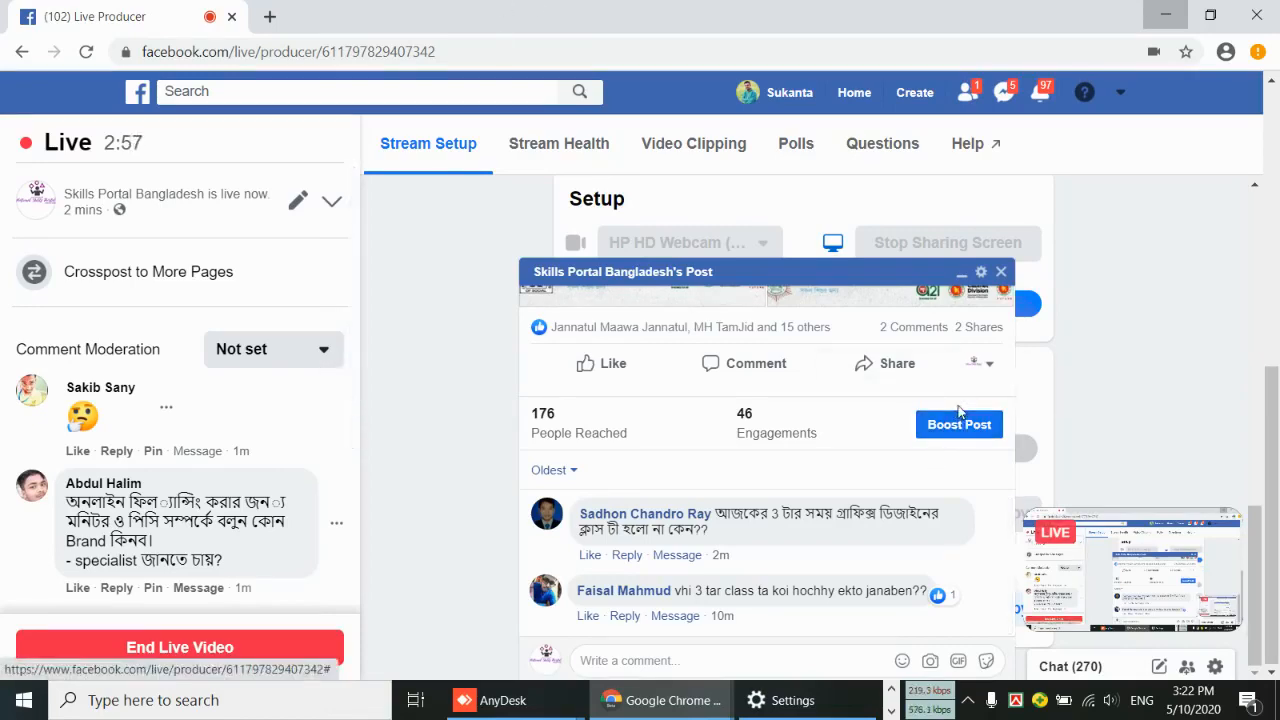
{"action": "scroll", "coordinate": [94, 323], "scroll_direction": "down", "scroll_amount": 3}
{"action": "scroll", "coordinate": [160, 334], "scroll_direction": "up", "scroll_amount": 3}
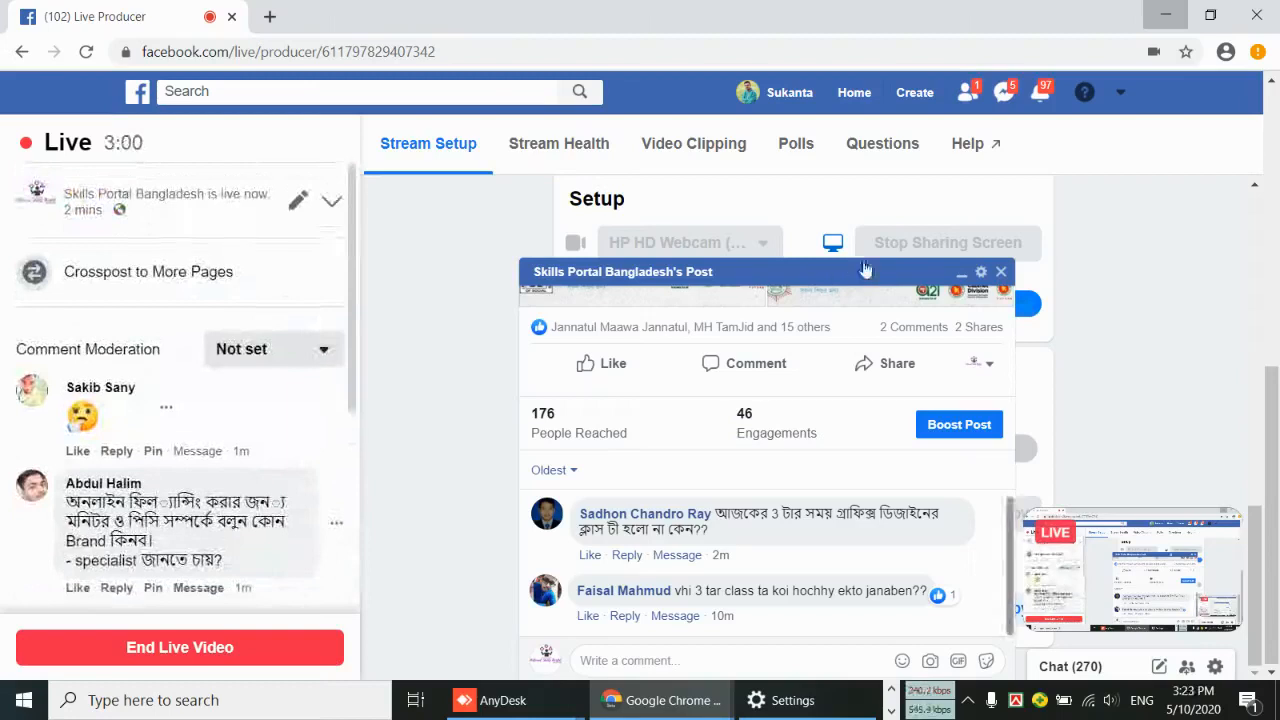
{"action": "left_click", "coordinate": [1000, 271]}
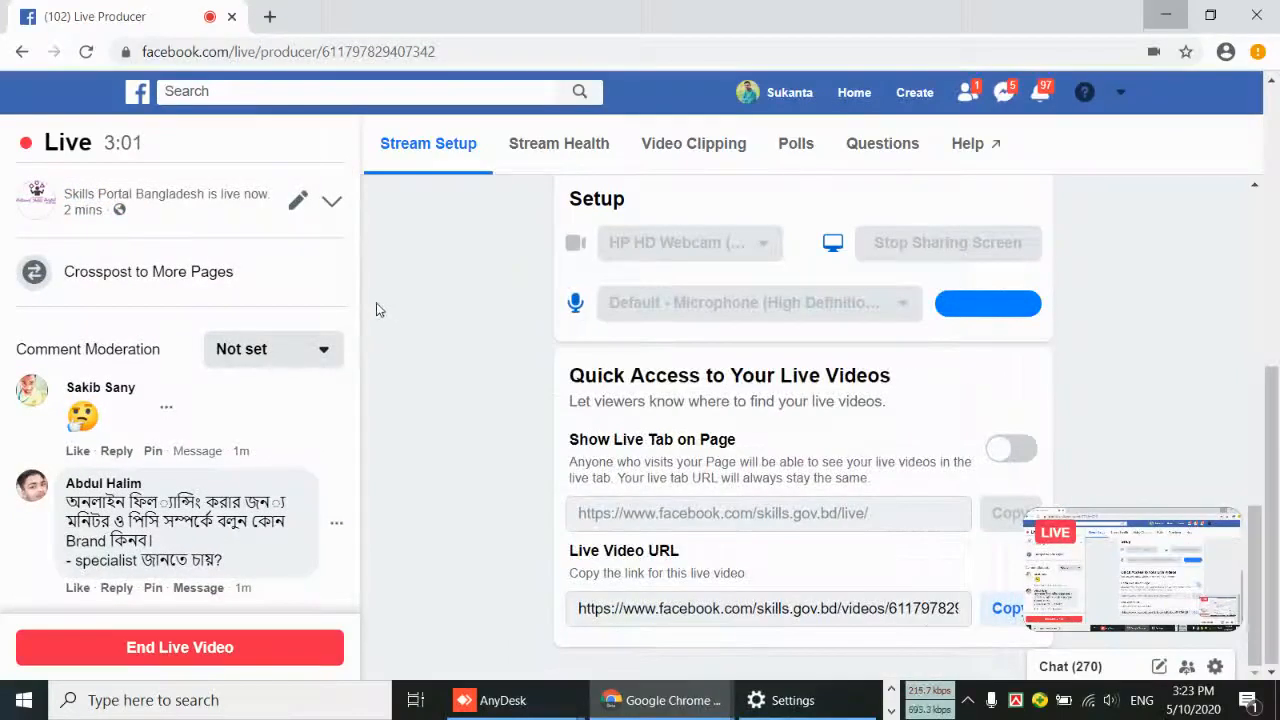
Minimize both Chrome Beta windows and switch to Photoshop.
{"action": "left_click", "coordinate": [1168, 9]}
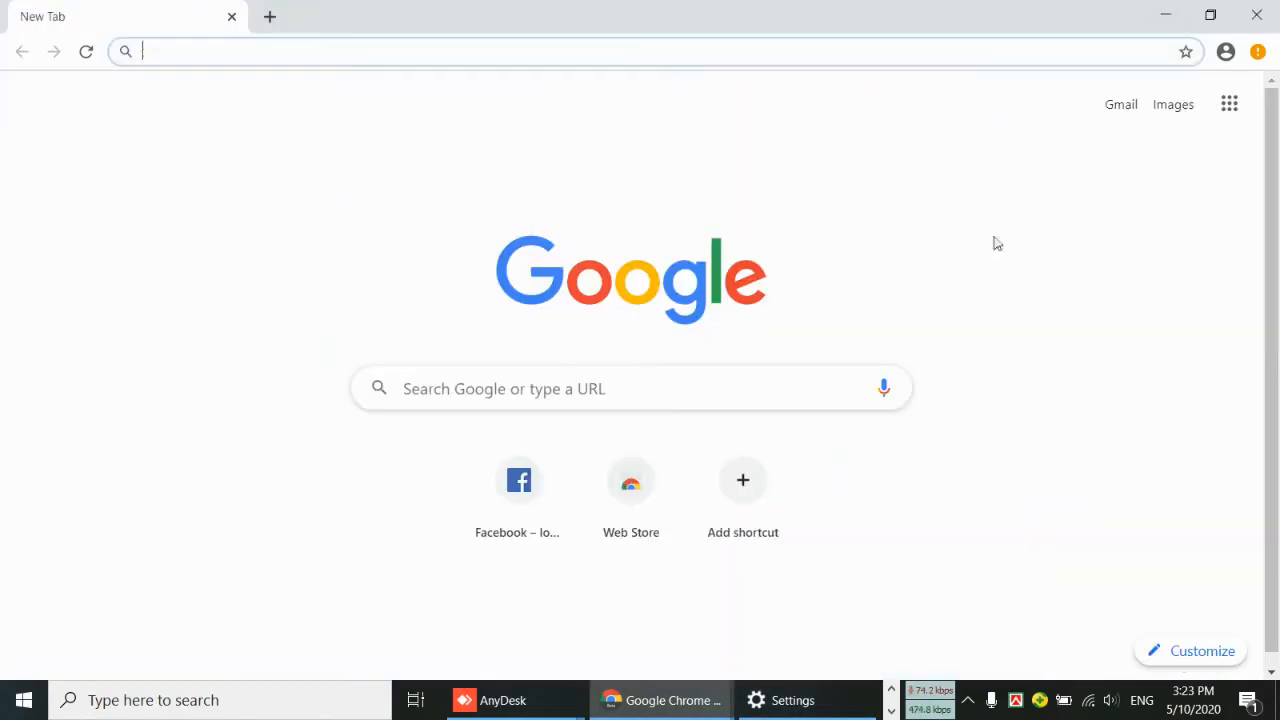
{"action": "left_click", "coordinate": [1166, 12]}
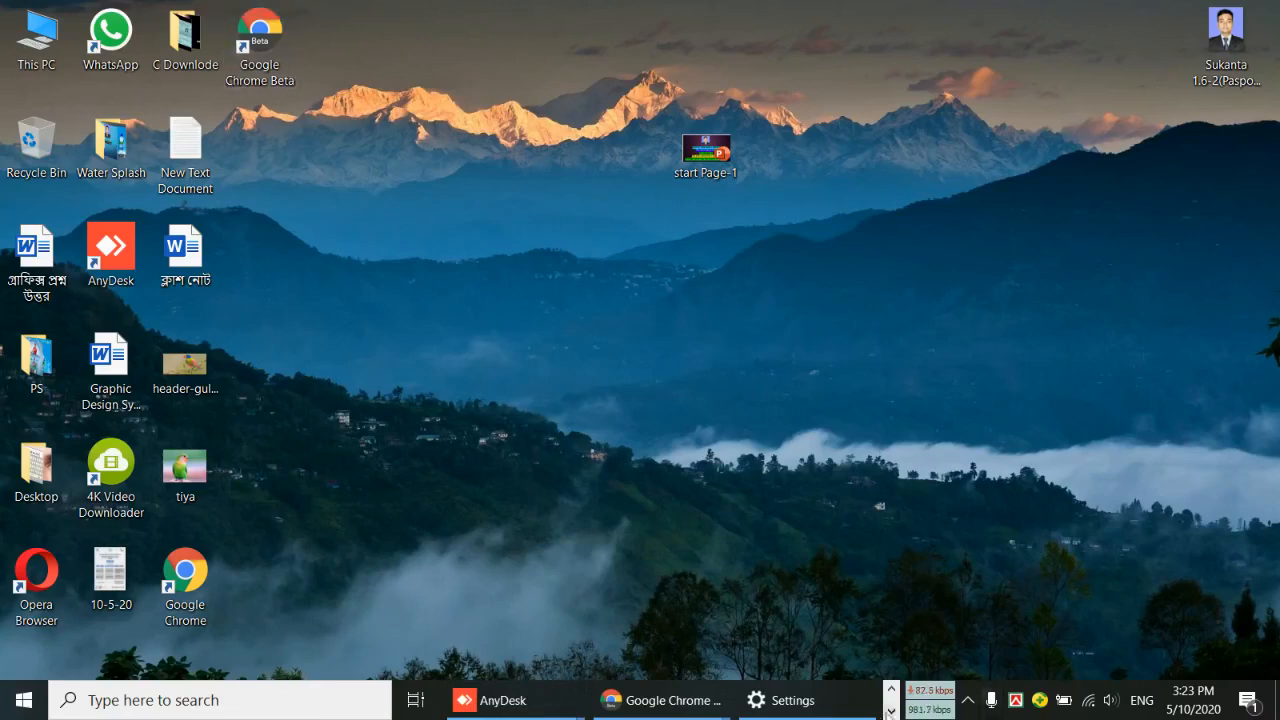
{"action": "left_click", "coordinate": [891, 690]}
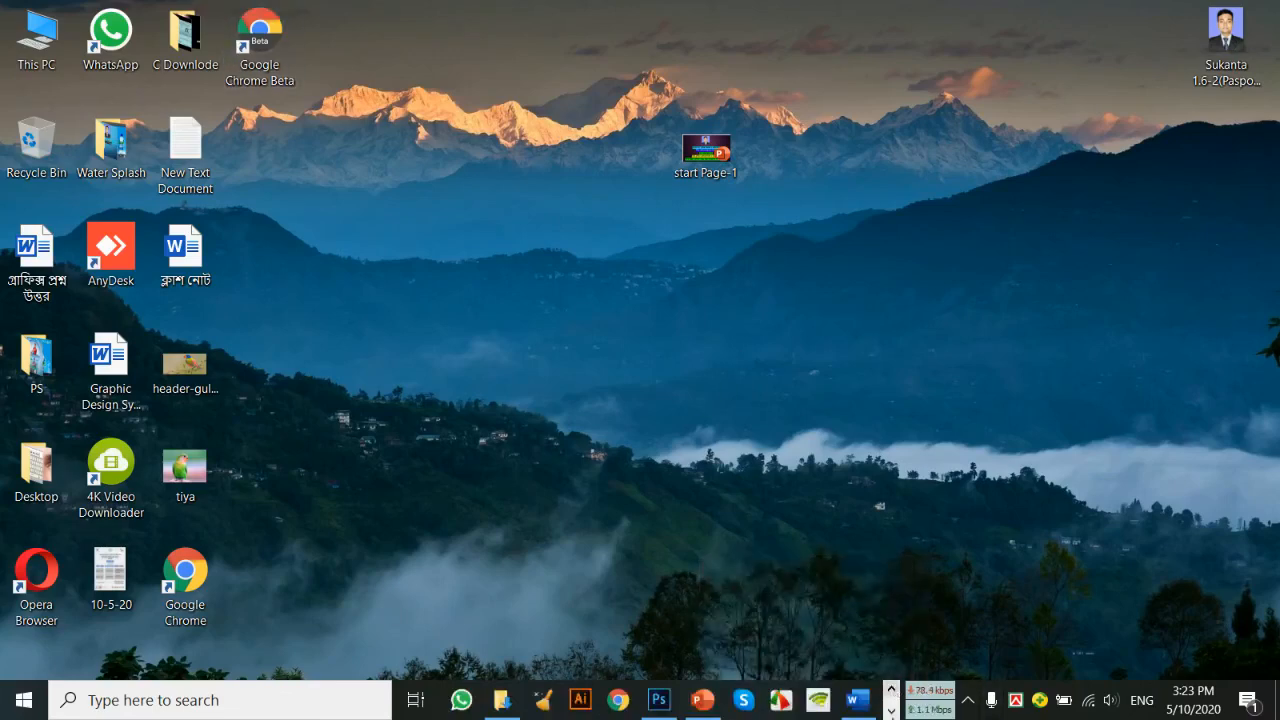
{"action": "left_click", "coordinate": [891, 711]}
{"action": "left_click", "coordinate": [891, 690]}
{"action": "left_click", "coordinate": [658, 700]}
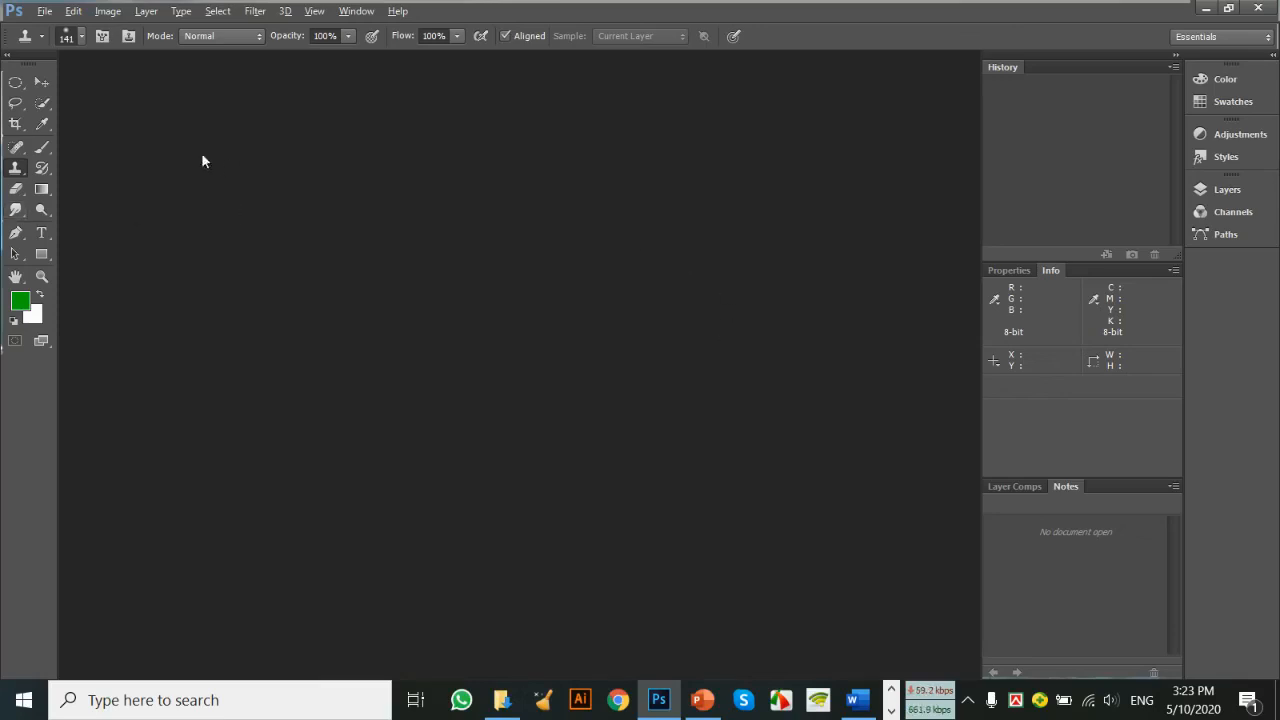
Choose the Clone Stamp tool from the stamp tool group and open the image header-gulf-birds.jpg.
{"action": "right_click", "coordinate": [16, 168]}
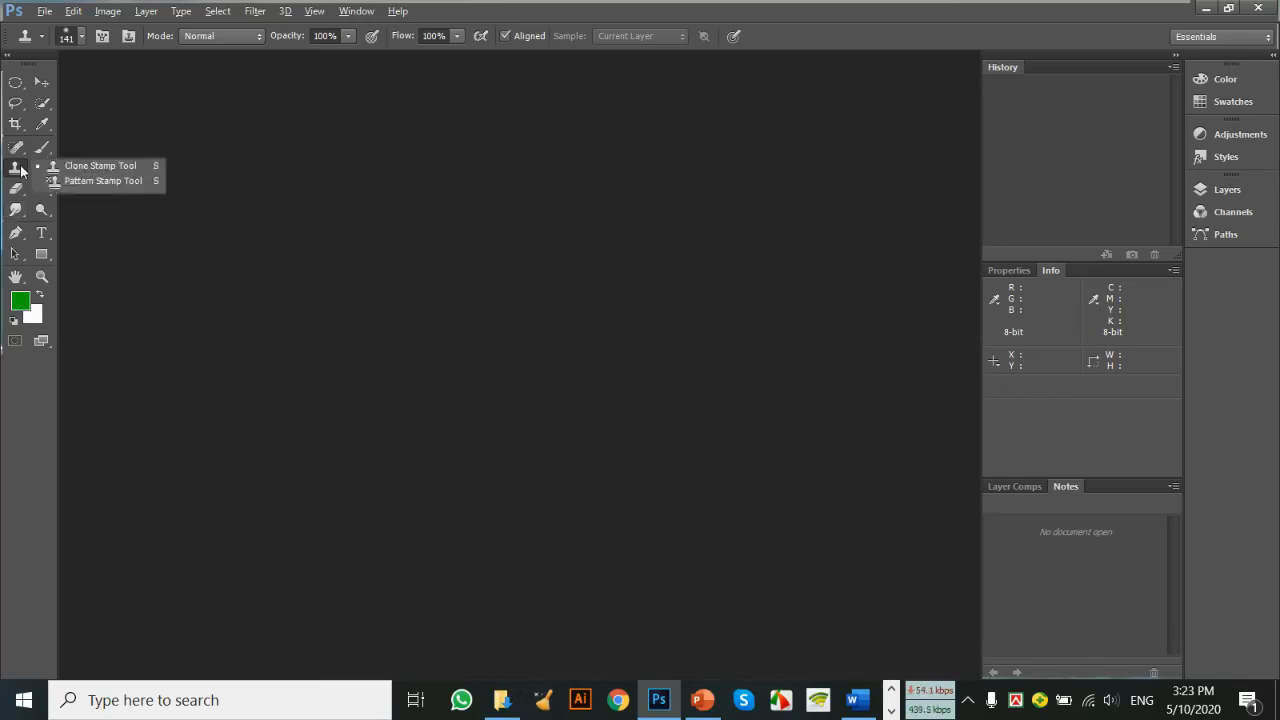
{"action": "left_click", "coordinate": [96, 169]}
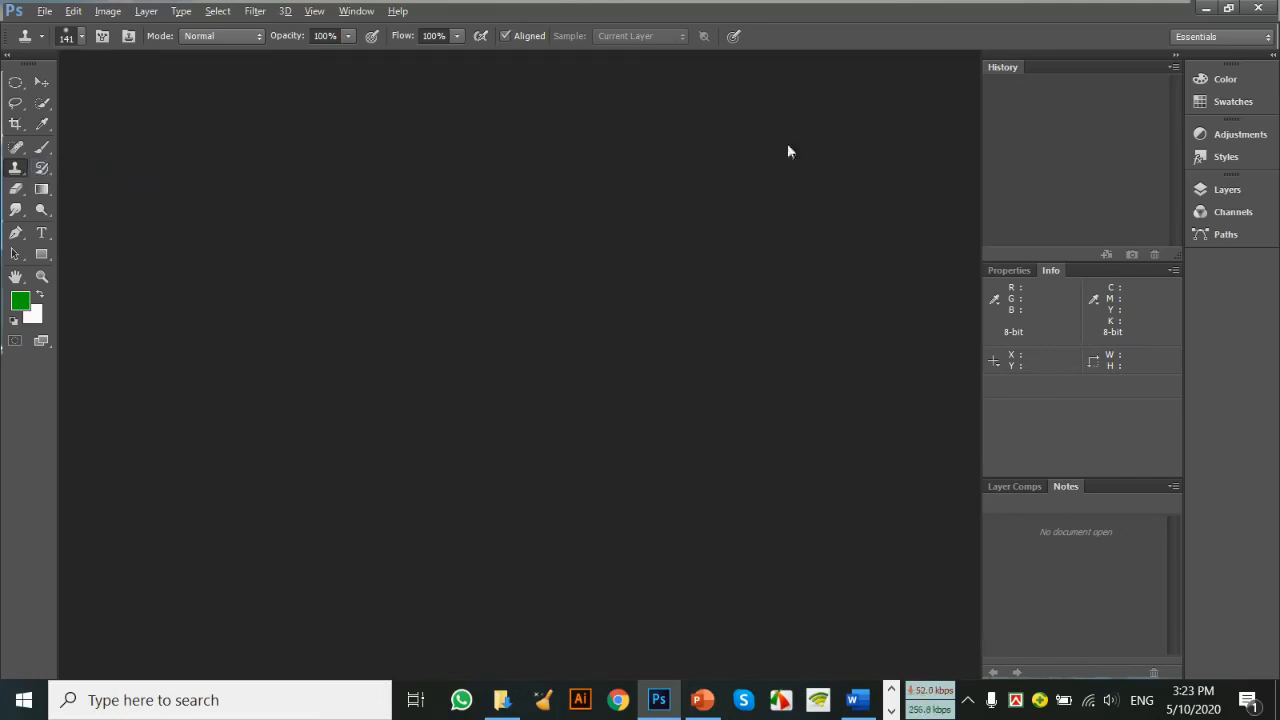
{"action": "right_click", "coordinate": [16, 168]}
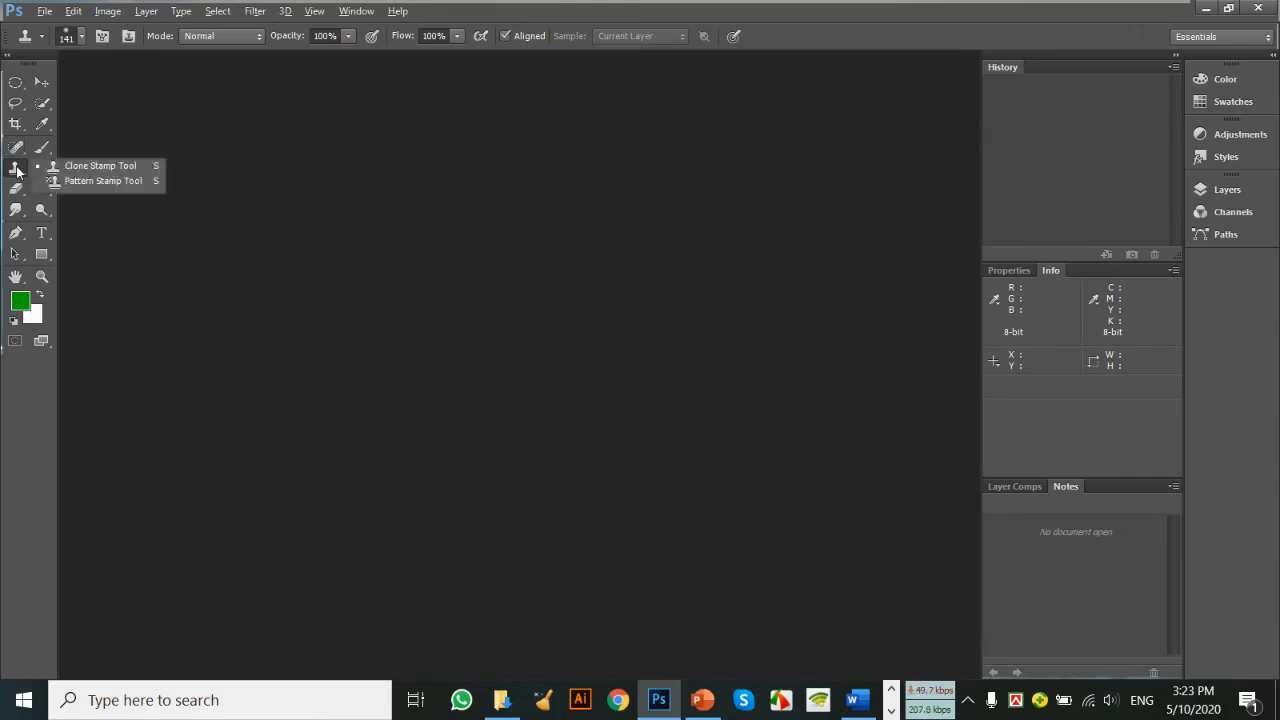
{"action": "left_click", "coordinate": [315, 200]}
{"action": "key", "text": "ctrl+o"}
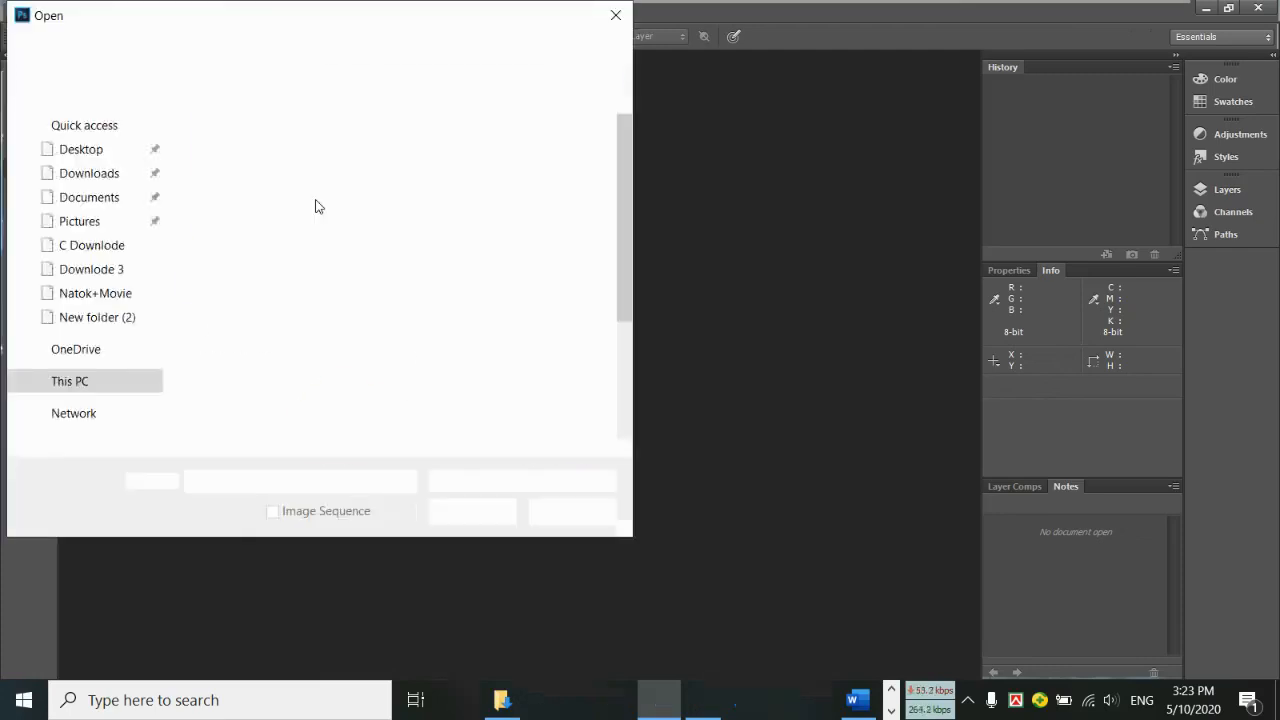
{"action": "key", "text": "Escape"}
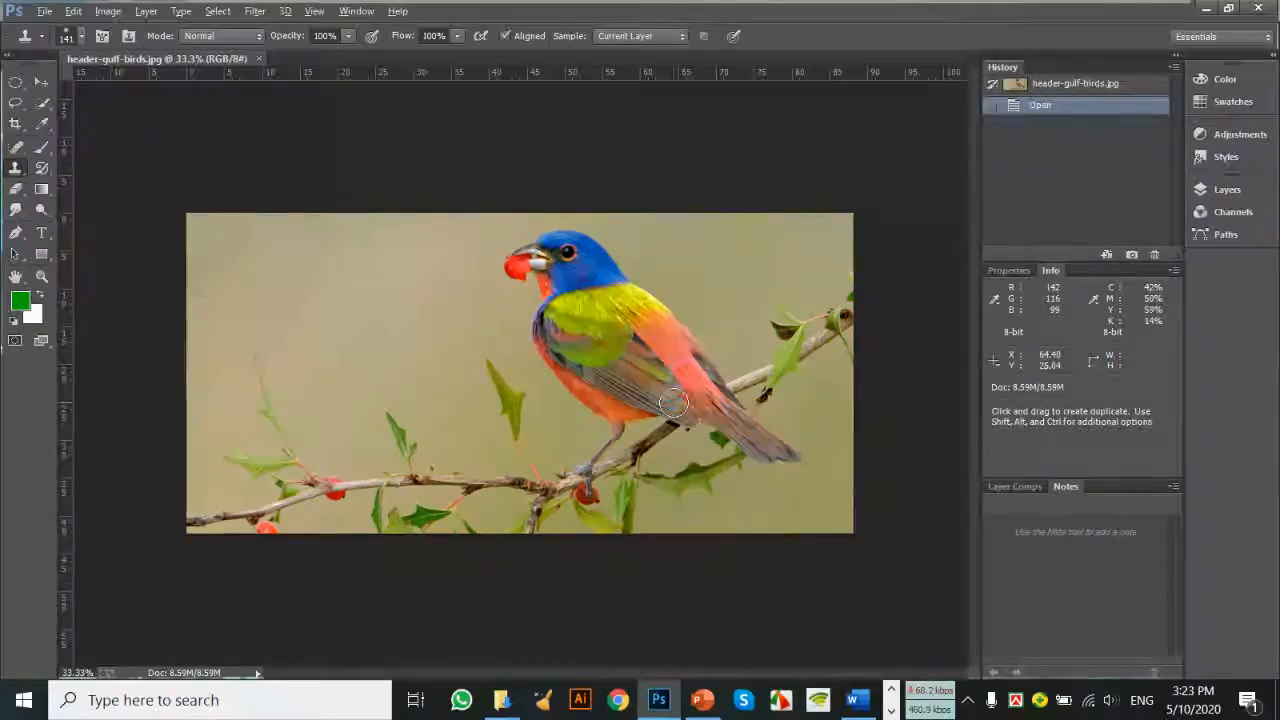
Switch through the Move, Smudge and Eraser tools and return to the Clone Stamp tool.
{"action": "left_click", "coordinate": [42, 80]}
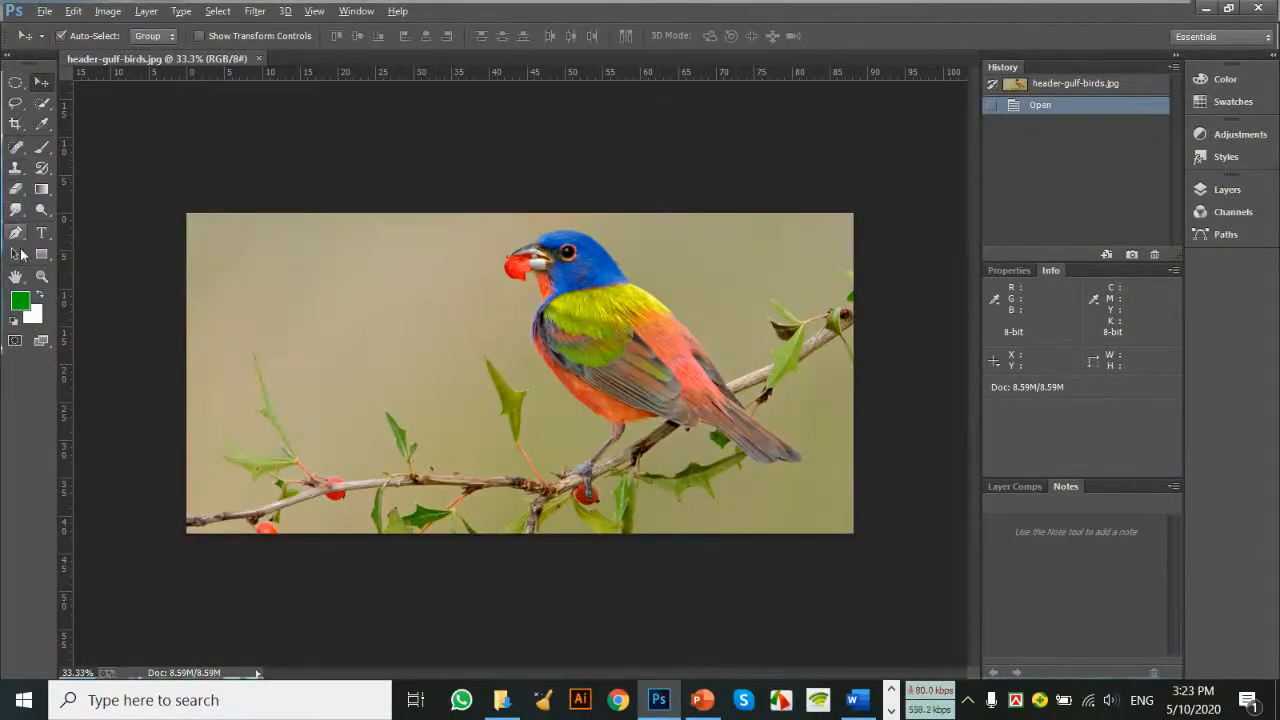
{"action": "left_click", "coordinate": [16, 212]}
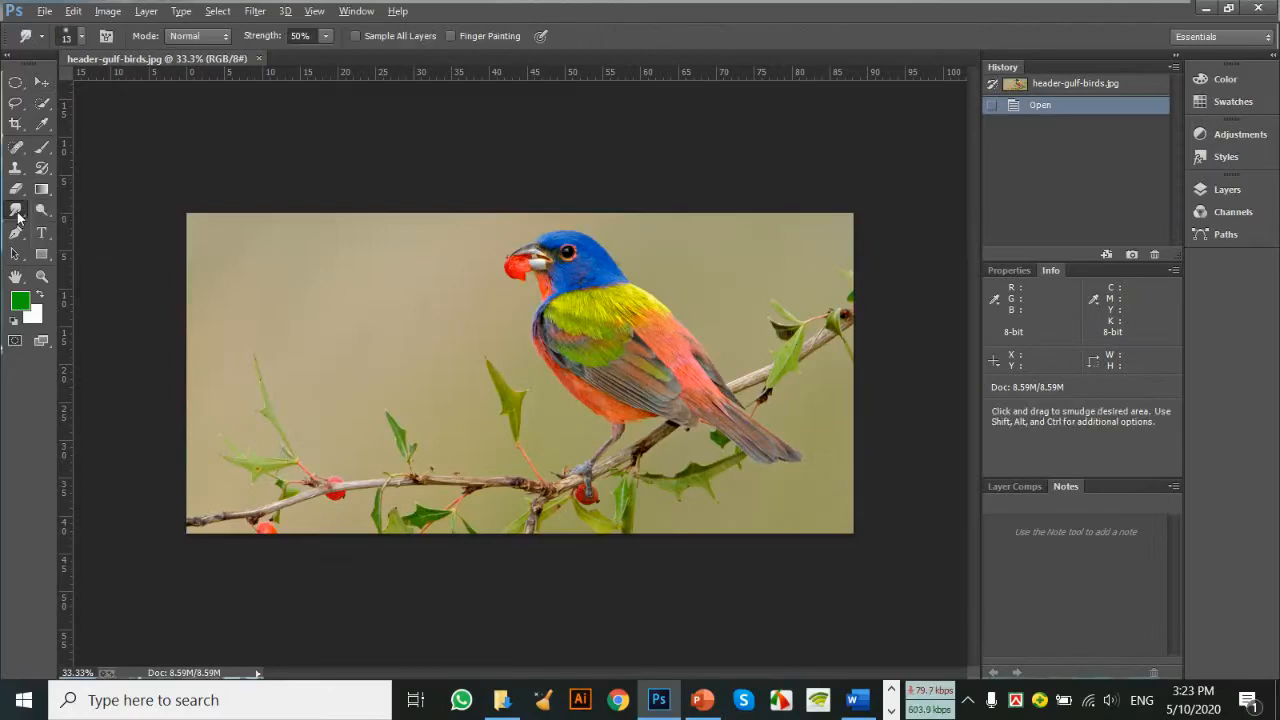
{"action": "left_click", "coordinate": [16, 190]}
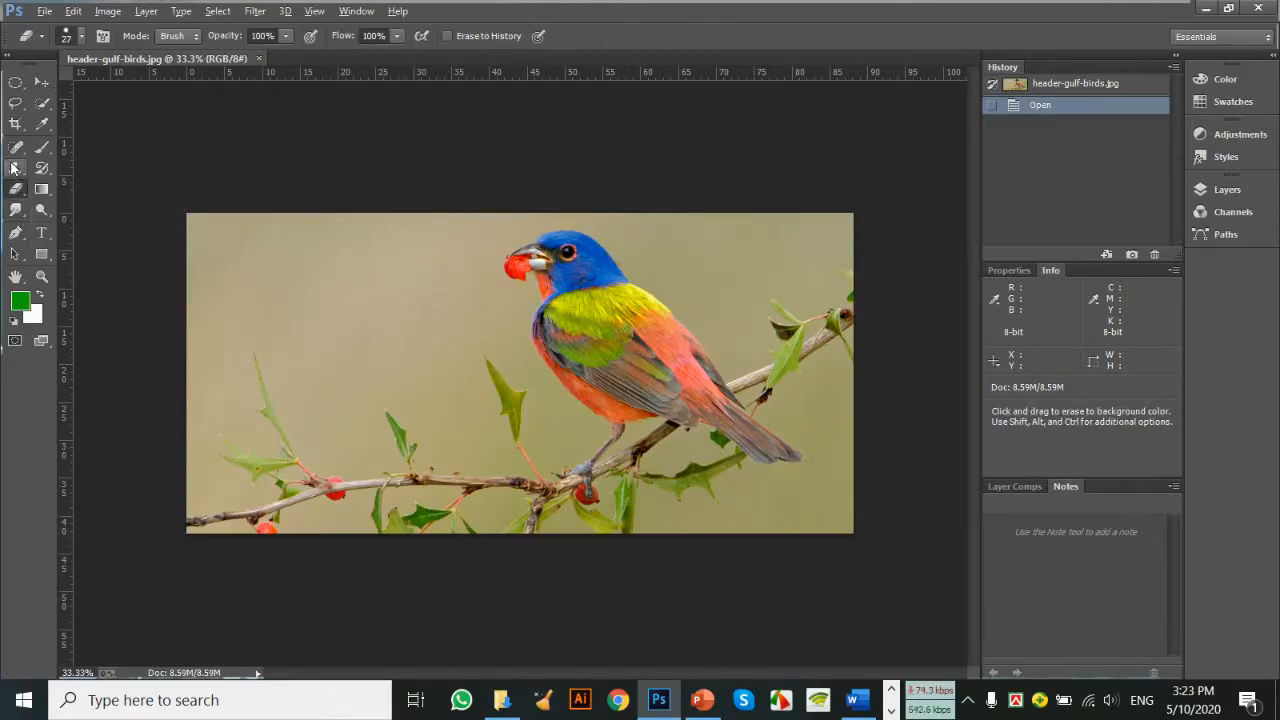
{"action": "left_click", "coordinate": [14, 168]}
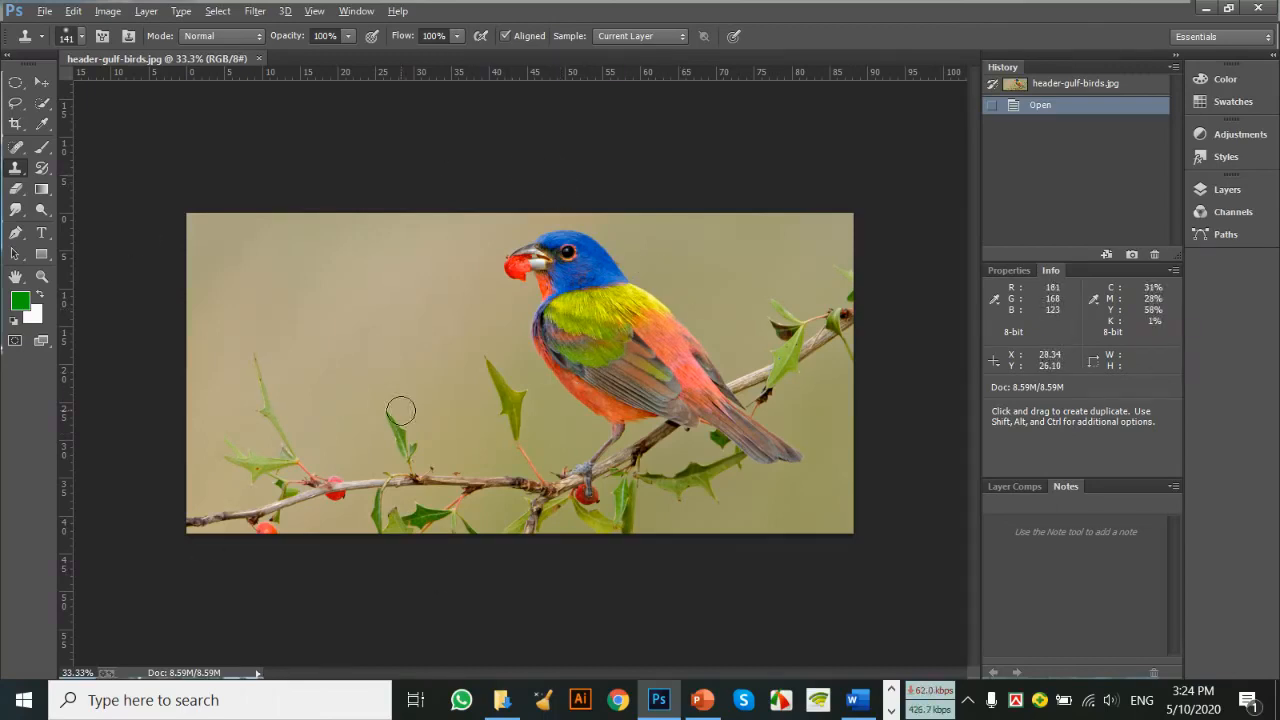
{"action": "right_click", "coordinate": [12, 170]}
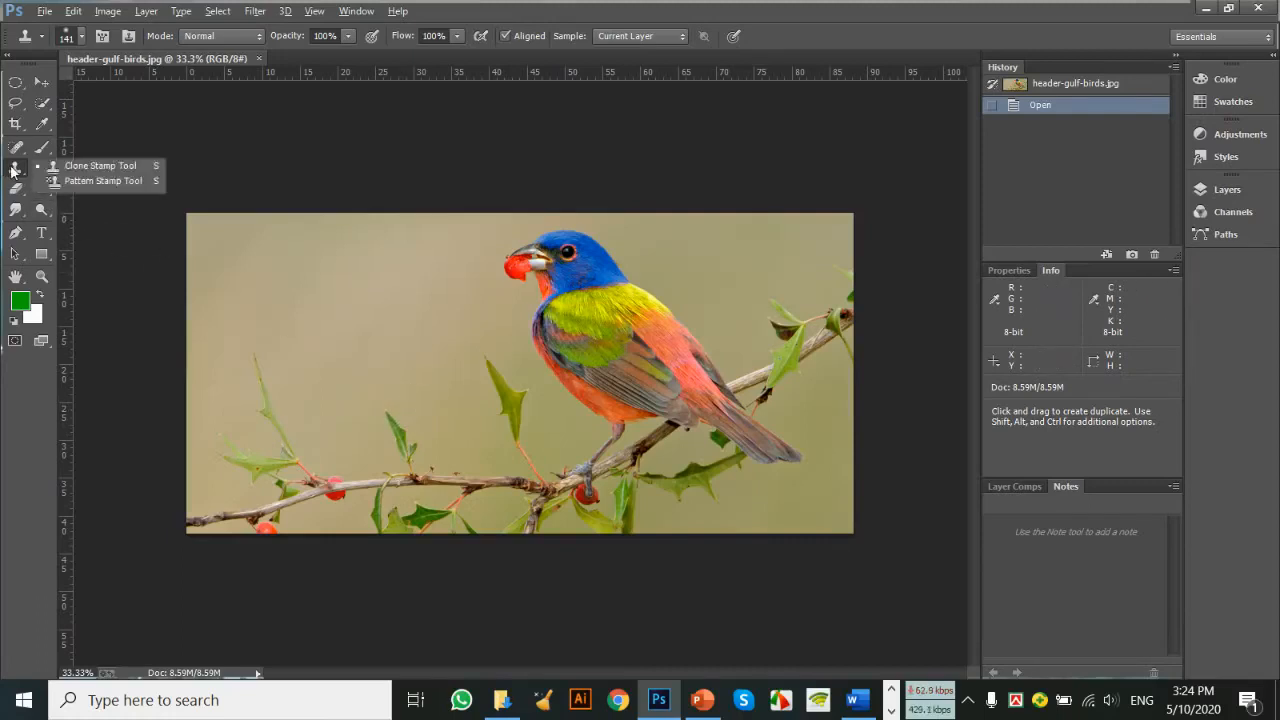
{"action": "left_click", "coordinate": [100, 166]}
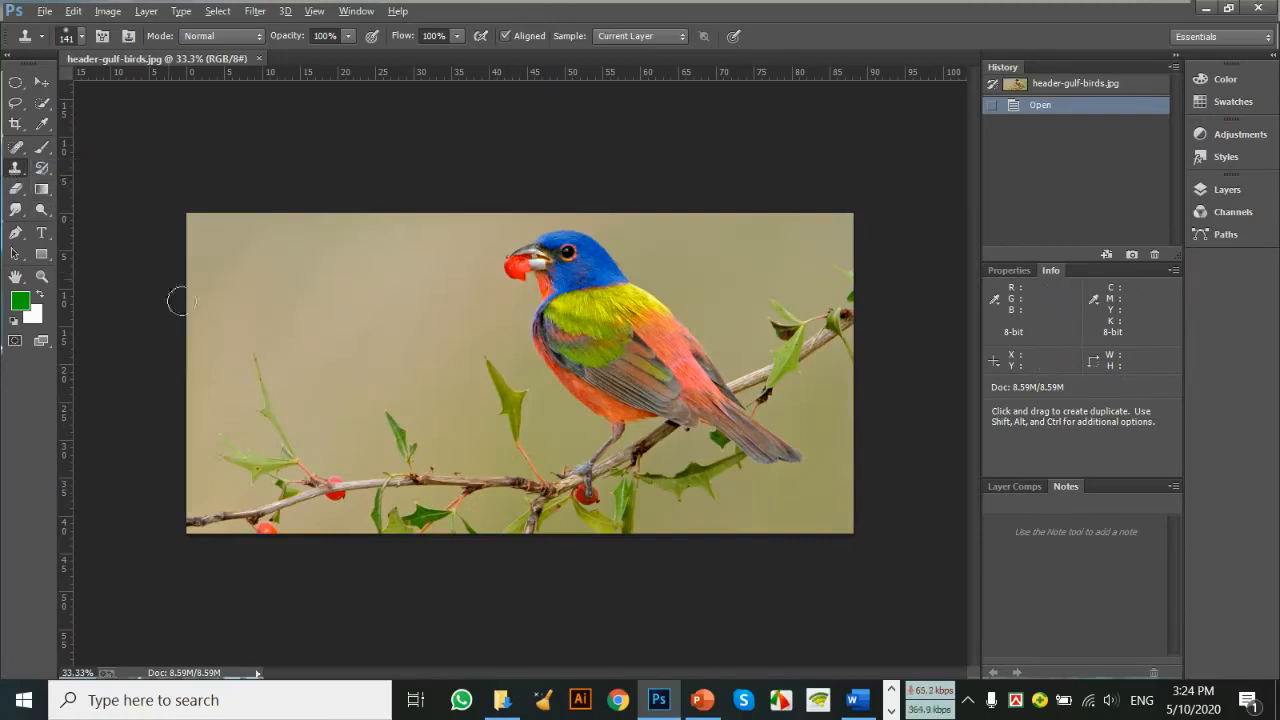
Sample the plain background between the bird and the upright leaves as the Clone Stamp source.
{"action": "left_click", "coordinate": [326, 308]}
{"action": "left_click", "coordinate": [640, 284]}
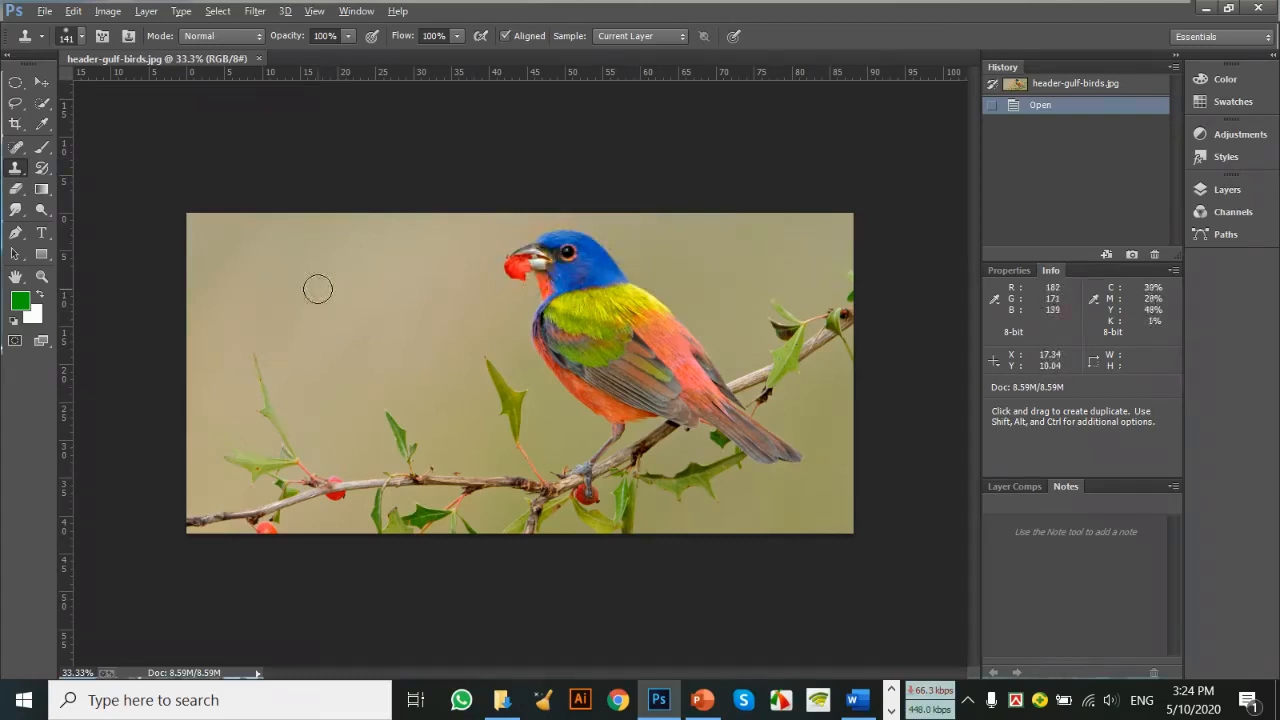
{"action": "left_click", "coordinate": [318, 289]}
{"action": "left_click", "coordinate": [644, 278]}
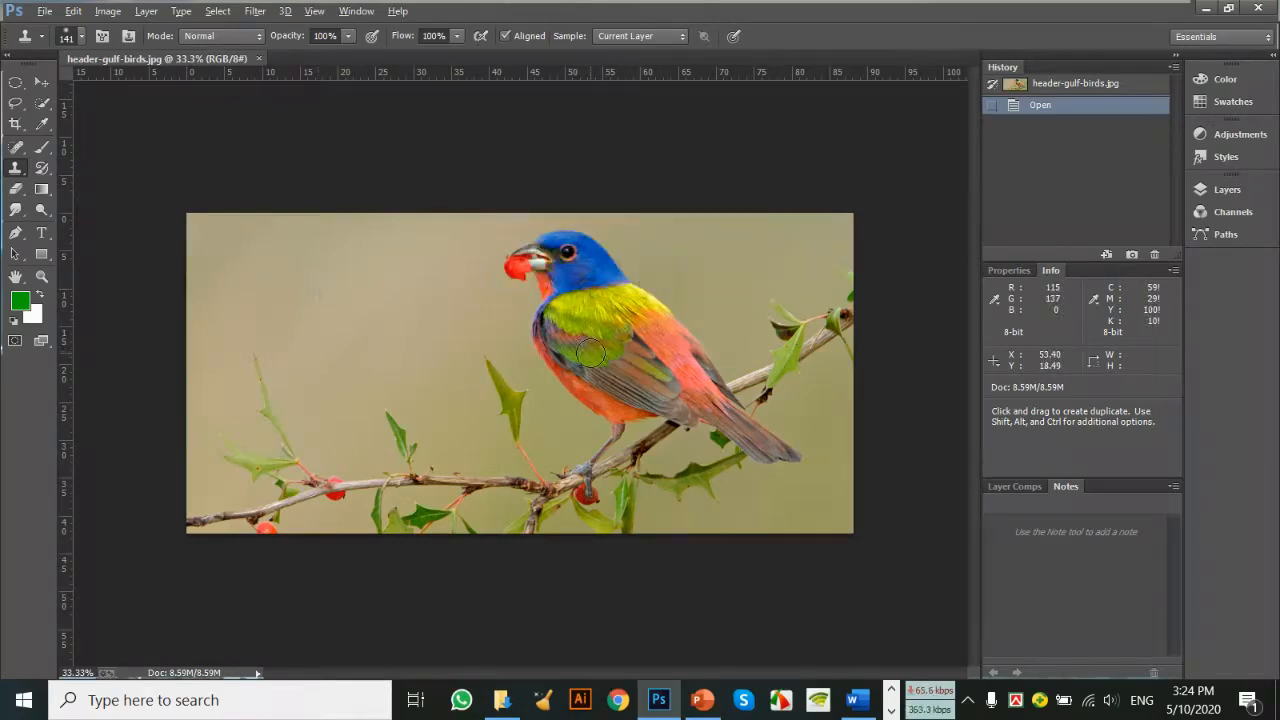
{"action": "scroll", "coordinate": [590, 352], "scroll_direction": "up", "scroll_amount": 1}
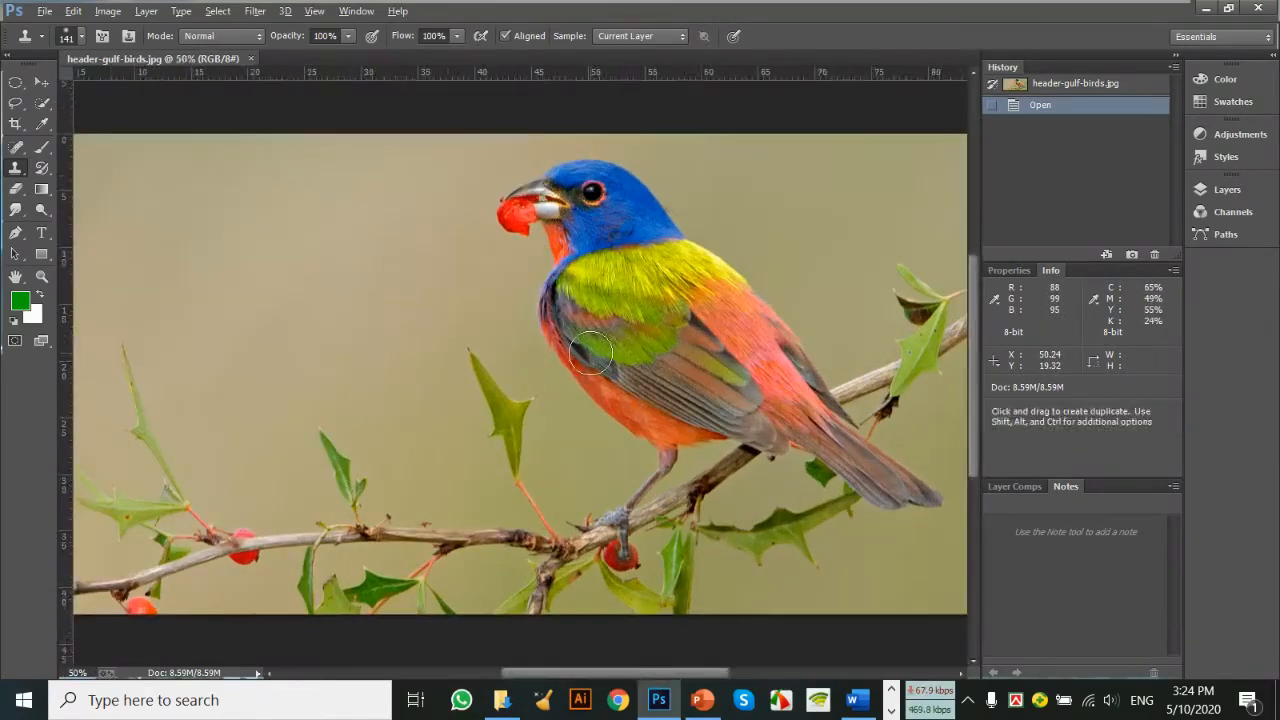
{"action": "scroll", "coordinate": [590, 352], "scroll_direction": "down", "scroll_amount": 1}
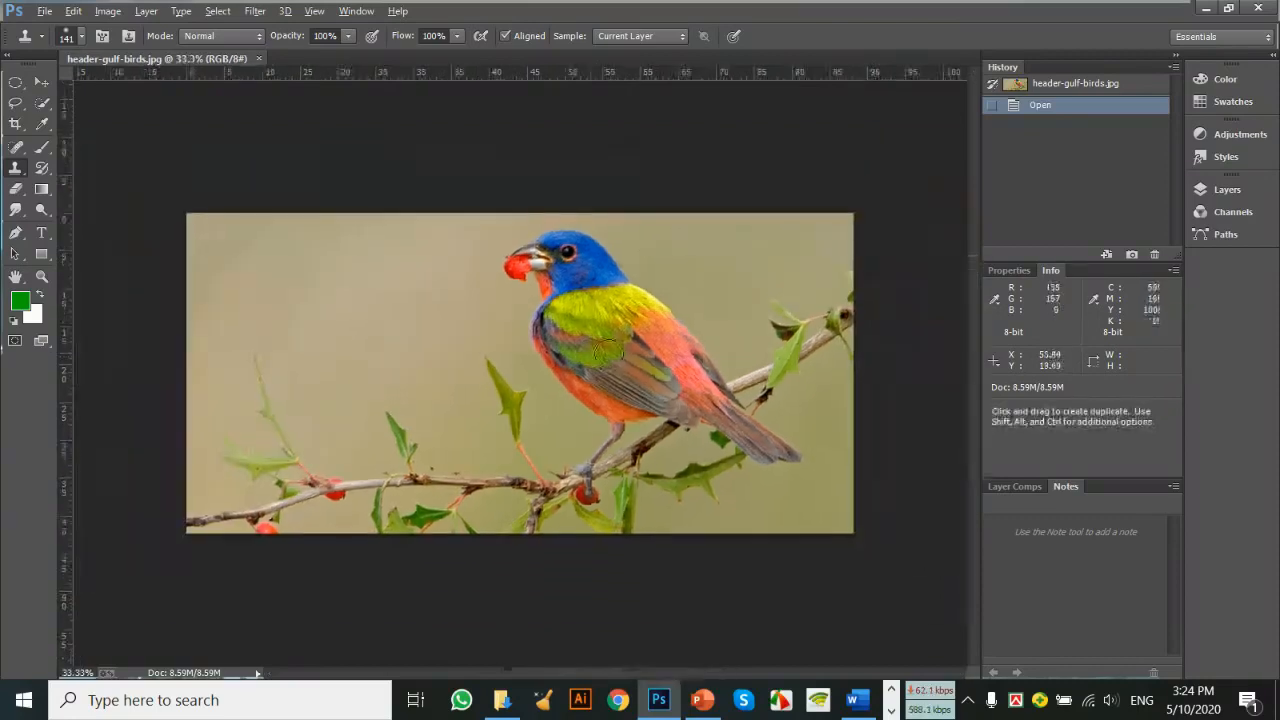
{"action": "left_click", "coordinate": [378, 340], "text": "alt"}
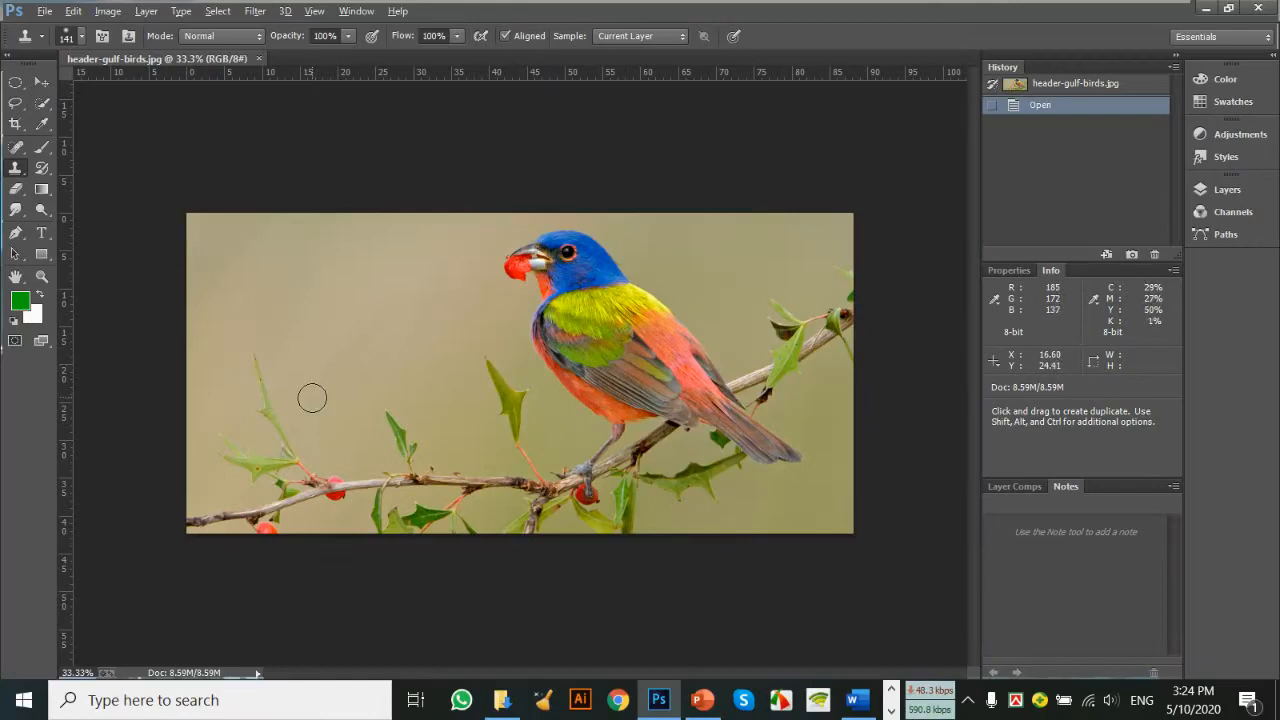
Try cloning the bird onto the plain background in the photo's upper left, and revert the image to its opening snapshot.
{"action": "left_click", "coordinate": [613, 318], "text": "alt"}
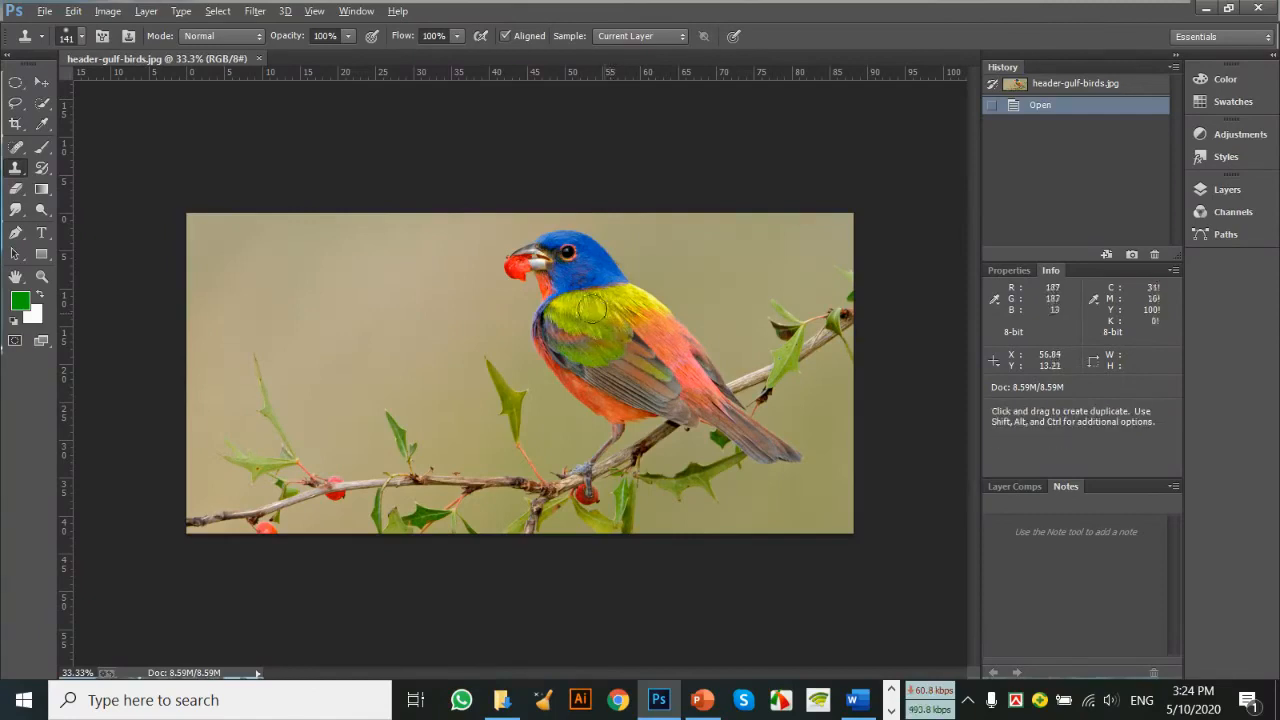
{"action": "left_click_drag", "start_coordinate": [279, 279], "coordinate": [327, 310]}
{"action": "mouse_move", "coordinate": [270, 331]}
{"action": "left_mouse_down"}
{"action": "mouse_move", "coordinate": [322, 360]}
{"action": "mouse_move", "coordinate": [222, 298]}
{"action": "mouse_move", "coordinate": [353, 380]}
{"action": "mouse_move", "coordinate": [240, 328]}
{"action": "mouse_move", "coordinate": [234, 278]}
{"action": "mouse_move", "coordinate": [300, 378]}
{"action": "mouse_move", "coordinate": [326, 455]}
{"action": "mouse_move", "coordinate": [288, 370]}
{"action": "mouse_move", "coordinate": [270, 380]}
{"action": "mouse_move", "coordinate": [277, 330]}
{"action": "left_mouse_up"}
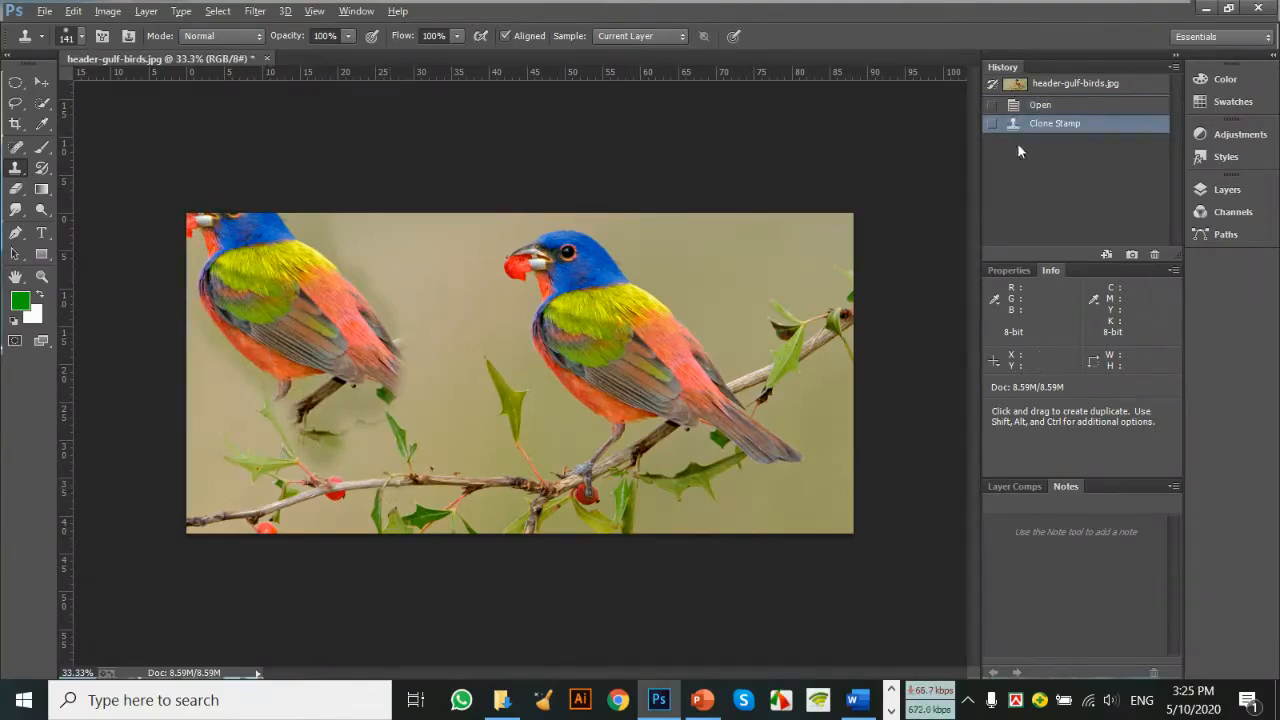
{"action": "left_click", "coordinate": [1017, 86]}
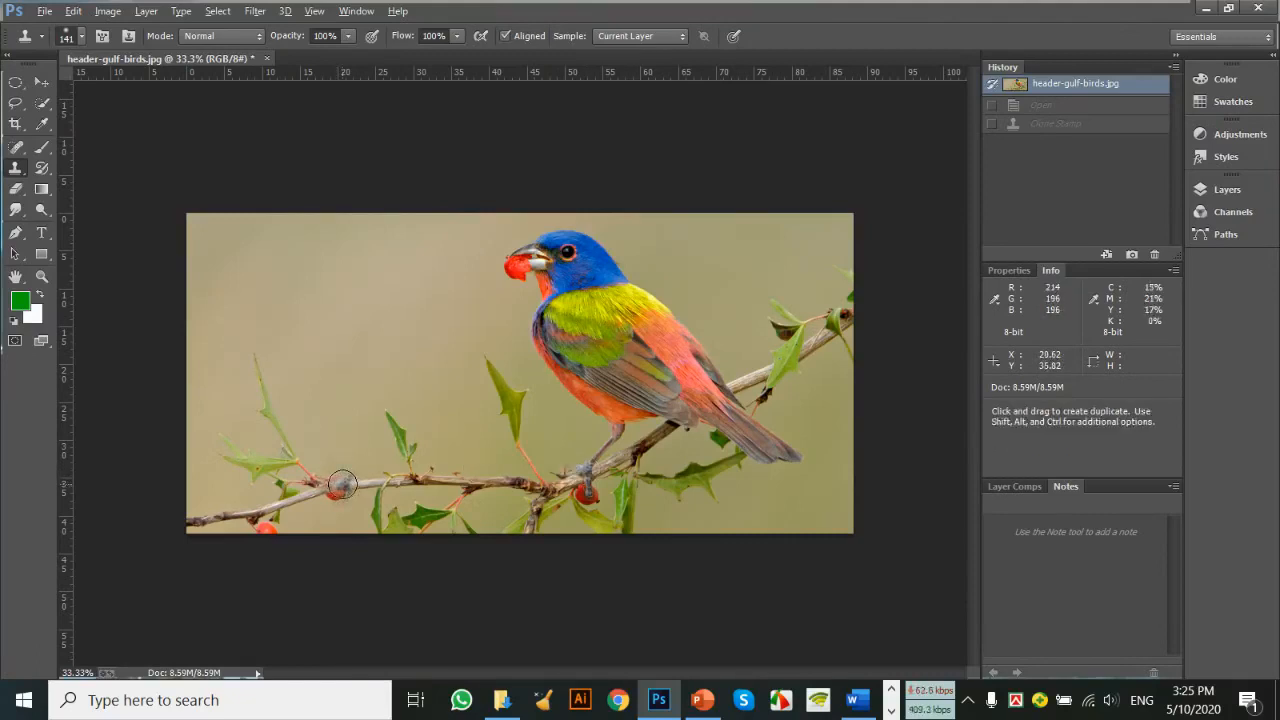
Clone a second complete bird with the Clone Stamp so it perches on the branch at the photo's left berry.
{"action": "mouse_move", "coordinate": [341, 485]}
{"action": "left_mouse_down"}
{"action": "mouse_move", "coordinate": [335, 289]}
{"action": "mouse_move", "coordinate": [376, 389]}
{"action": "mouse_move", "coordinate": [343, 321]}
{"action": "mouse_move", "coordinate": [267, 247]}
{"action": "mouse_move", "coordinate": [532, 462]}
{"action": "mouse_move", "coordinate": [357, 368]}
{"action": "mouse_move", "coordinate": [477, 455]}
{"action": "mouse_move", "coordinate": [345, 396]}
{"action": "mouse_move", "coordinate": [413, 454]}
{"action": "mouse_move", "coordinate": [391, 440]}
{"action": "mouse_move", "coordinate": [355, 470]}
{"action": "left_mouse_up"}
{"action": "mouse_move", "coordinate": [420, 424]}
{"action": "left_mouse_down"}
{"action": "mouse_move", "coordinate": [300, 320]}
{"action": "mouse_move", "coordinate": [315, 390]}
{"action": "mouse_move", "coordinate": [290, 305]}
{"action": "mouse_move", "coordinate": [350, 283]}
{"action": "mouse_move", "coordinate": [585, 495]}
{"action": "mouse_move", "coordinate": [365, 280]}
{"action": "mouse_move", "coordinate": [408, 330]}
{"action": "mouse_move", "coordinate": [285, 262]}
{"action": "mouse_move", "coordinate": [307, 246]}
{"action": "mouse_move", "coordinate": [385, 278]}
{"action": "mouse_move", "coordinate": [370, 476]}
{"action": "mouse_move", "coordinate": [399, 429]}
{"action": "mouse_move", "coordinate": [495, 475]}
{"action": "mouse_move", "coordinate": [575, 475]}
{"action": "mouse_move", "coordinate": [485, 478]}
{"action": "mouse_move", "coordinate": [451, 460]}
{"action": "left_mouse_up"}
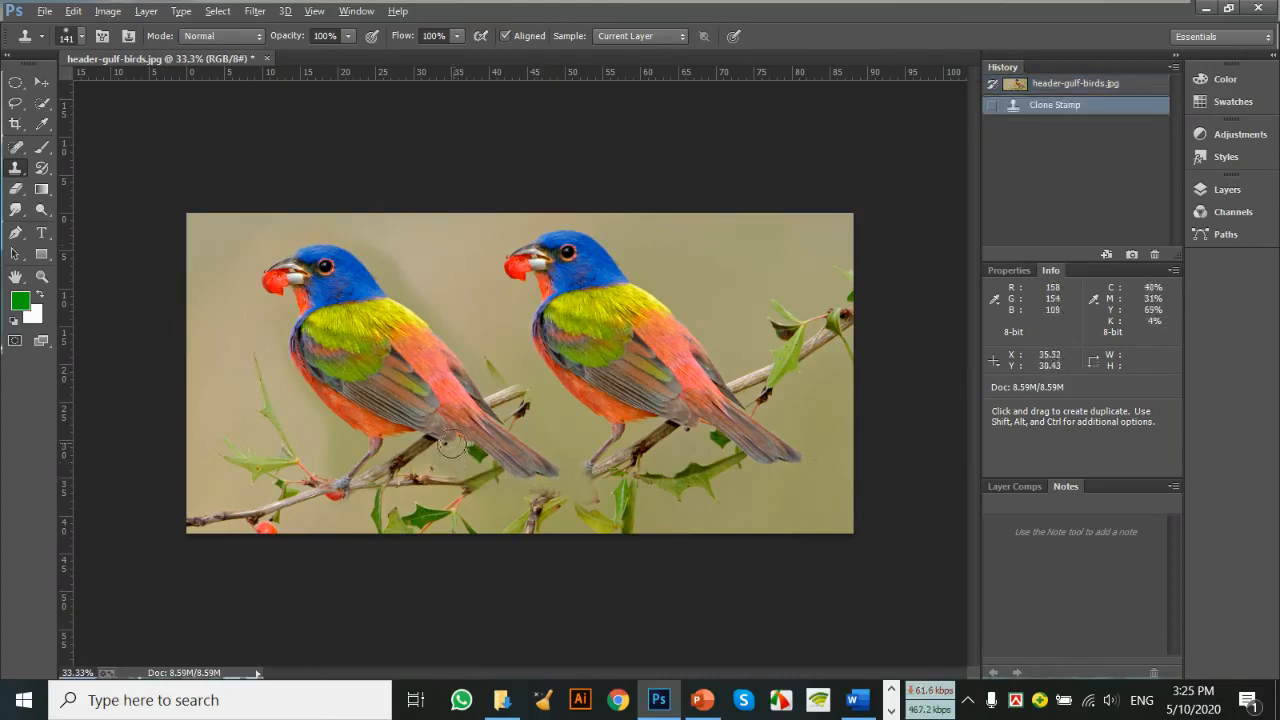
Paint the multicoloured striped pattern over the photo's upper-right background using the Pattern Stamp tool with a 76 px brush.
{"action": "left_click", "coordinate": [15, 168]}
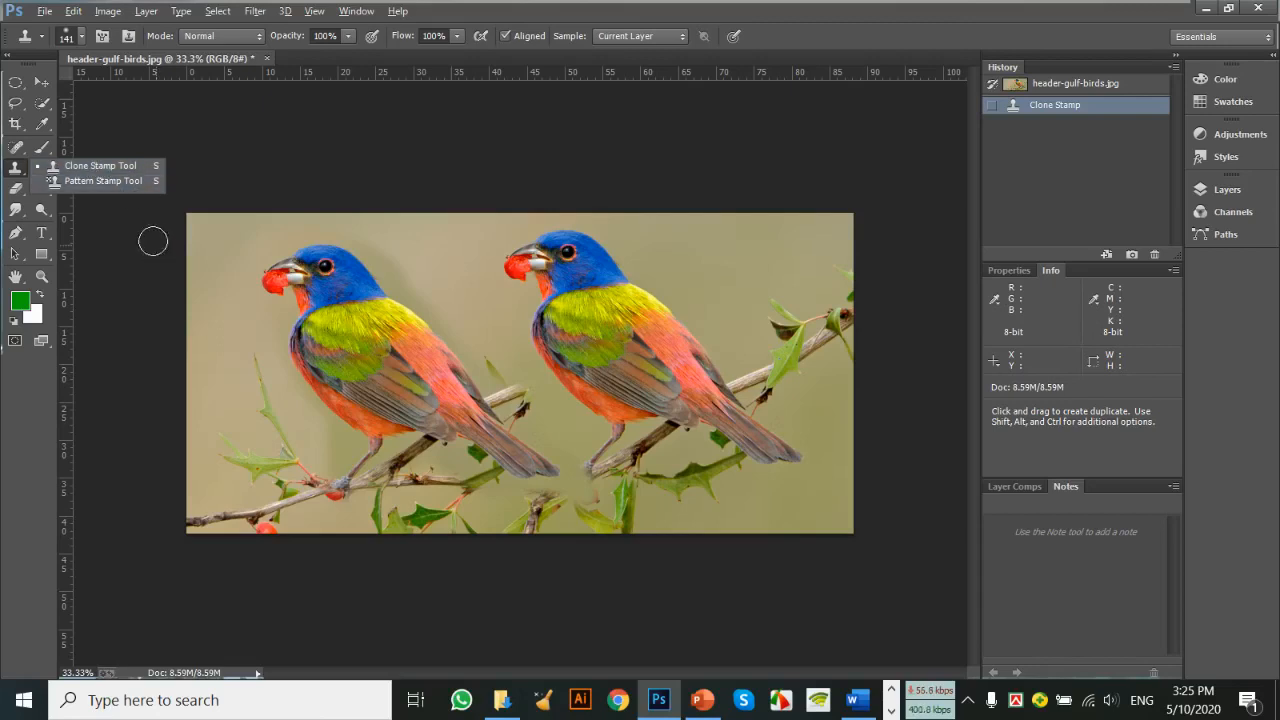
{"action": "left_click", "coordinate": [90, 181]}
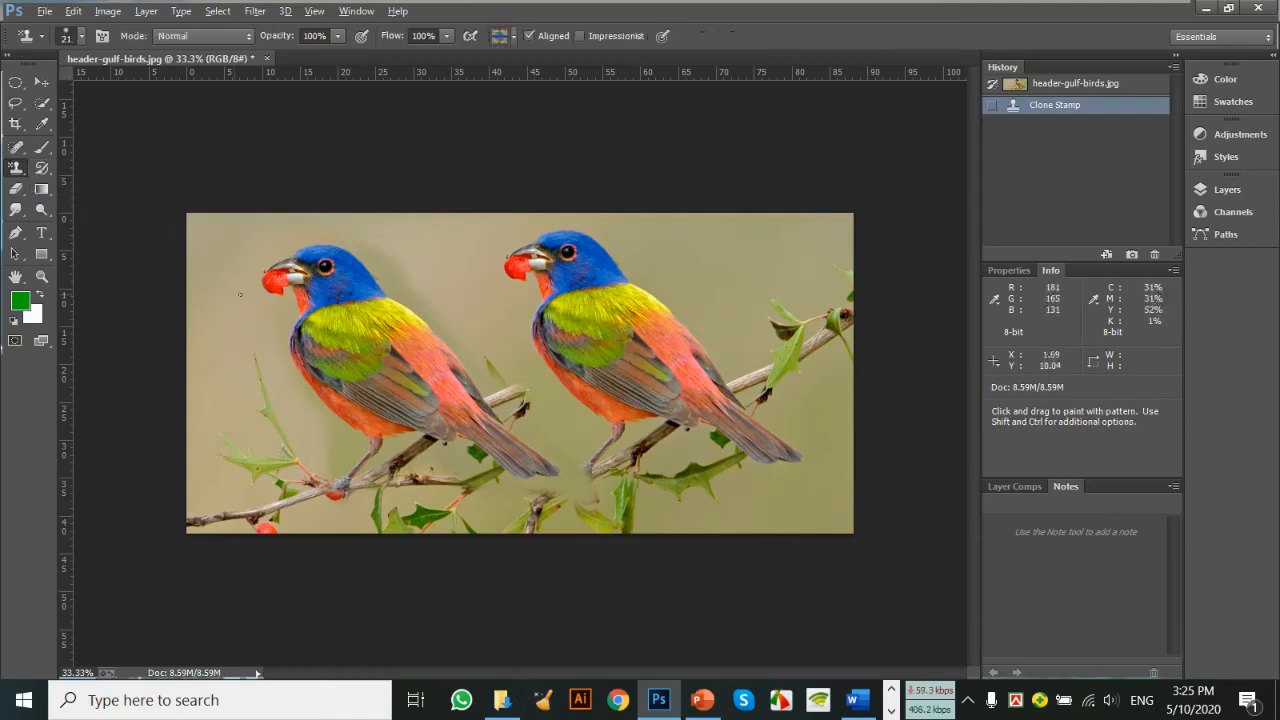
{"action": "right_click", "coordinate": [377, 206]}
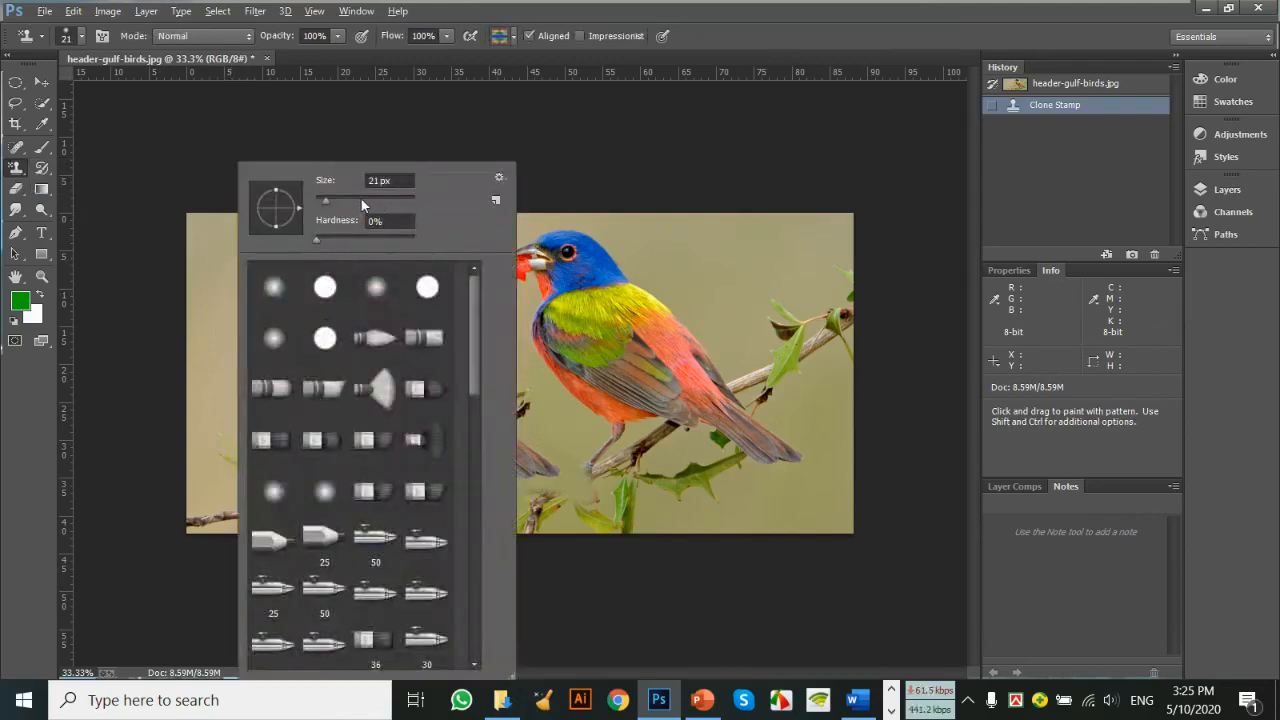
{"action": "left_click", "coordinate": [352, 197]}
{"action": "mouse_move", "coordinate": [734, 245]}
{"action": "left_mouse_down"}
{"action": "mouse_move", "coordinate": [790, 350]}
{"action": "mouse_move", "coordinate": [844, 370]}
{"action": "mouse_move", "coordinate": [844, 346]}
{"action": "mouse_move", "coordinate": [794, 364]}
{"action": "mouse_move", "coordinate": [784, 300]}
{"action": "mouse_move", "coordinate": [778, 322]}
{"action": "mouse_move", "coordinate": [747, 282]}
{"action": "mouse_move", "coordinate": [796, 284]}
{"action": "mouse_move", "coordinate": [773, 233]}
{"action": "mouse_move", "coordinate": [817, 203]}
{"action": "mouse_move", "coordinate": [822, 298]}
{"action": "mouse_move", "coordinate": [847, 281]}
{"action": "mouse_move", "coordinate": [795, 356]}
{"action": "left_mouse_up"}
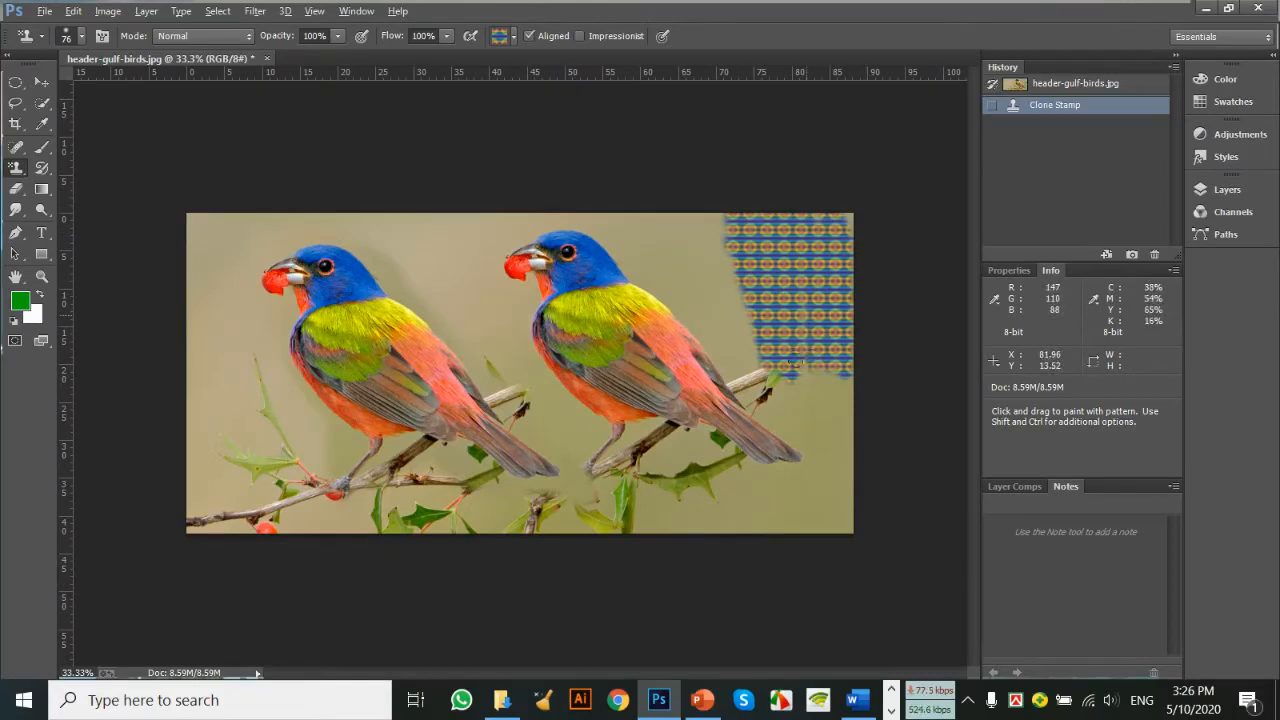
Switch the Pattern Stamp to the blue bubble pattern and paint vertical strips across the patterned area and down the photo's right edge.
{"action": "left_click", "coordinate": [516, 37]}
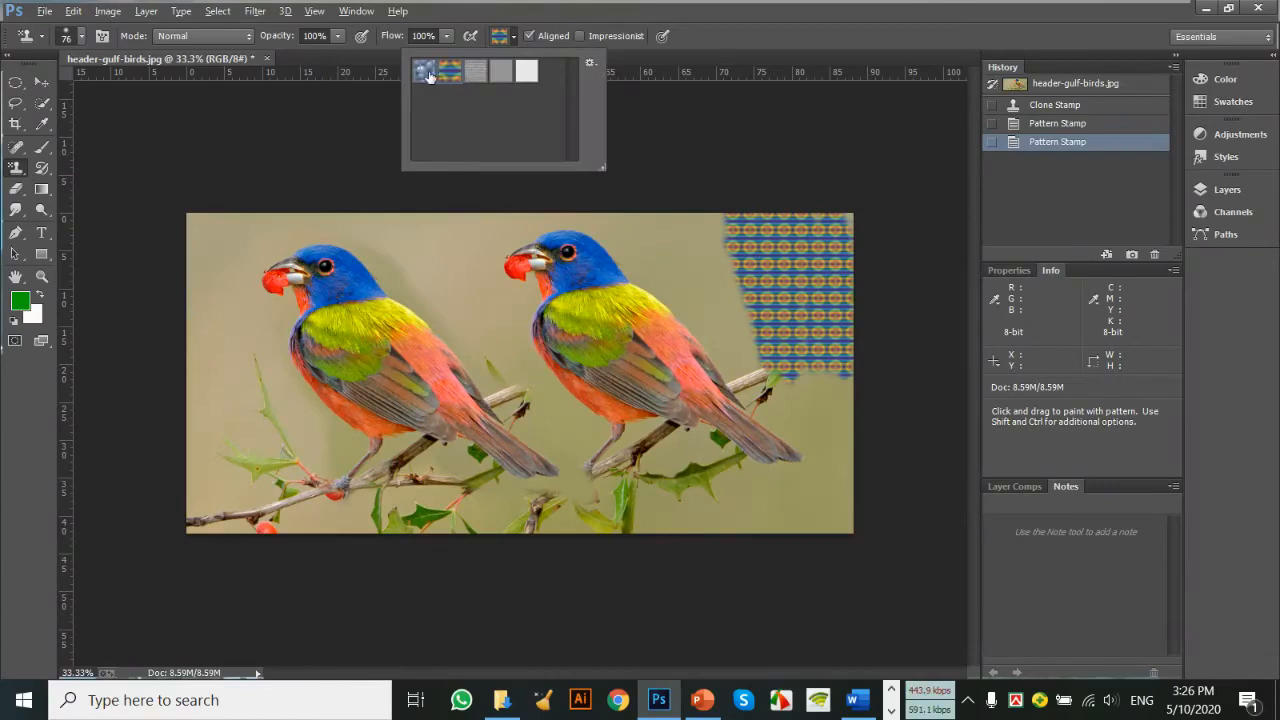
{"action": "left_click", "coordinate": [421, 71]}
{"action": "mouse_move", "coordinate": [760, 225]}
{"action": "left_mouse_down"}
{"action": "mouse_move", "coordinate": [770, 320]}
{"action": "mouse_move", "coordinate": [765, 290]}
{"action": "left_mouse_up"}
{"action": "mouse_move", "coordinate": [815, 220]}
{"action": "left_mouse_down"}
{"action": "mouse_move", "coordinate": [845, 360]}
{"action": "mouse_move", "coordinate": [840, 505]}
{"action": "mouse_move", "coordinate": [830, 225]}
{"action": "left_mouse_up"}
Switch back to the multicoloured striped pattern and paint it over most of the blue bubble strips.
{"action": "left_click", "coordinate": [513, 37]}
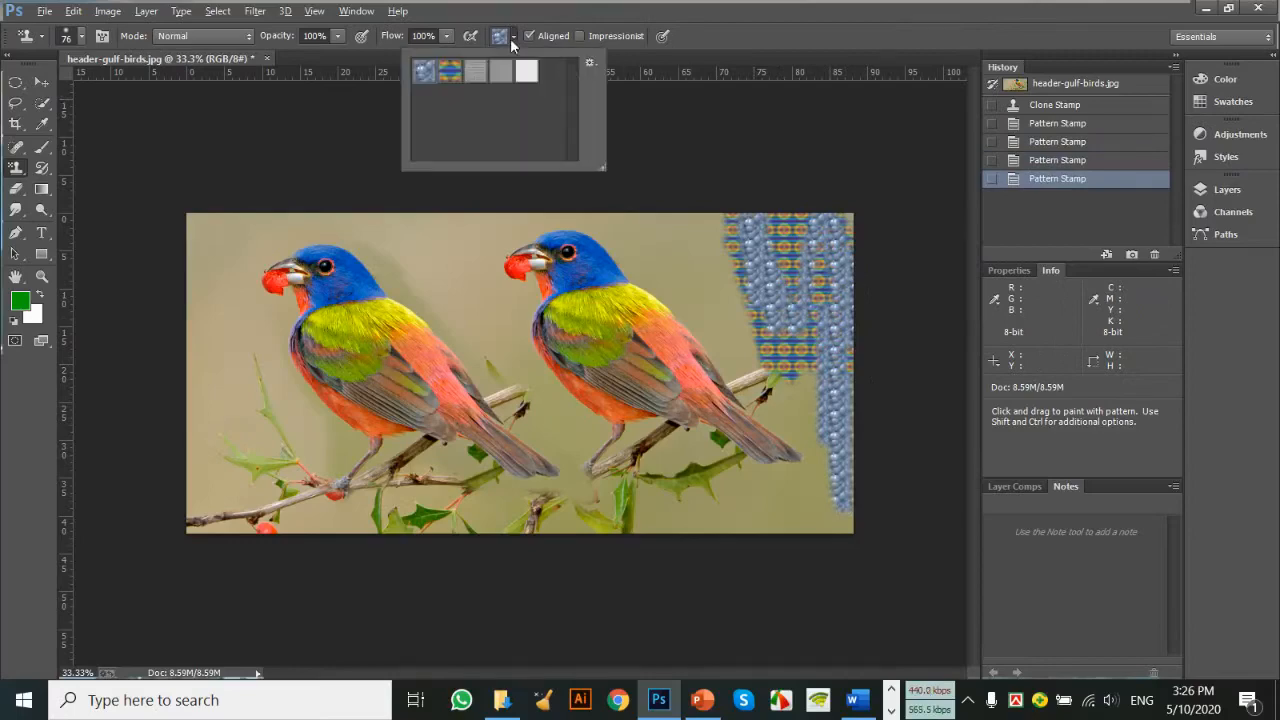
{"action": "left_click", "coordinate": [449, 71]}
{"action": "mouse_move", "coordinate": [836, 388]}
{"action": "left_mouse_down"}
{"action": "mouse_move", "coordinate": [824, 255]}
{"action": "mouse_move", "coordinate": [800, 365]}
{"action": "left_mouse_up"}
{"action": "mouse_move", "coordinate": [770, 228]}
{"action": "left_mouse_down"}
{"action": "mouse_move", "coordinate": [770, 325]}
{"action": "mouse_move", "coordinate": [808, 350]}
{"action": "mouse_move", "coordinate": [830, 235]}
{"action": "left_mouse_up"}
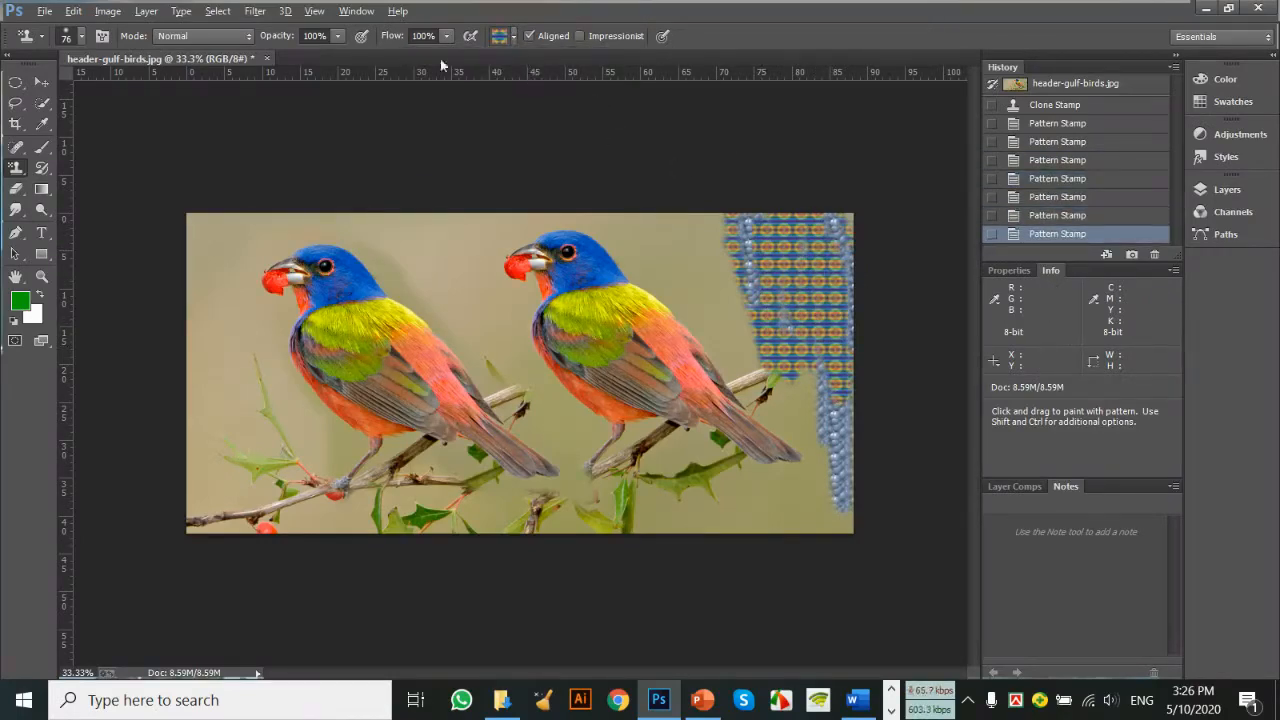
{"action": "right_click", "coordinate": [18, 170]}
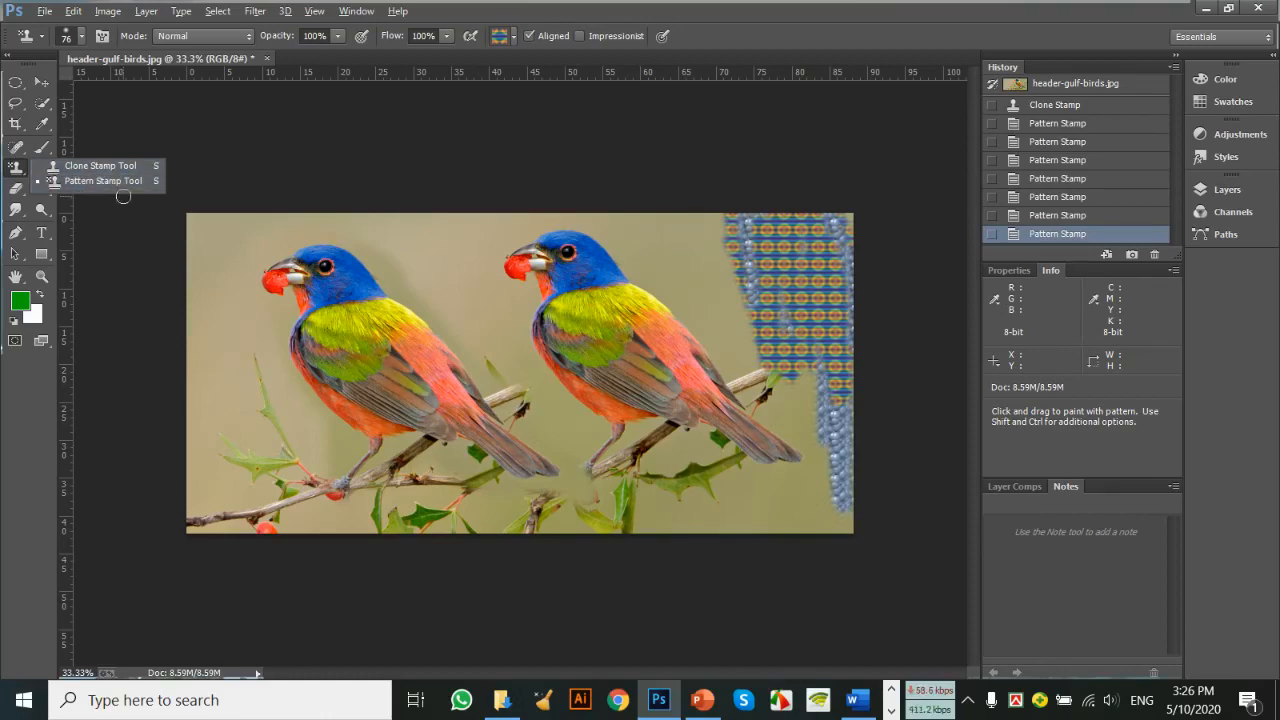
{"action": "left_click", "coordinate": [15, 172]}
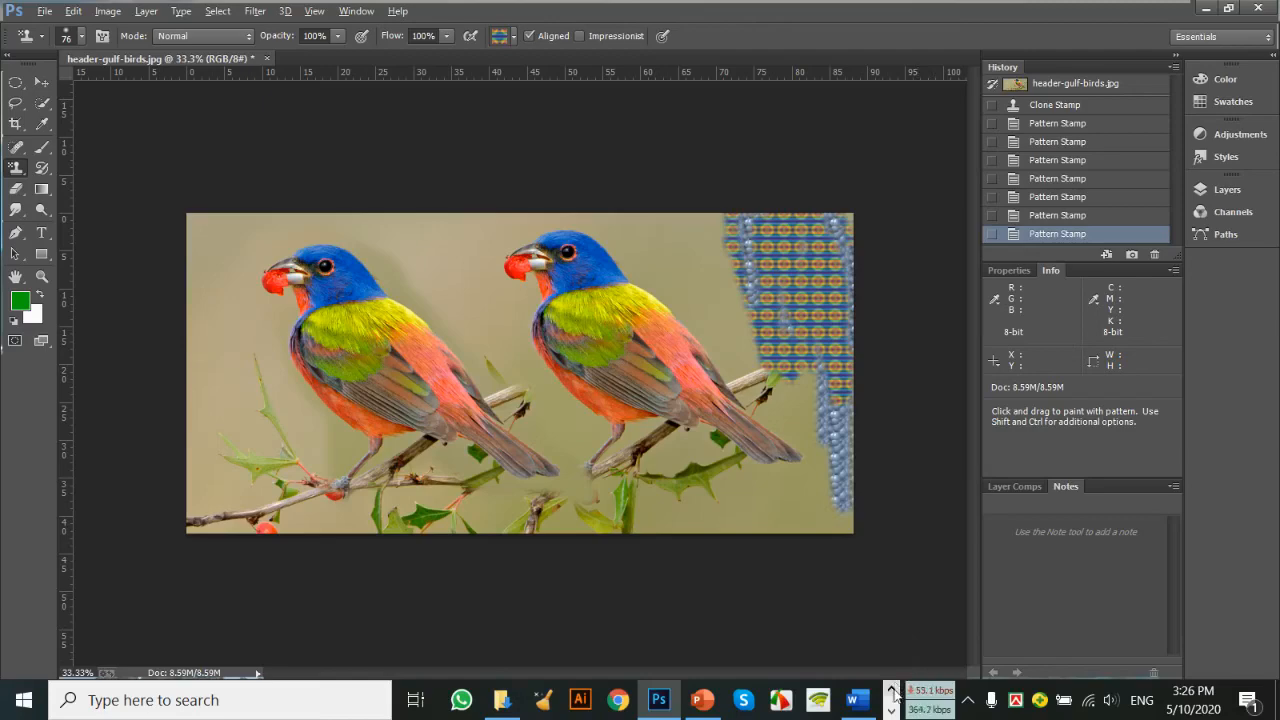
Close the open Word window and the orange-icon program that follows it among the running apps.
{"action": "right_click", "coordinate": [857, 700]}
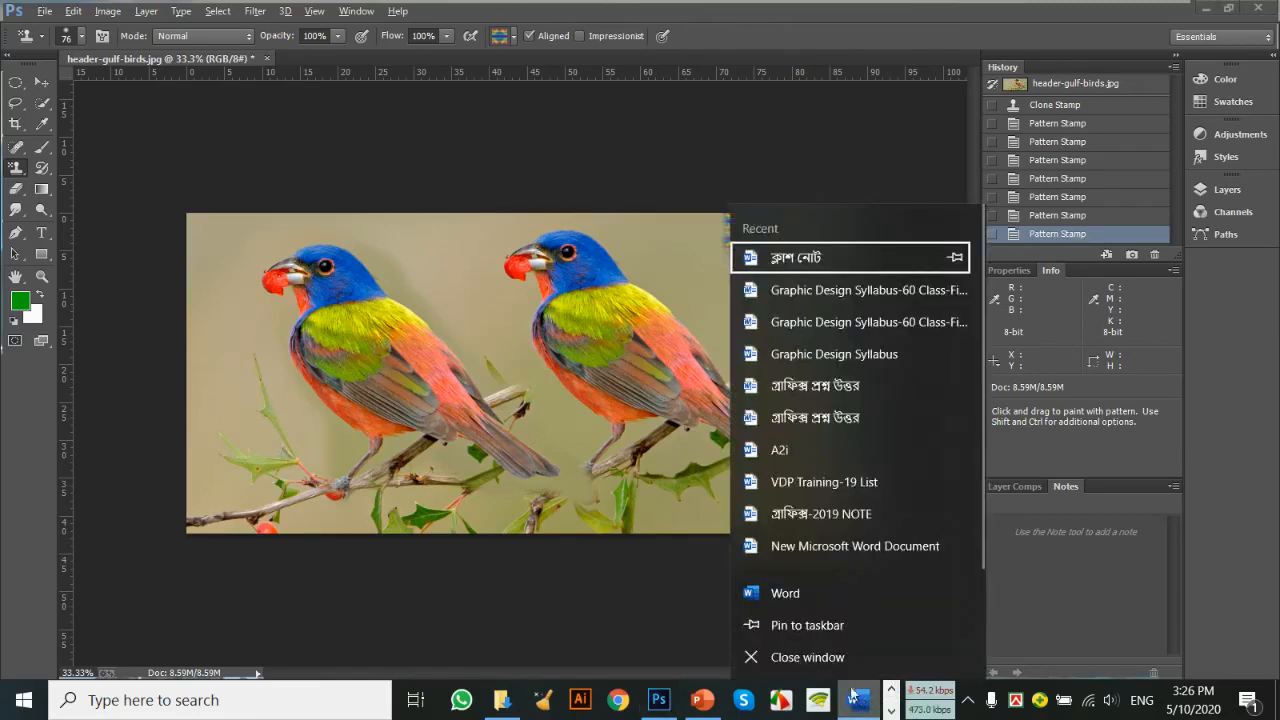
{"action": "left_click", "coordinate": [835, 665]}
{"action": "left_click", "coordinate": [651, 394]}
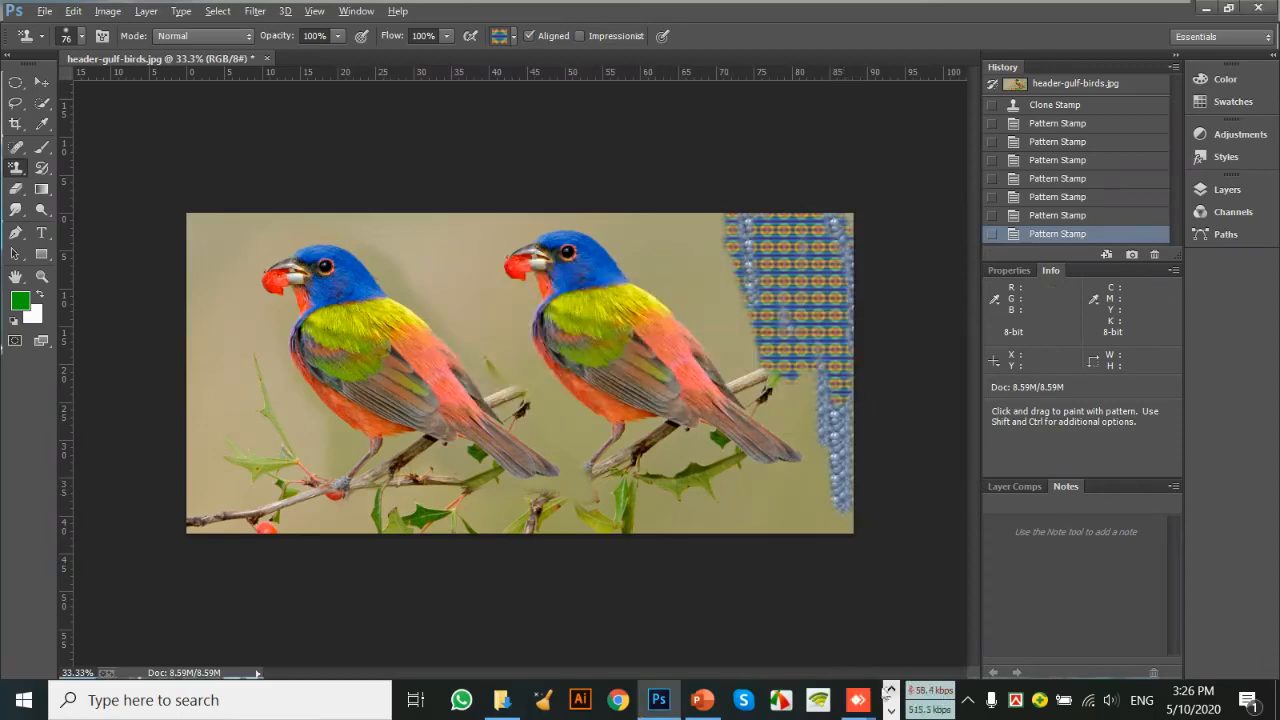
{"action": "right_click", "coordinate": [857, 700]}
{"action": "left_click", "coordinate": [815, 658]}
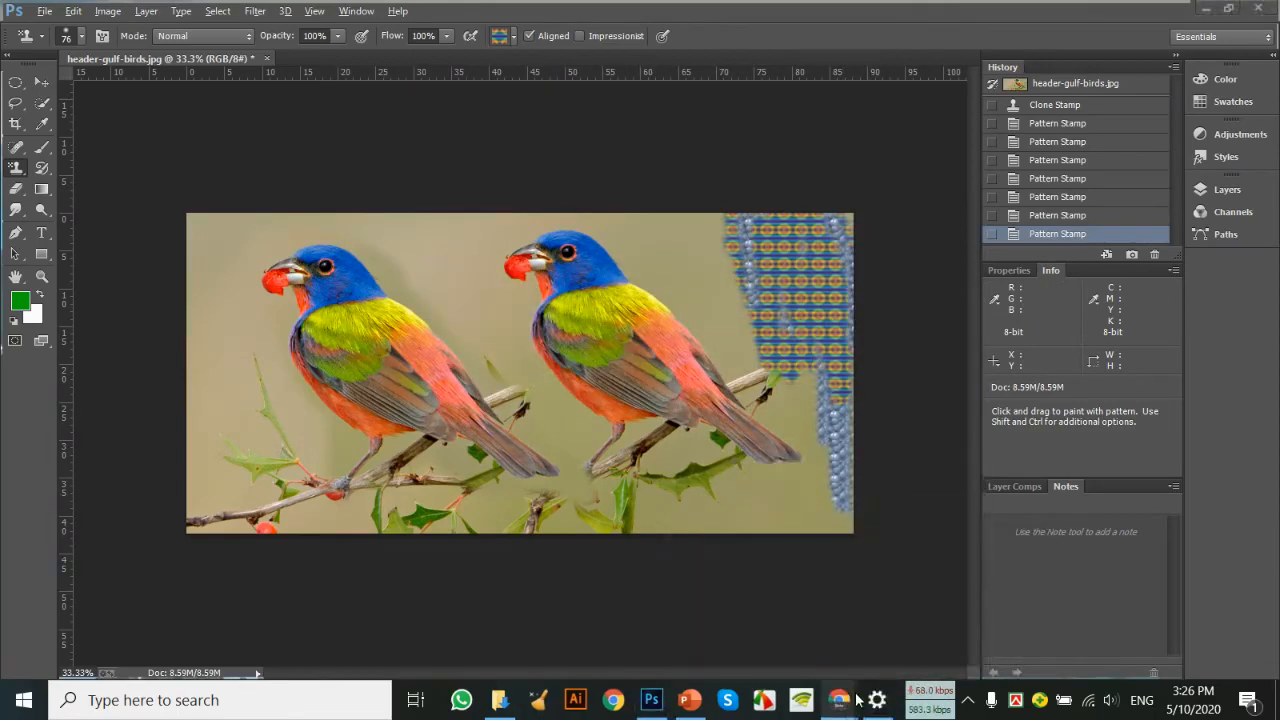
Switch to the Live Producer window in Chrome Beta and read the viewers' comments on the broadcast through to the newest one.
{"action": "mouse_move", "coordinate": [882, 712]}
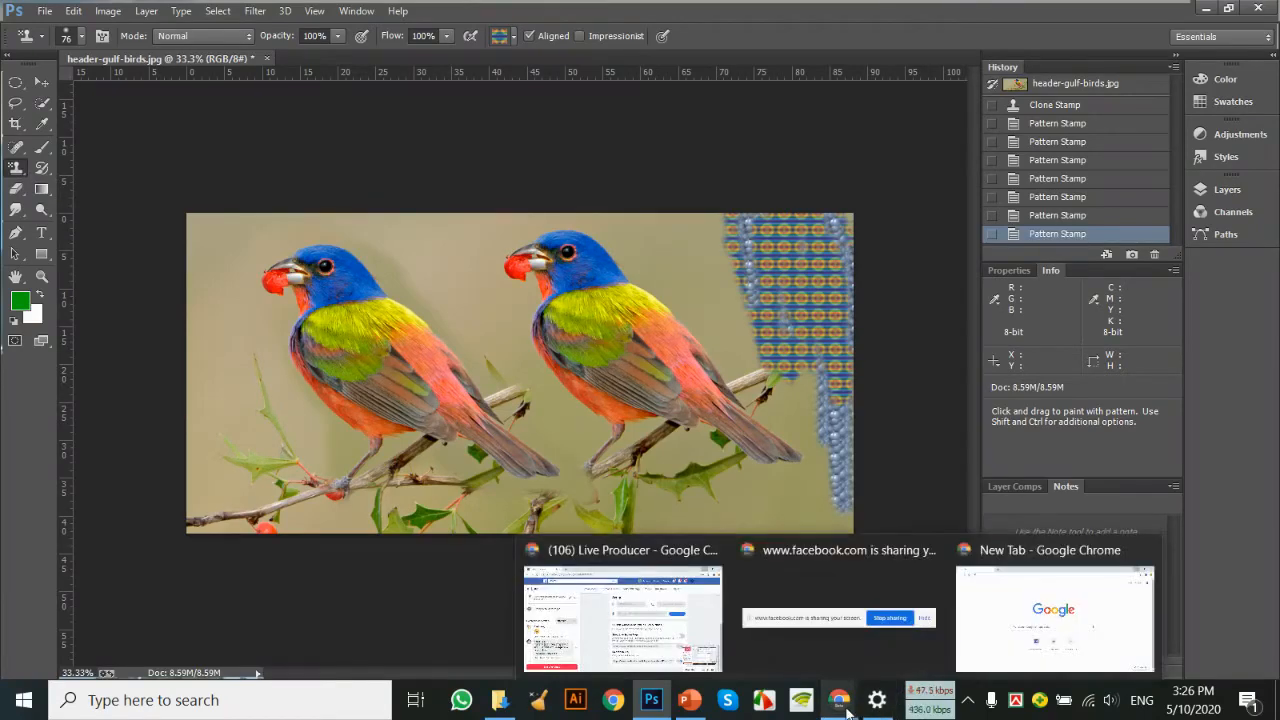
{"action": "left_click", "coordinate": [520, 555]}
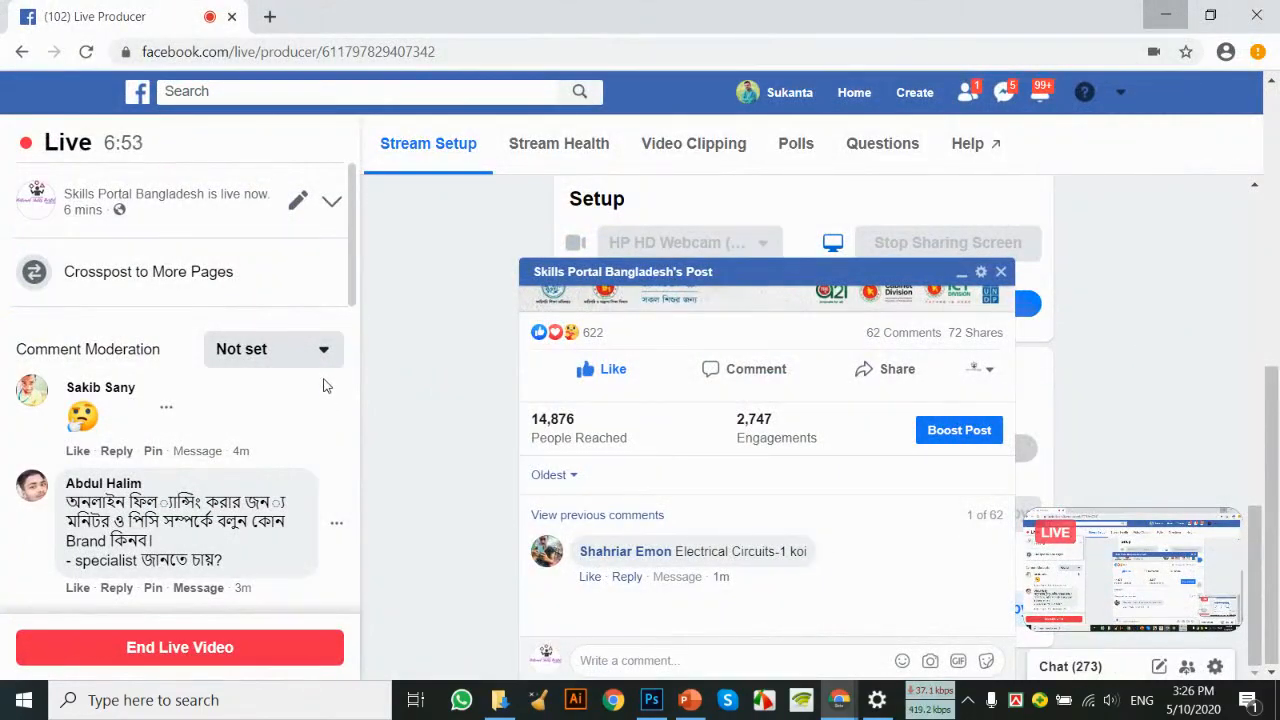
{"action": "scroll", "coordinate": [318, 392], "scroll_direction": "down", "scroll_amount": 1}
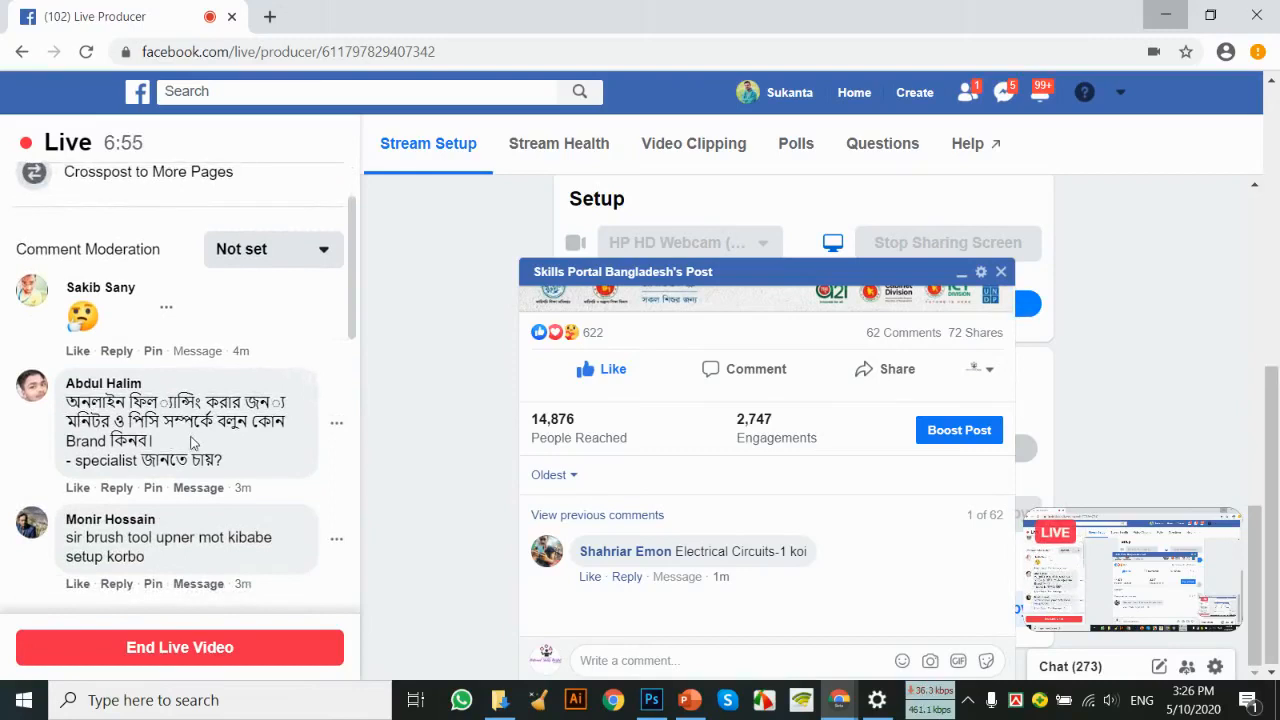
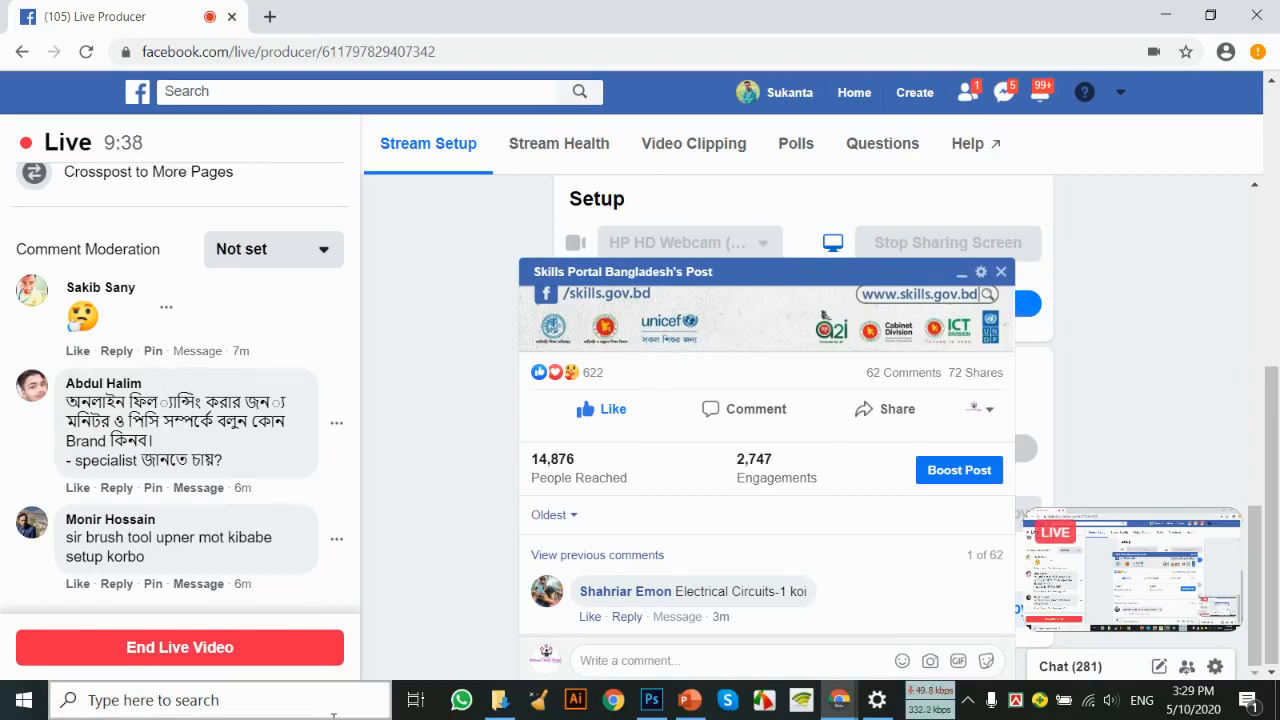
{"action": "scroll", "coordinate": [296, 380], "scroll_direction": "down", "scroll_amount": 5}
{"action": "scroll", "coordinate": [296, 380], "scroll_direction": "up", "scroll_amount": 2}
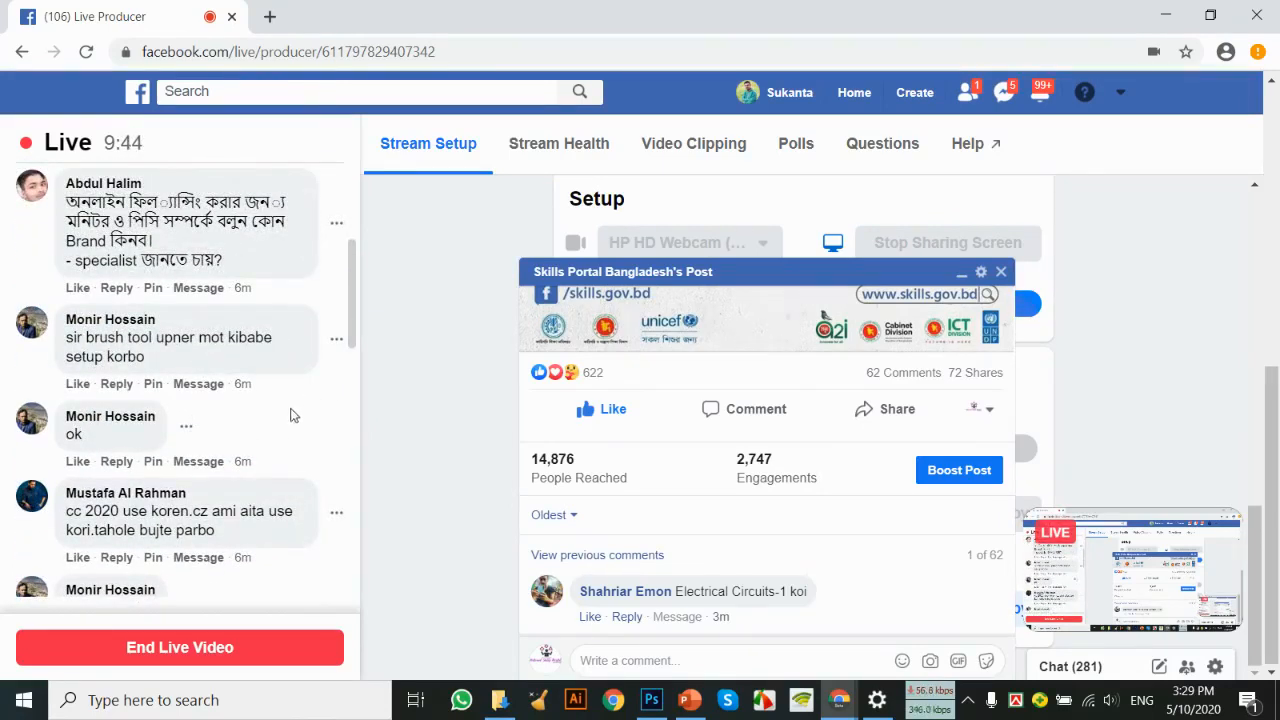
{"action": "scroll", "coordinate": [196, 440], "scroll_direction": "down", "scroll_amount": 1}
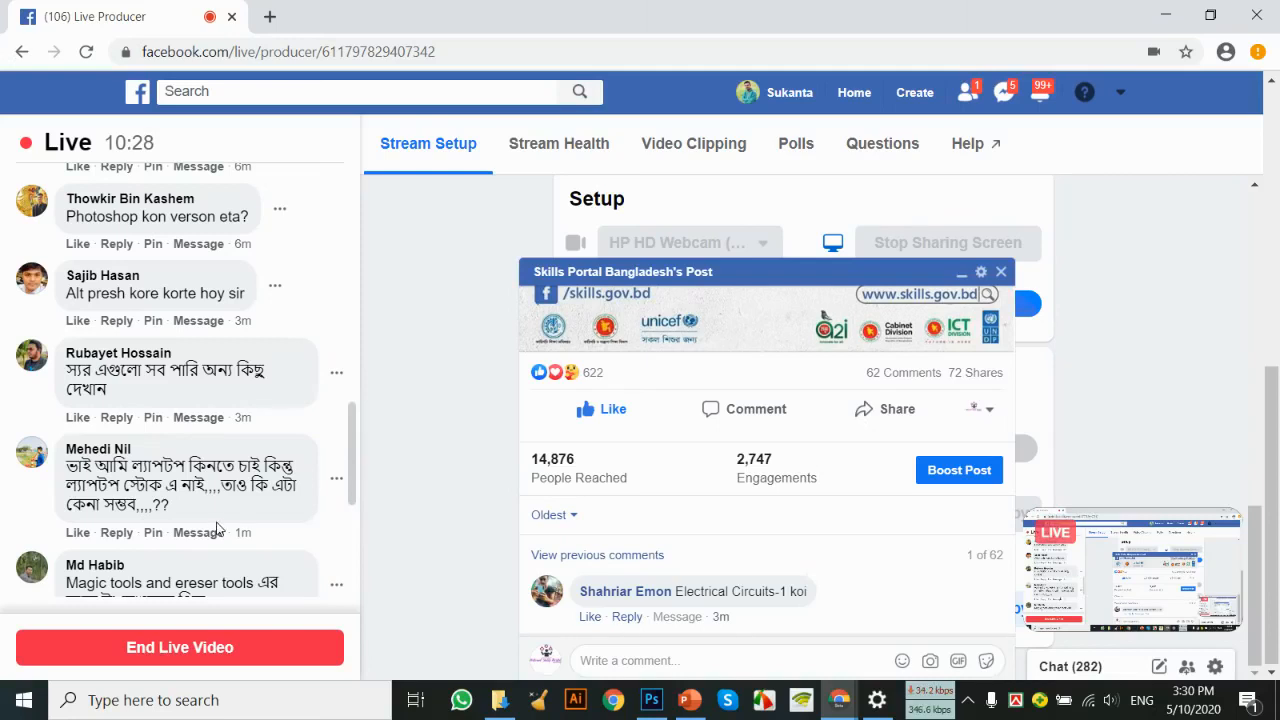
{"action": "scroll", "coordinate": [62, 452], "scroll_direction": "down", "scroll_amount": 1}
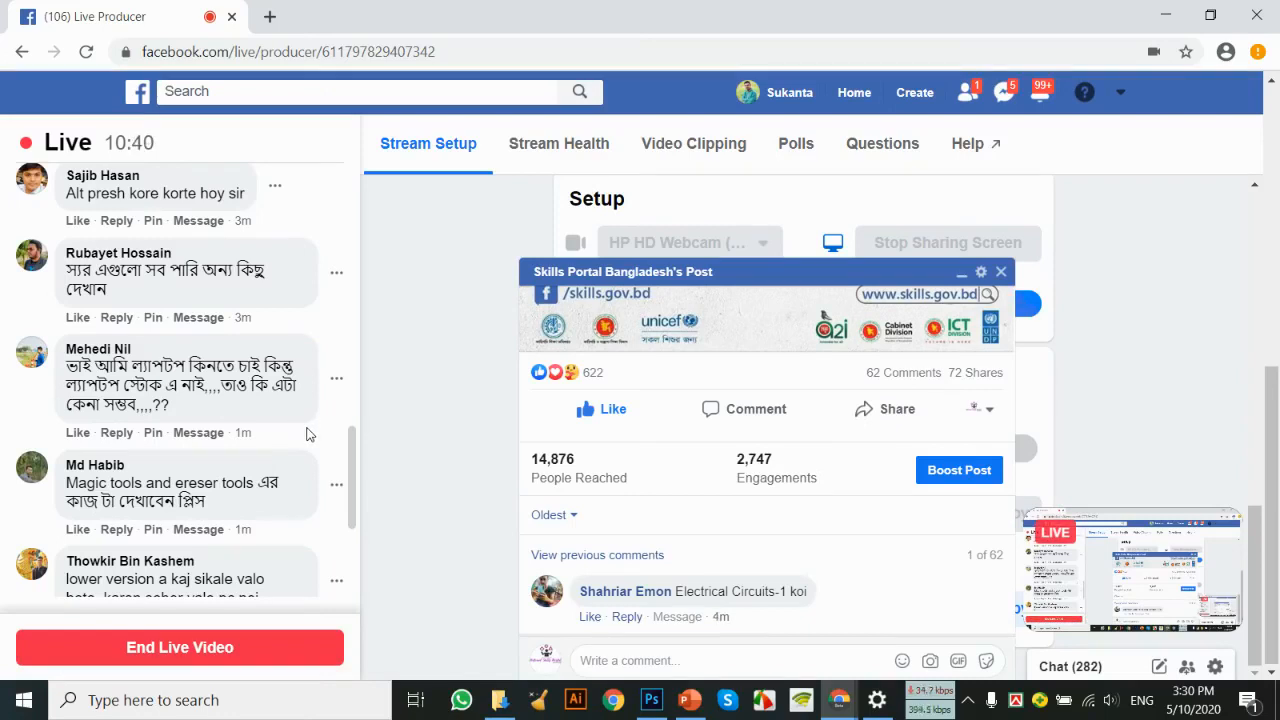
{"action": "scroll", "coordinate": [308, 434], "scroll_direction": "down", "scroll_amount": 2}
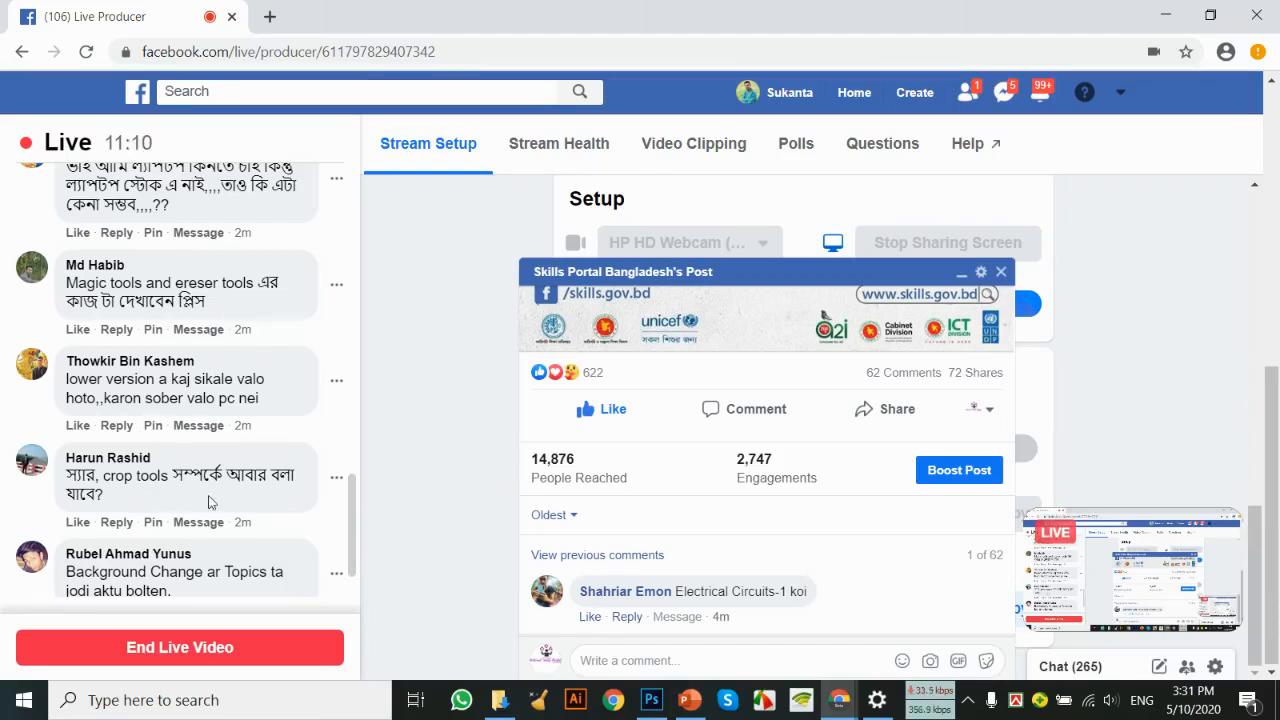
{"action": "scroll", "coordinate": [143, 516], "scroll_direction": "down", "scroll_amount": 2}
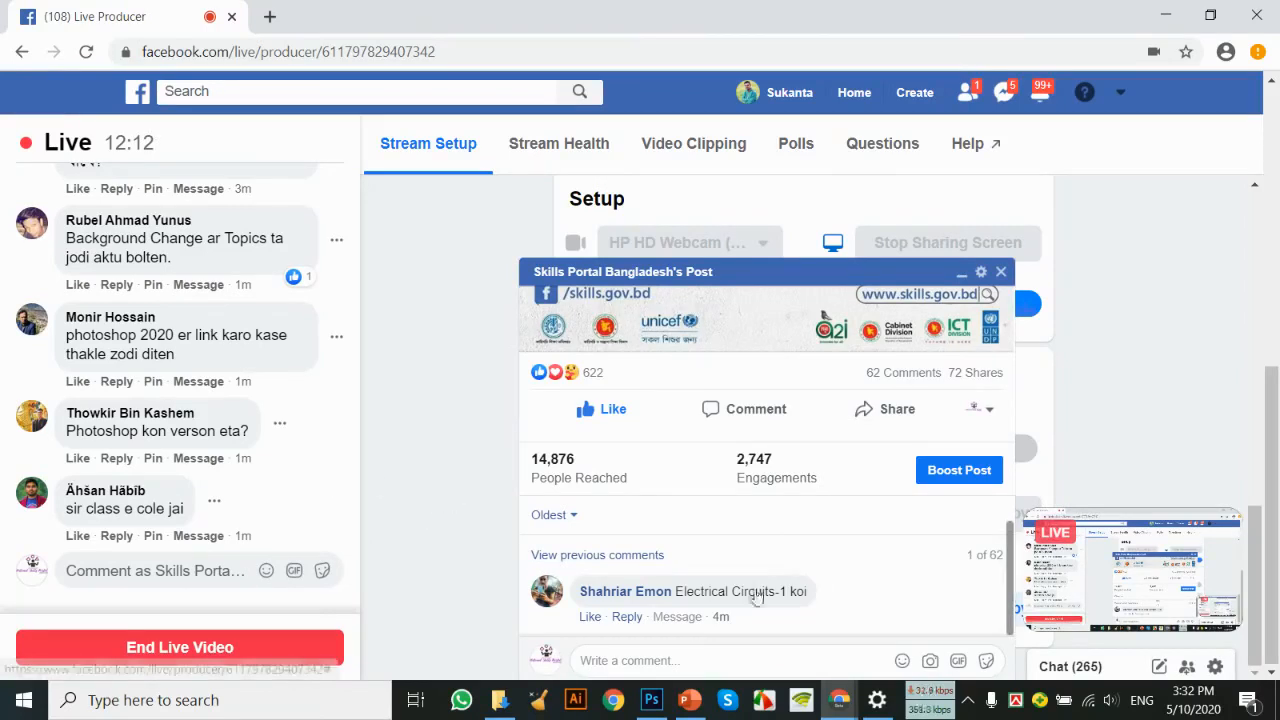
Switch back to Photoshop with the bird photo.
{"action": "left_click", "coordinate": [651, 700]}
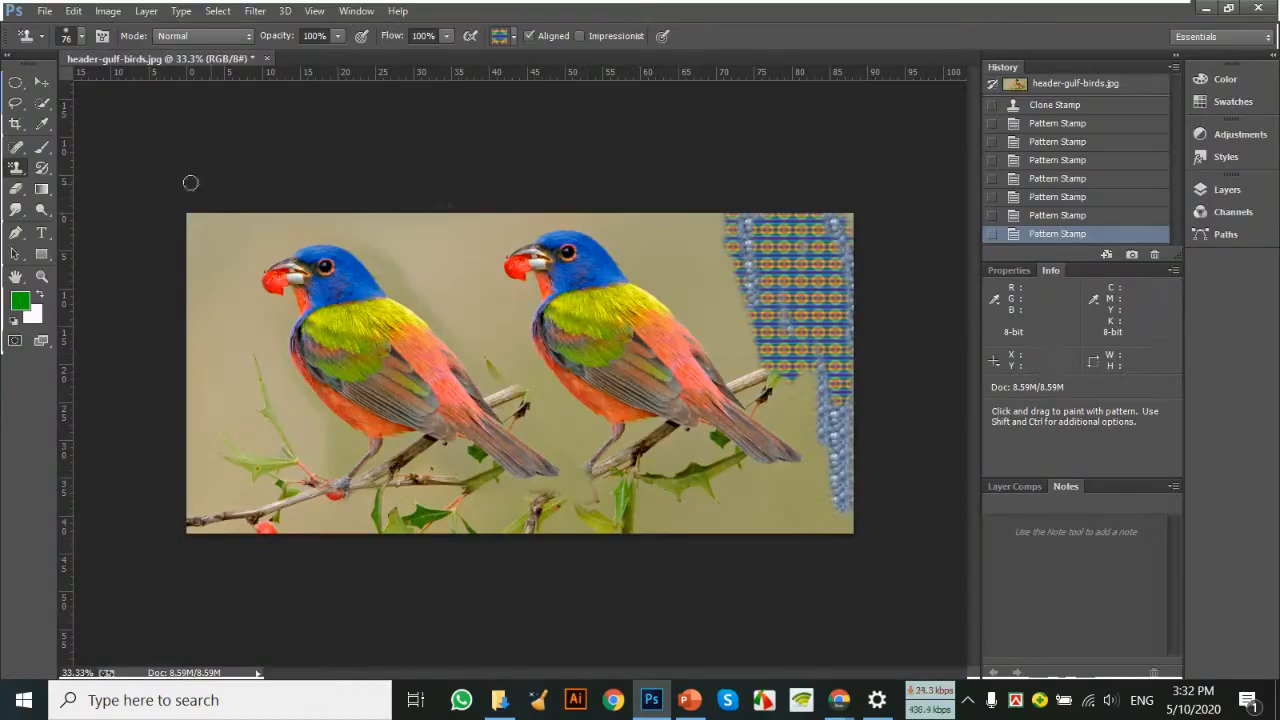
{"action": "right_click", "coordinate": [26, 172]}
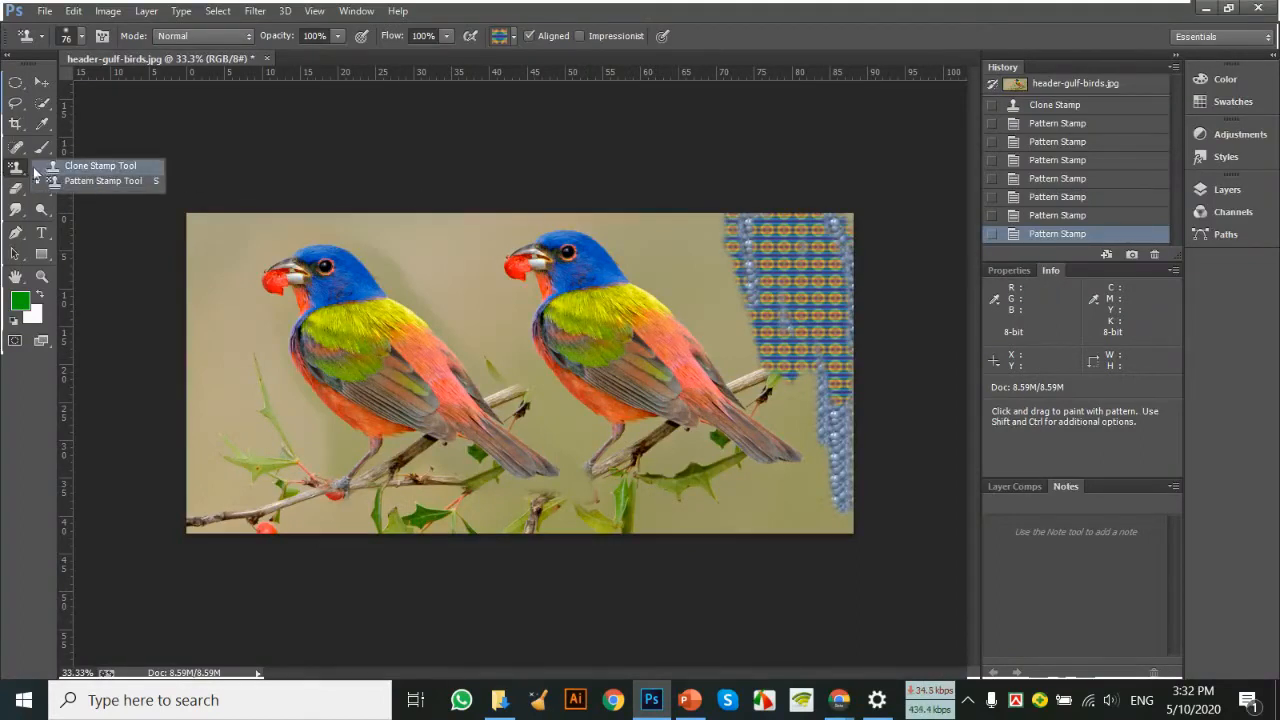
{"action": "left_click", "coordinate": [21, 167]}
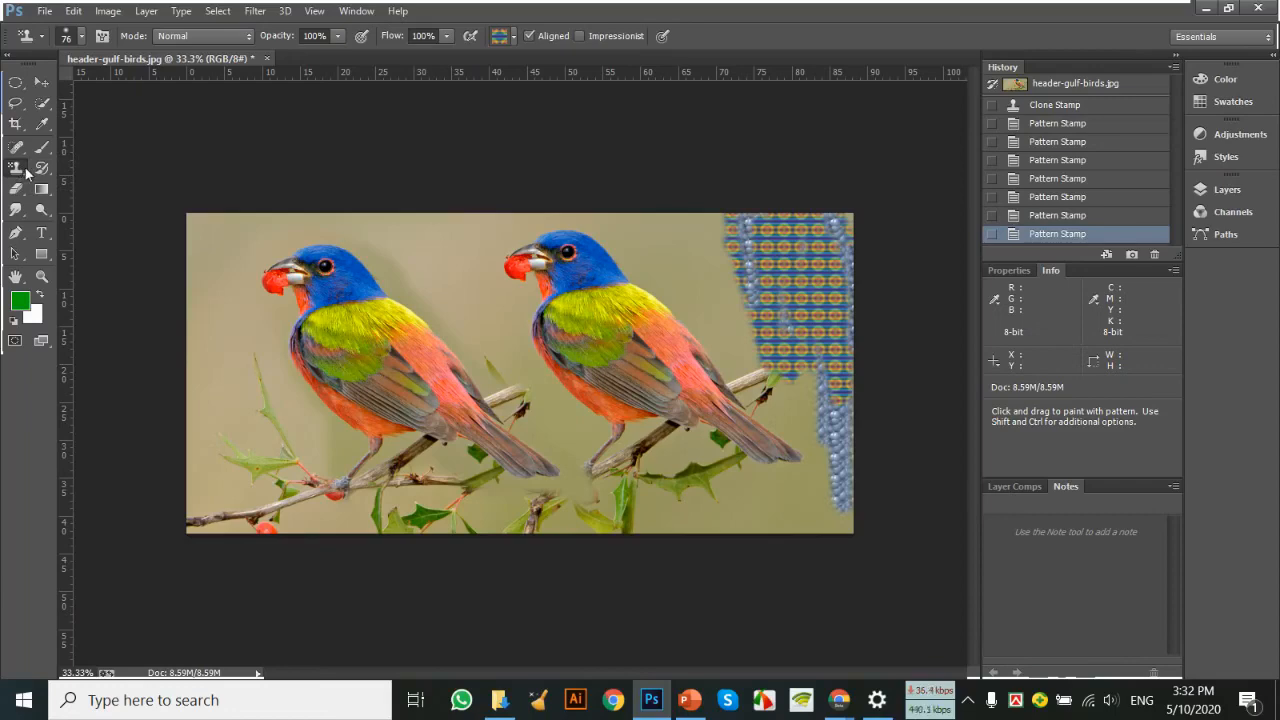
Restore the original photo with the History Brush tool by painting over the cloned bird and the pattern-stamped areas.
{"action": "left_click", "coordinate": [41, 167]}
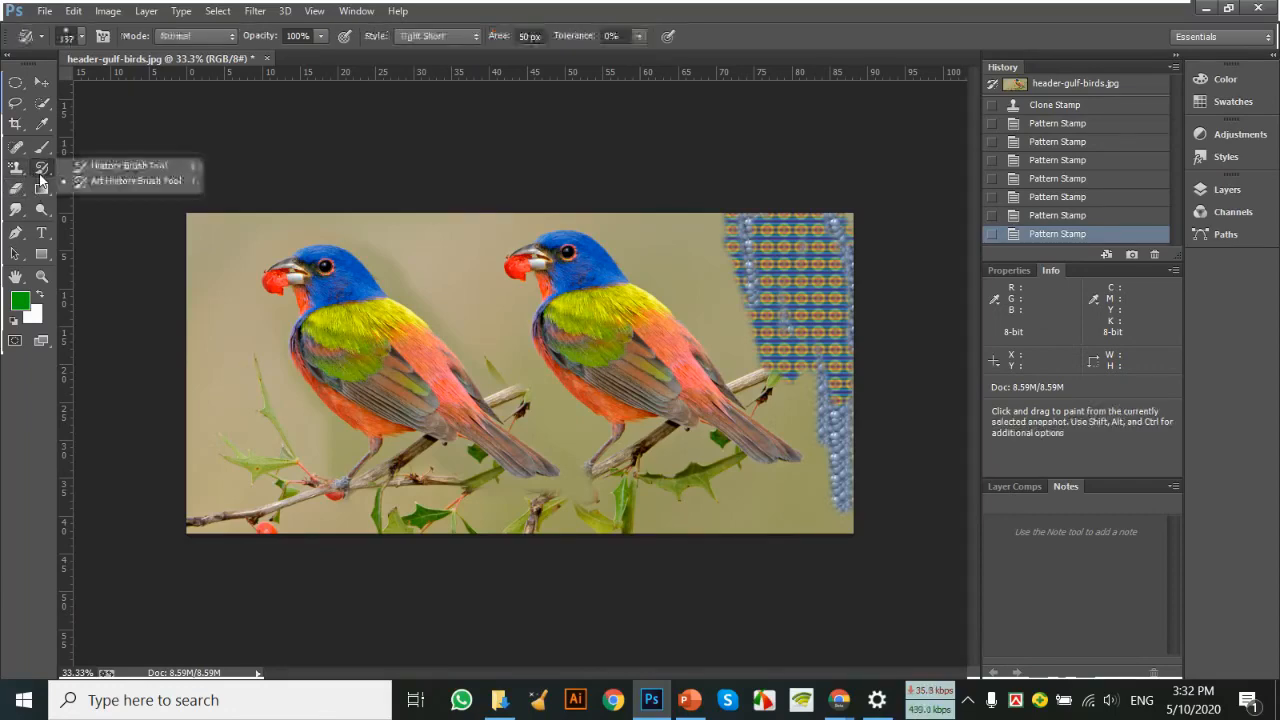
{"action": "right_click", "coordinate": [41, 167]}
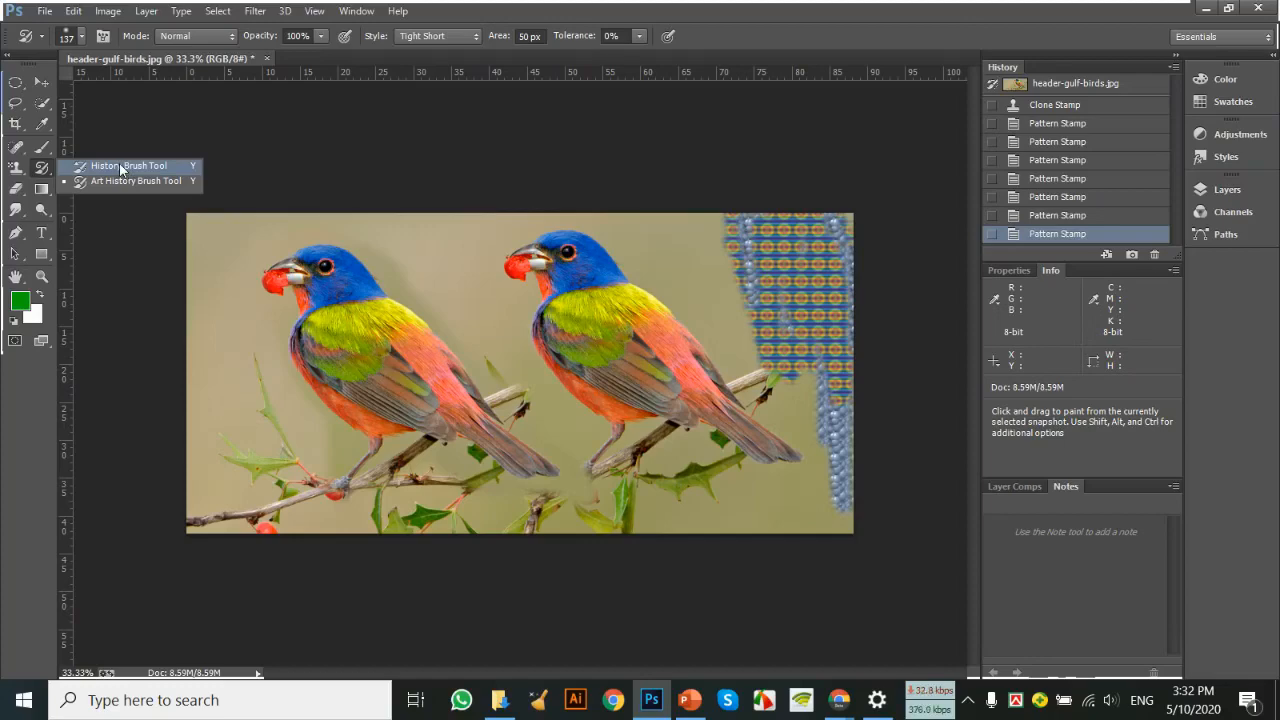
{"action": "left_click", "coordinate": [124, 167]}
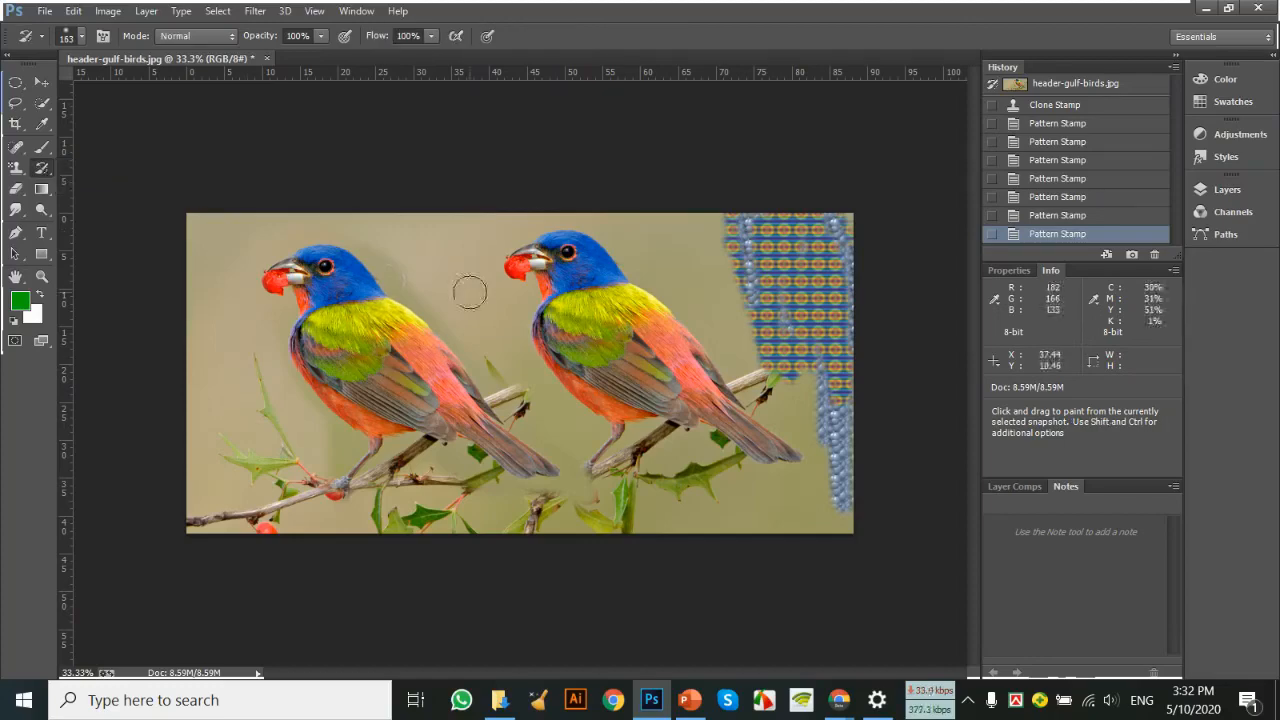
{"action": "mouse_move", "coordinate": [330, 218]}
{"action": "left_mouse_down"}
{"action": "mouse_move", "coordinate": [264, 314]}
{"action": "mouse_move", "coordinate": [392, 244]}
{"action": "mouse_move", "coordinate": [238, 289]}
{"action": "mouse_move", "coordinate": [382, 217]}
{"action": "mouse_move", "coordinate": [414, 241]}
{"action": "mouse_move", "coordinate": [377, 274]}
{"action": "mouse_move", "coordinate": [568, 481]}
{"action": "mouse_move", "coordinate": [515, 355]}
{"action": "mouse_move", "coordinate": [523, 482]}
{"action": "mouse_move", "coordinate": [549, 472]}
{"action": "mouse_move", "coordinate": [354, 323]}
{"action": "mouse_move", "coordinate": [464, 465]}
{"action": "mouse_move", "coordinate": [435, 402]}
{"action": "mouse_move", "coordinate": [414, 446]}
{"action": "mouse_move", "coordinate": [420, 479]}
{"action": "mouse_move", "coordinate": [415, 363]}
{"action": "mouse_move", "coordinate": [381, 375]}
{"action": "mouse_move", "coordinate": [305, 349]}
{"action": "mouse_move", "coordinate": [337, 501]}
{"action": "mouse_move", "coordinate": [283, 349]}
{"action": "mouse_move", "coordinate": [411, 510]}
{"action": "mouse_move", "coordinate": [305, 329]}
{"action": "mouse_move", "coordinate": [330, 358]}
{"action": "mouse_move", "coordinate": [320, 237]}
{"action": "mouse_move", "coordinate": [393, 306]}
{"action": "mouse_move", "coordinate": [410, 251]}
{"action": "mouse_move", "coordinate": [427, 263]}
{"action": "mouse_move", "coordinate": [570, 469]}
{"action": "mouse_move", "coordinate": [361, 283]}
{"action": "mouse_move", "coordinate": [606, 294]}
{"action": "mouse_move", "coordinate": [716, 351]}
{"action": "mouse_move", "coordinate": [887, 390]}
{"action": "mouse_move", "coordinate": [799, 402]}
{"action": "mouse_move", "coordinate": [789, 168]}
{"action": "mouse_move", "coordinate": [740, 172]}
{"action": "mouse_move", "coordinate": [778, 362]}
{"action": "mouse_move", "coordinate": [799, 250]}
{"action": "mouse_move", "coordinate": [837, 353]}
{"action": "mouse_move", "coordinate": [836, 208]}
{"action": "left_mouse_up"}
{"action": "left_click_drag", "start_coordinate": [845, 505], "coordinate": [830, 464]}
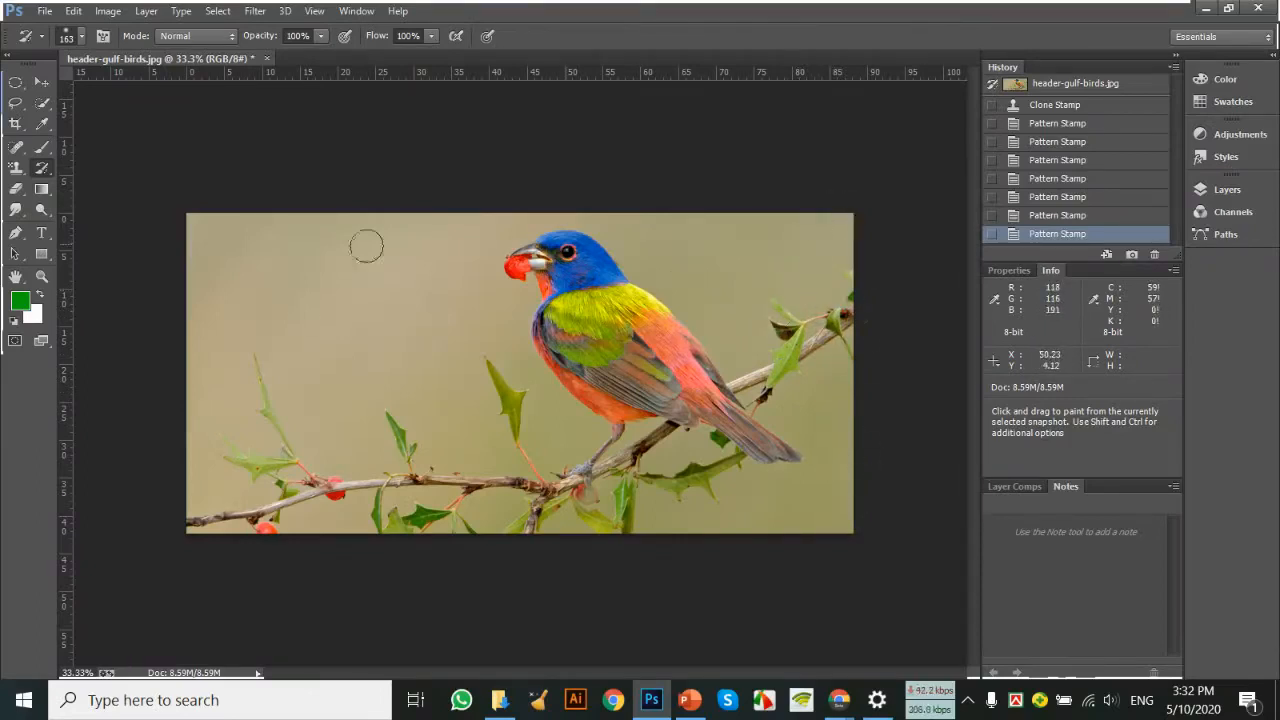
{"action": "left_click_drag", "start_coordinate": [286, 454], "coordinate": [303, 441]}
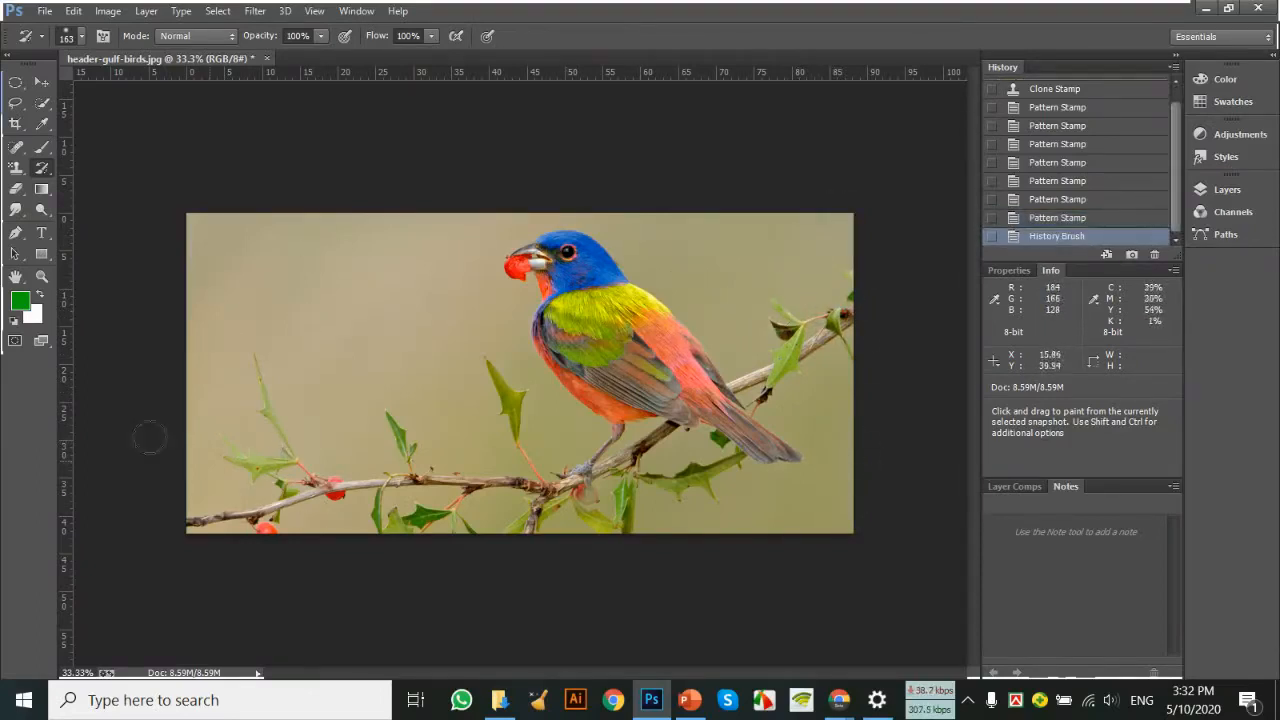
Paint over the bird, the leaves and the branch with the Art History Brush tool to give them a smeared, painterly look.
{"action": "right_click", "coordinate": [41, 150]}
{"action": "right_click", "coordinate": [40, 173]}
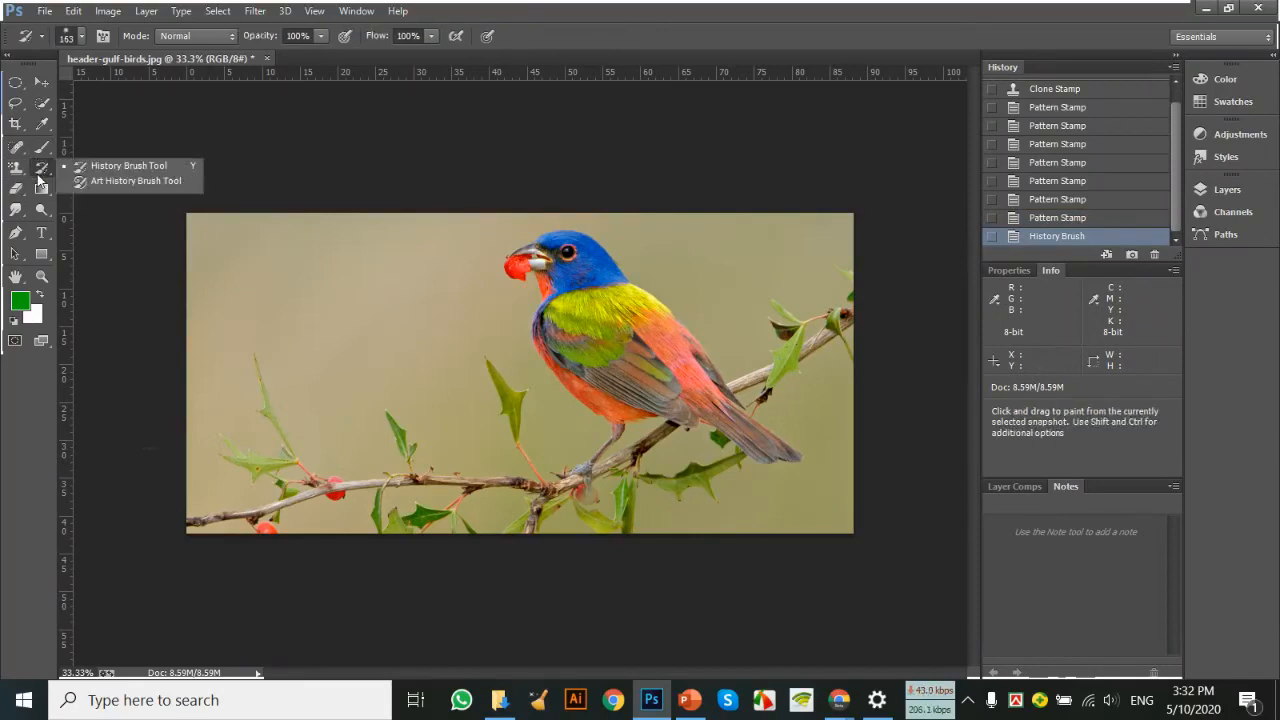
{"action": "left_click", "coordinate": [145, 185]}
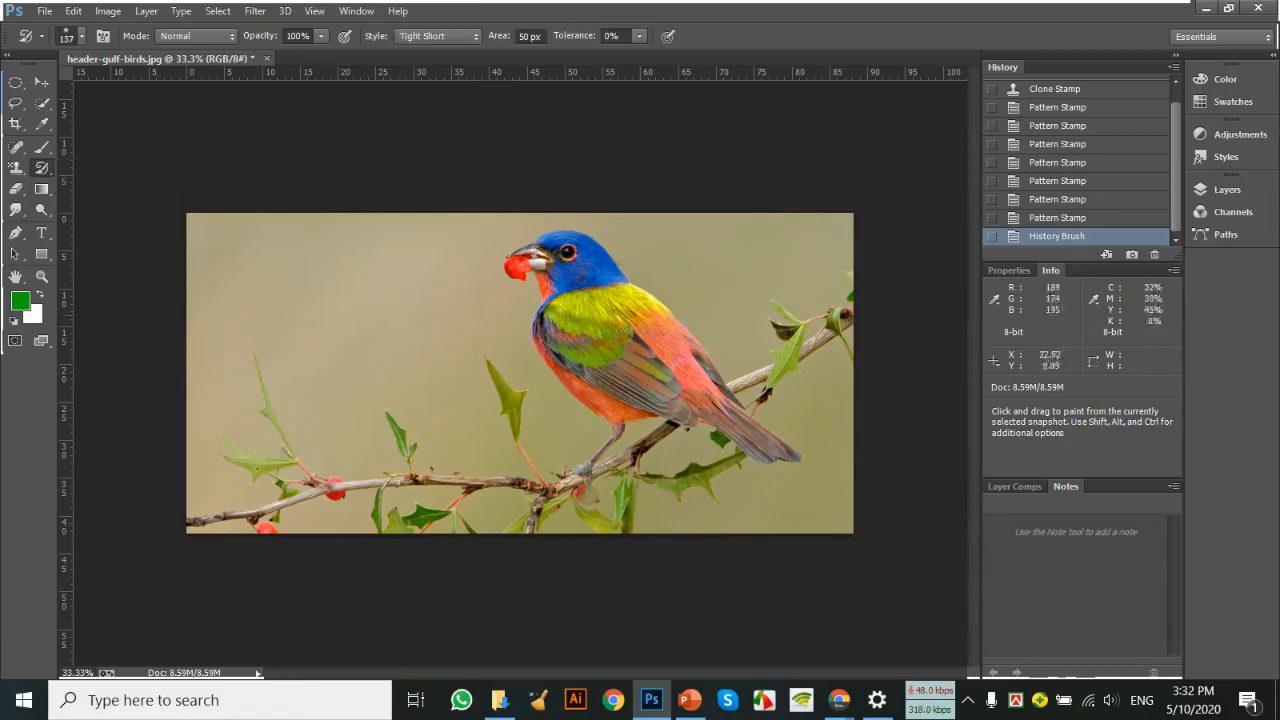
{"action": "mouse_move", "coordinate": [512, 256]}
{"action": "left_mouse_down"}
{"action": "mouse_move", "coordinate": [634, 381]}
{"action": "mouse_move", "coordinate": [790, 455]}
{"action": "left_mouse_up"}
{"action": "mouse_move", "coordinate": [567, 250]}
{"action": "left_mouse_down"}
{"action": "mouse_move", "coordinate": [624, 272]}
{"action": "mouse_move", "coordinate": [740, 384]}
{"action": "left_mouse_up"}
{"action": "mouse_move", "coordinate": [500, 309]}
{"action": "left_mouse_down"}
{"action": "mouse_move", "coordinate": [645, 484]}
{"action": "mouse_move", "coordinate": [680, 492]}
{"action": "left_mouse_up"}
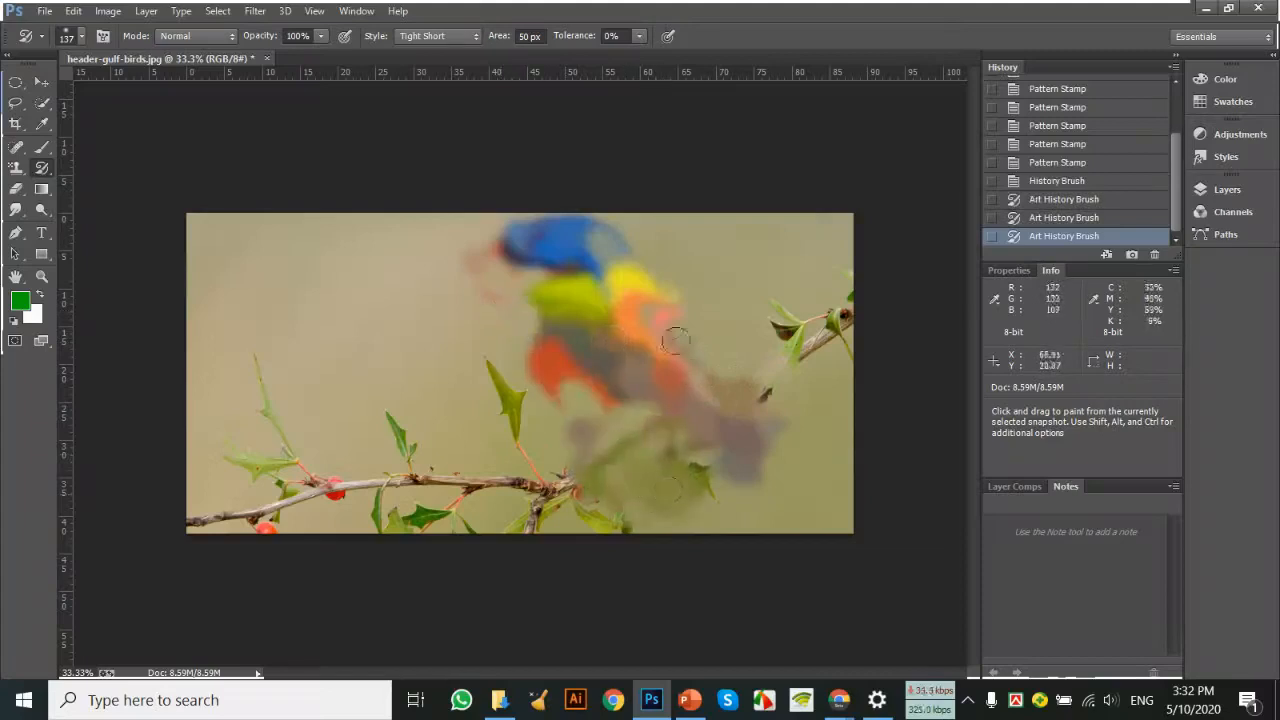
{"action": "left_click_drag", "start_coordinate": [575, 286], "coordinate": [648, 310]}
{"action": "mouse_move", "coordinate": [838, 284]}
{"action": "left_mouse_down"}
{"action": "mouse_move", "coordinate": [815, 350]}
{"action": "mouse_move", "coordinate": [765, 380]}
{"action": "left_mouse_up"}
{"action": "mouse_move", "coordinate": [600, 480]}
{"action": "left_mouse_down"}
{"action": "mouse_move", "coordinate": [368, 475]}
{"action": "mouse_move", "coordinate": [193, 446]}
{"action": "left_mouse_up"}
{"action": "left_click_drag", "start_coordinate": [505, 440], "coordinate": [540, 370]}
{"action": "left_click_drag", "start_coordinate": [650, 470], "coordinate": [560, 510]}
{"action": "left_click_drag", "start_coordinate": [478, 500], "coordinate": [205, 518]}
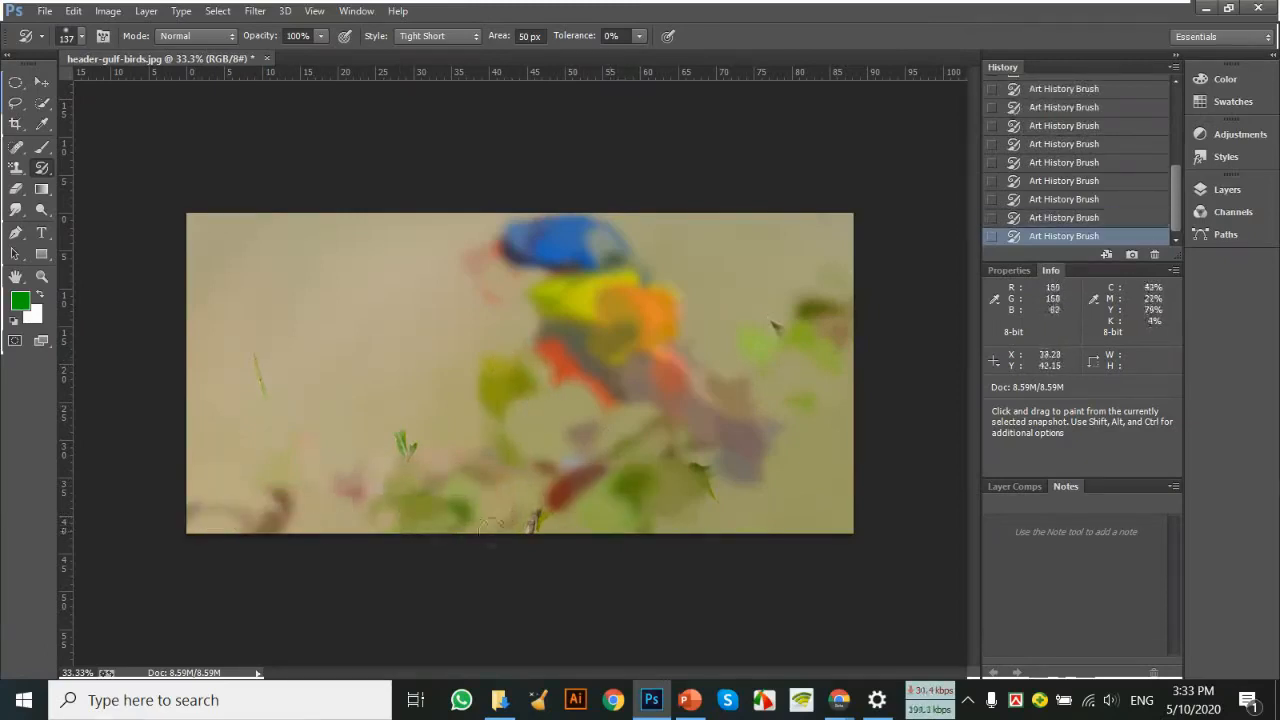
{"action": "left_click_drag", "start_coordinate": [520, 510], "coordinate": [640, 480]}
{"action": "left_click_drag", "start_coordinate": [720, 375], "coordinate": [797, 294]}
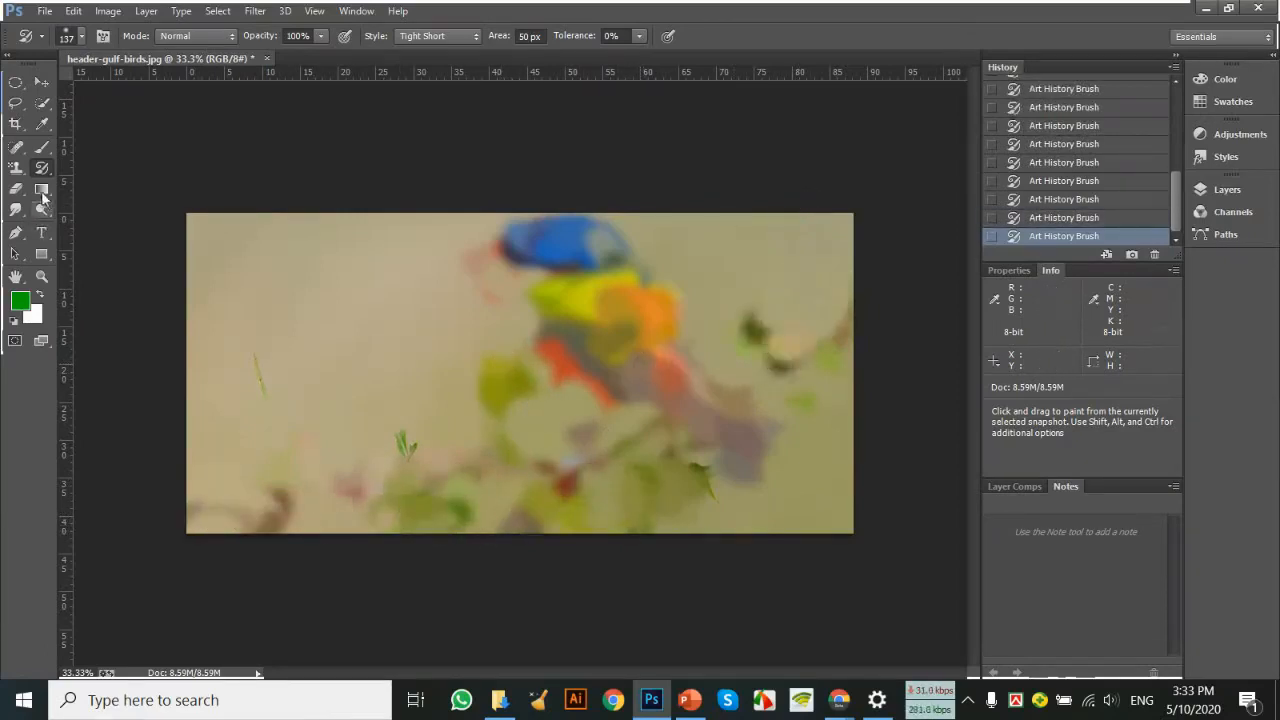
{"action": "right_click", "coordinate": [41, 170]}
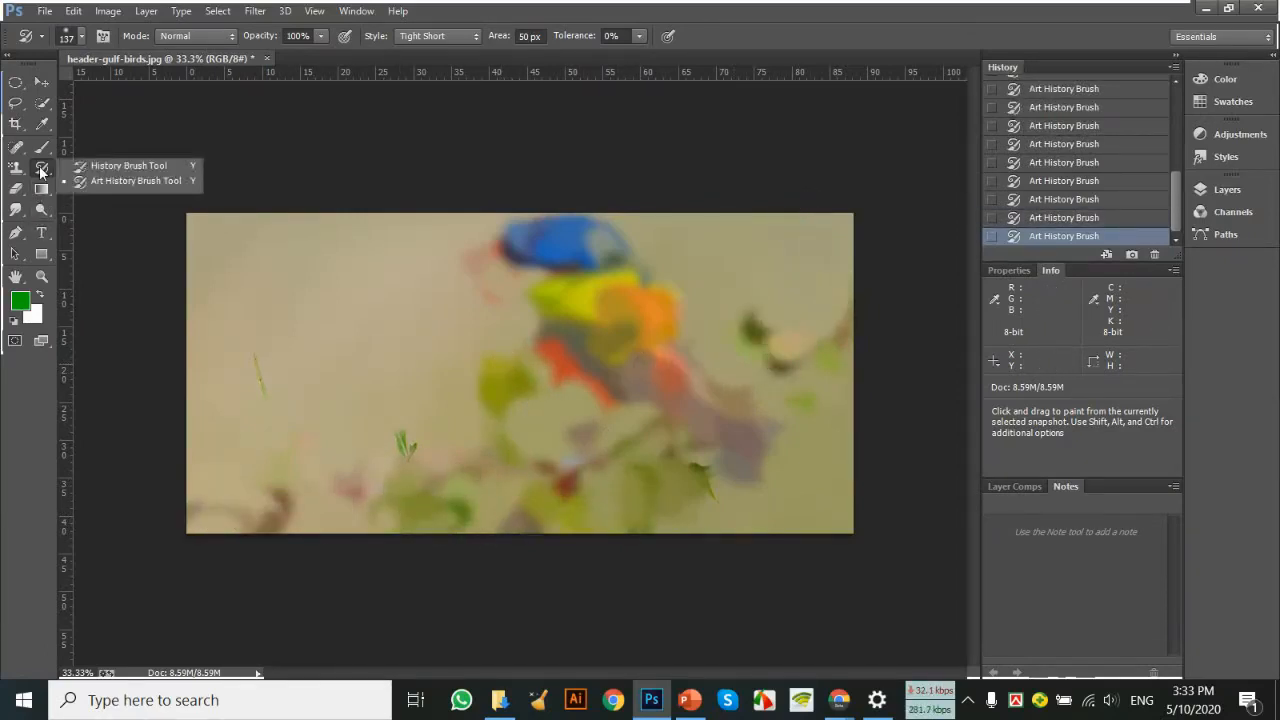
{"action": "left_click", "coordinate": [123, 185]}
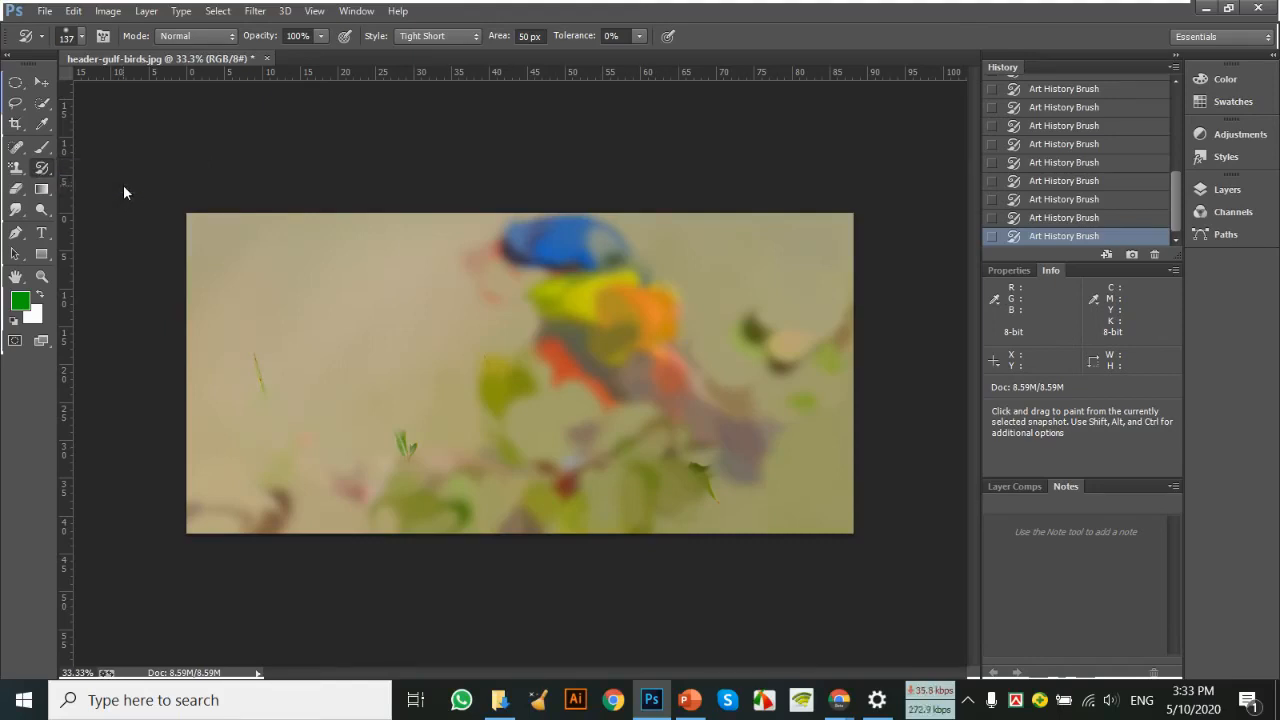
{"action": "right_click", "coordinate": [41, 169]}
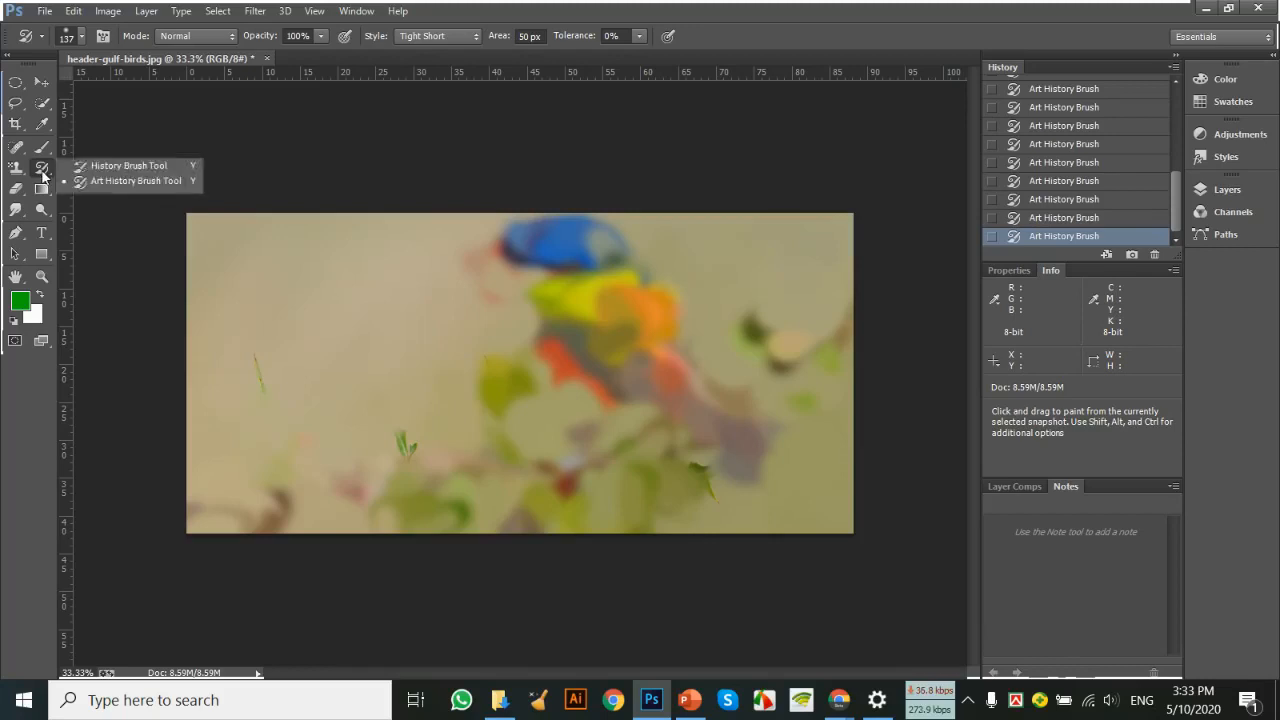
{"action": "left_click", "coordinate": [140, 186]}
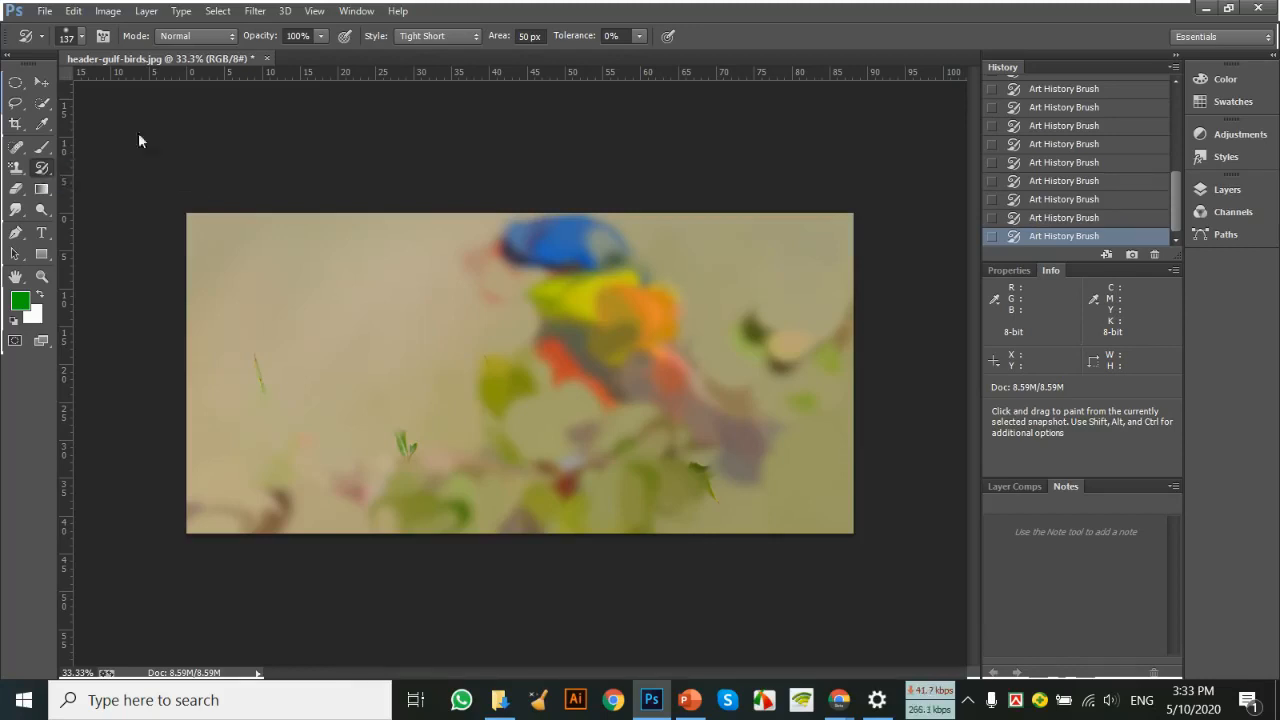
Choose the Eraser tool and revert the photo to its originally opened header-gulf-birds.jpg state.
{"action": "left_click", "coordinate": [15, 192]}
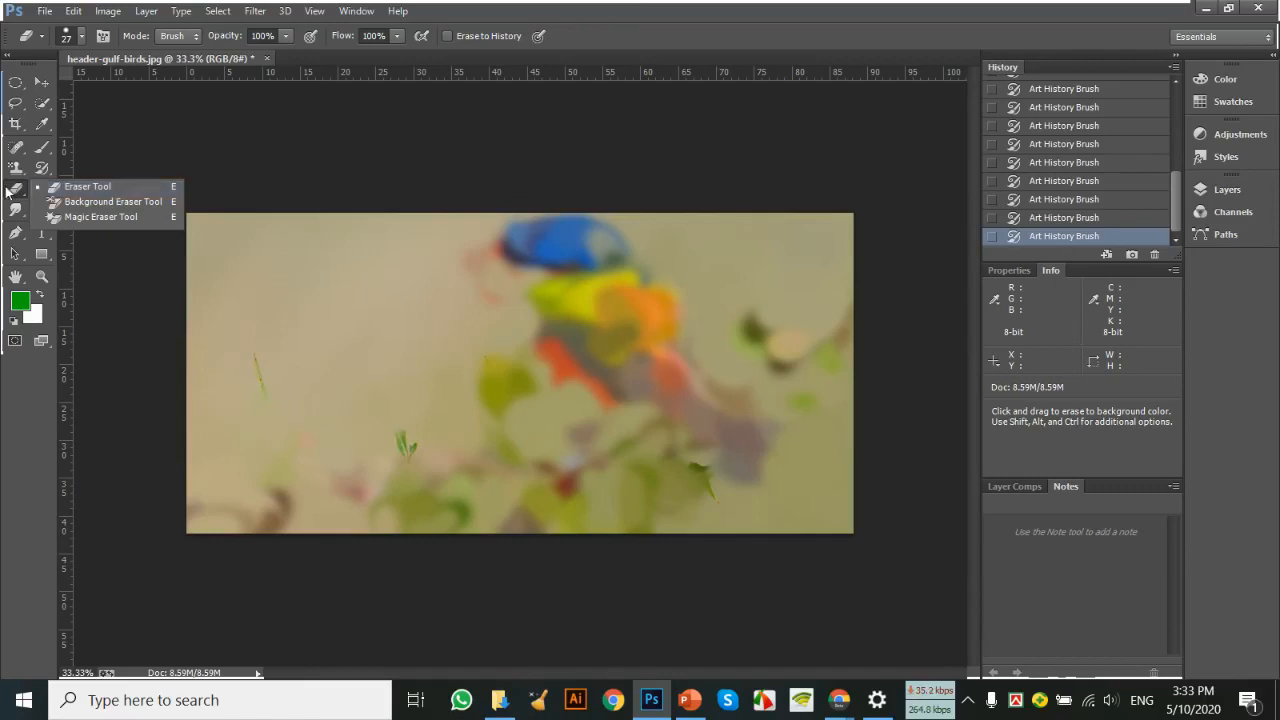
{"action": "left_click", "coordinate": [117, 188]}
{"action": "scroll", "coordinate": [1059, 149], "scroll_direction": "up", "scroll_amount": 10}
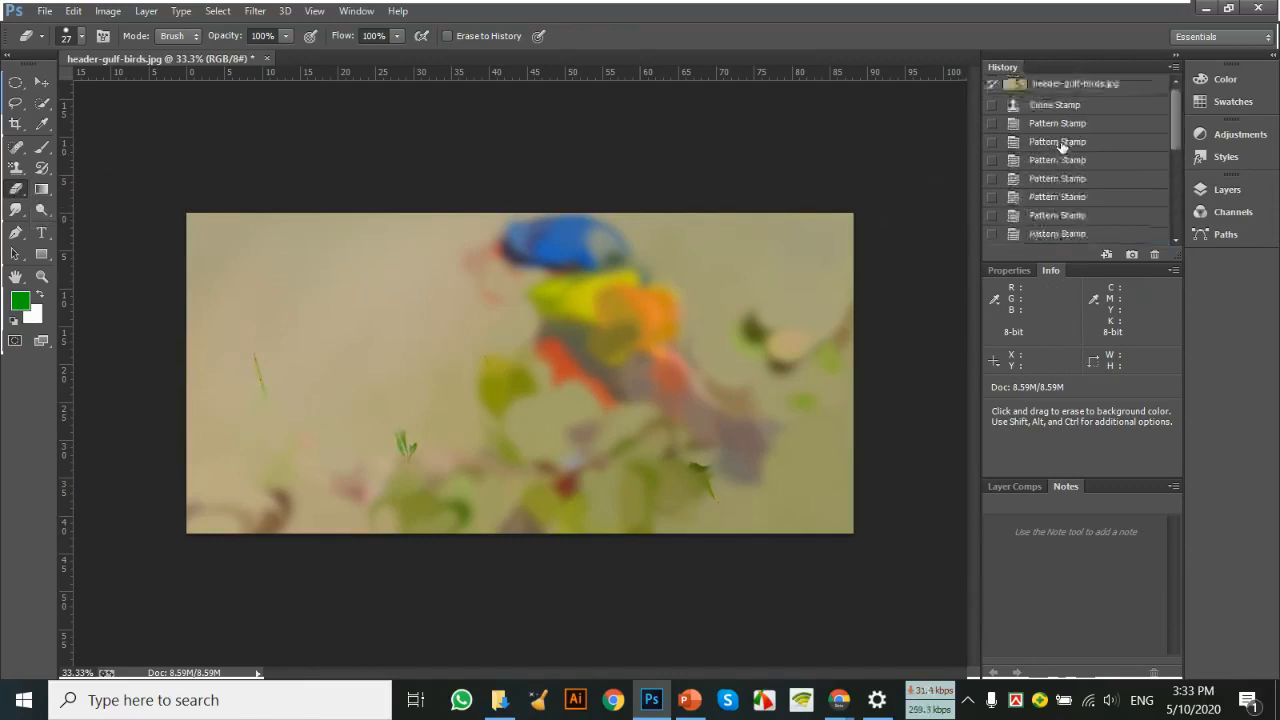
{"action": "left_click", "coordinate": [1060, 84]}
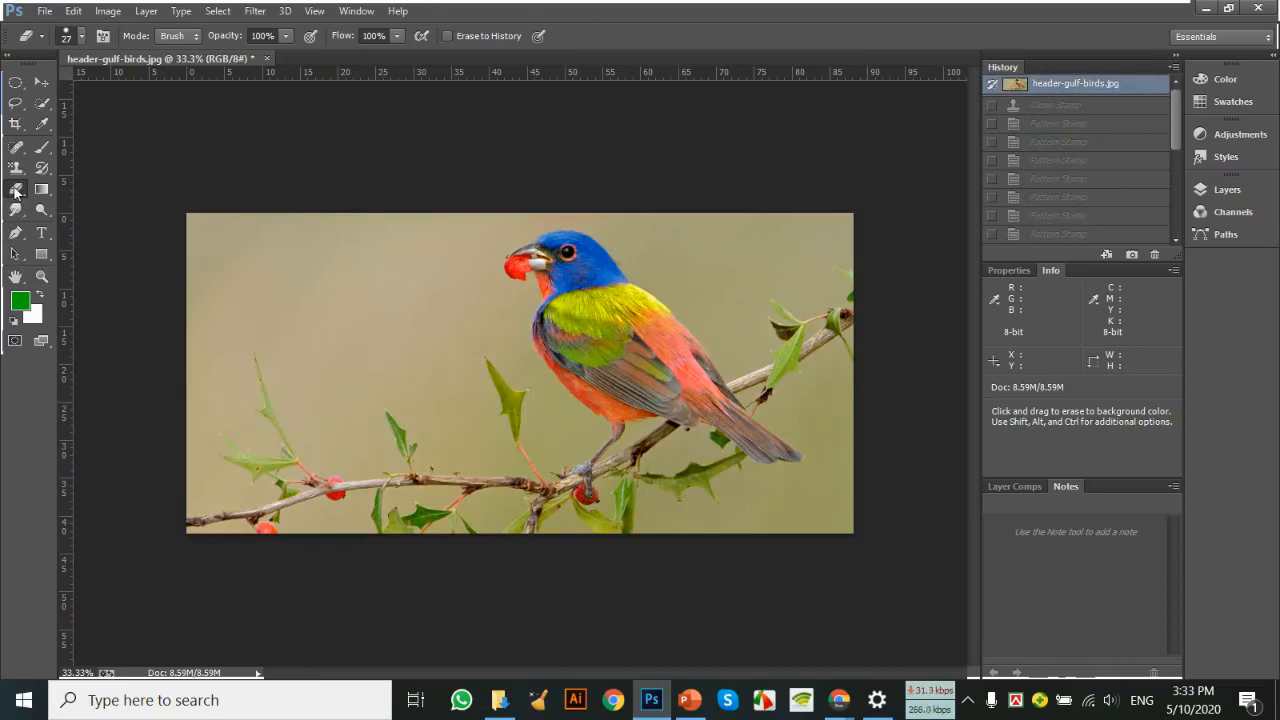
Set the Eraser size to 121 px and erase the background along both sides of the bird and above the branch.
{"action": "right_click", "coordinate": [276, 316]}
{"action": "left_click", "coordinate": [411, 201]}
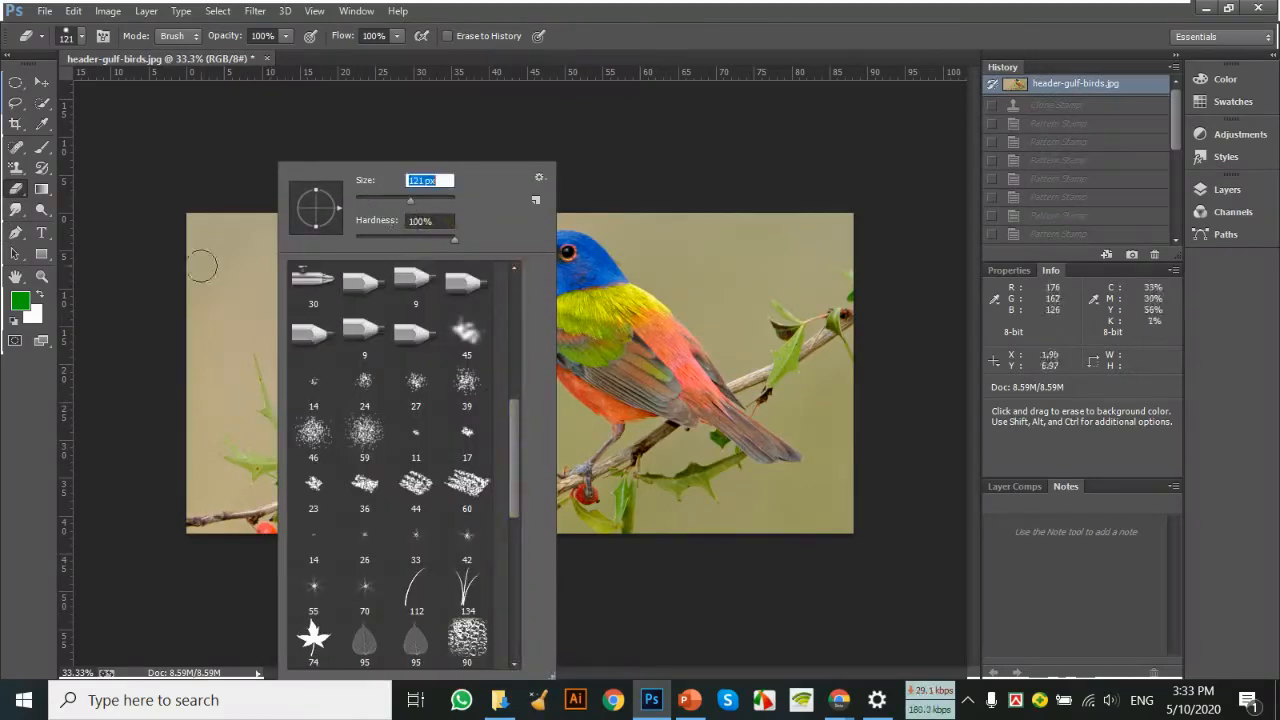
{"action": "left_click", "coordinate": [228, 256]}
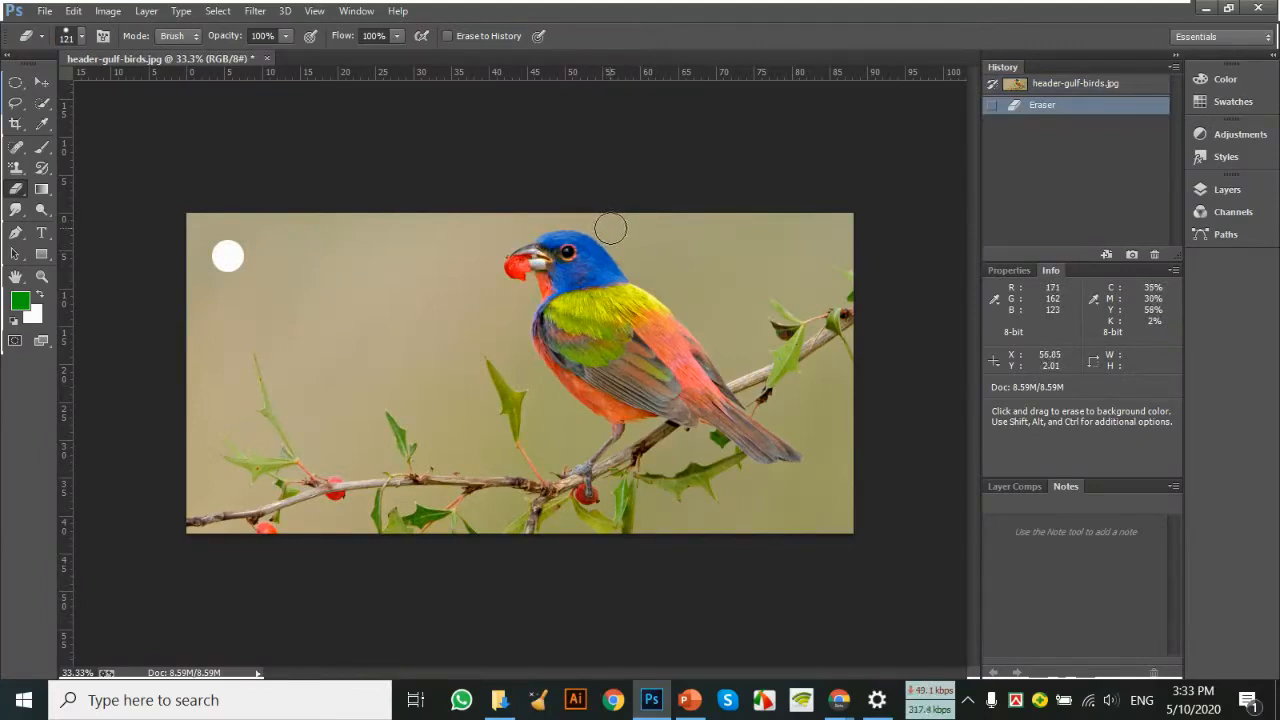
{"action": "left_click_drag", "start_coordinate": [611, 229], "coordinate": [810, 425]}
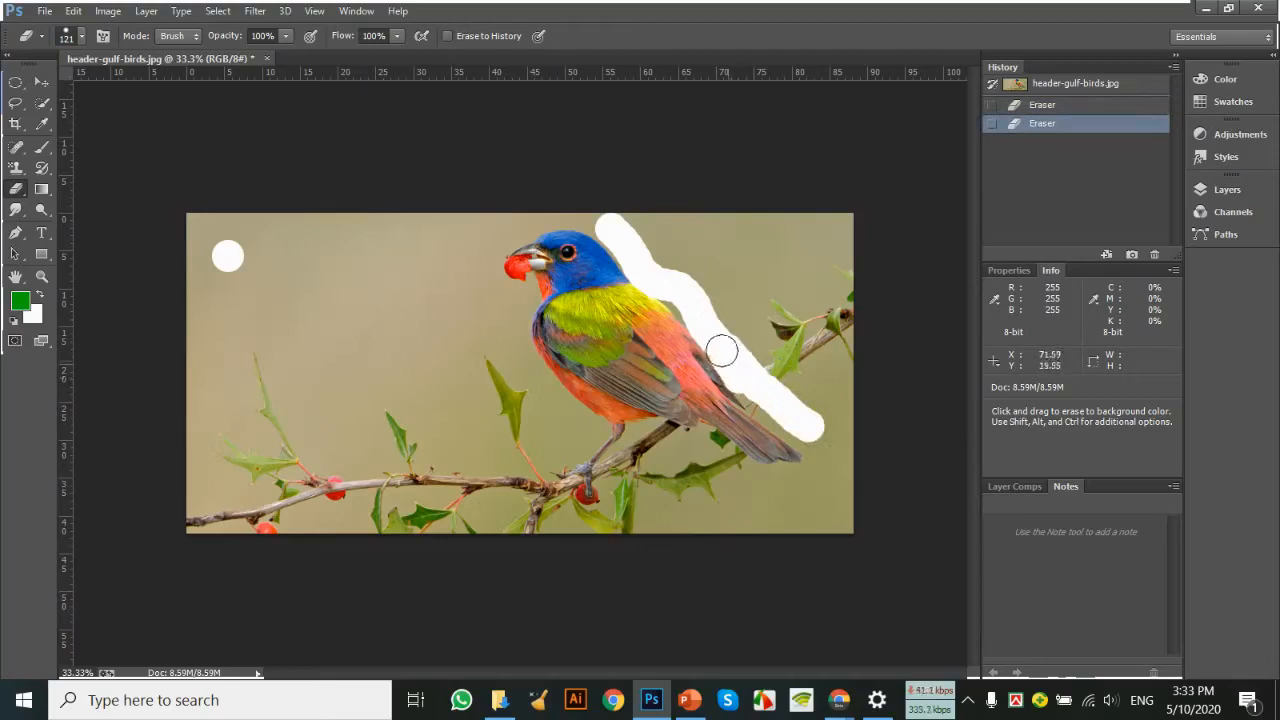
{"action": "mouse_move", "coordinate": [722, 350]}
{"action": "left_mouse_down"}
{"action": "mouse_move", "coordinate": [605, 225]}
{"action": "mouse_move", "coordinate": [497, 214]}
{"action": "mouse_move", "coordinate": [475, 240]}
{"action": "mouse_move", "coordinate": [482, 294]}
{"action": "mouse_move", "coordinate": [526, 376]}
{"action": "mouse_move", "coordinate": [586, 432]}
{"action": "mouse_move", "coordinate": [523, 359]}
{"action": "mouse_move", "coordinate": [470, 216]}
{"action": "left_mouse_up"}
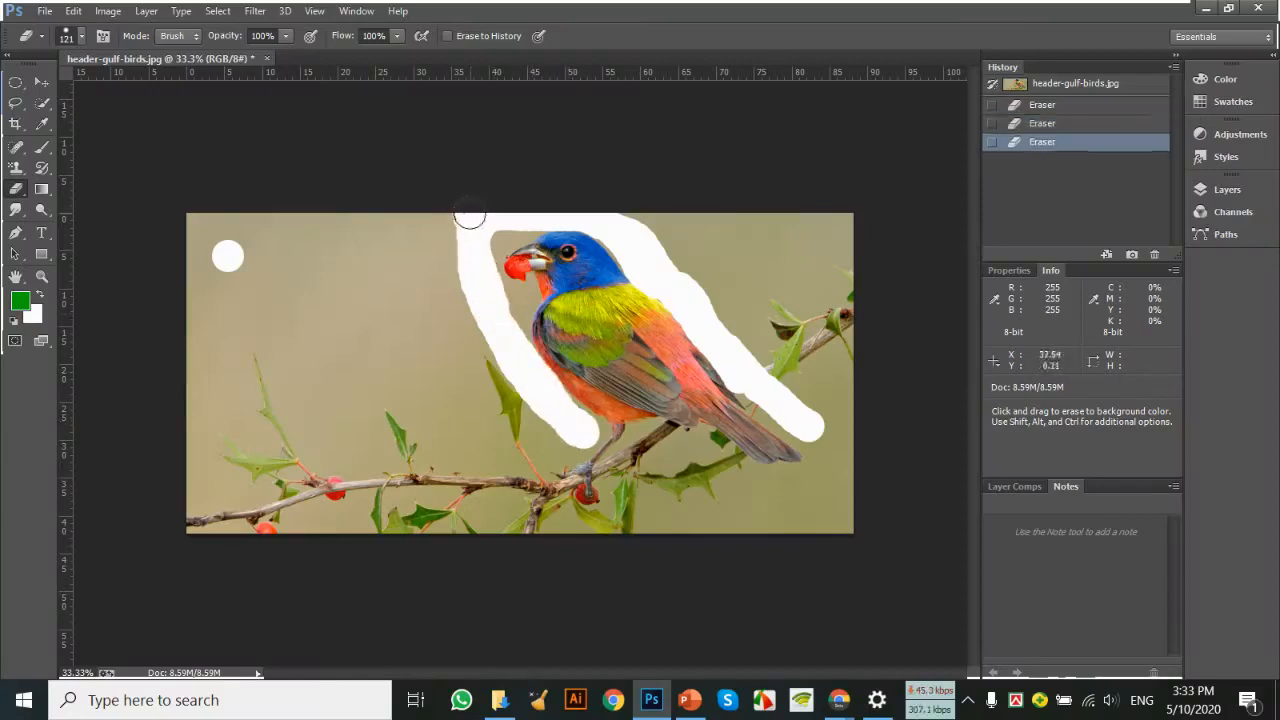
{"action": "left_click_drag", "start_coordinate": [415, 458], "coordinate": [360, 340]}
{"action": "mouse_move", "coordinate": [274, 452]}
{"action": "left_mouse_down"}
{"action": "mouse_move", "coordinate": [226, 259]}
{"action": "mouse_move", "coordinate": [274, 220]}
{"action": "mouse_move", "coordinate": [343, 231]}
{"action": "mouse_move", "coordinate": [288, 262]}
{"action": "left_mouse_up"}
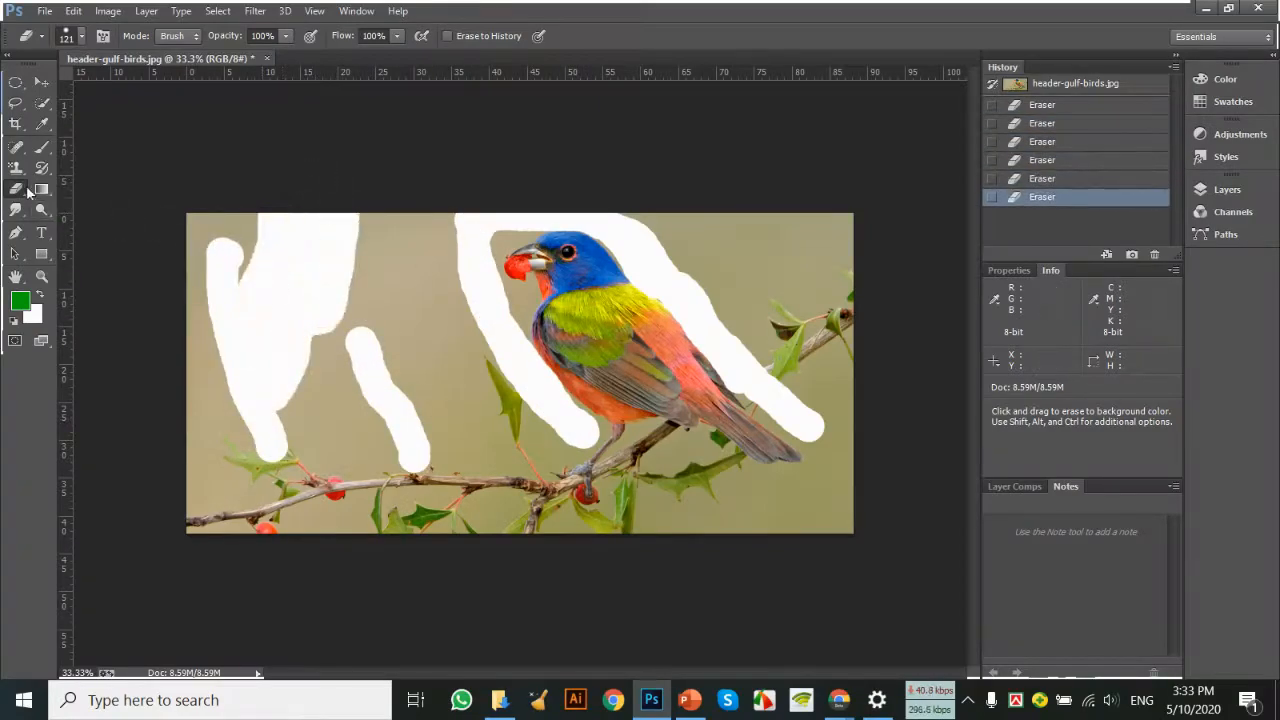
{"action": "right_click", "coordinate": [16, 193]}
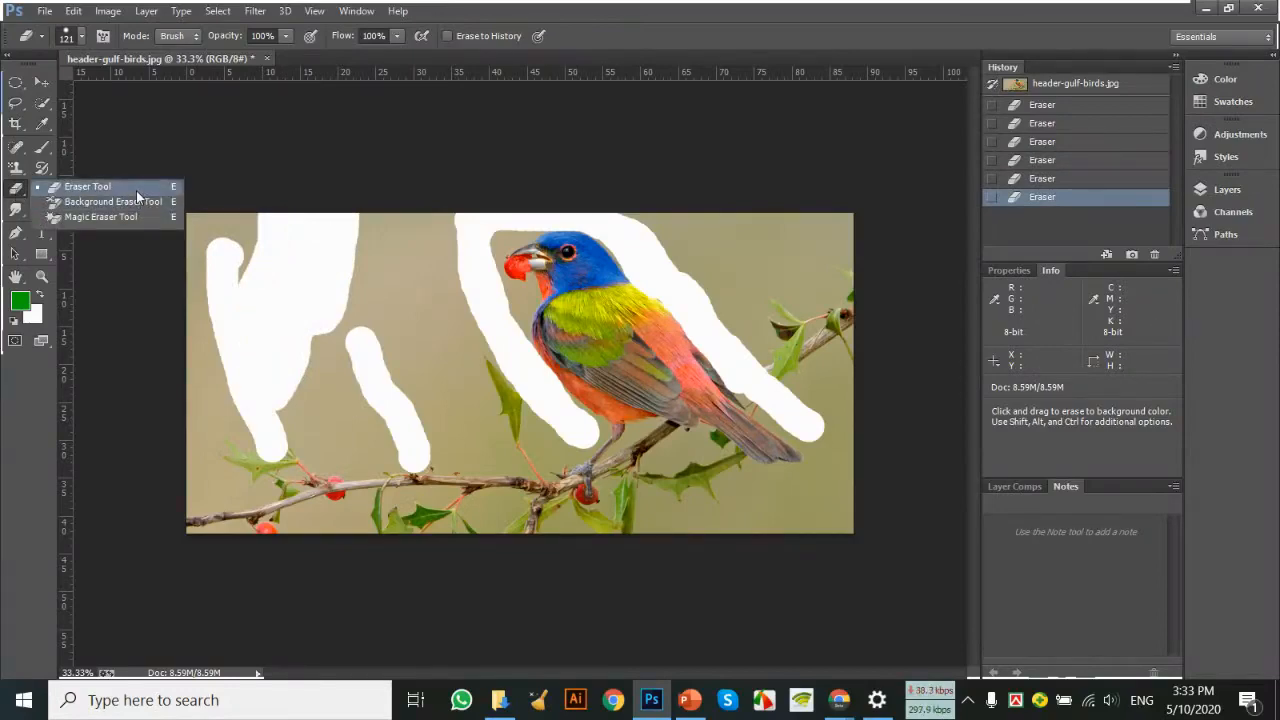
{"action": "mouse_move", "coordinate": [392, 268]}
{"action": "left_mouse_down"}
{"action": "mouse_move", "coordinate": [395, 323]}
{"action": "mouse_move", "coordinate": [366, 372]}
{"action": "mouse_move", "coordinate": [251, 287]}
{"action": "mouse_move", "coordinate": [188, 195]}
{"action": "mouse_move", "coordinate": [212, 373]}
{"action": "mouse_move", "coordinate": [209, 212]}
{"action": "mouse_move", "coordinate": [396, 212]}
{"action": "mouse_move", "coordinate": [190, 257]}
{"action": "mouse_move", "coordinate": [280, 217]}
{"action": "mouse_move", "coordinate": [243, 217]}
{"action": "mouse_move", "coordinate": [367, 376]}
{"action": "mouse_move", "coordinate": [299, 402]}
{"action": "mouse_move", "coordinate": [479, 398]}
{"action": "mouse_move", "coordinate": [370, 188]}
{"action": "mouse_move", "coordinate": [429, 375]}
{"action": "mouse_move", "coordinate": [443, 330]}
{"action": "mouse_move", "coordinate": [436, 232]}
{"action": "mouse_move", "coordinate": [406, 260]}
{"action": "mouse_move", "coordinate": [418, 360]}
{"action": "mouse_move", "coordinate": [268, 367]}
{"action": "mouse_move", "coordinate": [319, 423]}
{"action": "mouse_move", "coordinate": [304, 378]}
{"action": "mouse_move", "coordinate": [244, 355]}
{"action": "left_mouse_up"}
Erase the whitened area beside the bird to transparency with the Background Eraser tool.
{"action": "right_click", "coordinate": [20, 195]}
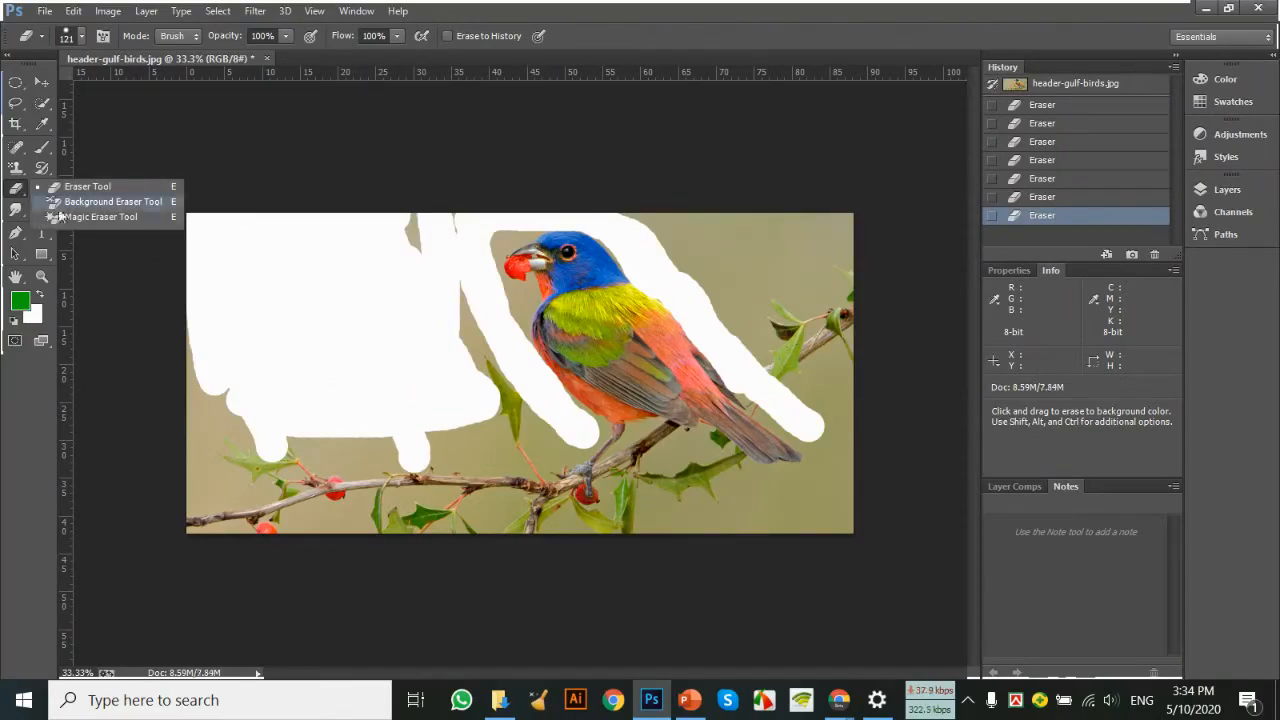
{"action": "left_click", "coordinate": [128, 203]}
{"action": "mouse_move", "coordinate": [297, 280]}
{"action": "left_mouse_down"}
{"action": "mouse_move", "coordinate": [344, 390]}
{"action": "mouse_move", "coordinate": [415, 375]}
{"action": "mouse_move", "coordinate": [349, 300]}
{"action": "mouse_move", "coordinate": [390, 339]}
{"action": "mouse_move", "coordinate": [410, 405]}
{"action": "mouse_move", "coordinate": [305, 424]}
{"action": "mouse_move", "coordinate": [214, 418]}
{"action": "mouse_move", "coordinate": [251, 339]}
{"action": "mouse_move", "coordinate": [244, 358]}
{"action": "mouse_move", "coordinate": [380, 354]}
{"action": "mouse_move", "coordinate": [270, 281]}
{"action": "mouse_move", "coordinate": [195, 308]}
{"action": "mouse_move", "coordinate": [196, 336]}
{"action": "mouse_move", "coordinate": [218, 278]}
{"action": "mouse_move", "coordinate": [256, 337]}
{"action": "mouse_move", "coordinate": [368, 354]}
{"action": "left_mouse_up"}
{"action": "left_click_drag", "start_coordinate": [501, 438], "coordinate": [282, 400]}
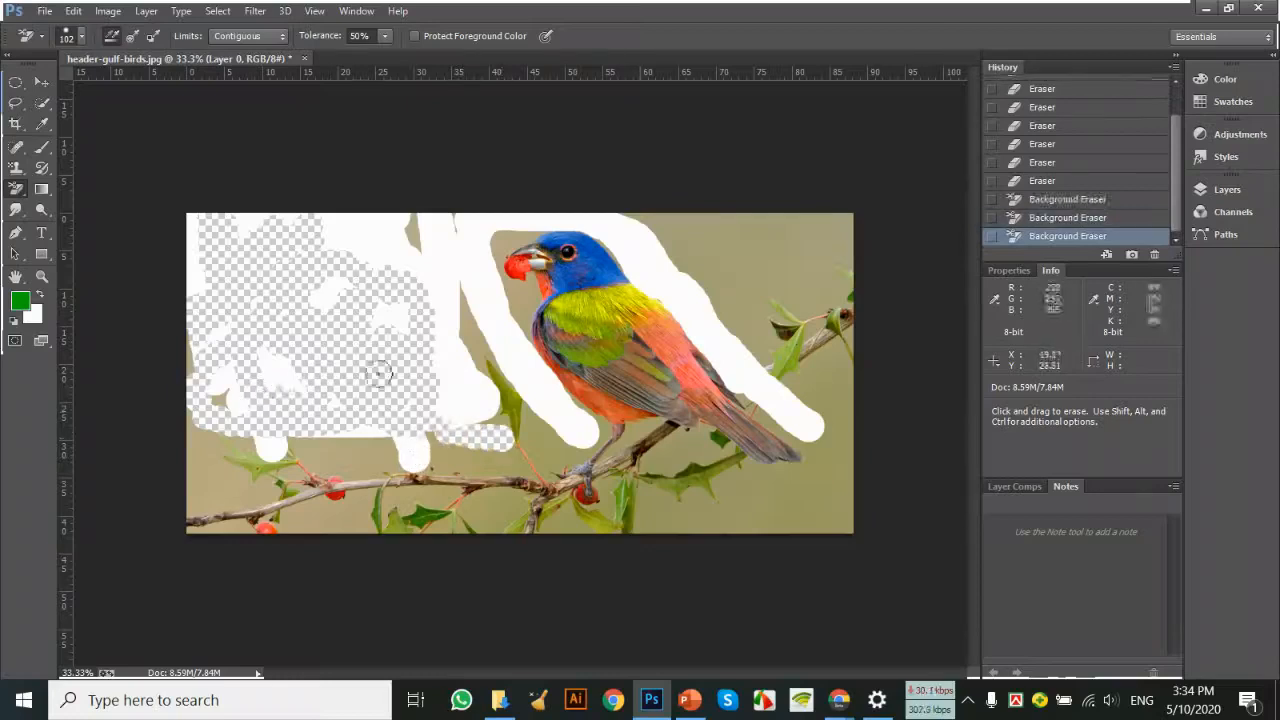
{"action": "mouse_move", "coordinate": [456, 236]}
{"action": "left_mouse_down"}
{"action": "mouse_move", "coordinate": [430, 213]}
{"action": "mouse_move", "coordinate": [430, 372]}
{"action": "mouse_move", "coordinate": [390, 199]}
{"action": "mouse_move", "coordinate": [342, 207]}
{"action": "mouse_move", "coordinate": [336, 353]}
{"action": "mouse_move", "coordinate": [408, 291]}
{"action": "mouse_move", "coordinate": [375, 335]}
{"action": "mouse_move", "coordinate": [381, 246]}
{"action": "mouse_move", "coordinate": [383, 286]}
{"action": "mouse_move", "coordinate": [395, 244]}
{"action": "mouse_move", "coordinate": [213, 245]}
{"action": "mouse_move", "coordinate": [191, 333]}
{"action": "mouse_move", "coordinate": [257, 257]}
{"action": "mouse_move", "coordinate": [233, 285]}
{"action": "mouse_move", "coordinate": [284, 268]}
{"action": "mouse_move", "coordinate": [341, 218]}
{"action": "mouse_move", "coordinate": [140, 262]}
{"action": "mouse_move", "coordinate": [235, 246]}
{"action": "left_mouse_up"}
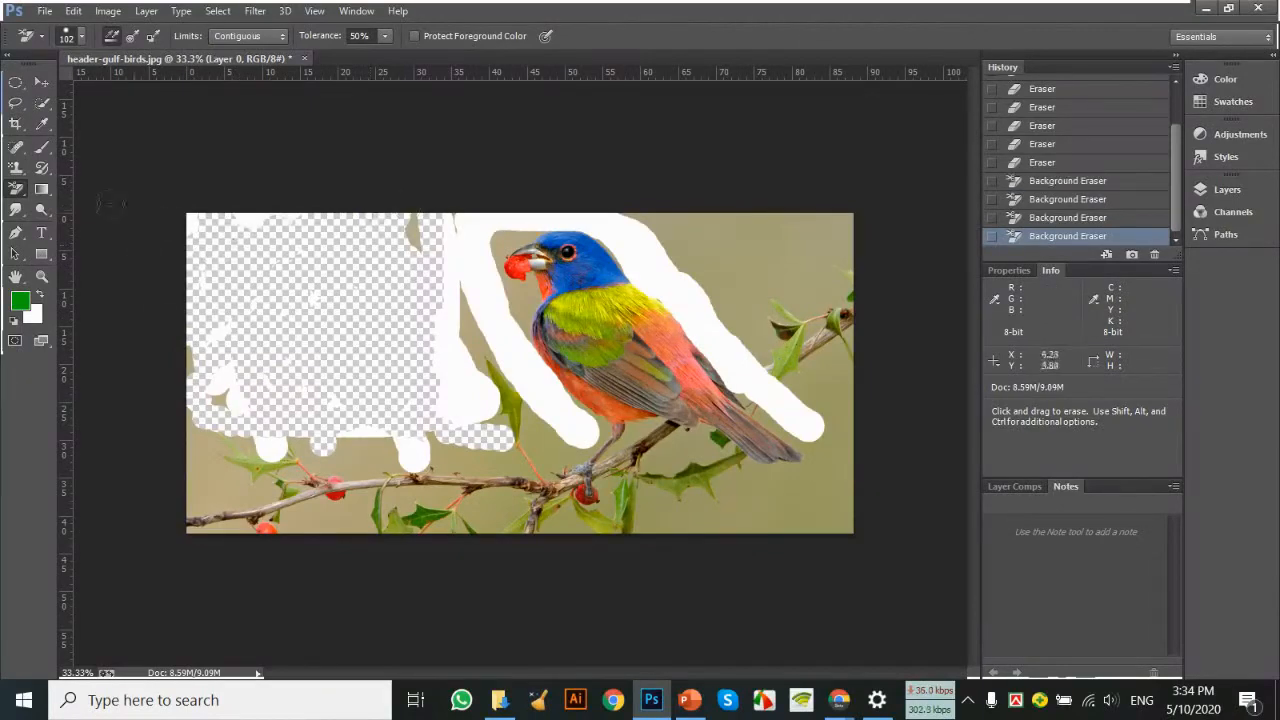
Choose the Magic Eraser tool and revert the bird photo to its original header-gulf-birds.jpg snapshot.
{"action": "left_click", "coordinate": [20, 194]}
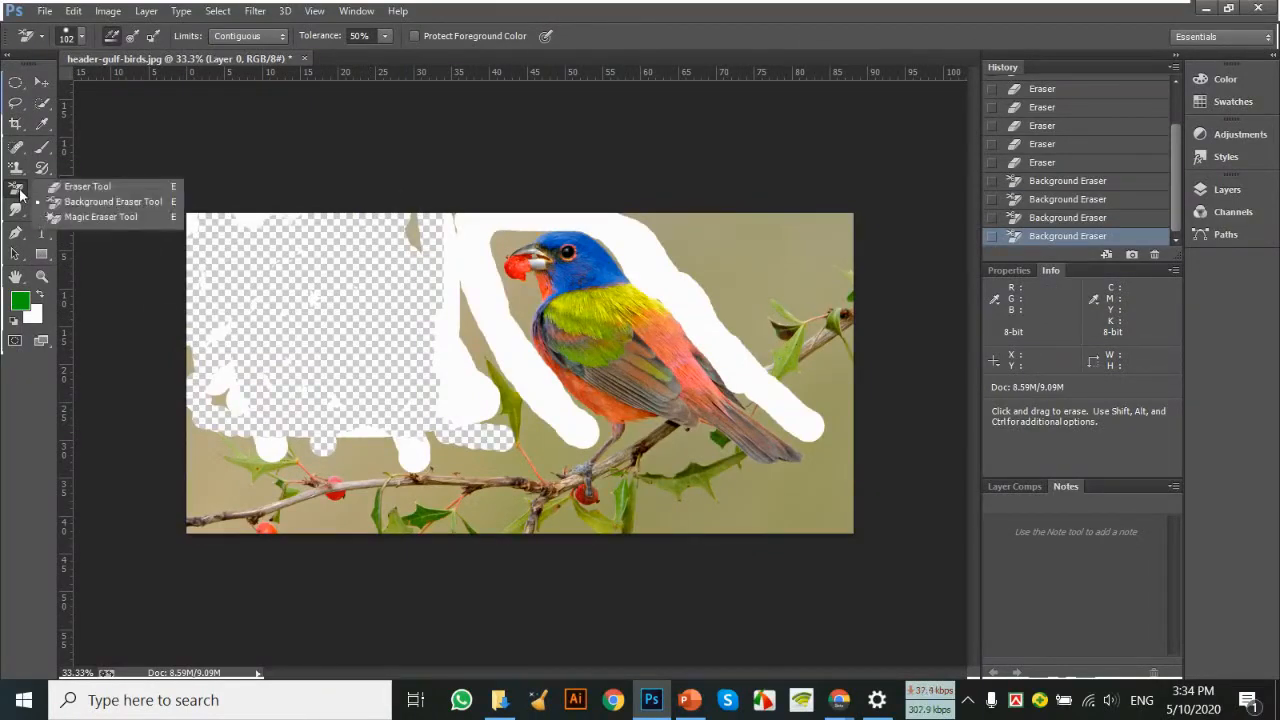
{"action": "left_click", "coordinate": [119, 220]}
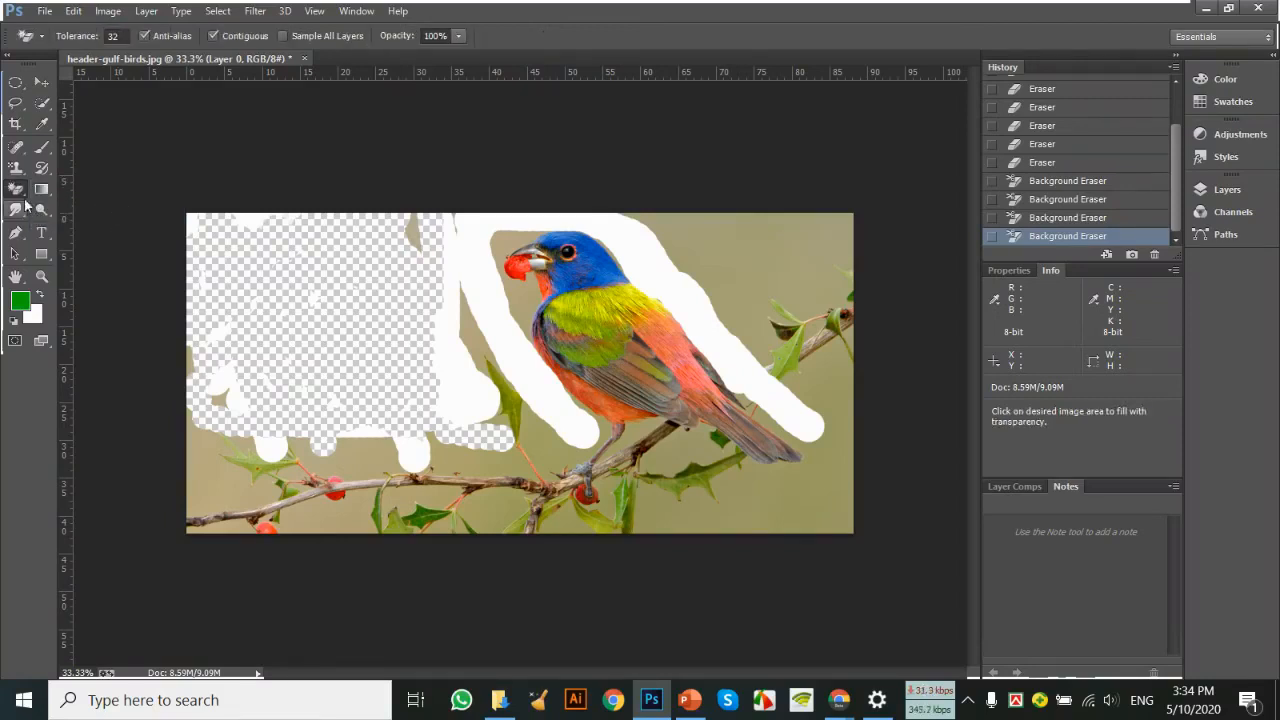
{"action": "left_click", "coordinate": [1035, 91]}
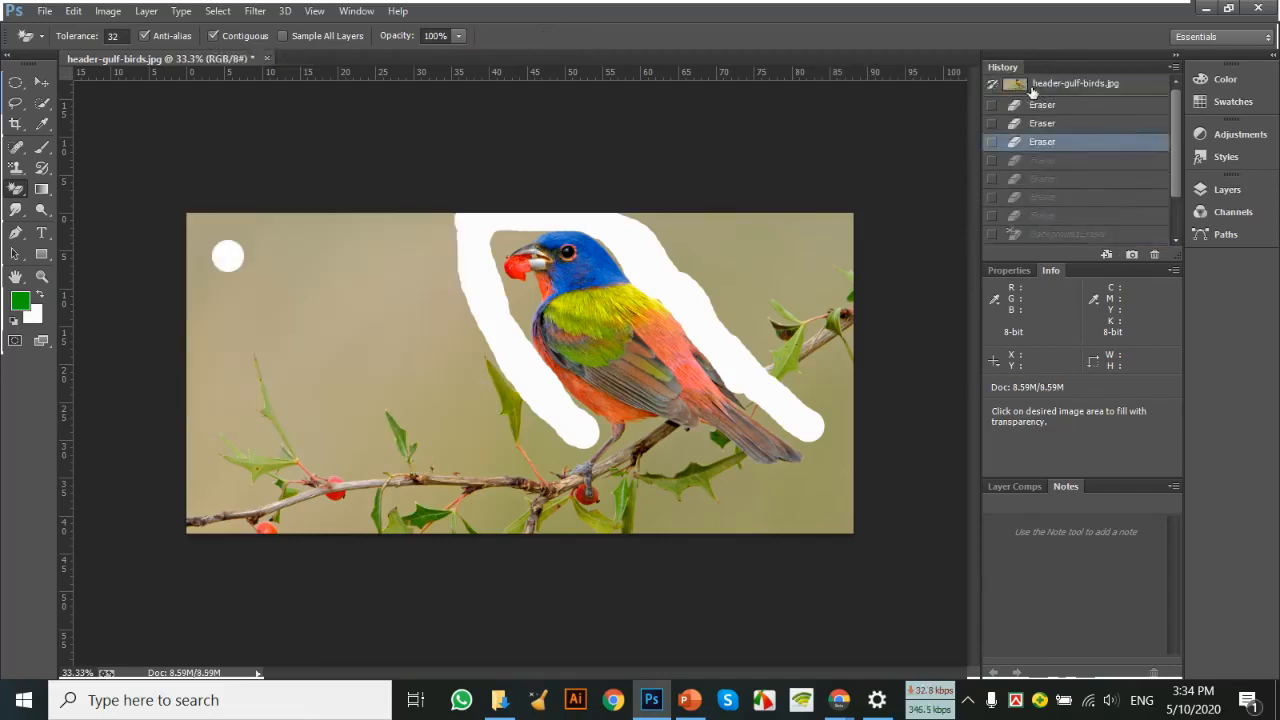
{"action": "left_click", "coordinate": [1024, 85]}
Float the bird photo's window, open tiya.jpg from the Desktop and place its window beside the bird photo.
{"action": "left_click_drag", "start_coordinate": [213, 63], "coordinate": [624, 130]}
{"action": "key", "text": "v"}
{"action": "key", "text": "ctrl+o"}
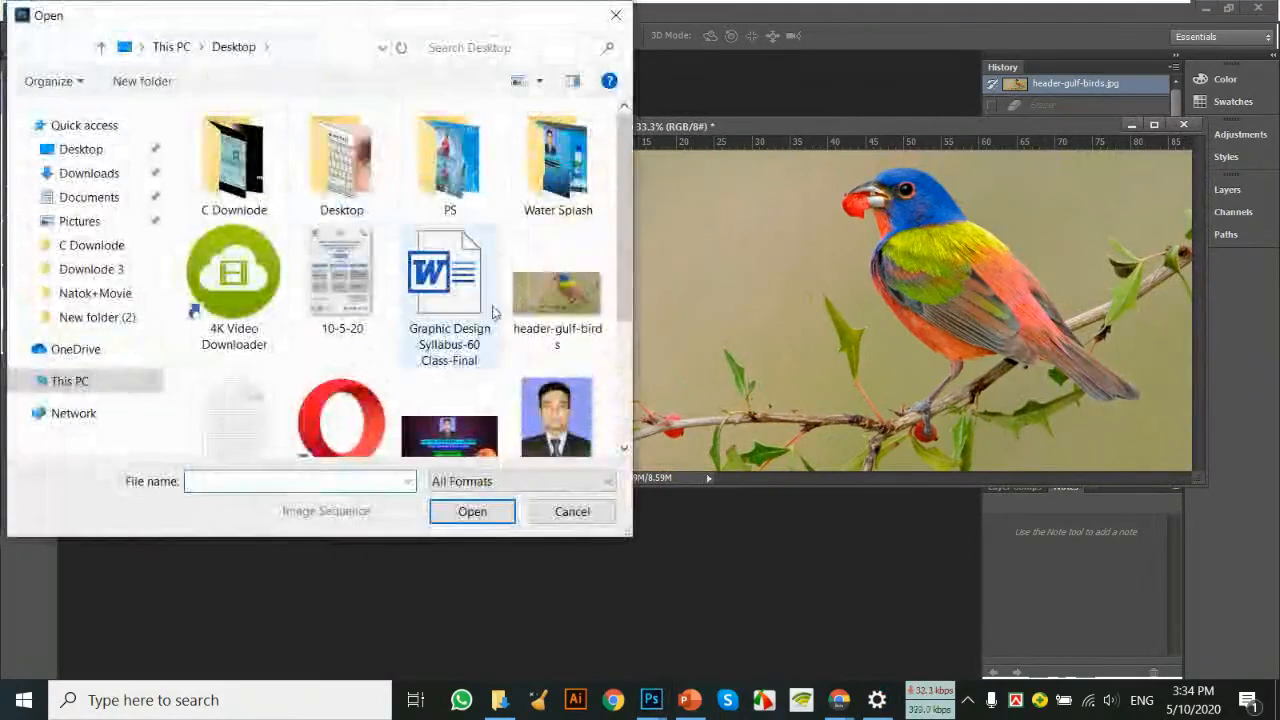
{"action": "scroll", "coordinate": [520, 320], "scroll_direction": "down", "scroll_amount": 2}
{"action": "left_click", "coordinate": [253, 395]}
{"action": "double_click", "coordinate": [253, 395]}
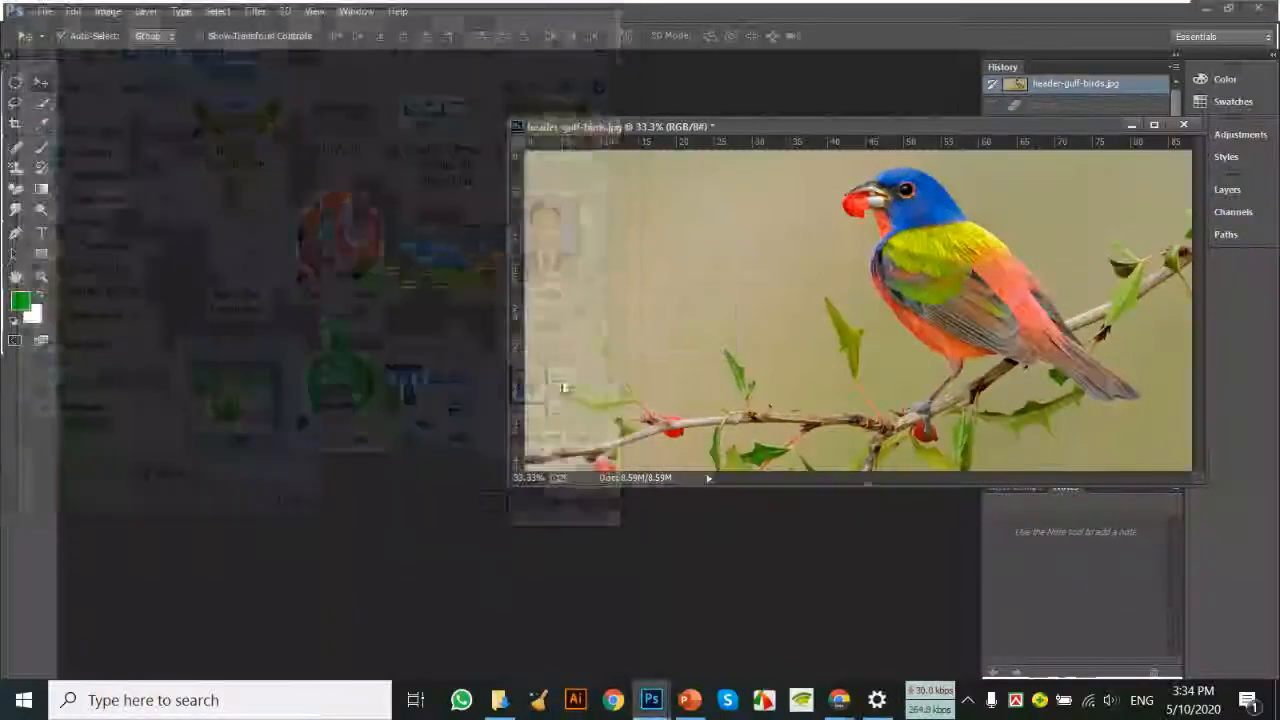
{"action": "left_click_drag", "start_coordinate": [837, 146], "coordinate": [340, 113]}
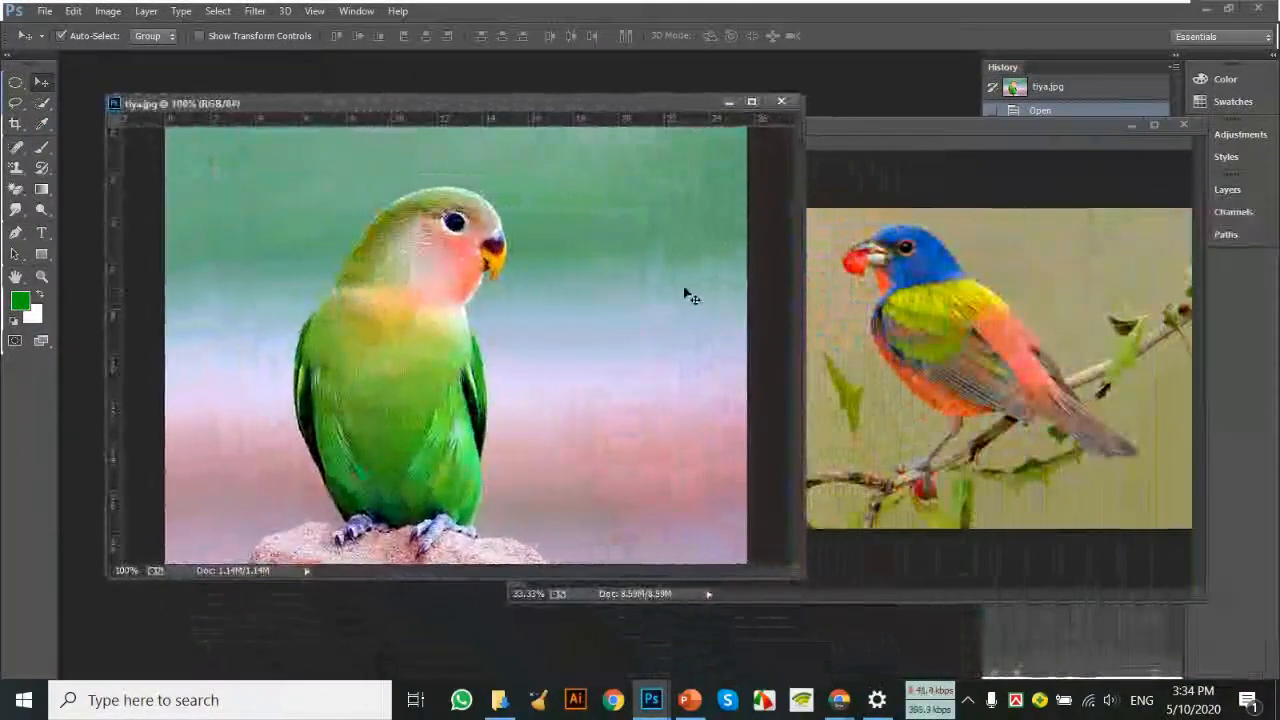
Erase a short vertical patch of the green background beside the parrot's head with the Eraser tool.
{"action": "left_click", "coordinate": [16, 188]}
{"action": "left_click", "coordinate": [80, 188]}
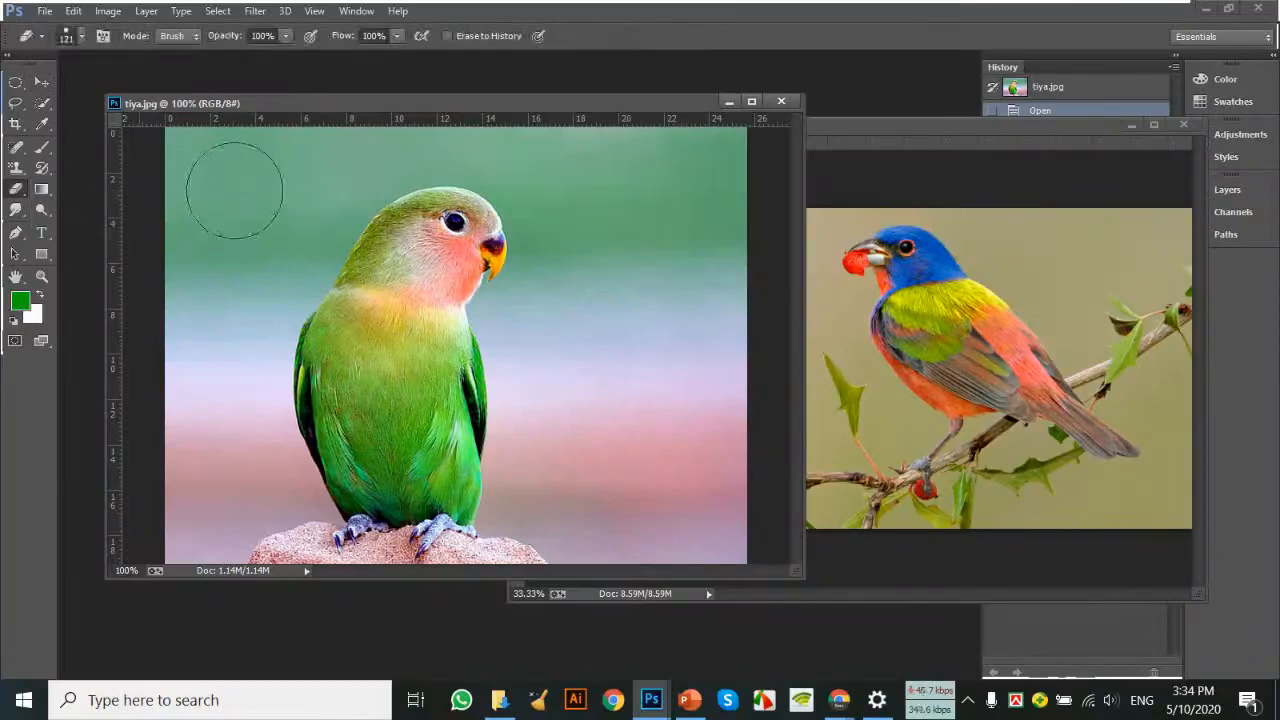
{"action": "left_click_drag", "start_coordinate": [234, 190], "coordinate": [243, 278]}
Remove the white patch and the green, blue and pale background bands around the parrot's upper body with the Magic Eraser tool.
{"action": "left_click", "coordinate": [20, 192]}
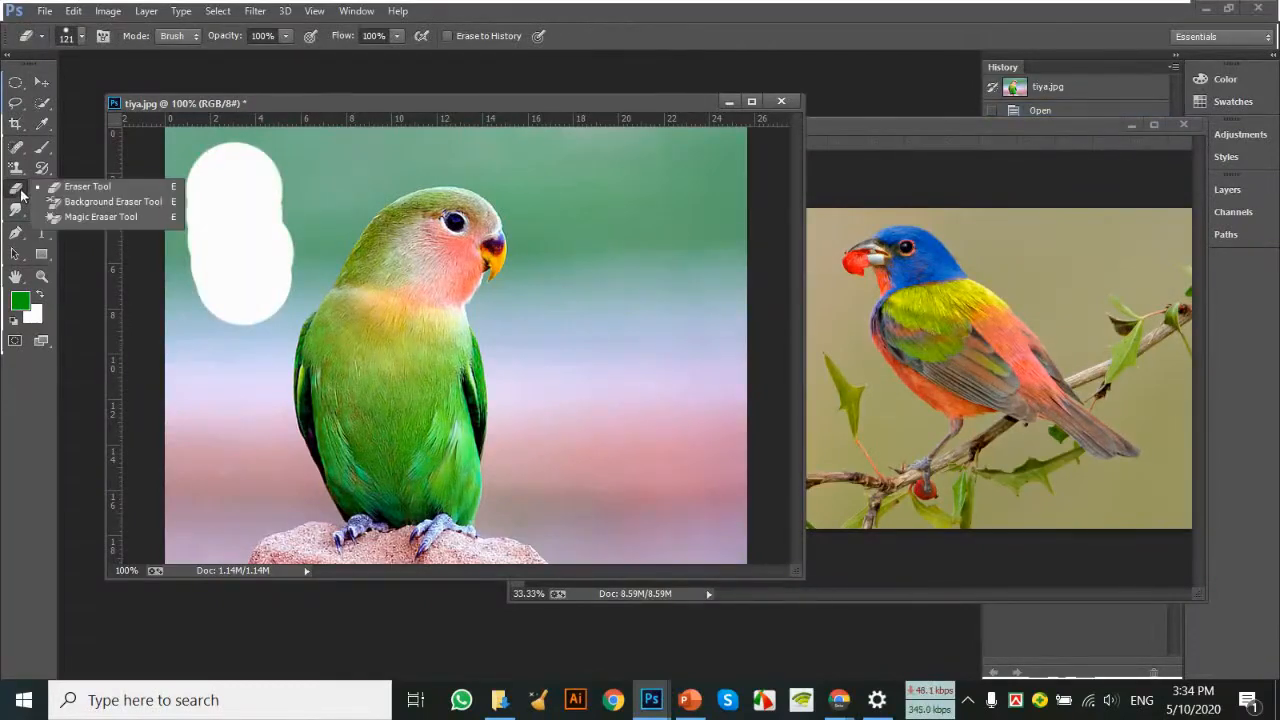
{"action": "left_click", "coordinate": [84, 219]}
{"action": "left_click", "coordinate": [304, 172]}
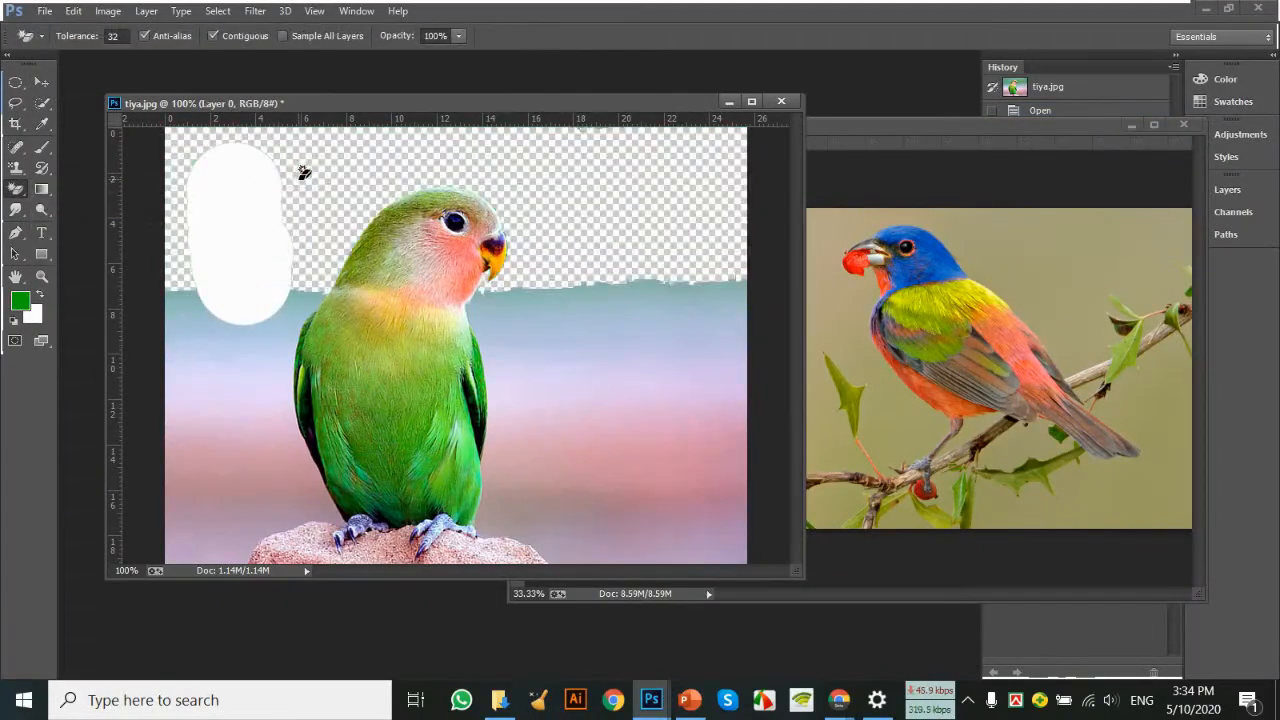
{"action": "left_click", "coordinate": [700, 366]}
{"action": "left_click", "coordinate": [253, 226]}
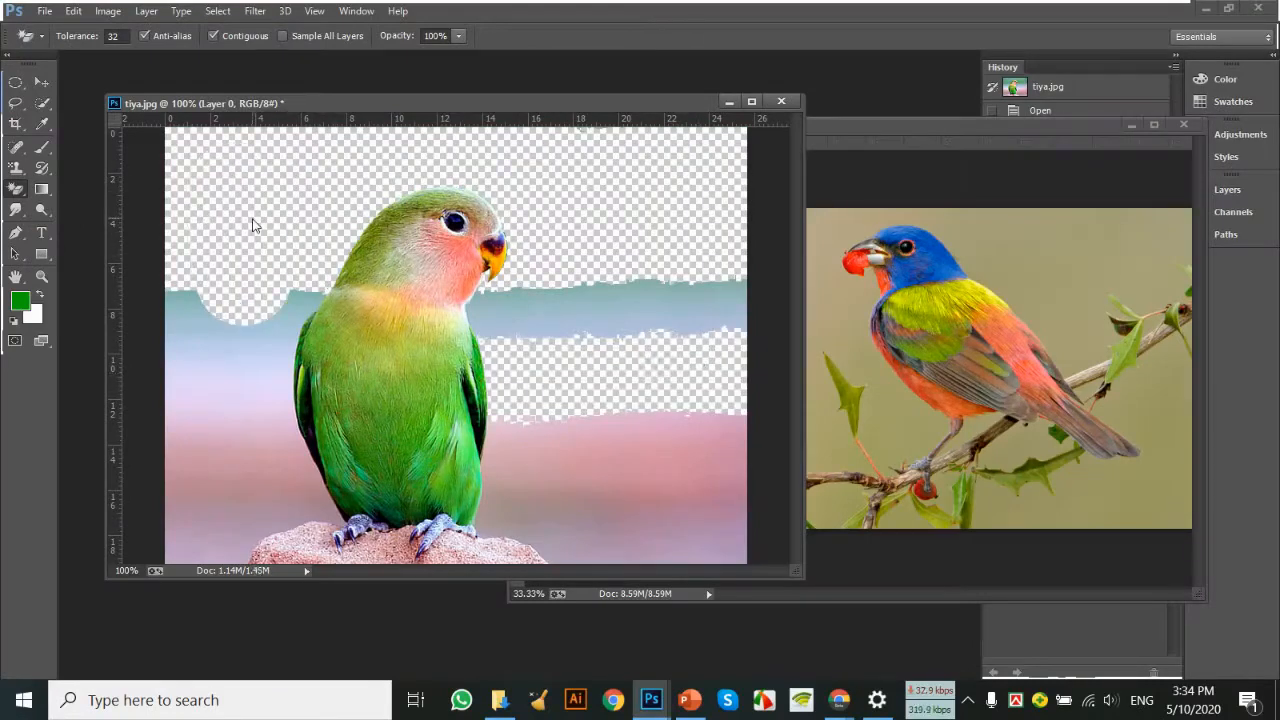
{"action": "left_click", "coordinate": [258, 412]}
{"action": "left_click", "coordinate": [258, 322]}
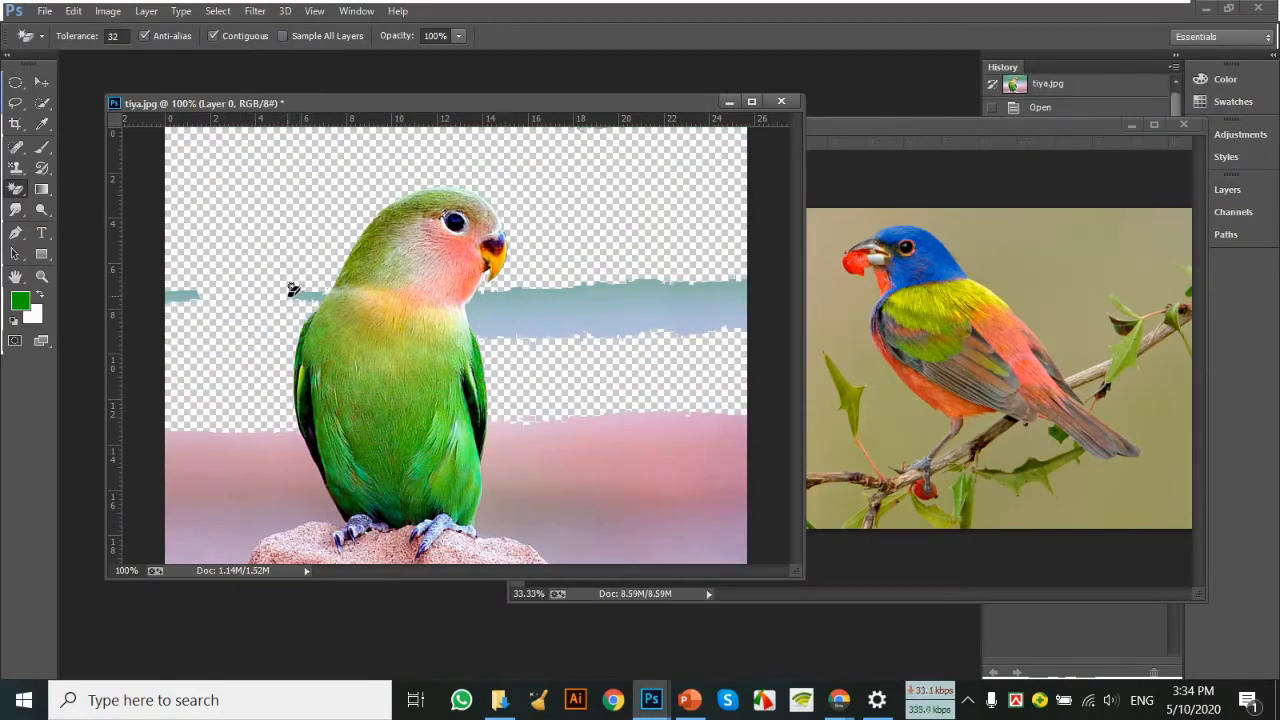
{"action": "left_click", "coordinate": [197, 294]}
{"action": "left_click", "coordinate": [603, 322]}
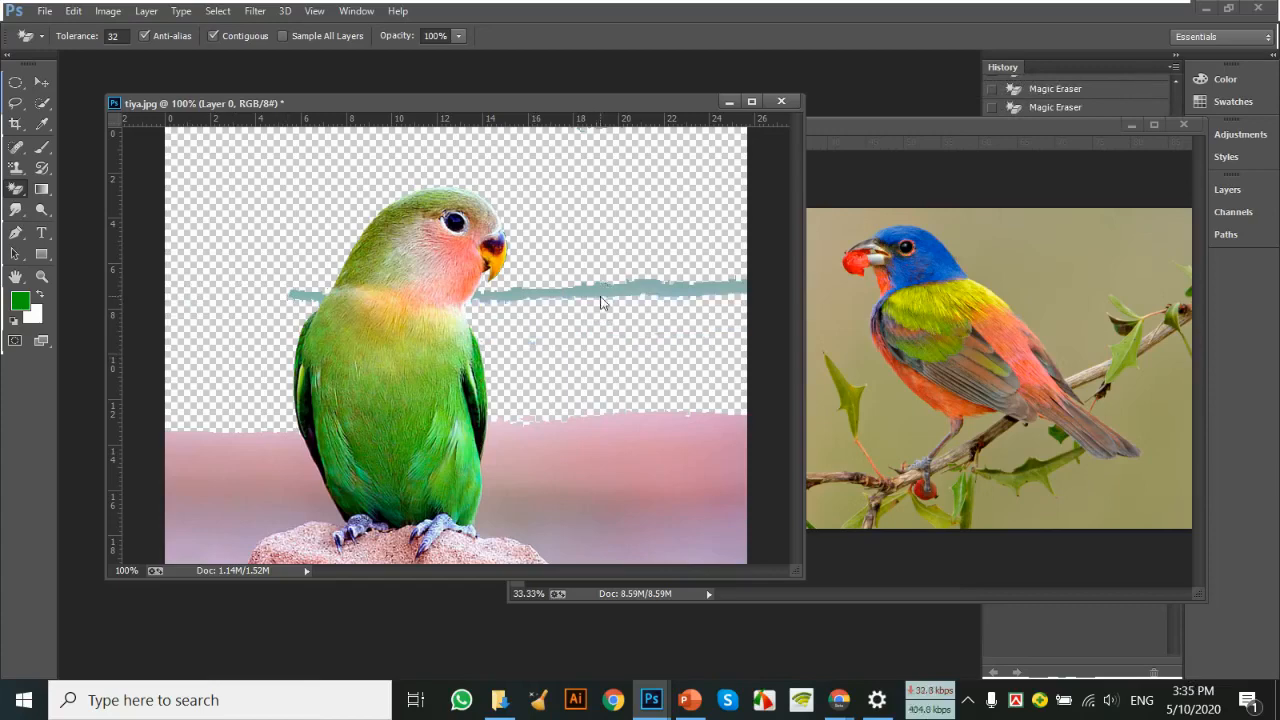
{"action": "left_click", "coordinate": [601, 296]}
Erase the pink and purple lower background and the leftover strips around the parrot with the Magic Eraser at tolerance 32.
{"action": "left_click", "coordinate": [645, 477]}
{"action": "left_click", "coordinate": [498, 550]}
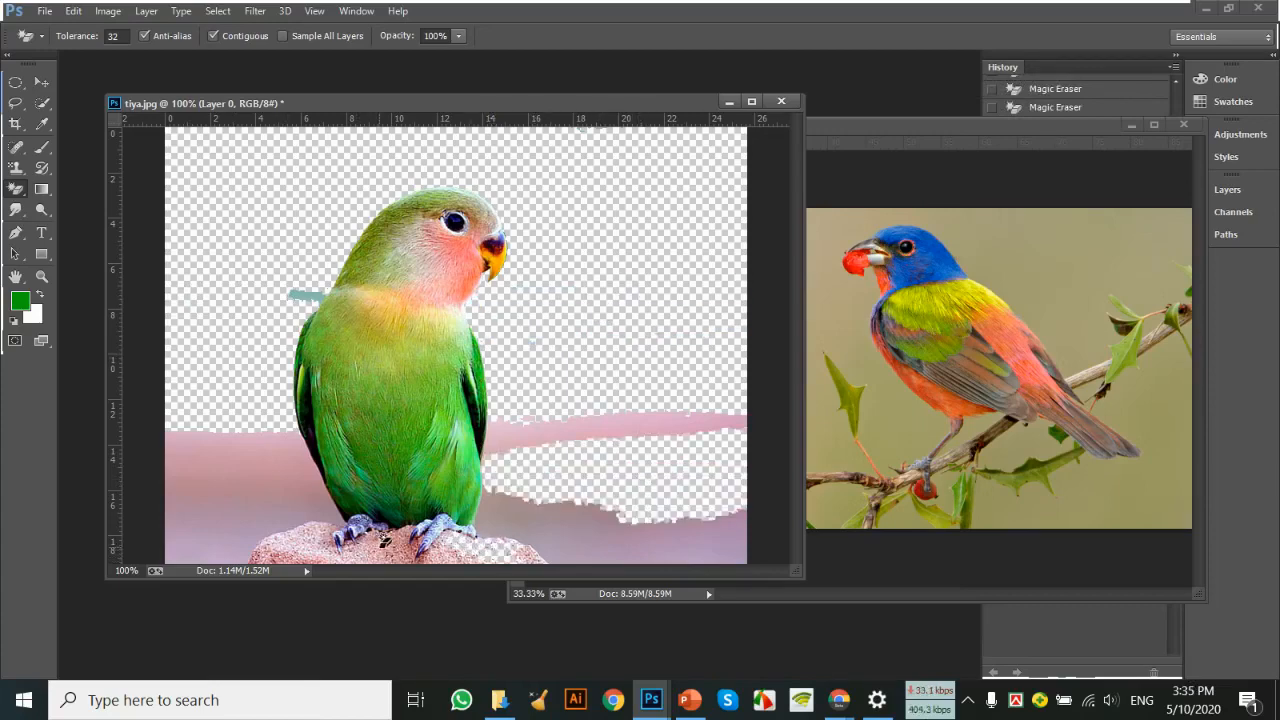
{"action": "left_click", "coordinate": [234, 452]}
{"action": "left_click", "coordinate": [212, 532]}
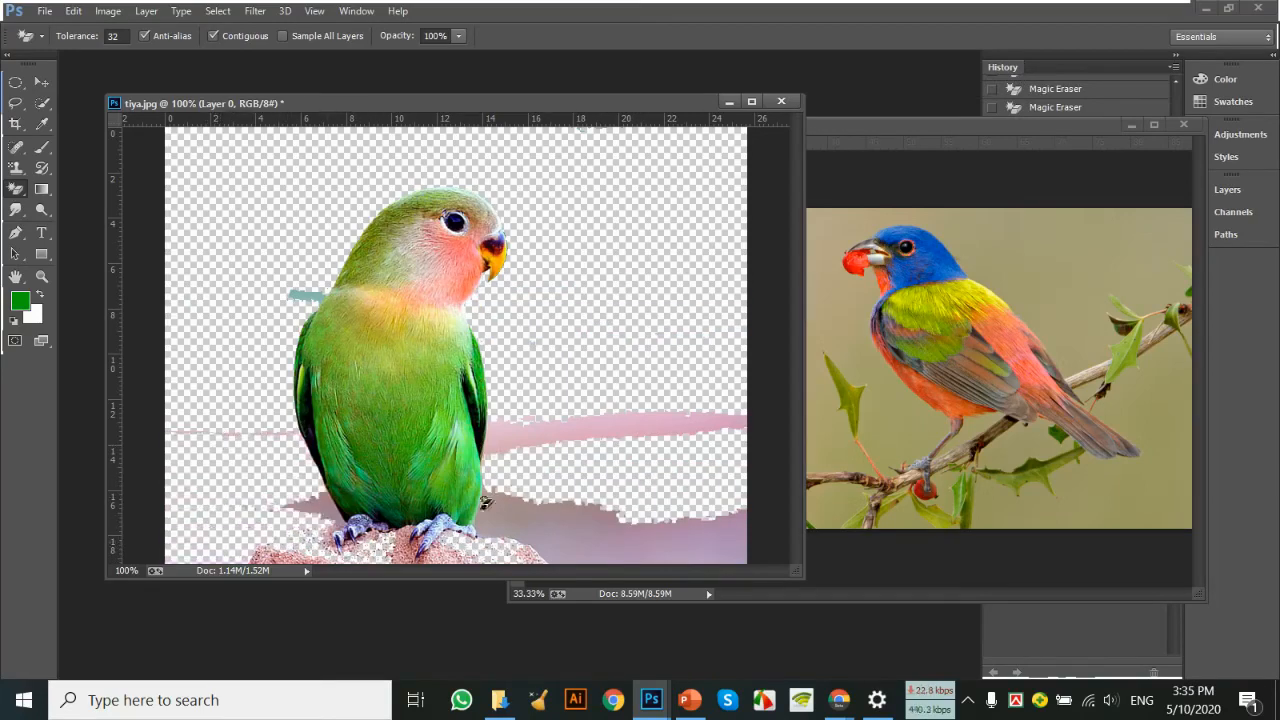
{"action": "left_click", "coordinate": [640, 430]}
{"action": "left_click", "coordinate": [310, 300]}
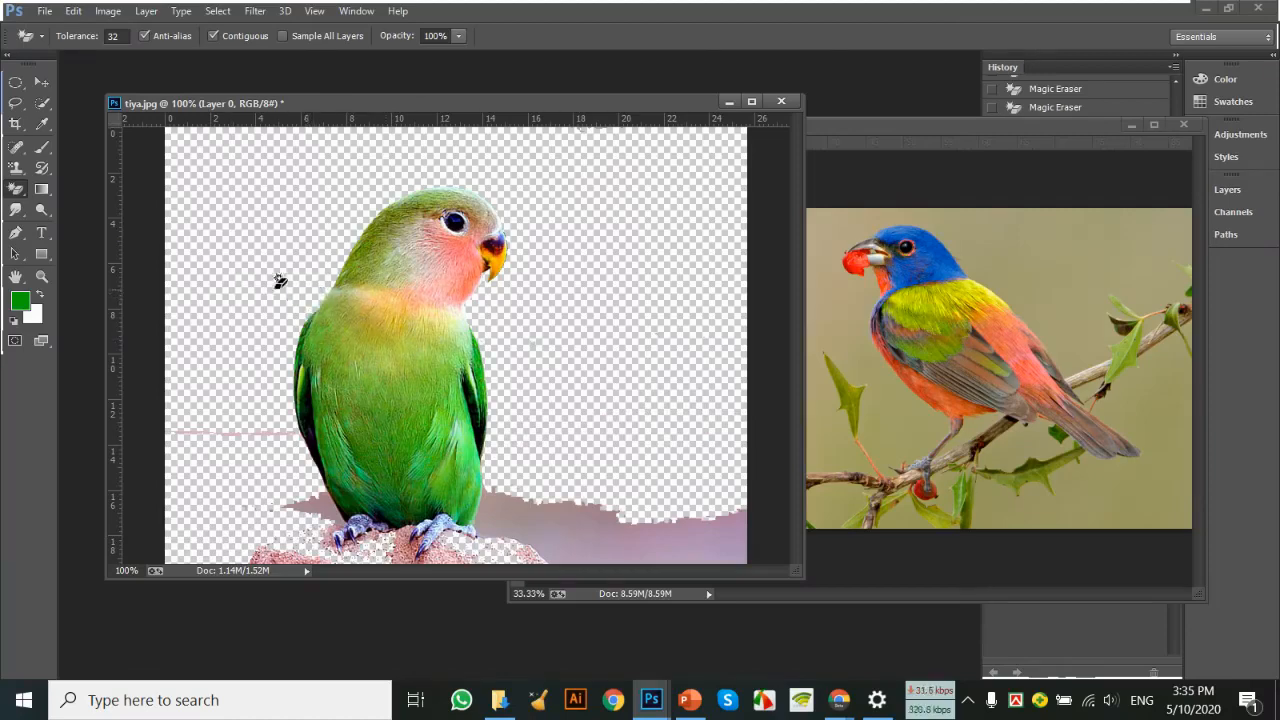
{"action": "left_click", "coordinate": [592, 525]}
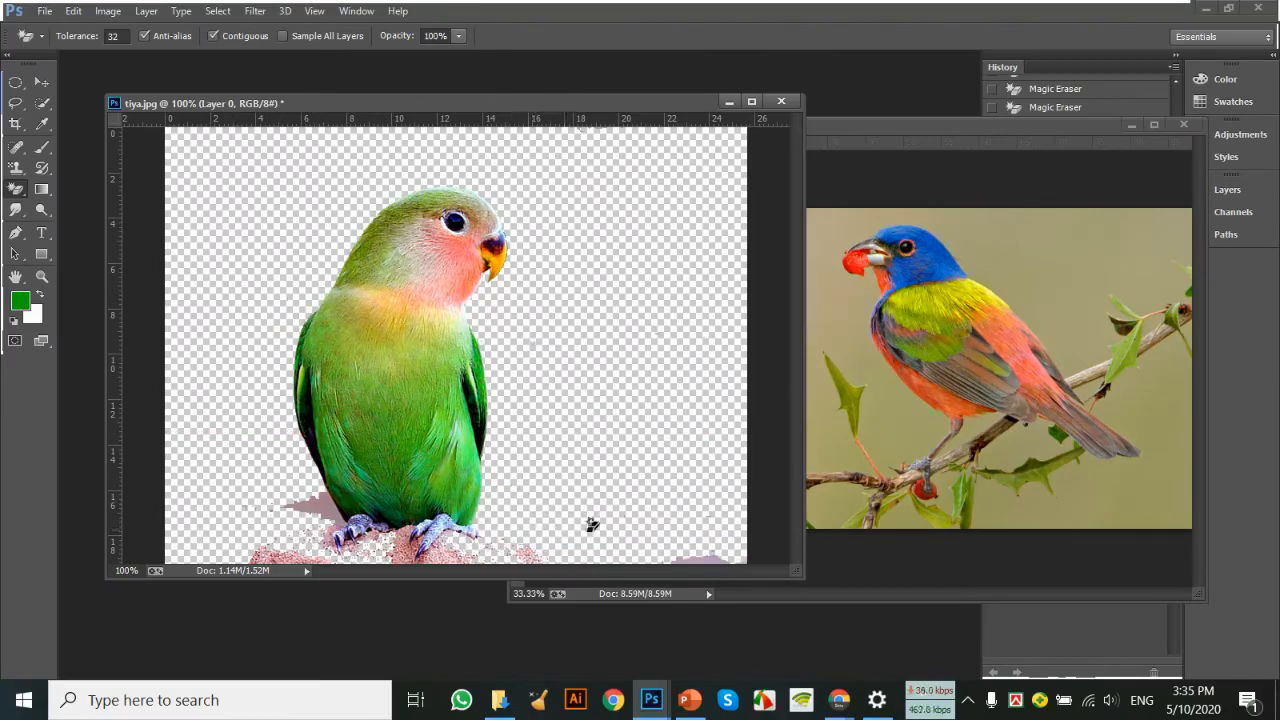
{"action": "left_click", "coordinate": [700, 562]}
{"action": "left_click", "coordinate": [314, 500]}
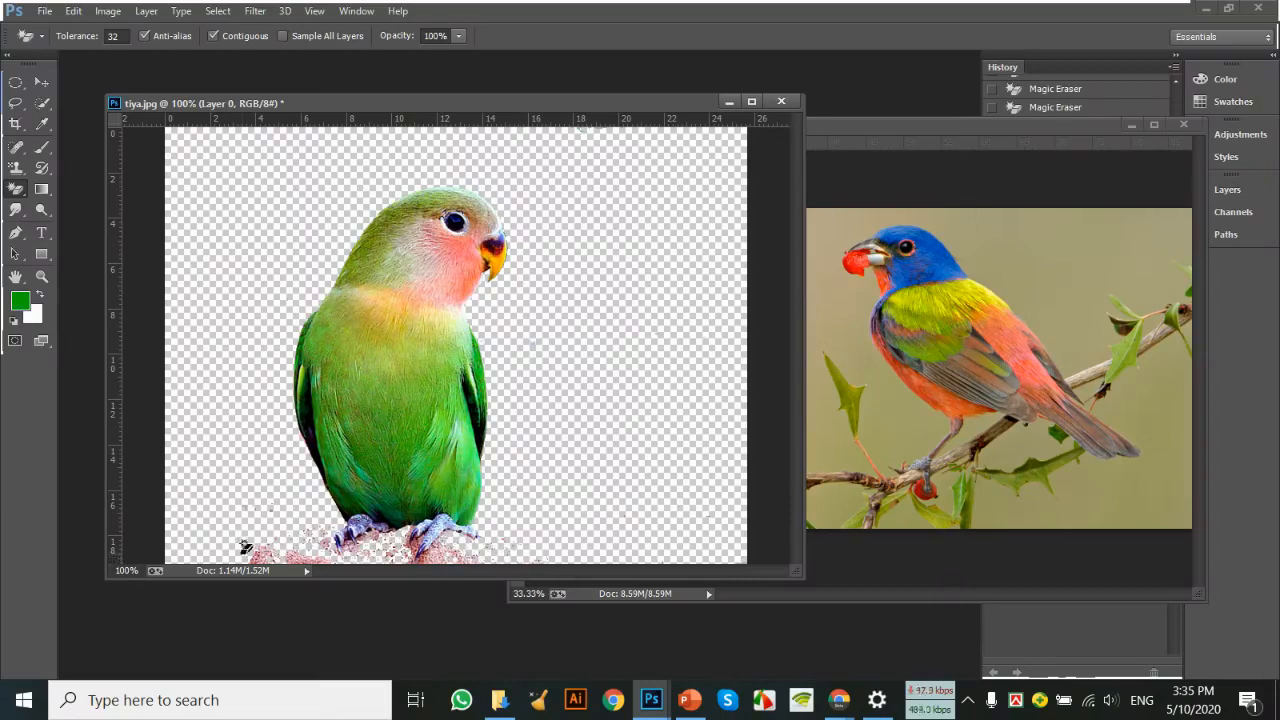
Try the Background Eraser, then erase the rock fragments on the outer side of the parrot's feet with the Eraser tool.
{"action": "right_click", "coordinate": [16, 198]}
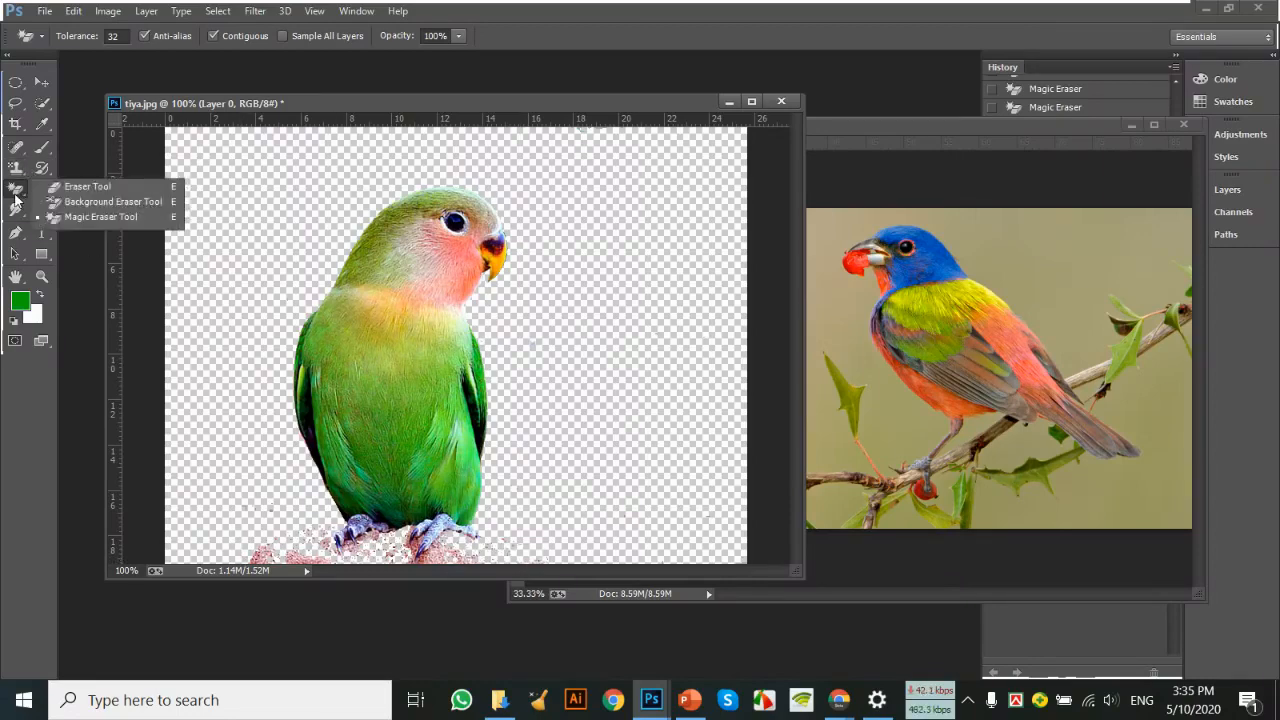
{"action": "left_click", "coordinate": [112, 203]}
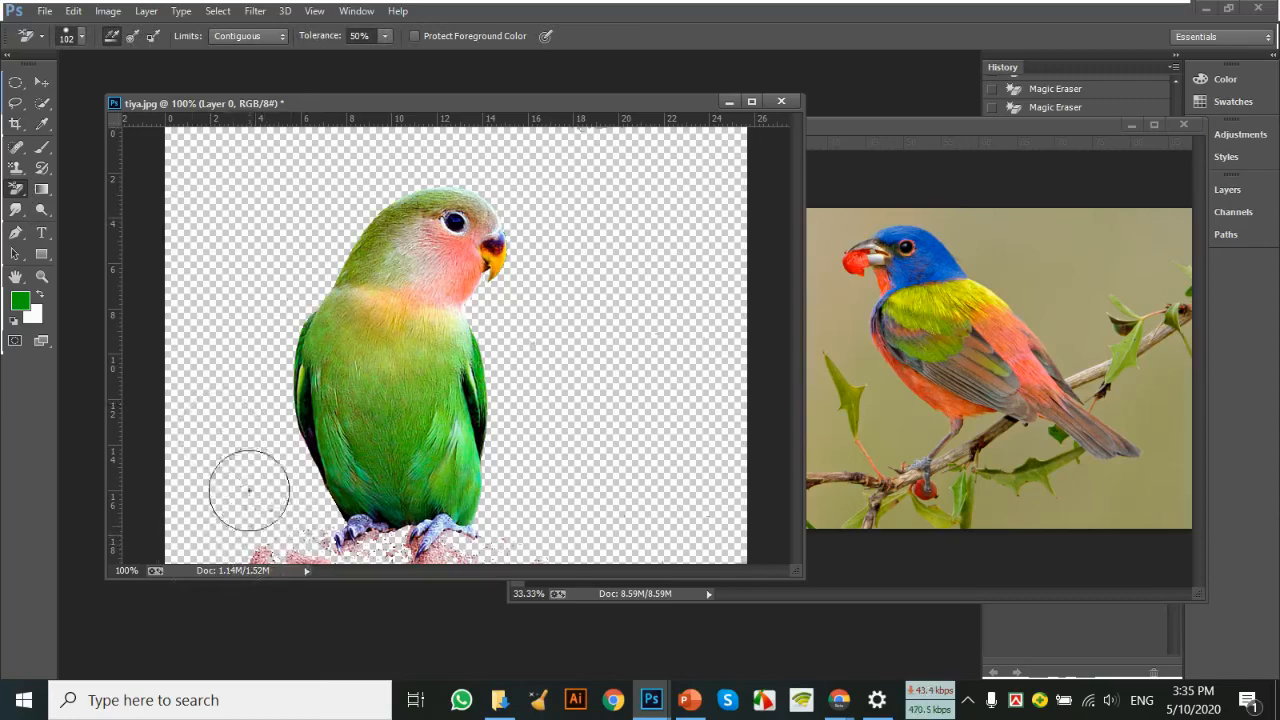
{"action": "right_click", "coordinate": [16, 188]}
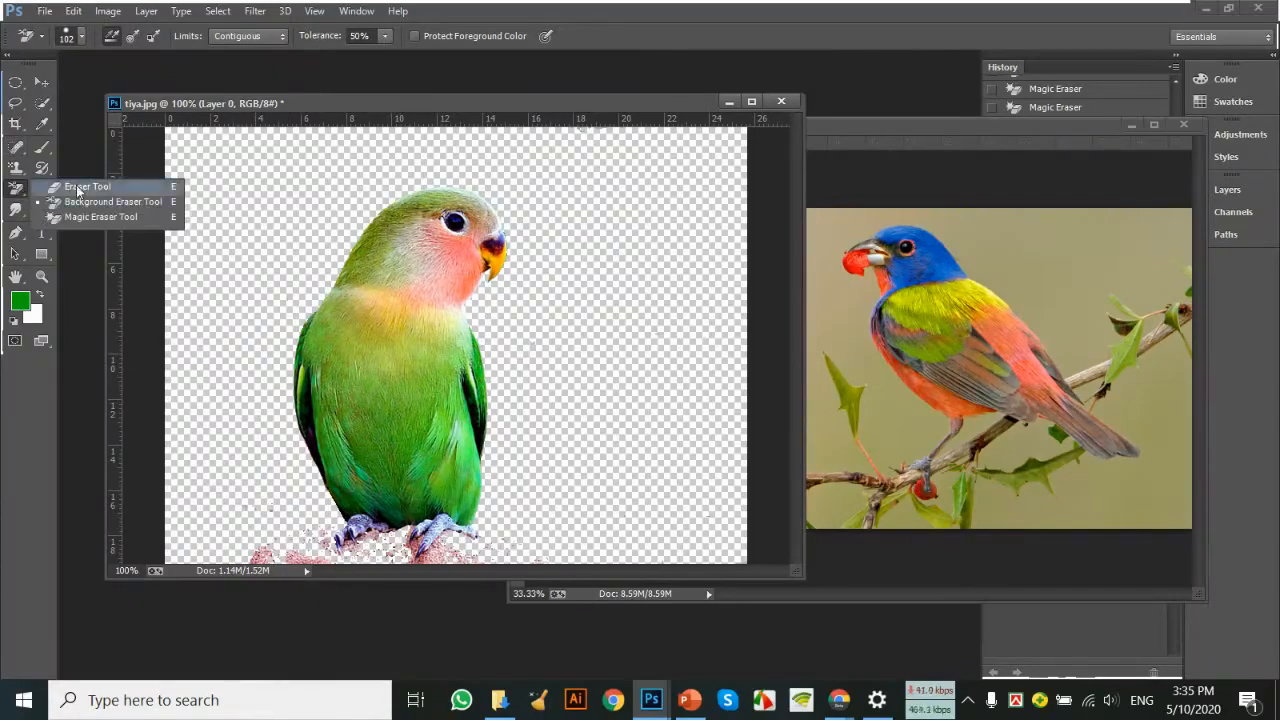
{"action": "left_click", "coordinate": [77, 190]}
{"action": "left_click_drag", "start_coordinate": [300, 543], "coordinate": [234, 514]}
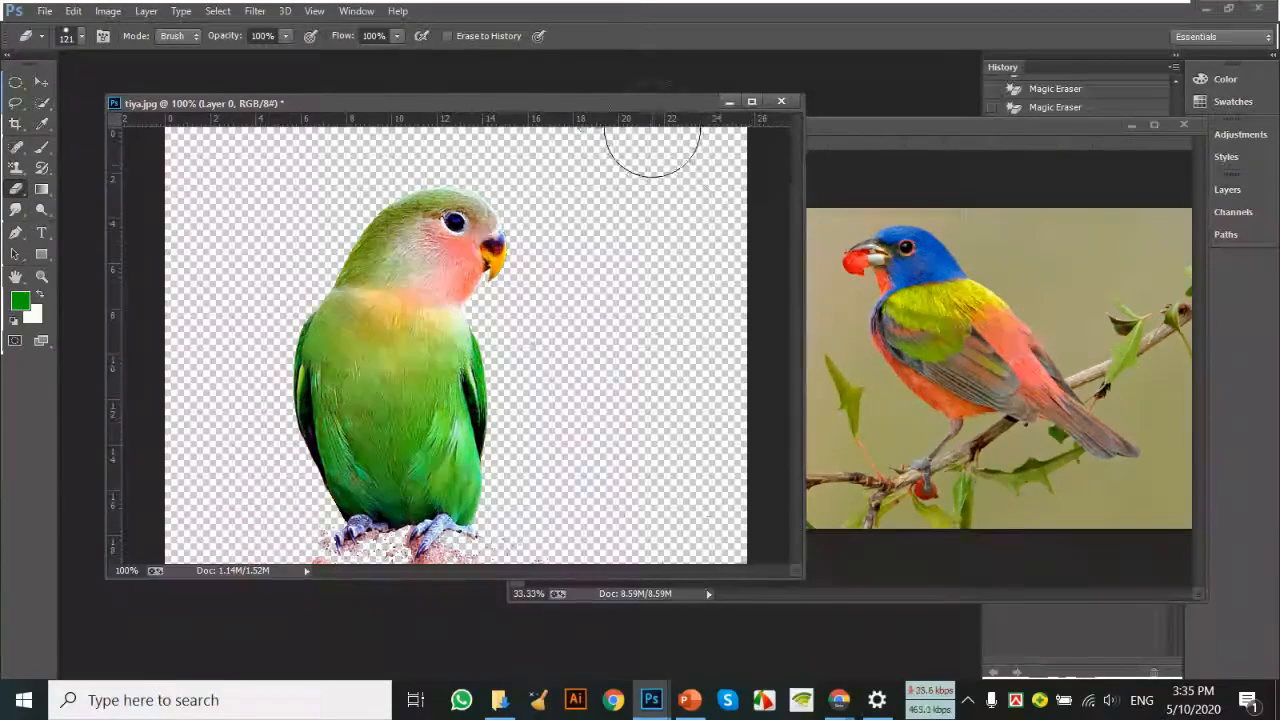
Dock tiya.jpg, put the bird photo's window away and erase leftover specks around the parrot's feet and along the canvas's upper edge.
{"action": "left_click_drag", "start_coordinate": [646, 105], "coordinate": [650, 62]}
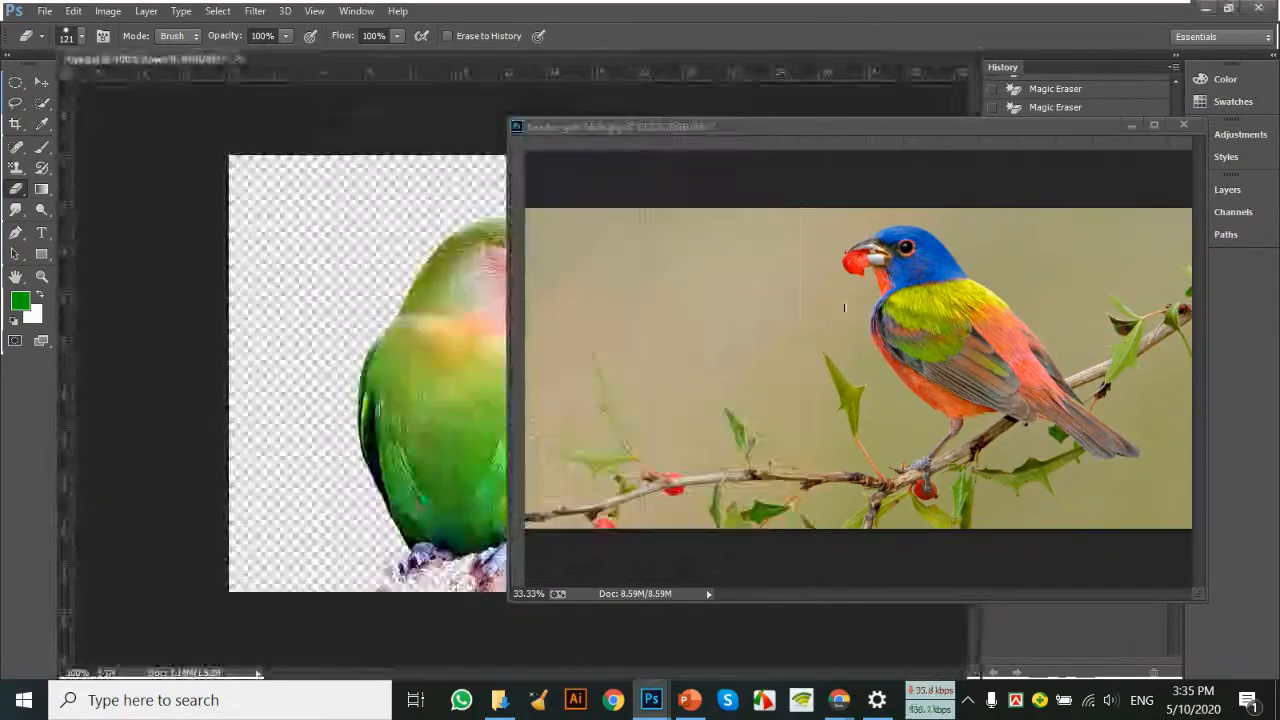
{"action": "left_click", "coordinate": [1183, 124]}
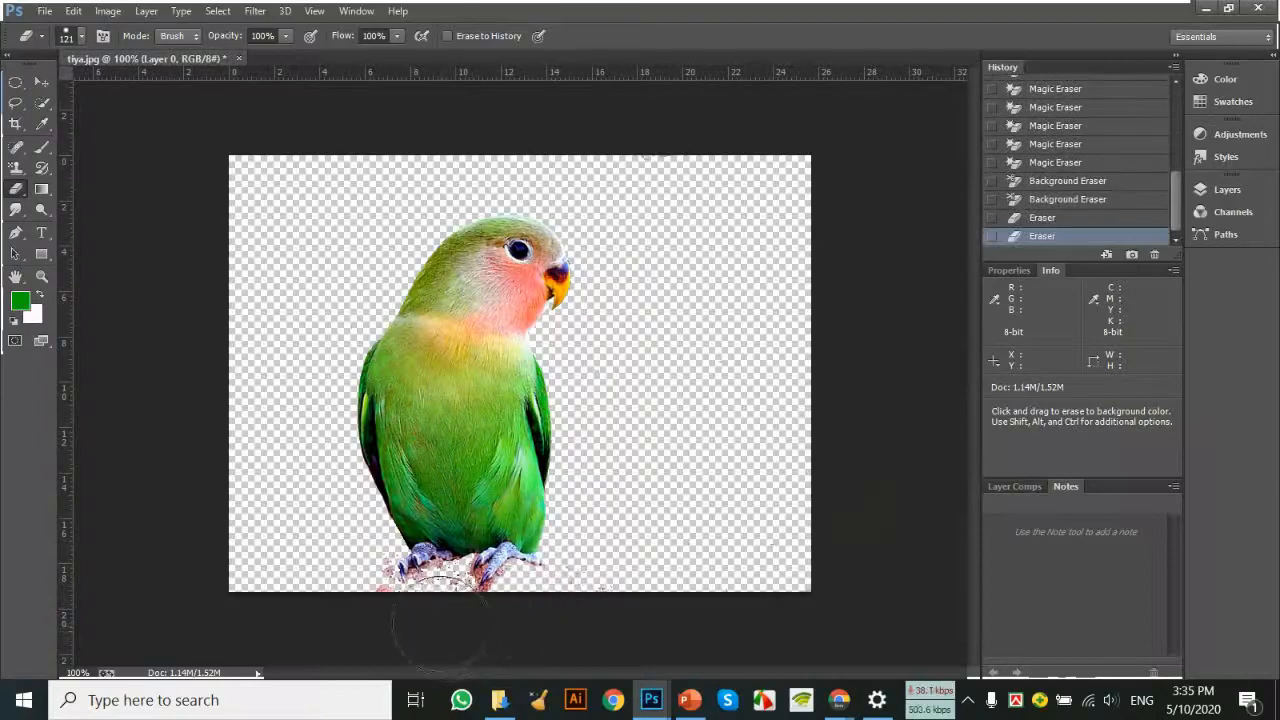
{"action": "left_click_drag", "start_coordinate": [440, 626], "coordinate": [445, 630]}
{"action": "left_click_drag", "start_coordinate": [345, 610], "coordinate": [337, 560]}
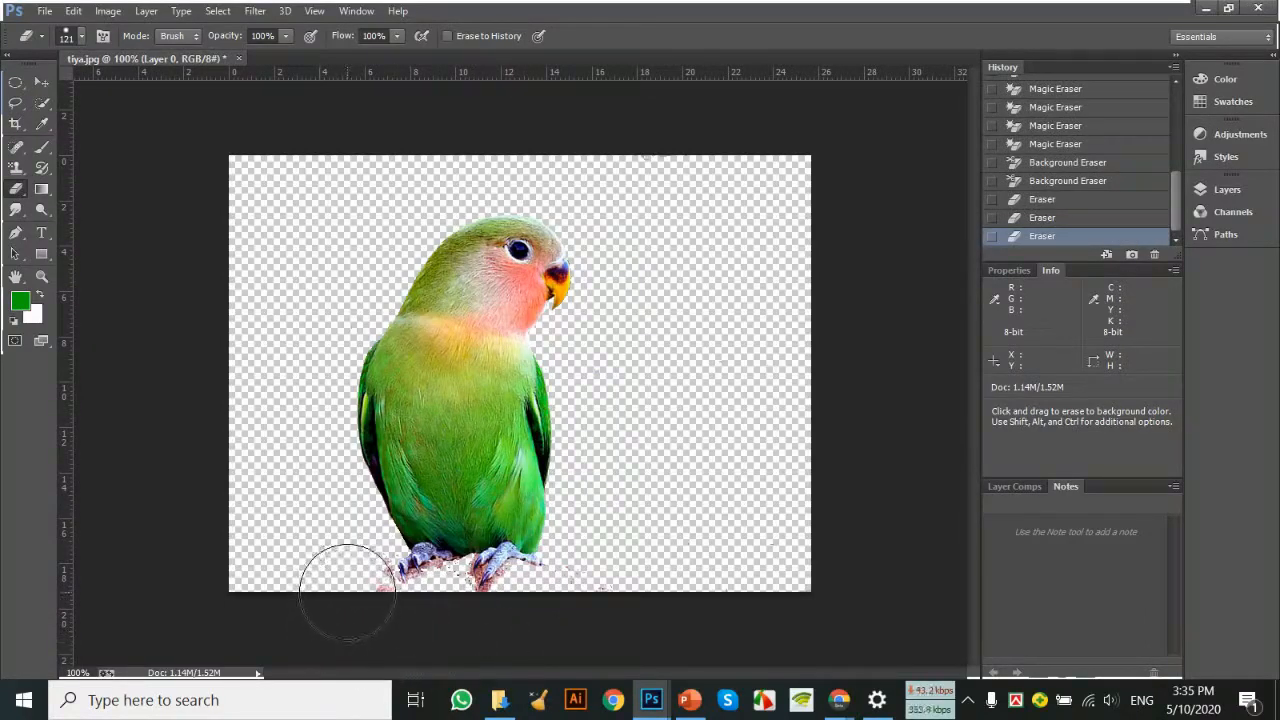
{"action": "left_click", "coordinate": [337, 543]}
{"action": "left_click", "coordinate": [337, 543]}
{"action": "left_click", "coordinate": [292, 523]}
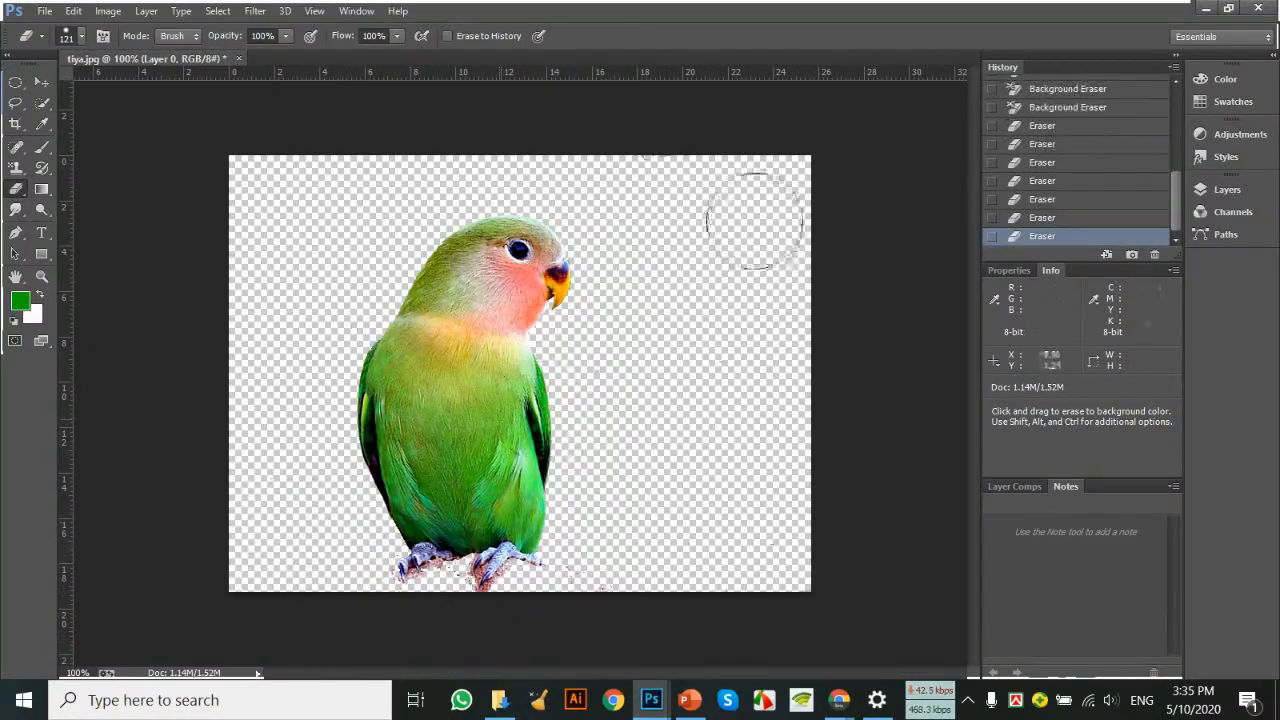
{"action": "left_click", "coordinate": [360, 165]}
{"action": "left_click", "coordinate": [288, 174]}
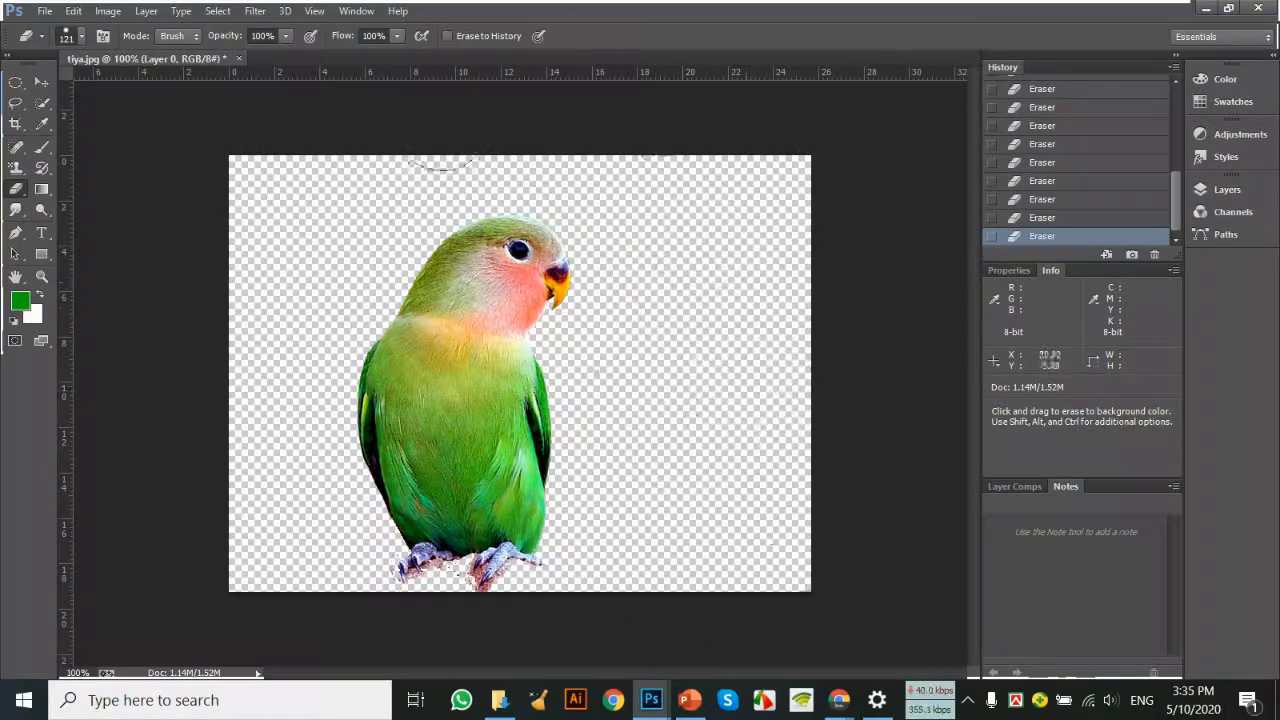
Float tiya.jpg in its own window again and restore the header-gulf-birds.jpg window as a separate one partly behind it.
{"action": "left_click", "coordinate": [42, 83]}
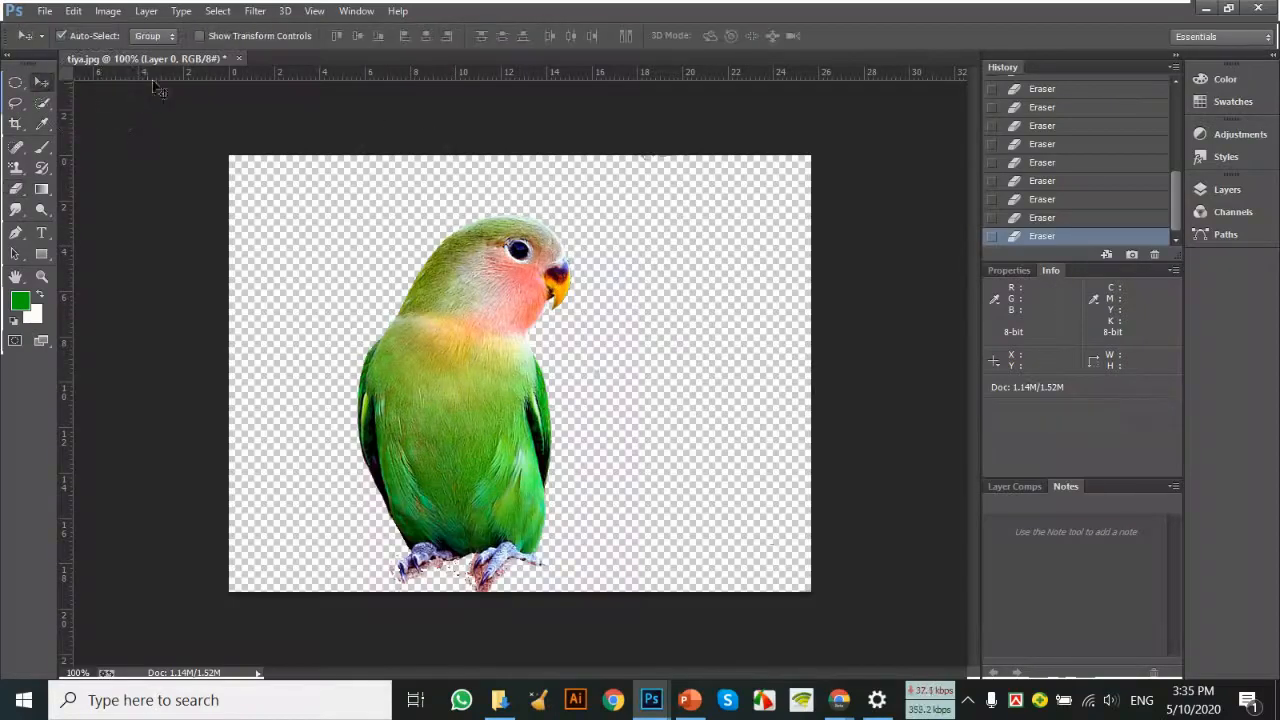
{"action": "left_click_drag", "start_coordinate": [172, 60], "coordinate": [175, 114]}
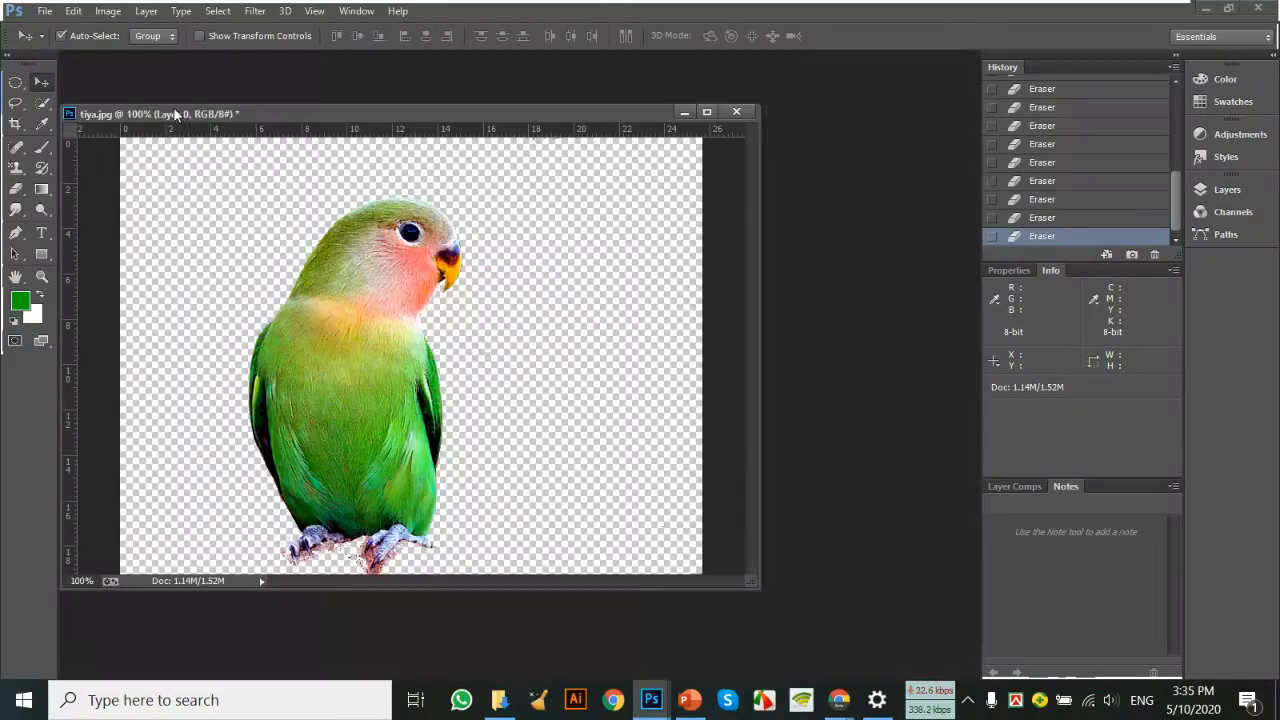
{"action": "mouse_move", "coordinate": [253, 111]}
{"action": "left_mouse_down"}
{"action": "mouse_move", "coordinate": [267, 168]}
{"action": "mouse_move", "coordinate": [263, 124]}
{"action": "left_mouse_up"}
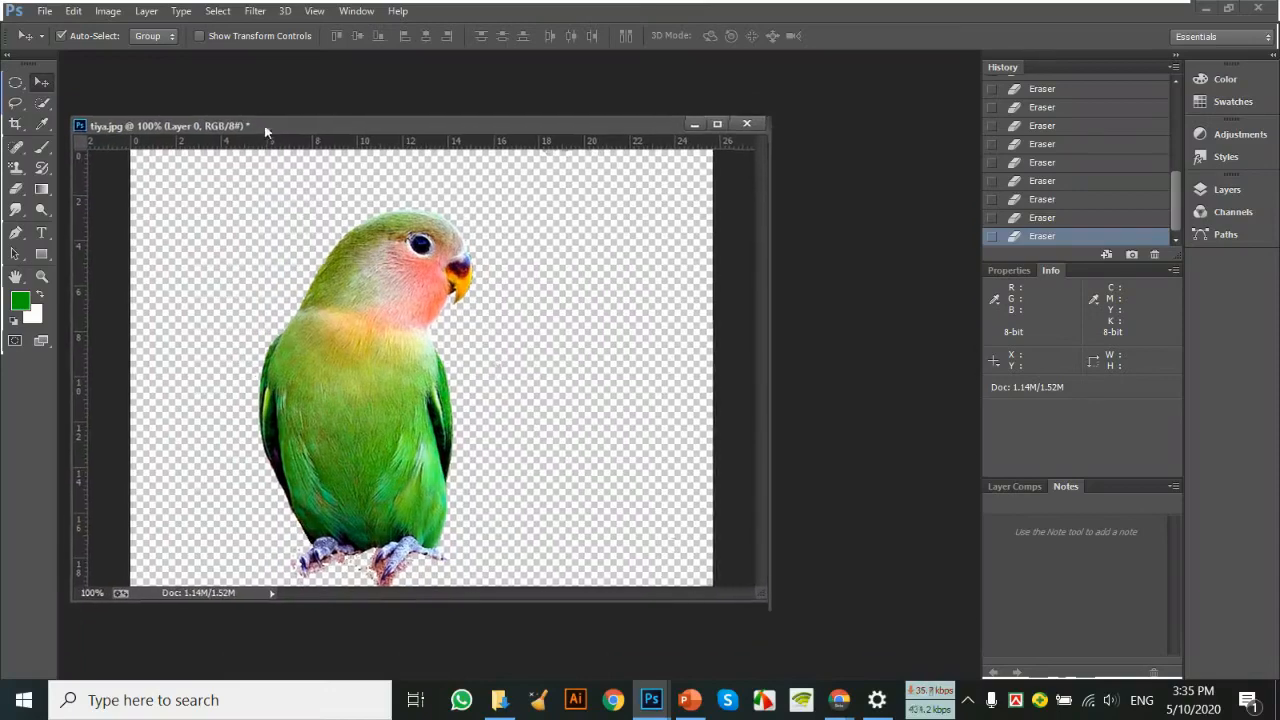
{"action": "mouse_move", "coordinate": [651, 700]}
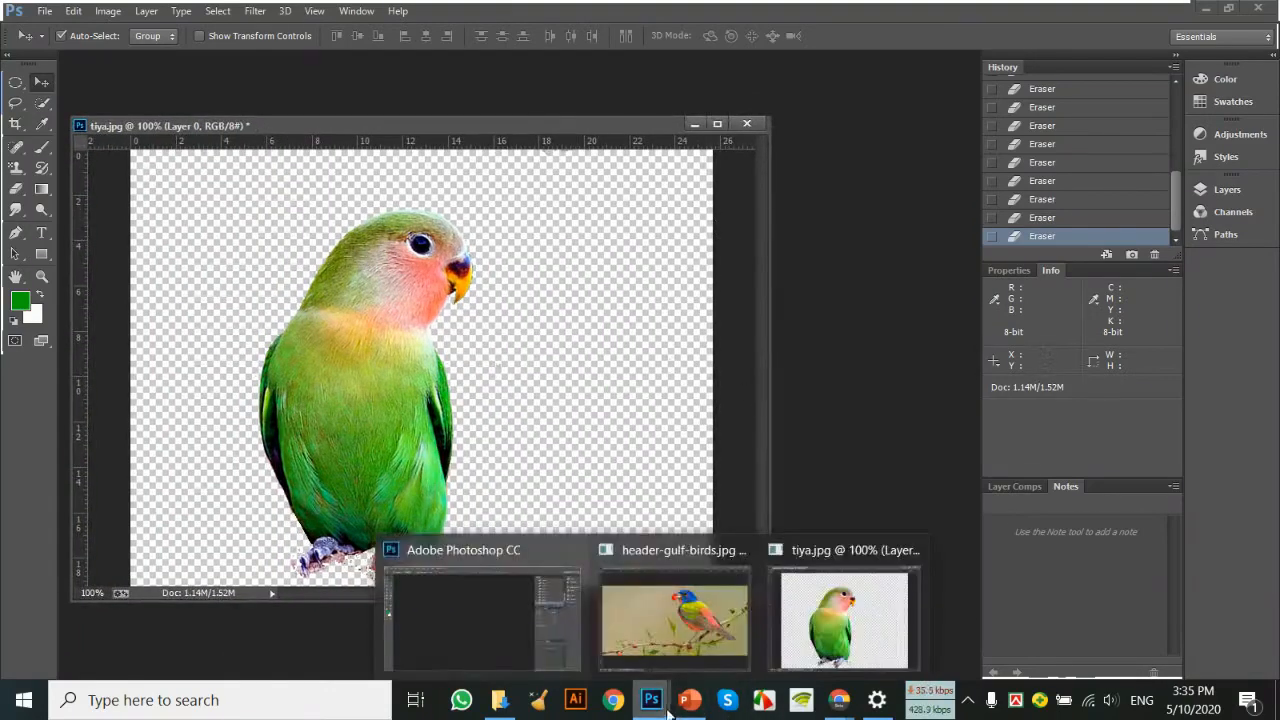
{"action": "left_click", "coordinate": [682, 620]}
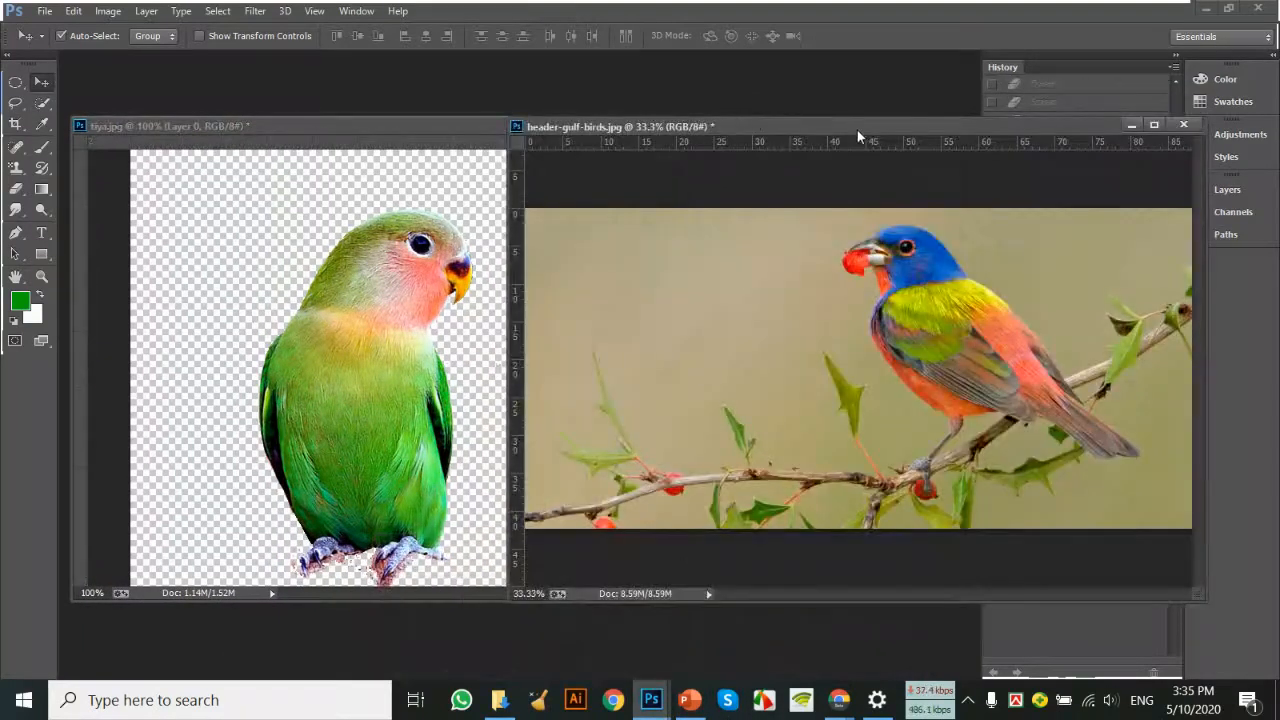
{"action": "left_click_drag", "start_coordinate": [857, 130], "coordinate": [752, 143]}
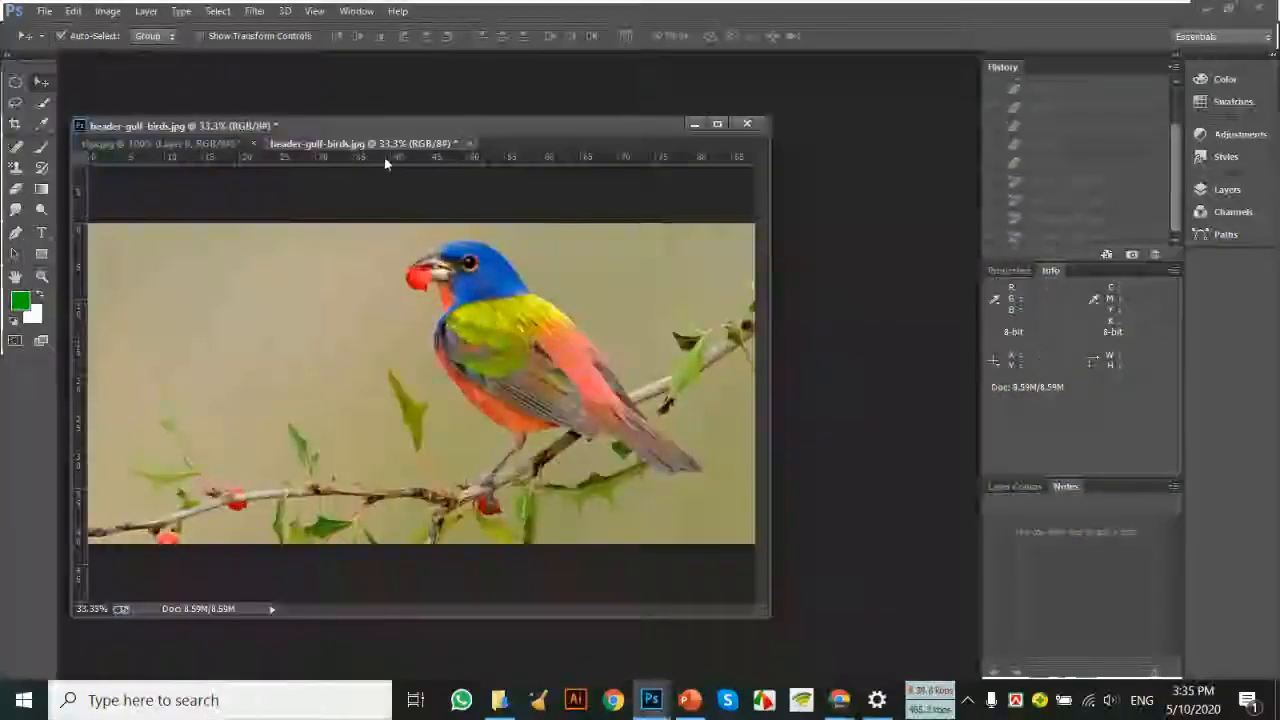
{"action": "left_click_drag", "start_coordinate": [385, 145], "coordinate": [484, 233]}
{"action": "left_click", "coordinate": [290, 254]}
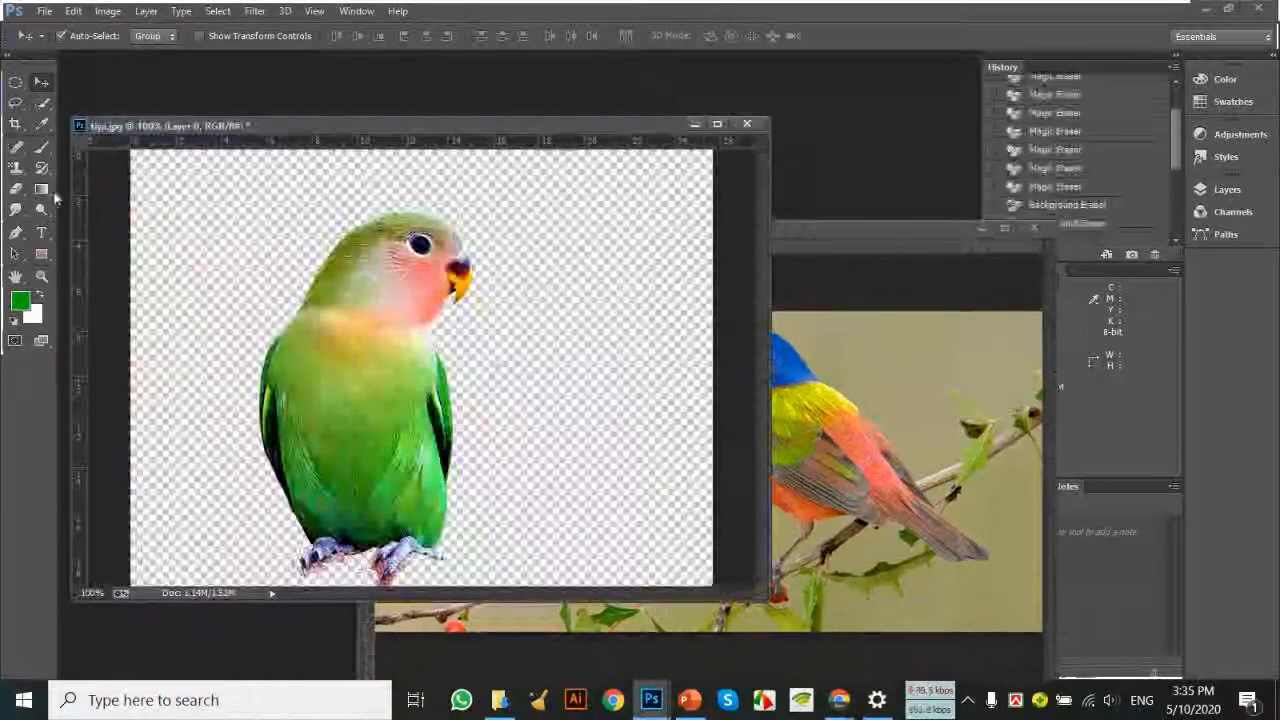
{"action": "left_click", "coordinate": [14, 192]}
{"action": "right_click", "coordinate": [13, 193]}
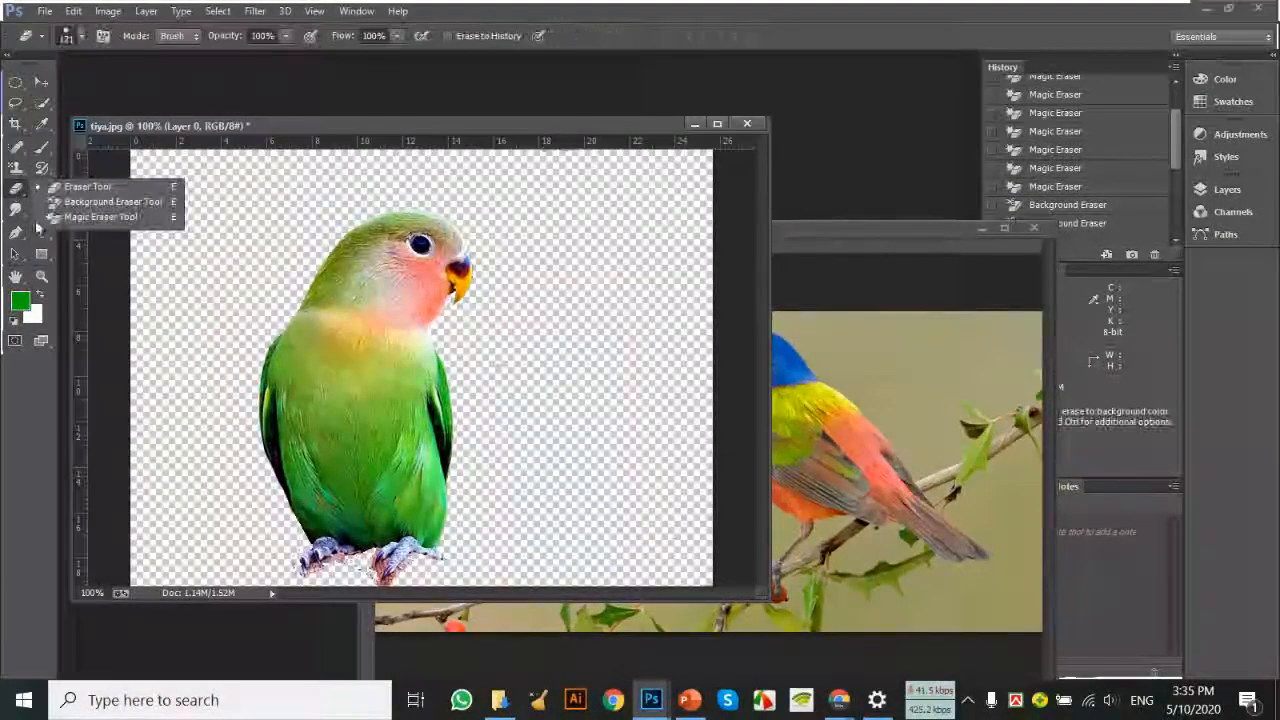
{"action": "left_click", "coordinate": [100, 217]}
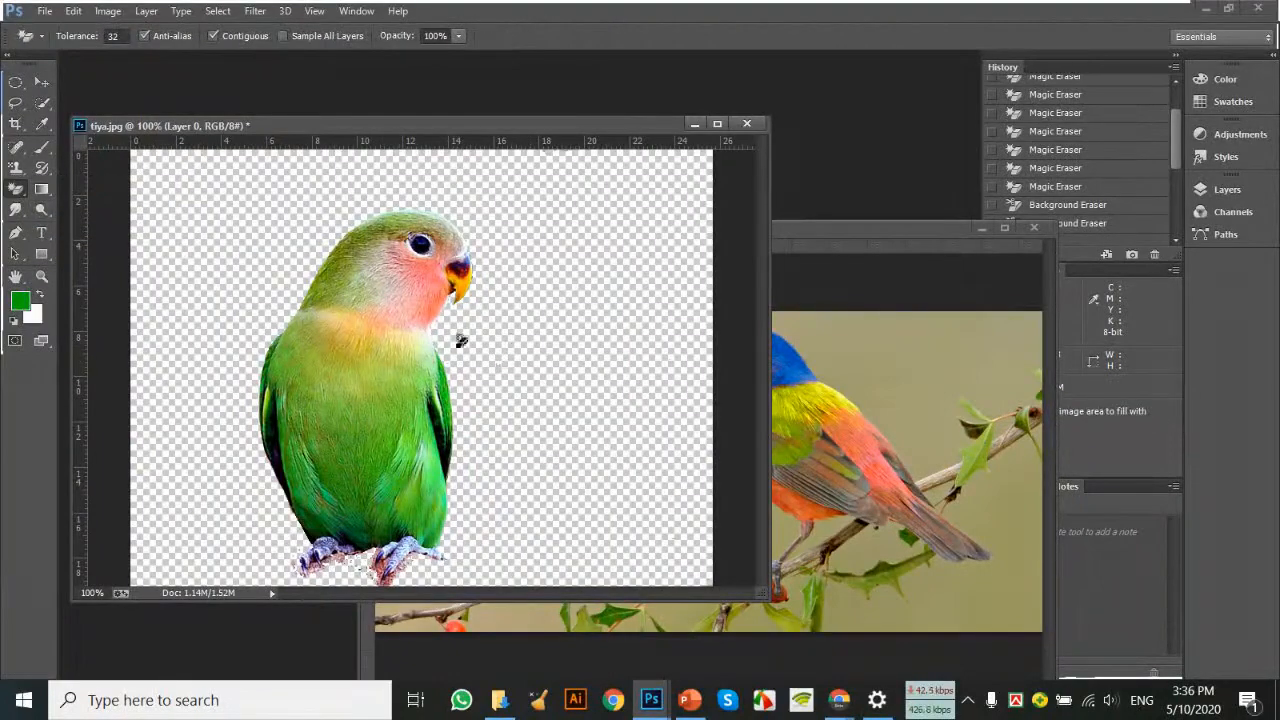
Shift the cut-out parrot slightly upward and toward the middle of its canvas with the Move tool.
{"action": "left_click", "coordinate": [42, 84]}
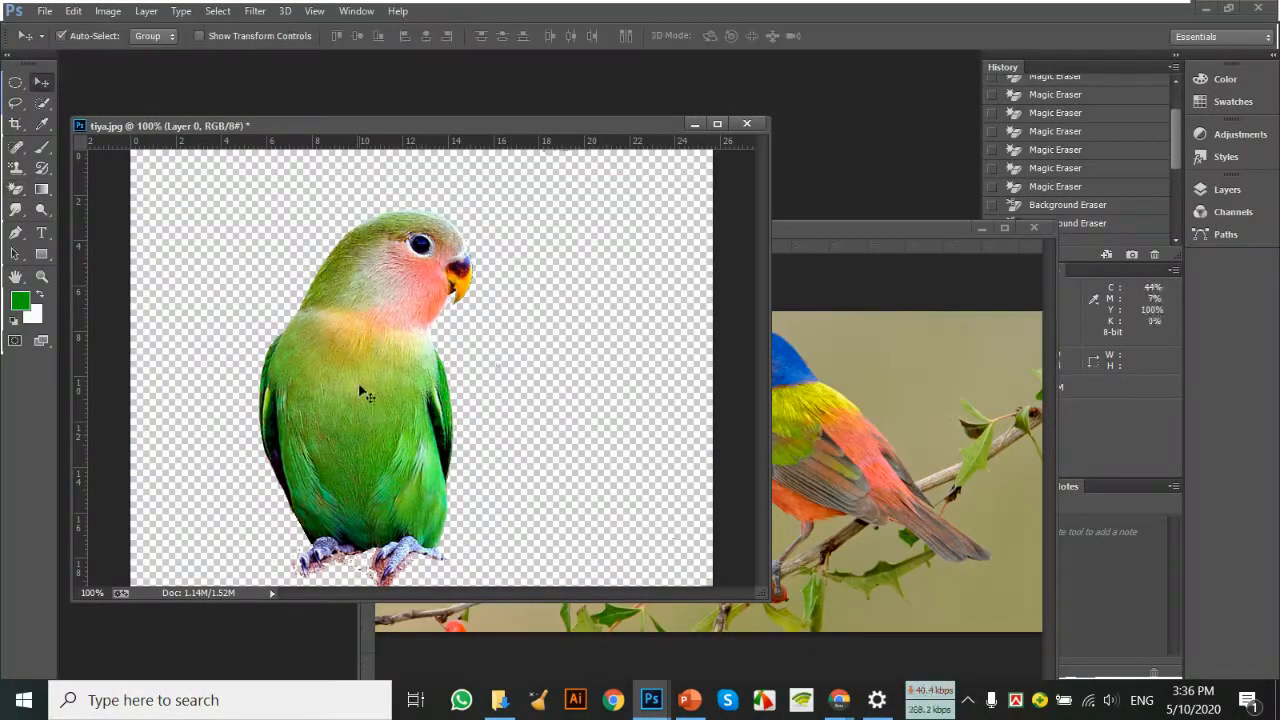
{"action": "left_click_drag", "start_coordinate": [360, 392], "coordinate": [410, 380]}
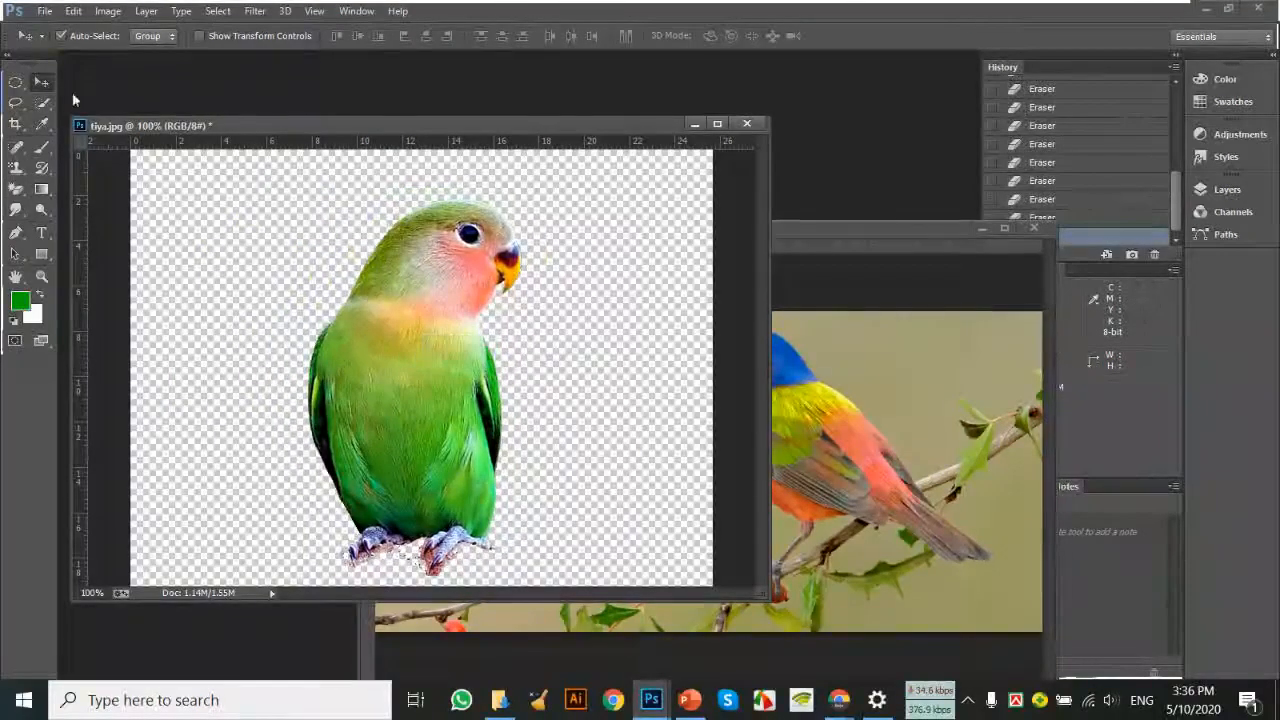
Start saving the parrot as a new file, naming it tiya-tiff and choosing the TIFF format.
{"action": "left_click", "coordinate": [45, 12]}
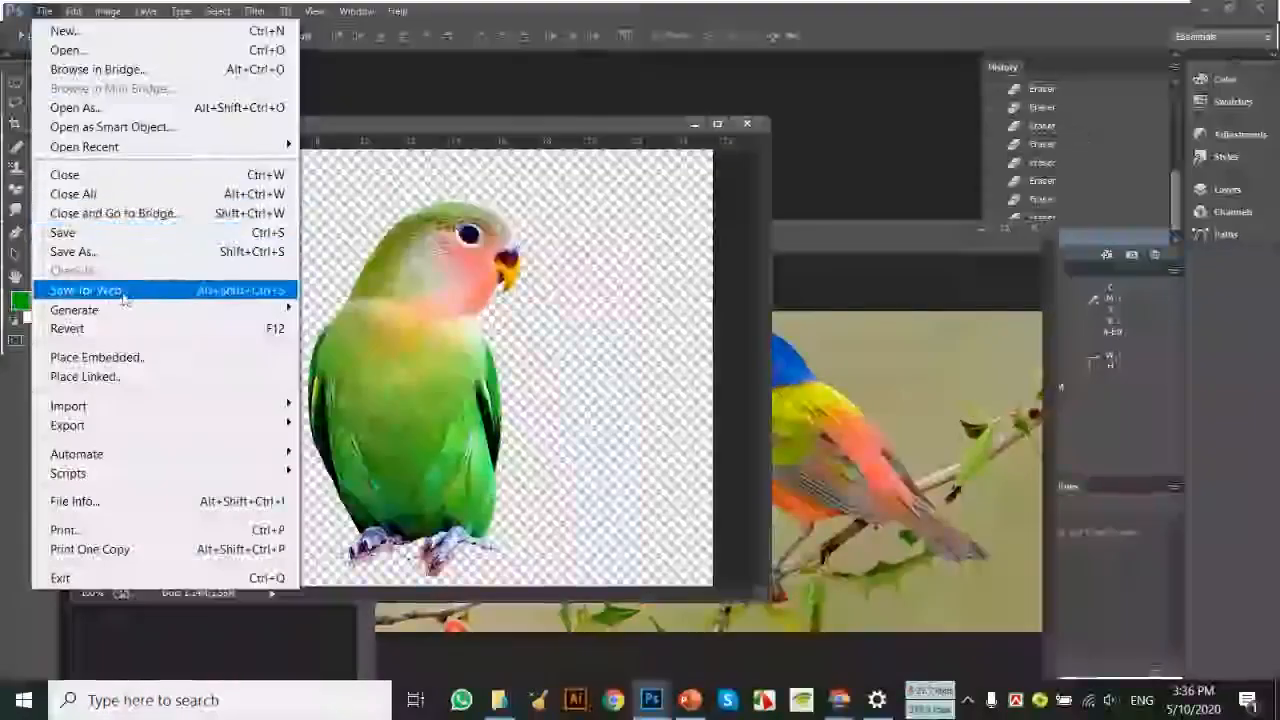
{"action": "left_click", "coordinate": [129, 262]}
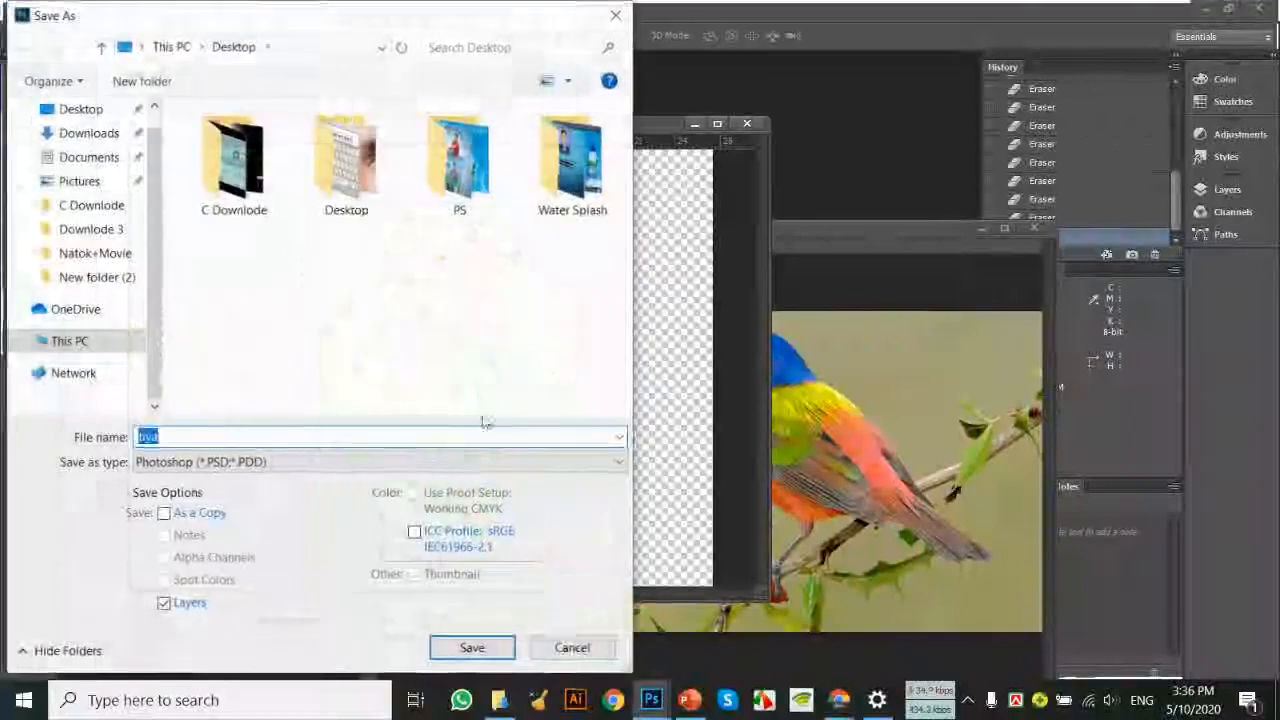
{"action": "type", "text": "tiya"}
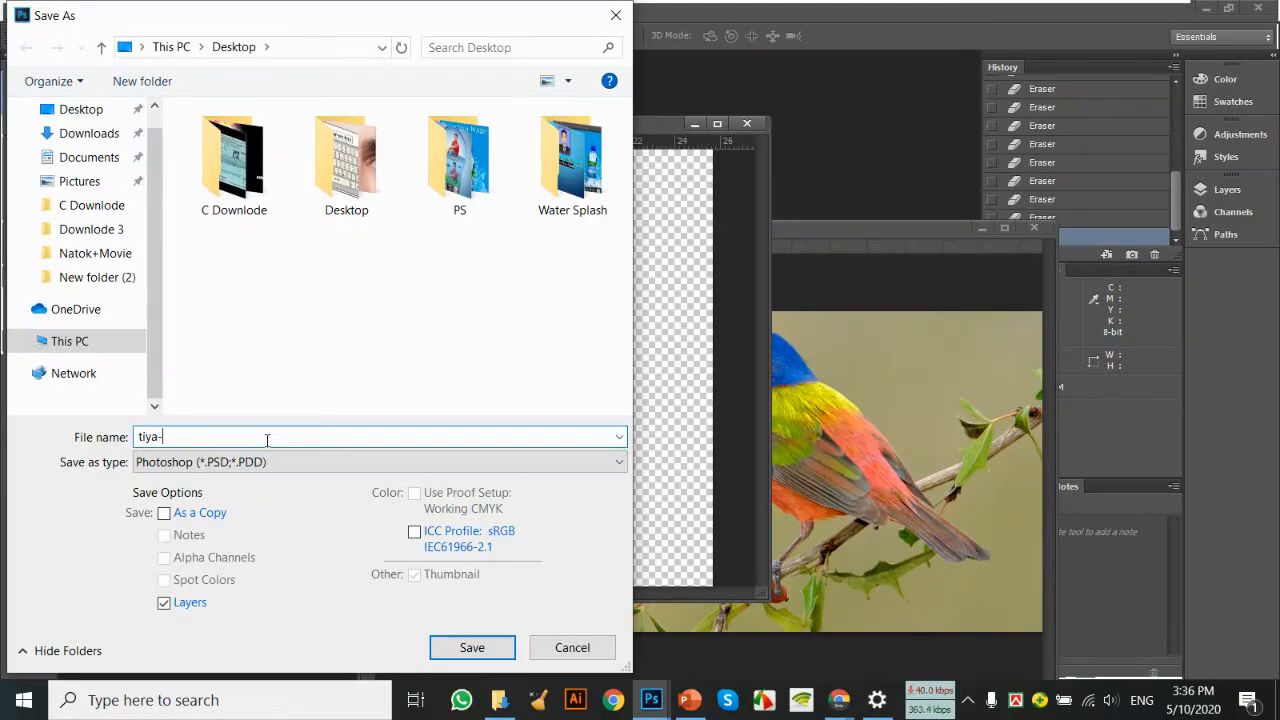
{"action": "left_click", "coordinate": [248, 463]}
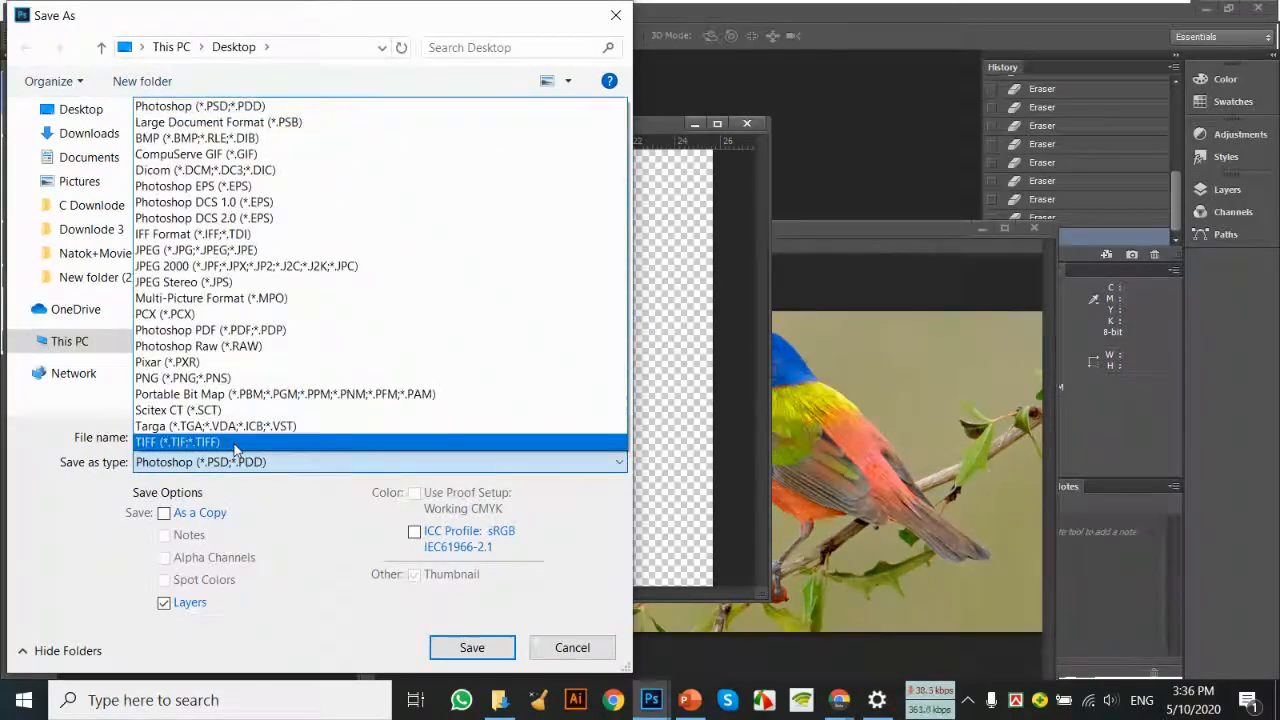
{"action": "left_click", "coordinate": [236, 443]}
{"action": "left_click", "coordinate": [240, 463]}
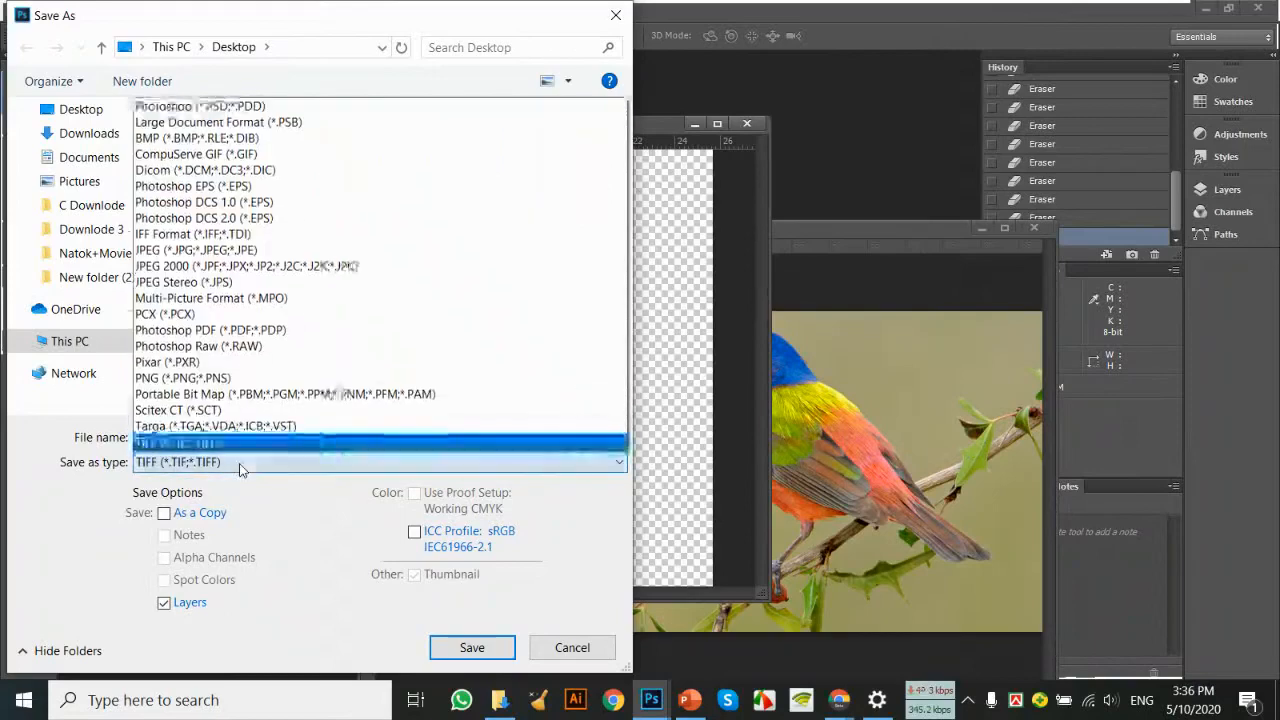
{"action": "left_click", "coordinate": [250, 445]}
{"action": "left_click", "coordinate": [225, 436]}
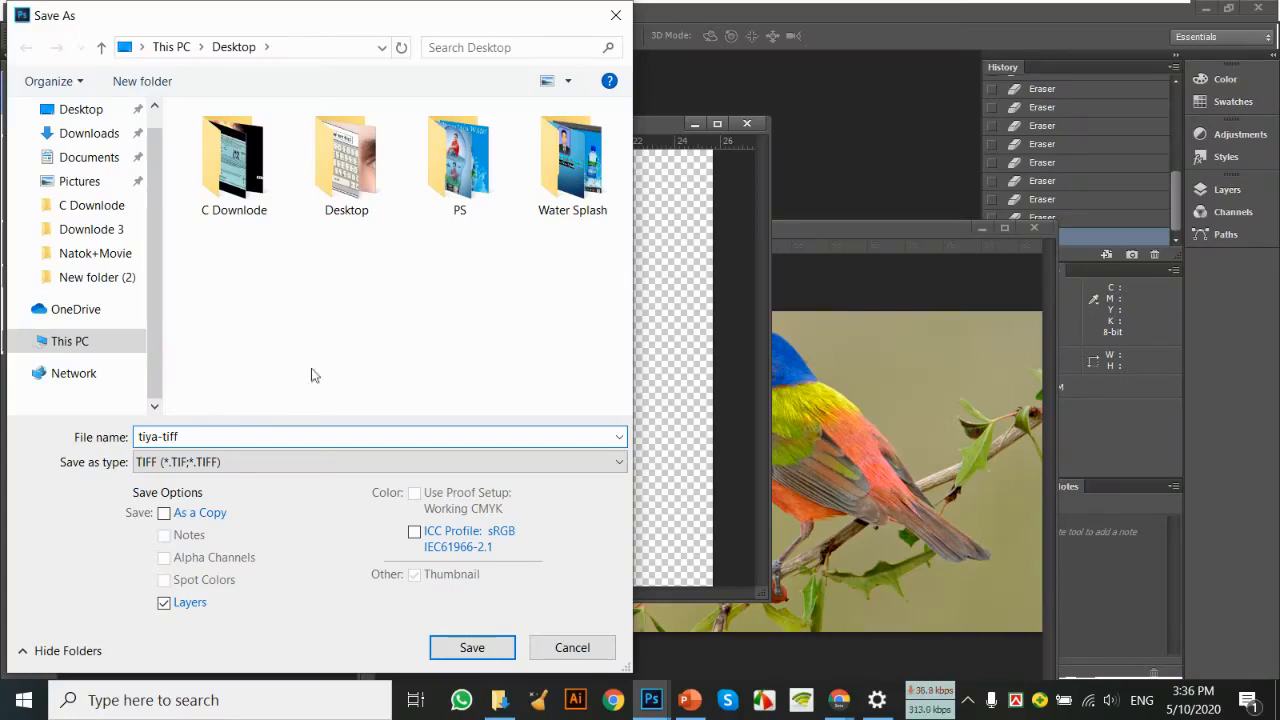
Save the TIFF to the Desktop with no image compression, RLE layer compression and its layers included.
{"action": "left_click", "coordinate": [80, 109]}
{"action": "left_click", "coordinate": [497, 650]}
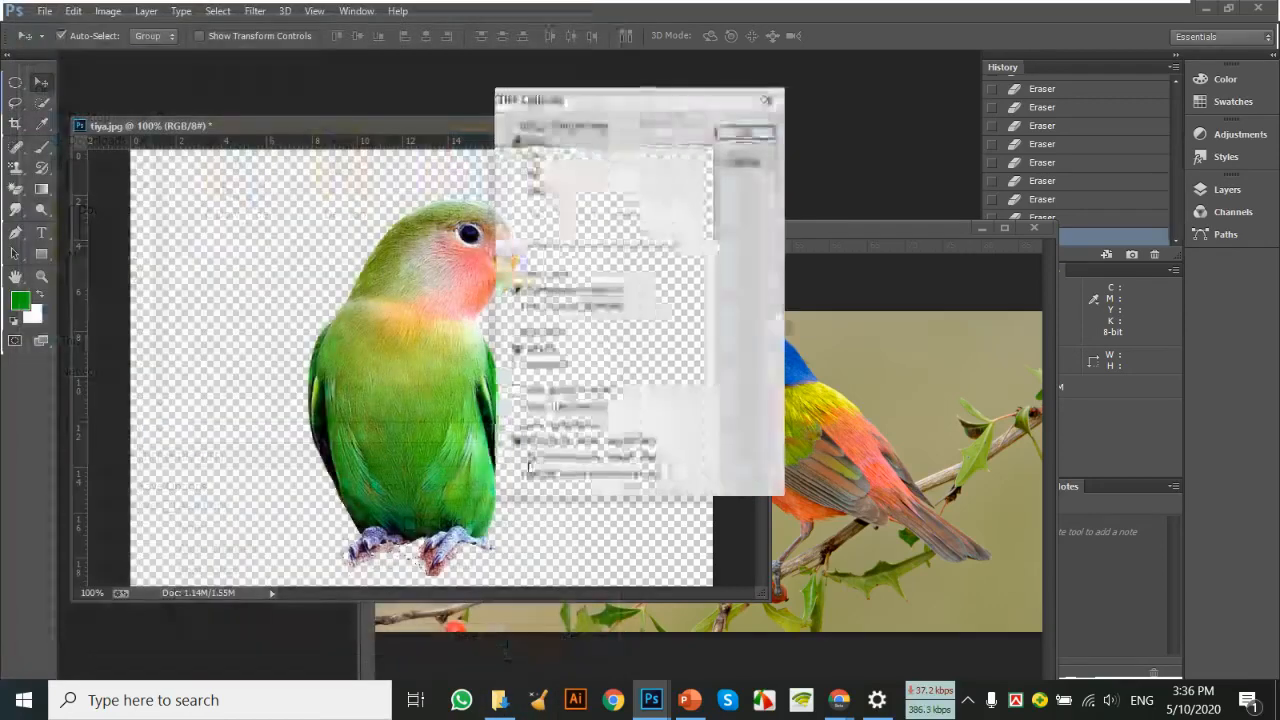
{"action": "left_click", "coordinate": [746, 132]}
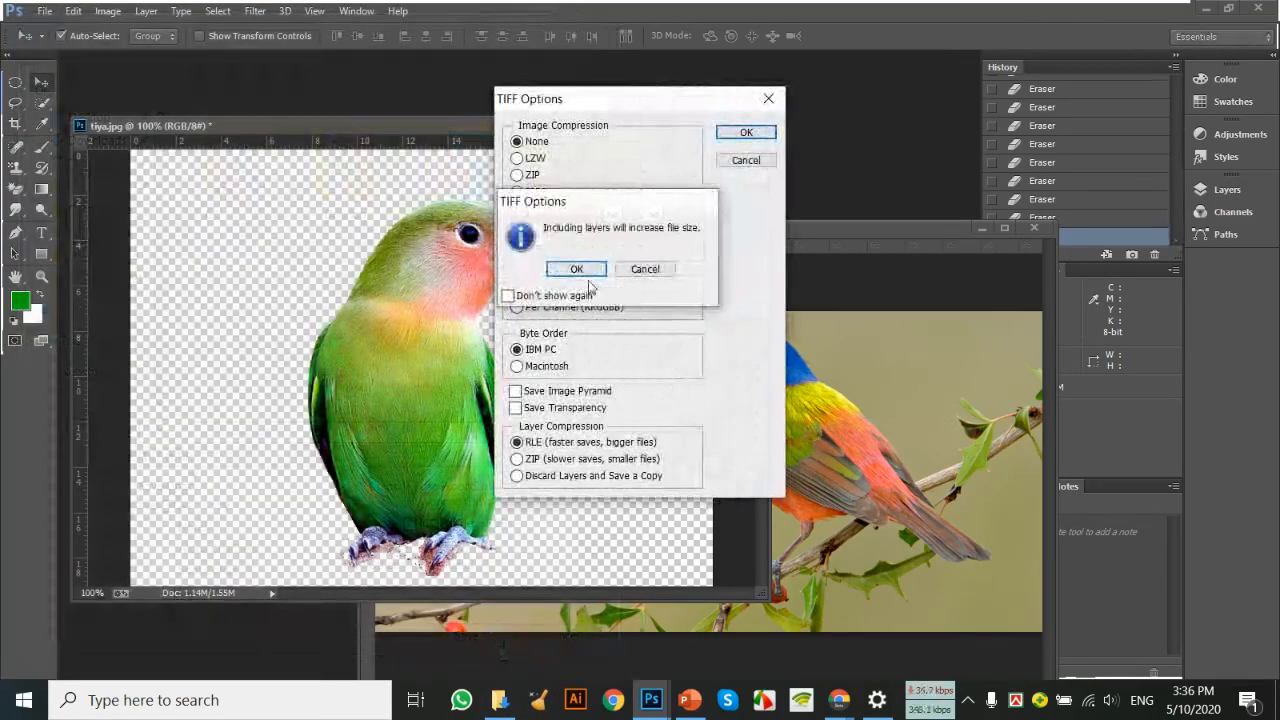
{"action": "left_click", "coordinate": [578, 269]}
Minimise the parrot's window and Photoshop, switching to the Facebook Live Producer page to check the viewers' comments.
{"action": "left_click", "coordinate": [696, 124]}
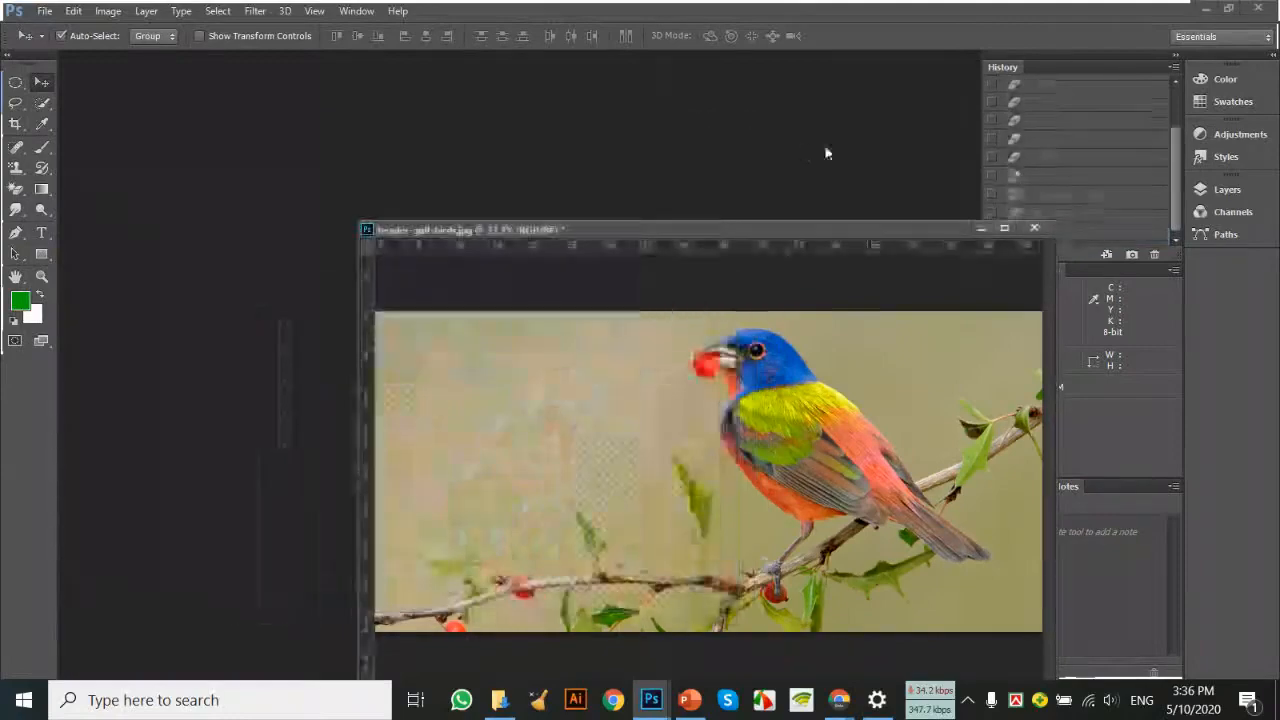
{"action": "left_click", "coordinate": [1205, 9]}
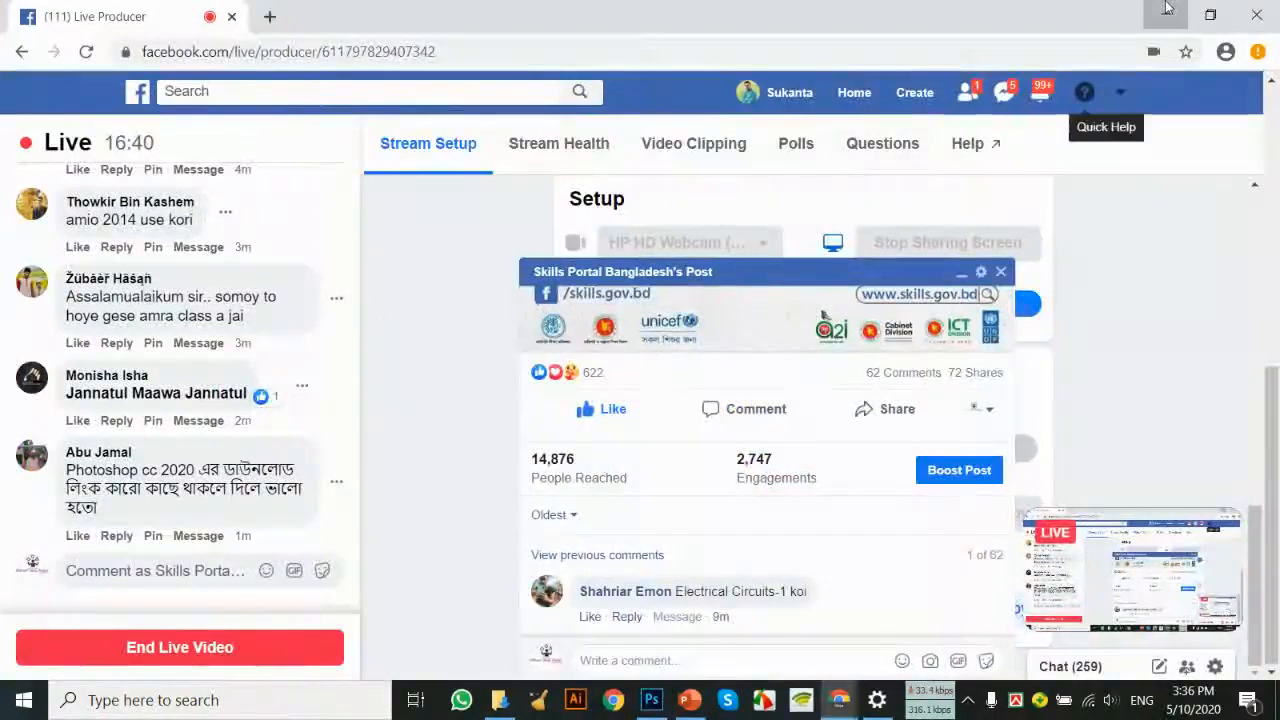
Minimise the browser, preview the saved tiya-tiff file from the Desktop in the photo viewer, and close the preview.
{"action": "left_click", "coordinate": [1165, 12]}
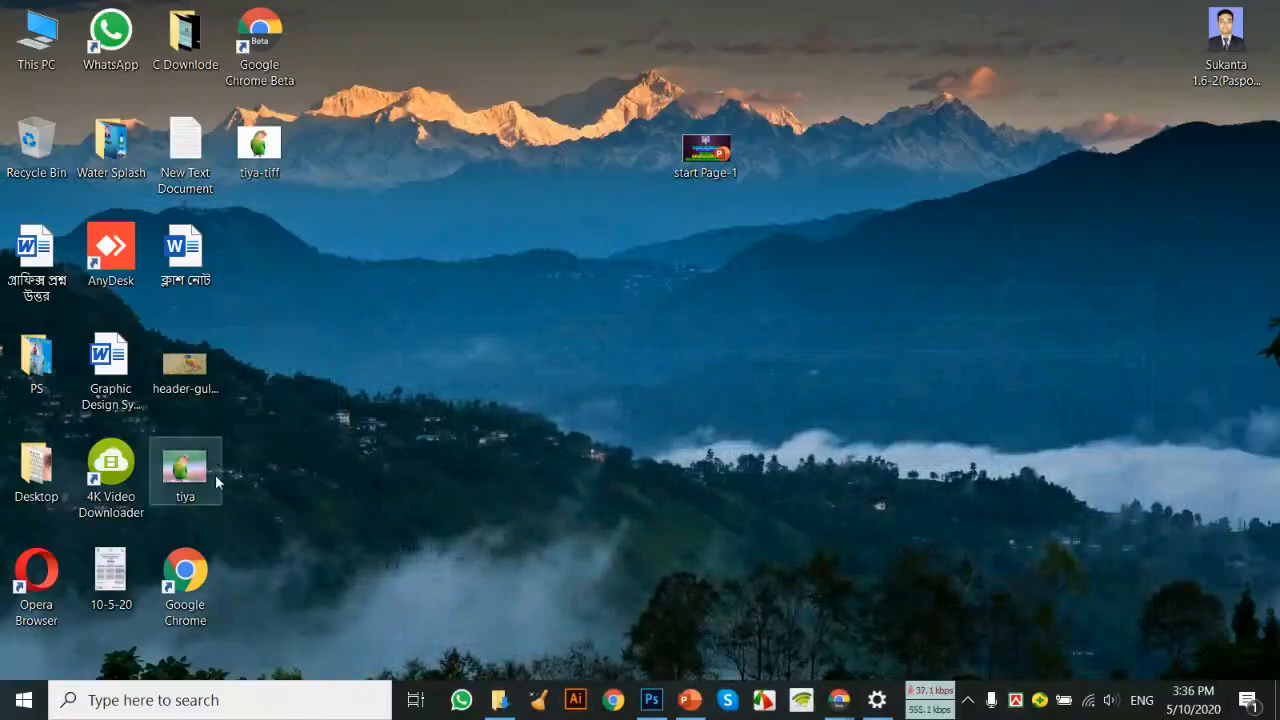
{"action": "left_click", "coordinate": [264, 160]}
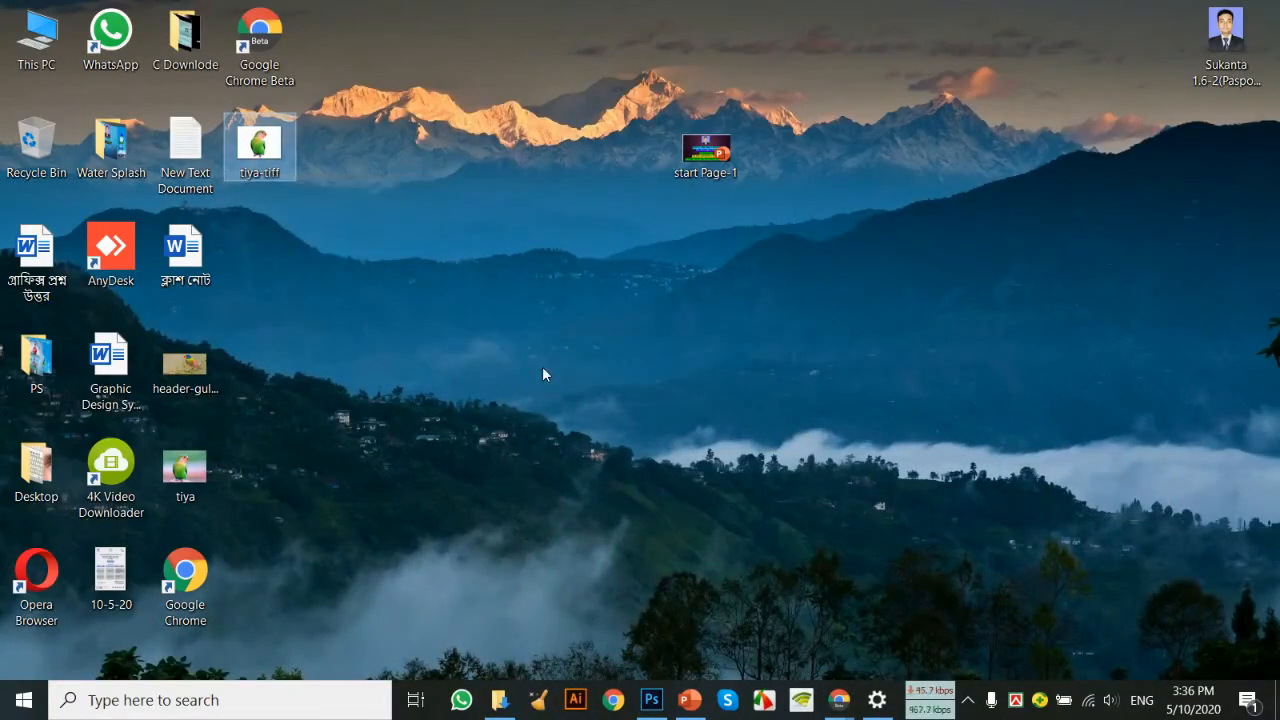
{"action": "key", "text": "Return"}
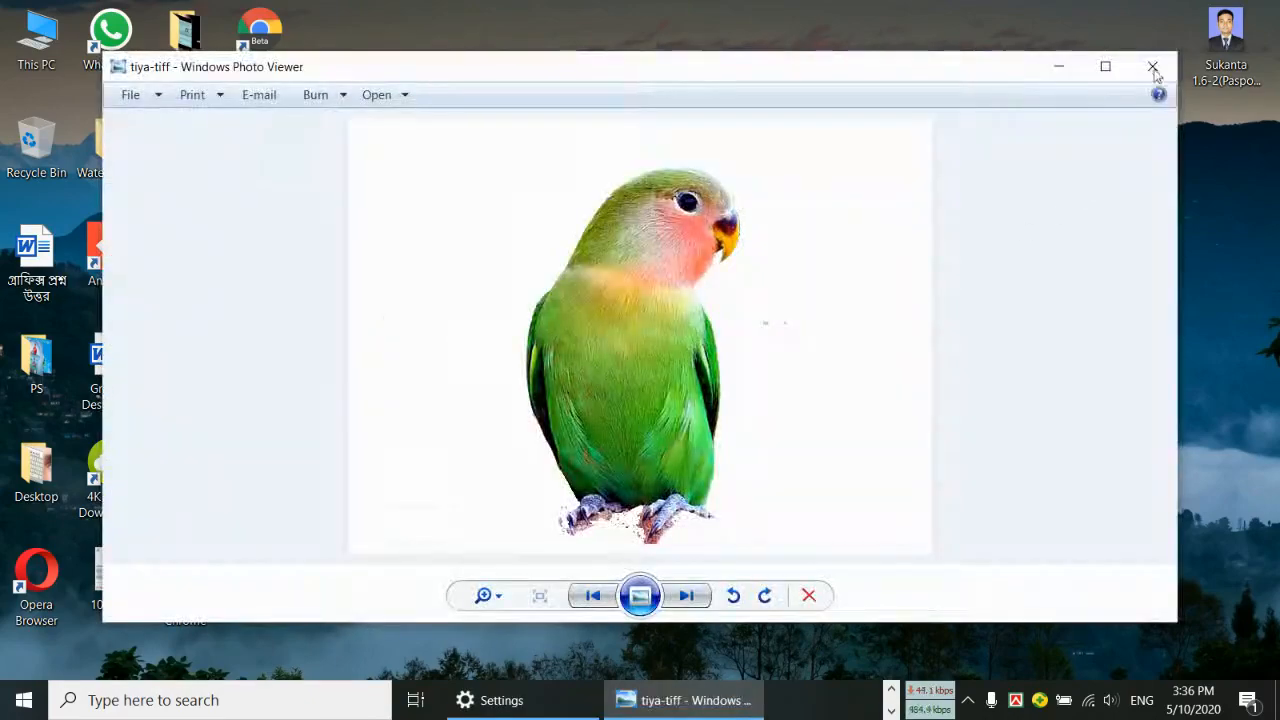
{"action": "left_click", "coordinate": [1153, 67]}
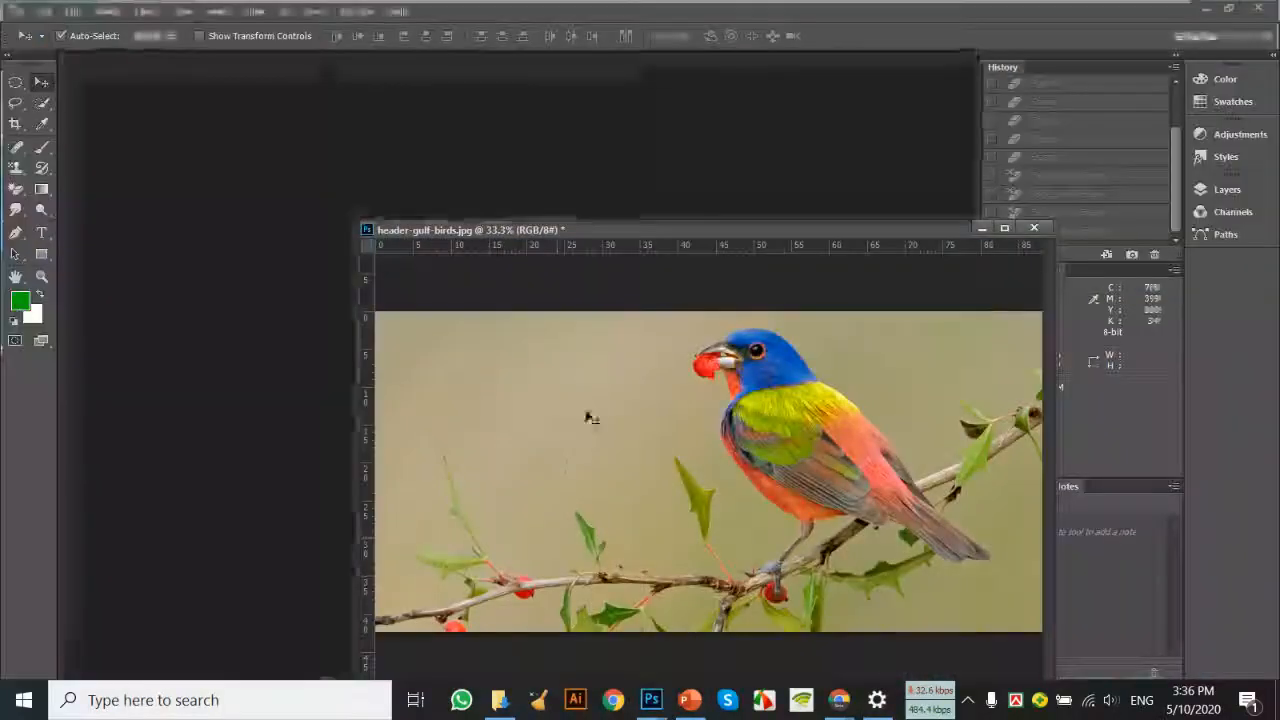
Return to Photoshop and open the tiya-tiff file from the Desktop.
{"action": "mouse_move", "coordinate": [651, 703]}
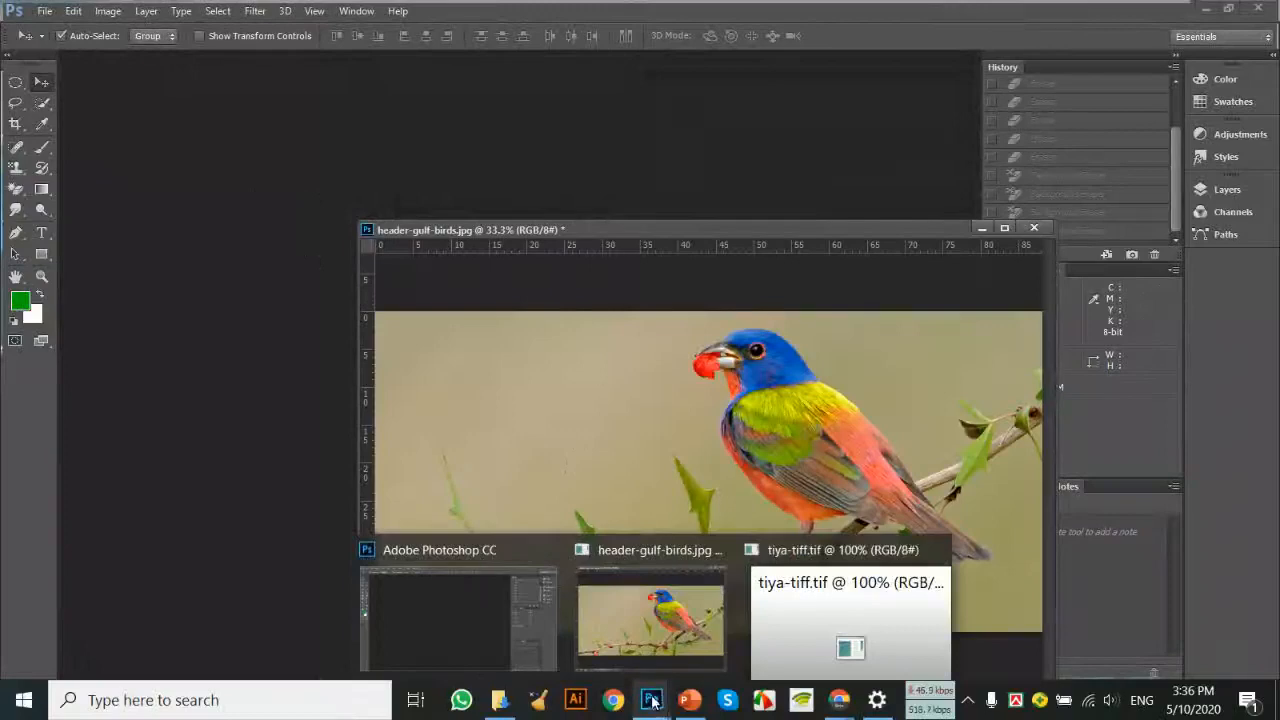
{"action": "left_click", "coordinate": [686, 628]}
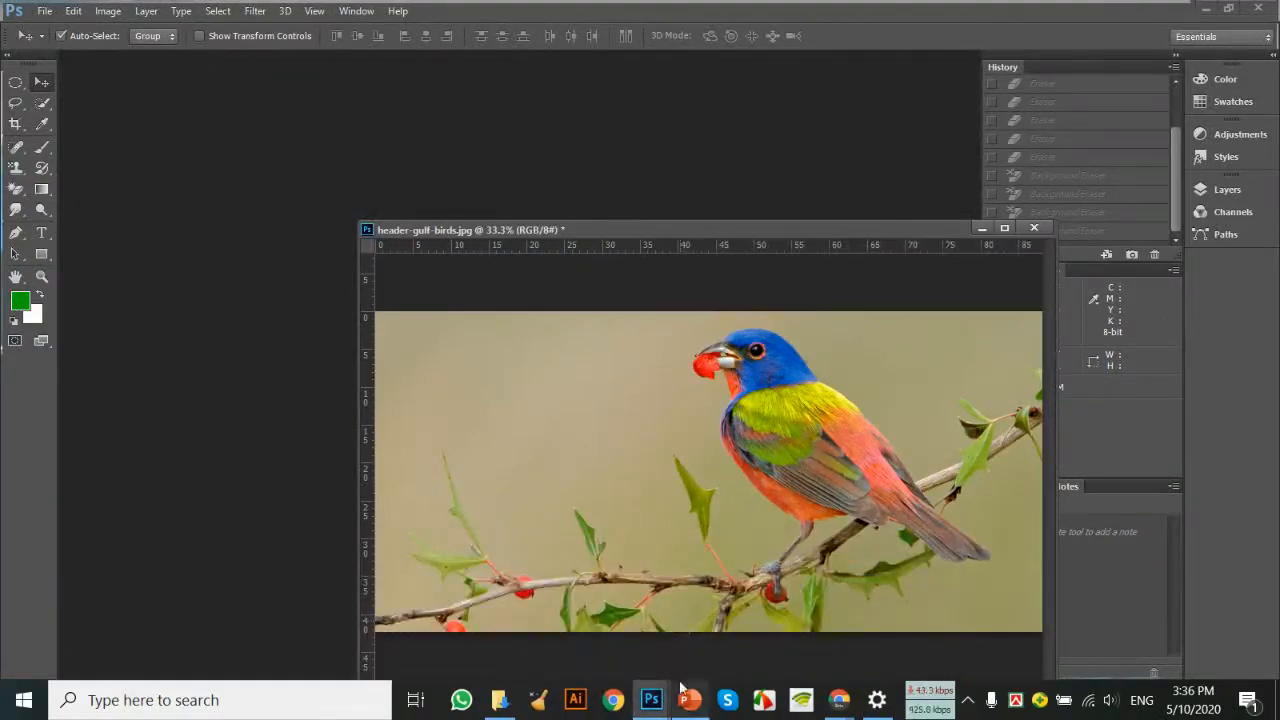
{"action": "mouse_move", "coordinate": [651, 697]}
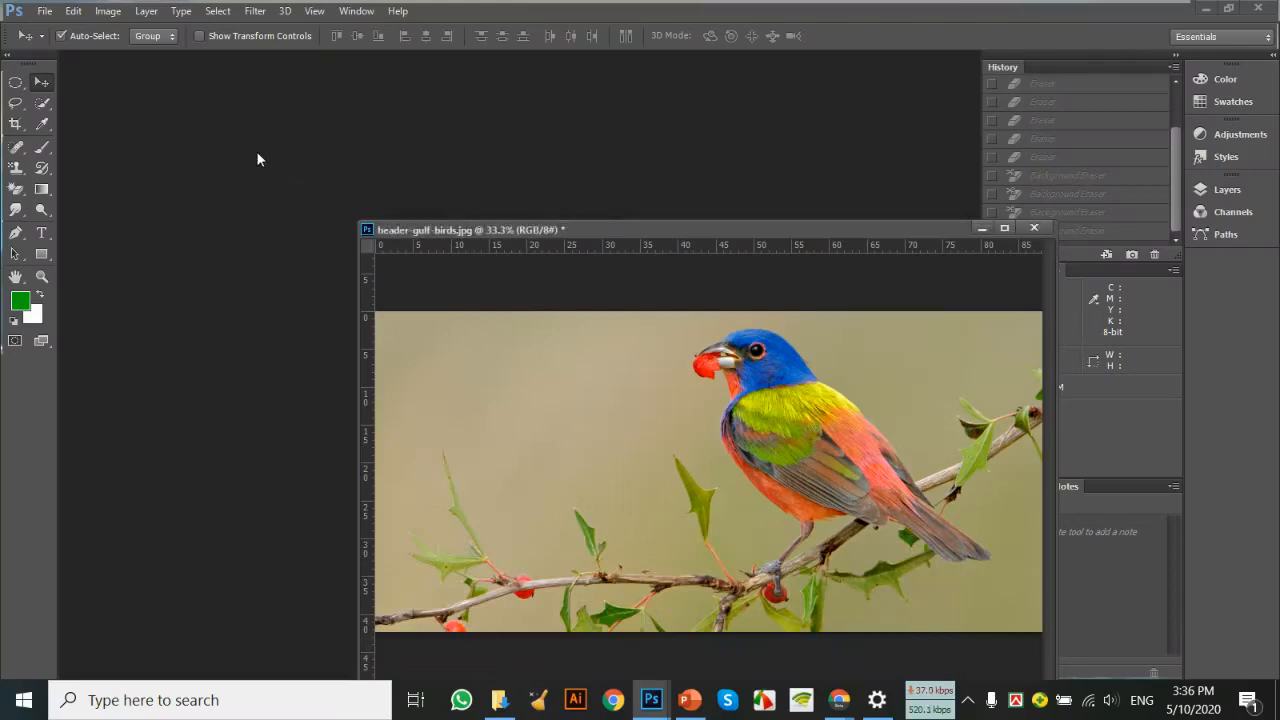
{"action": "key", "text": "ctrl+o"}
{"action": "scroll", "coordinate": [437, 321], "scroll_direction": "down", "scroll_amount": 3}
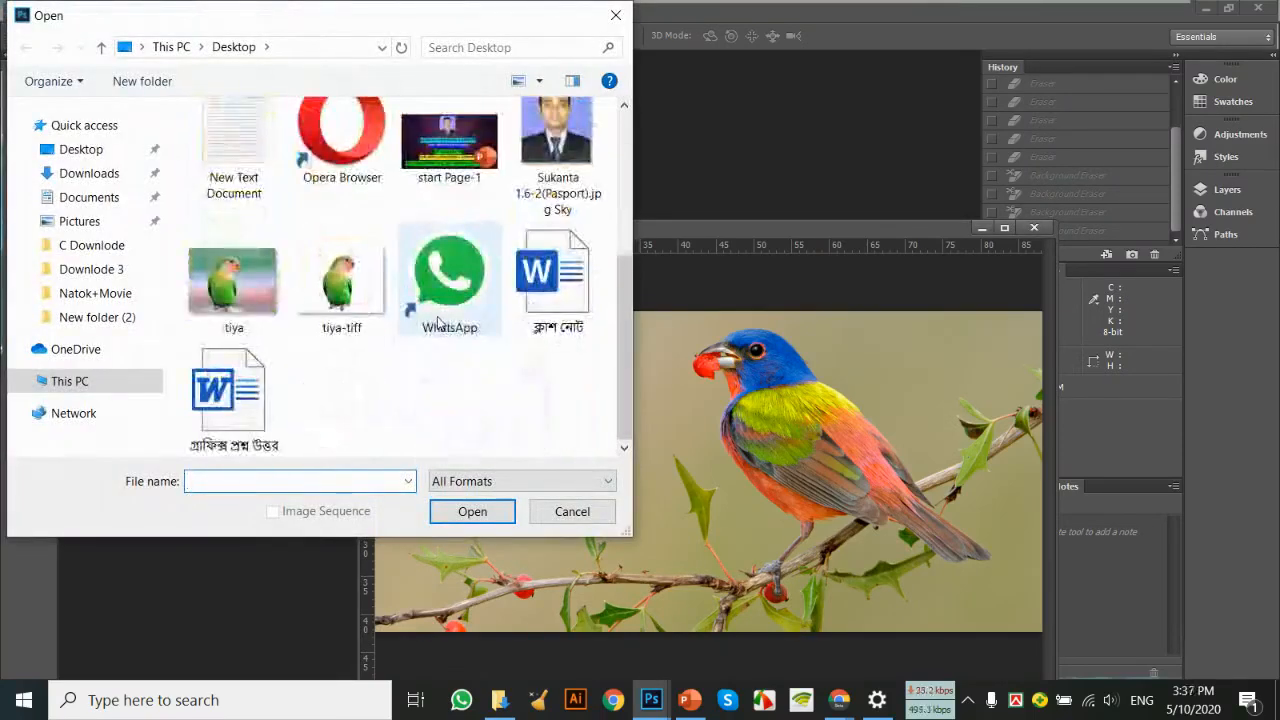
{"action": "double_click", "coordinate": [341, 283]}
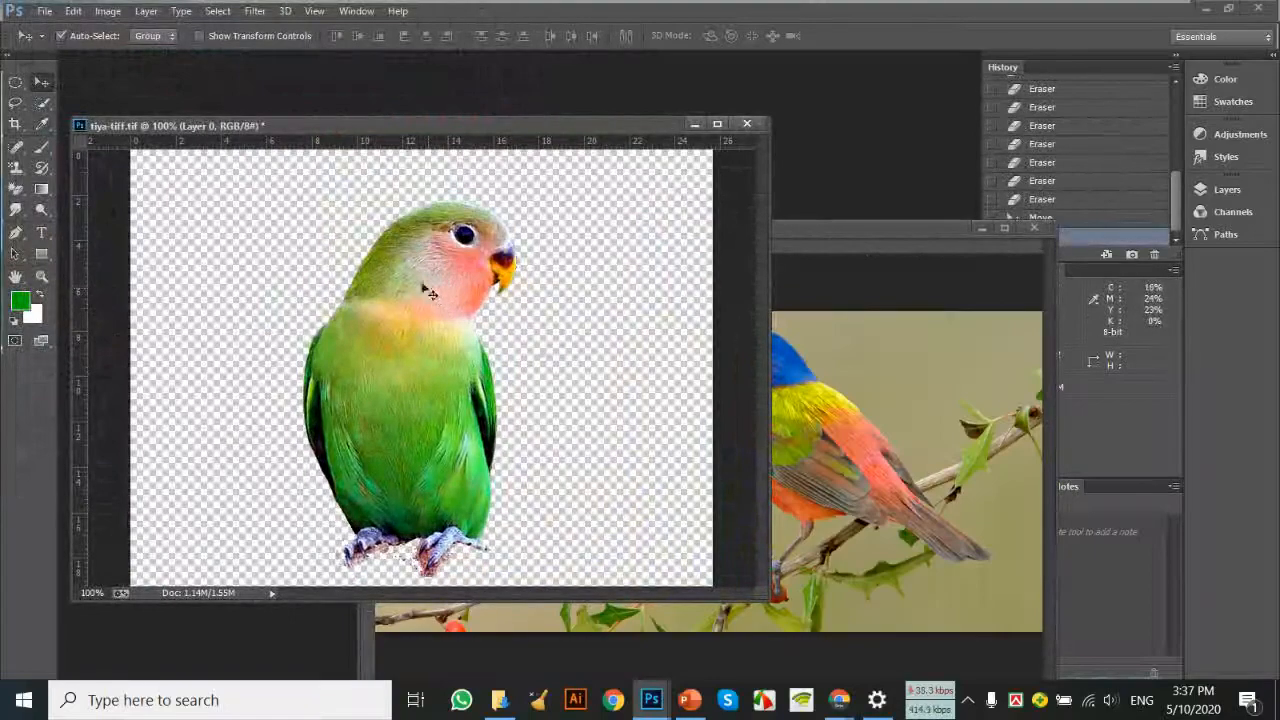
Copy the cut-out parrot onto the branch in header-gulf-birds.jpg with the Move tool, and close the tiya-tiff.tif document.
{"action": "left_click_drag", "start_coordinate": [428, 291], "coordinate": [640, 468]}
{"action": "left_click", "coordinate": [432, 128]}
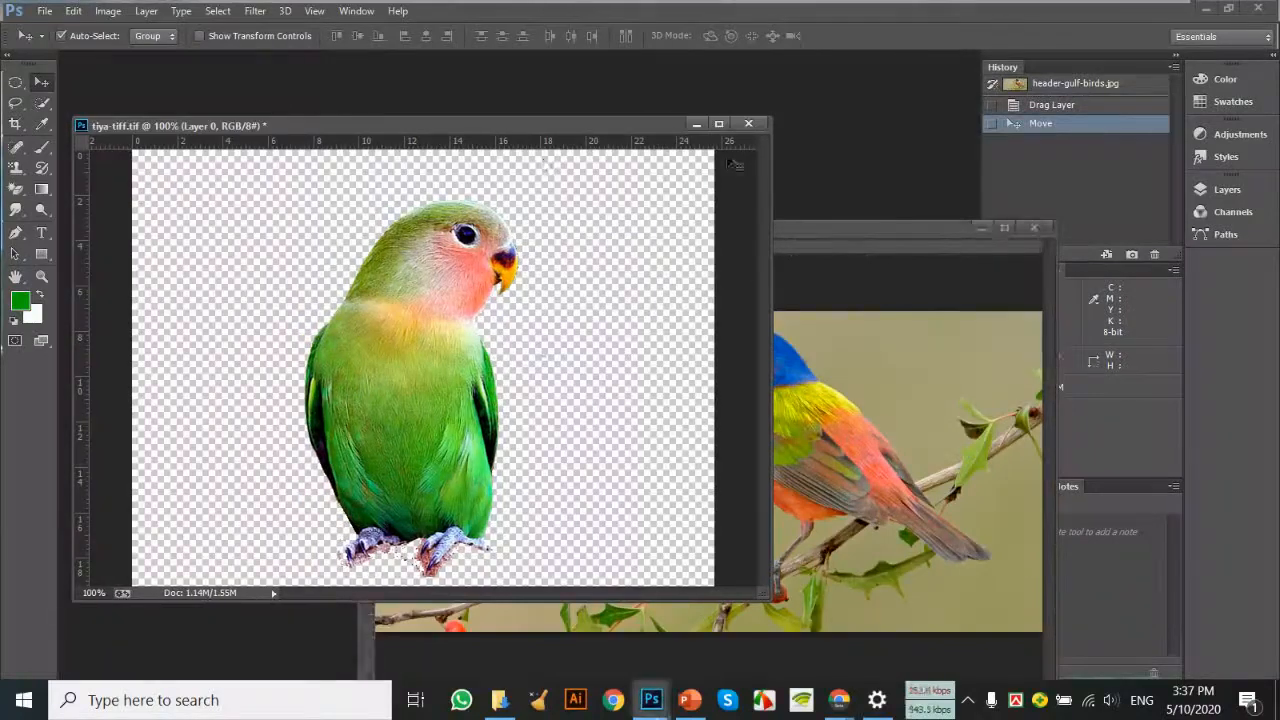
{"action": "left_click", "coordinate": [749, 124]}
{"action": "left_click", "coordinate": [670, 272]}
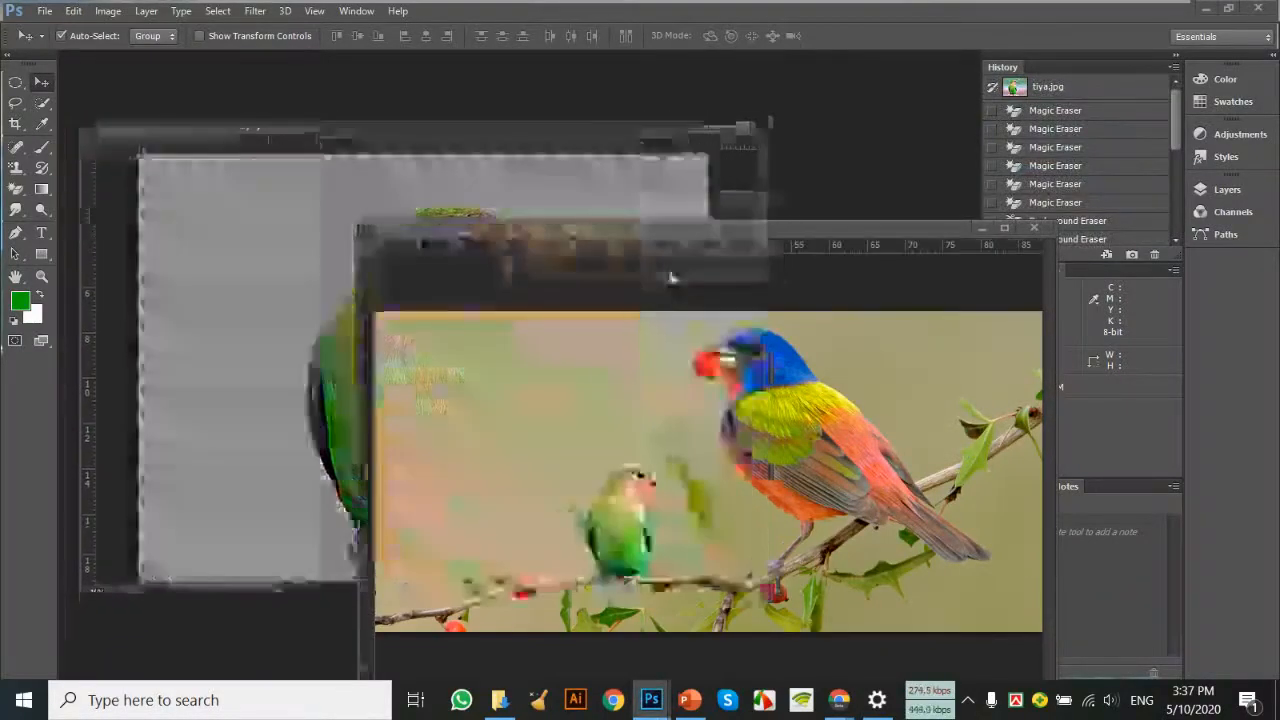
Dock the header-gulf-birds.jpg window as a tab and move the small parrot further left along the branch.
{"action": "left_click_drag", "start_coordinate": [795, 228], "coordinate": [612, 161]}
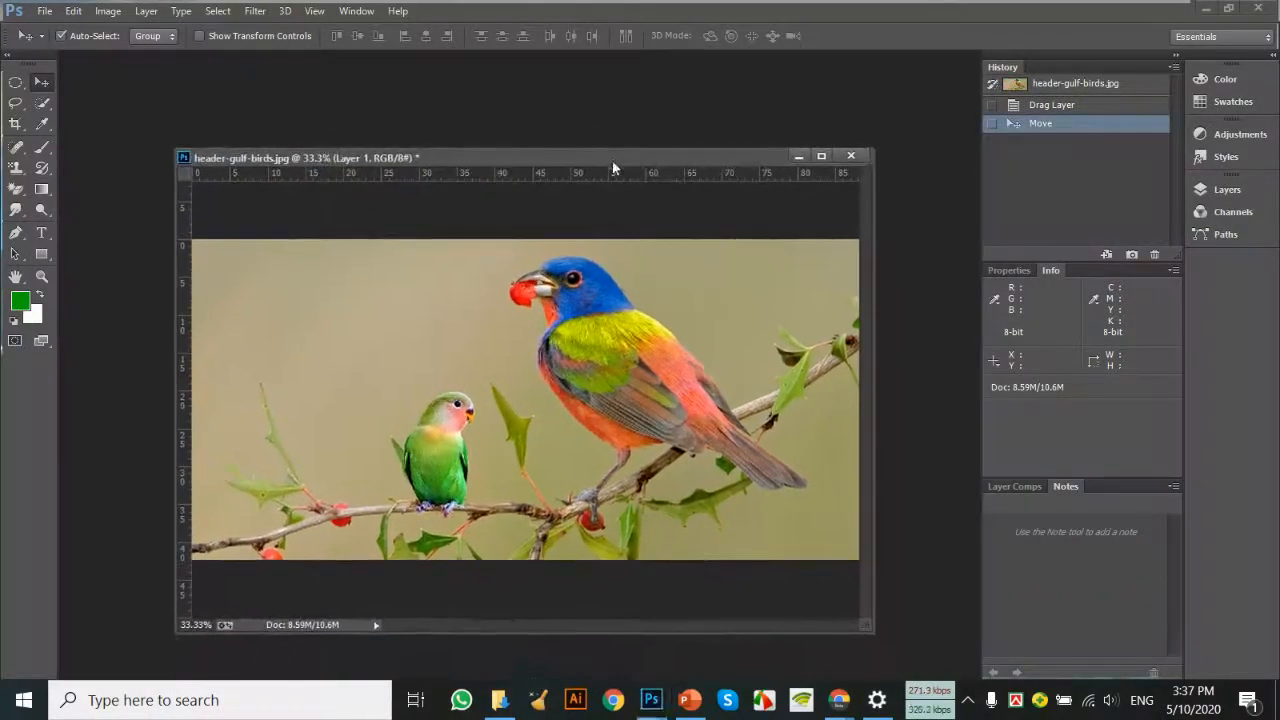
{"action": "left_click_drag", "start_coordinate": [746, 149], "coordinate": [733, 57]}
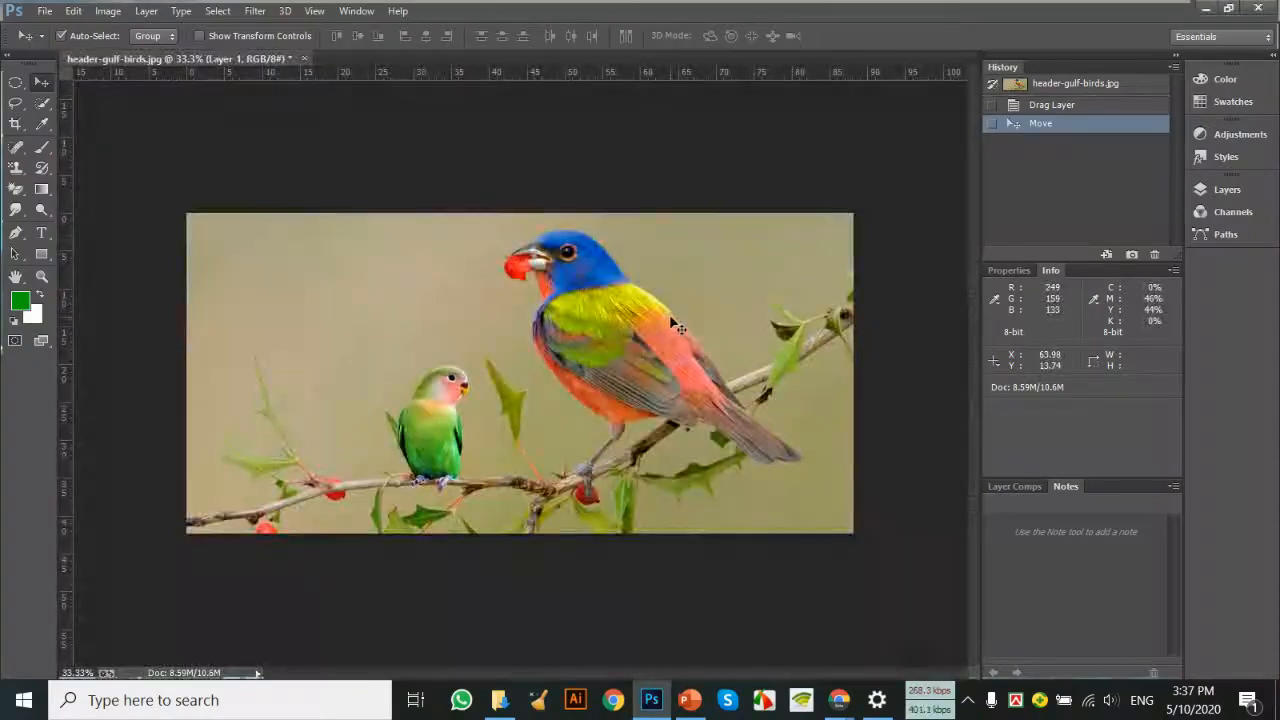
{"action": "key", "text": "ctrl+plus"}
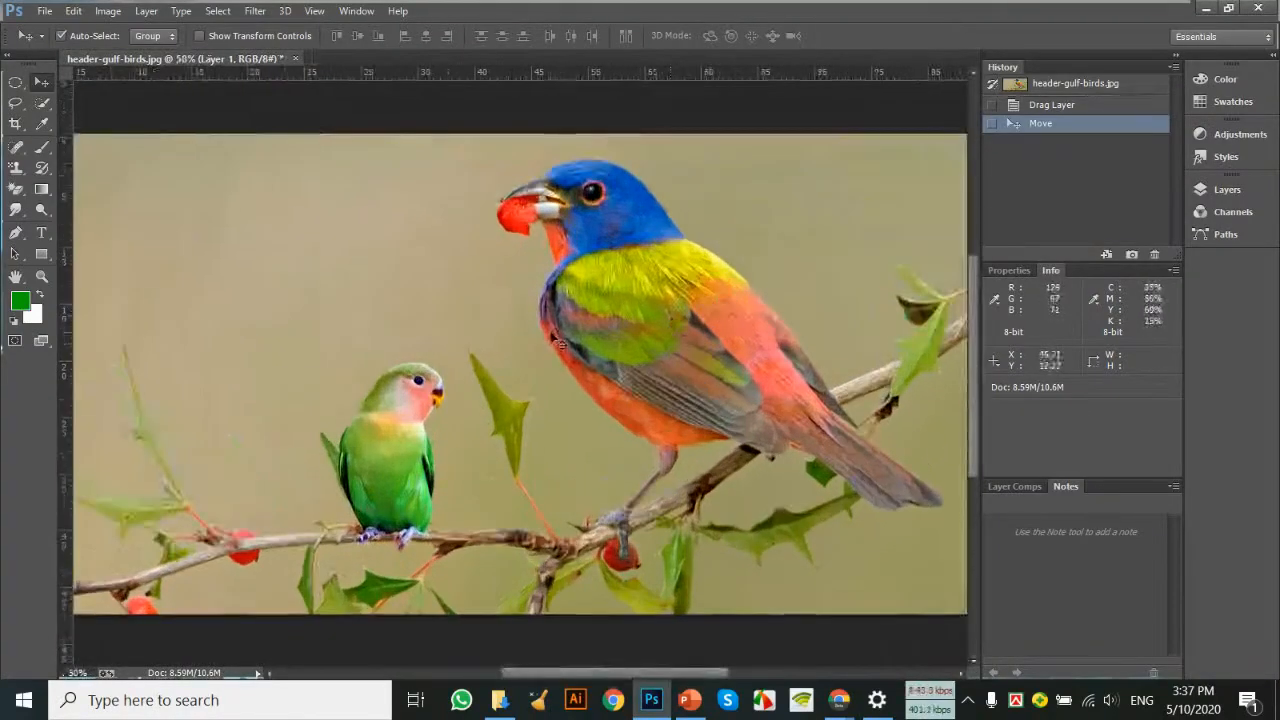
{"action": "scroll", "coordinate": [557, 340], "scroll_direction": "down", "scroll_amount": 1}
{"action": "scroll", "coordinate": [535, 360], "scroll_direction": "up", "scroll_amount": 1}
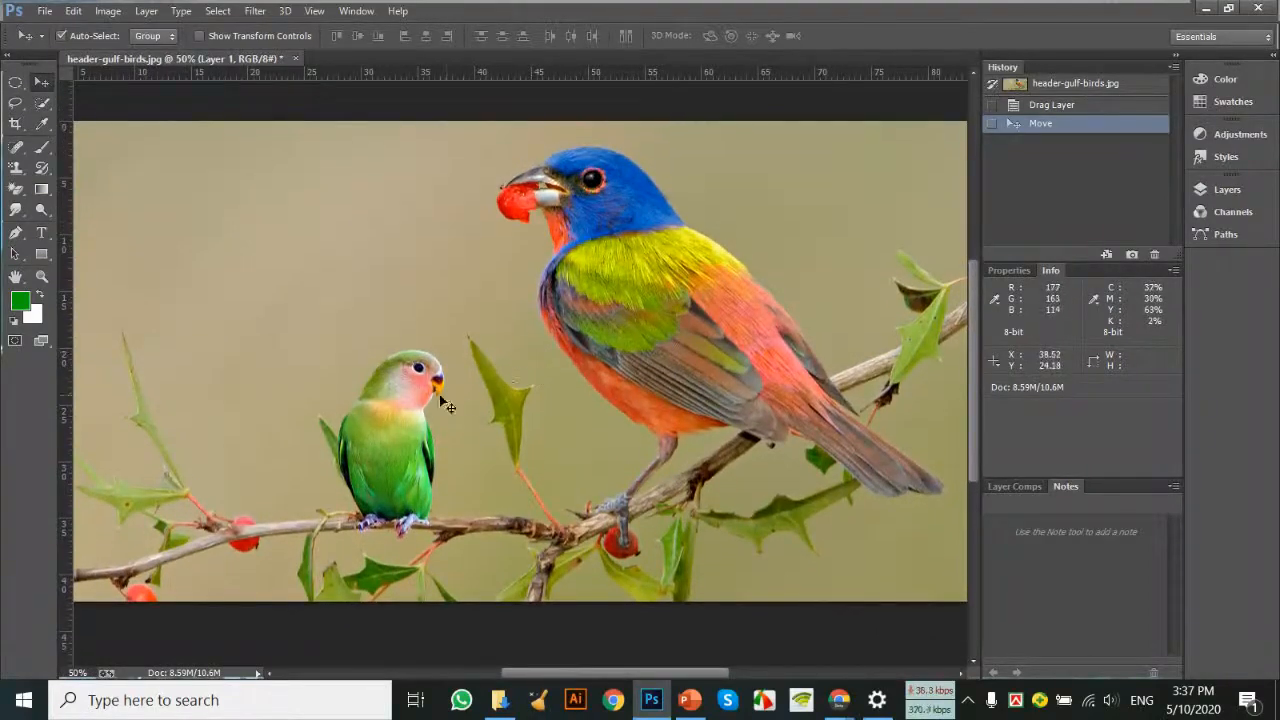
{"action": "left_click_drag", "start_coordinate": [398, 428], "coordinate": [263, 414]}
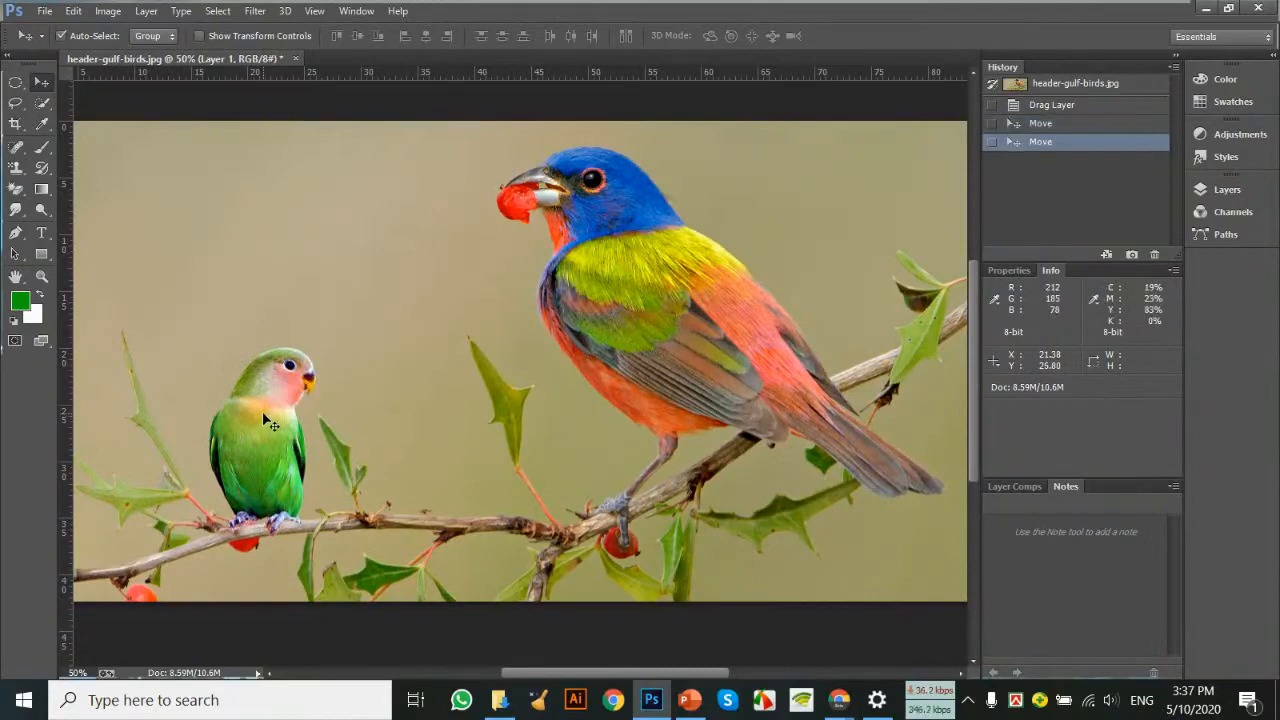
Enlarge the parrot to about 187% with Free Transform and shift it slightly down and left so its feet rest on the branch.
{"action": "key", "text": "ctrl+t"}
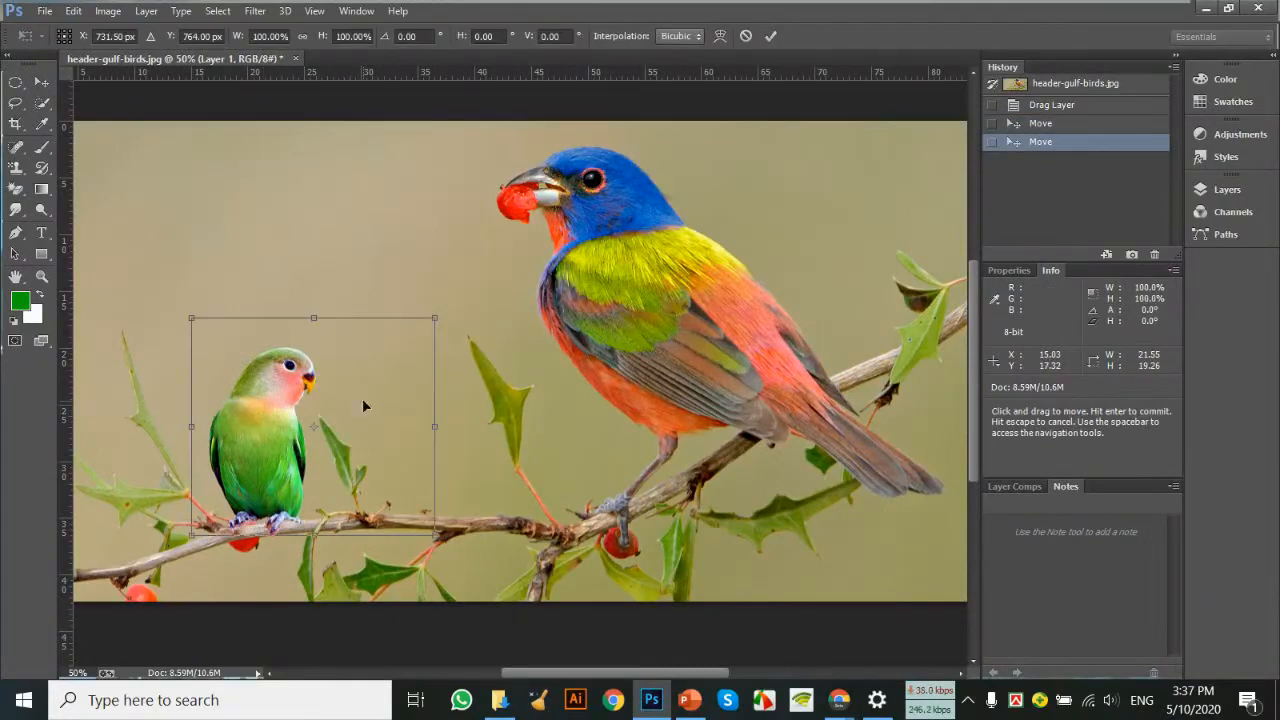
{"action": "left_click_drag", "start_coordinate": [434, 318], "coordinate": [445, 405]}
{"action": "scroll", "coordinate": [500, 380], "scroll_direction": "down", "scroll_amount": 5}
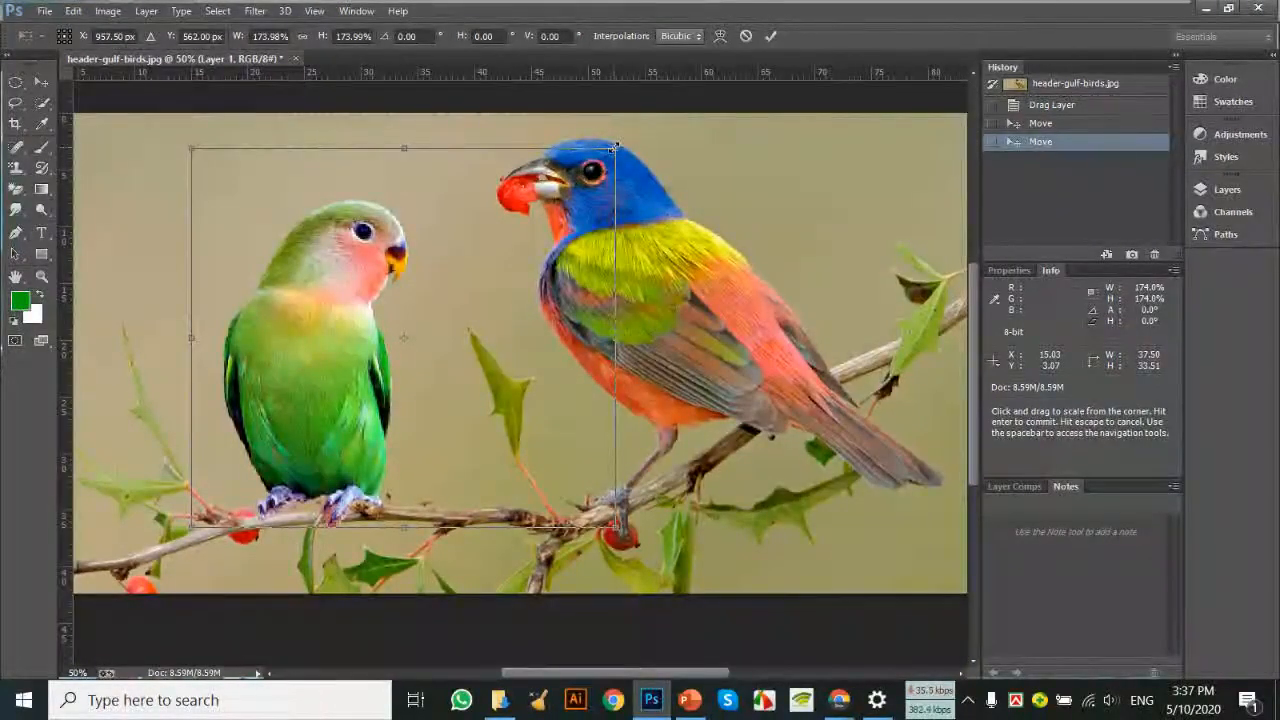
{"action": "left_click_drag", "start_coordinate": [615, 148], "coordinate": [629, 101]}
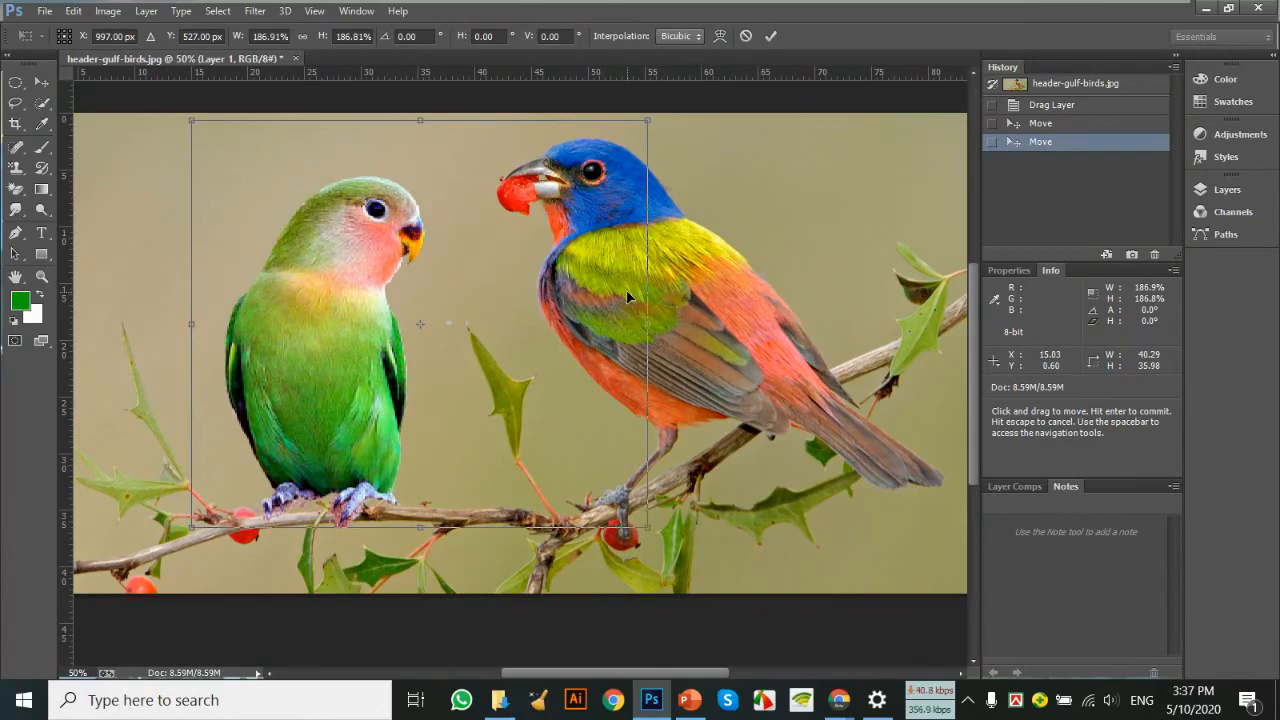
{"action": "key", "text": "Return"}
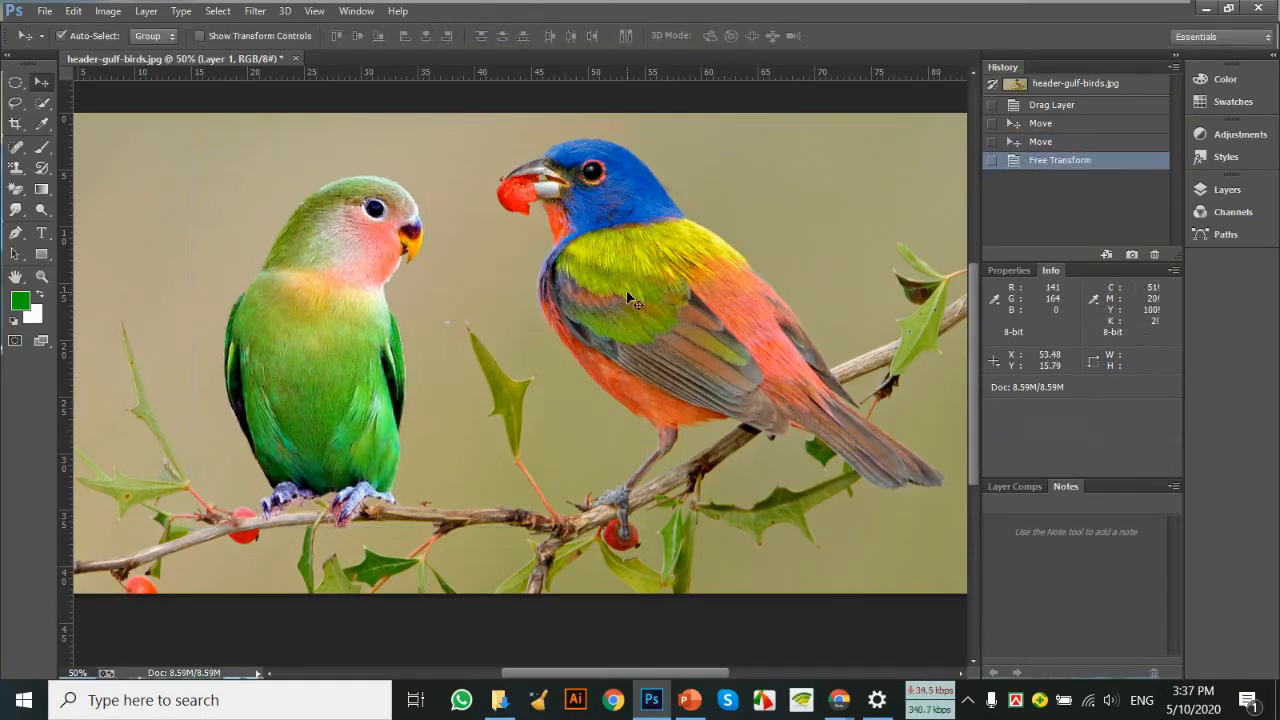
{"action": "left_click_drag", "start_coordinate": [333, 338], "coordinate": [297, 357]}
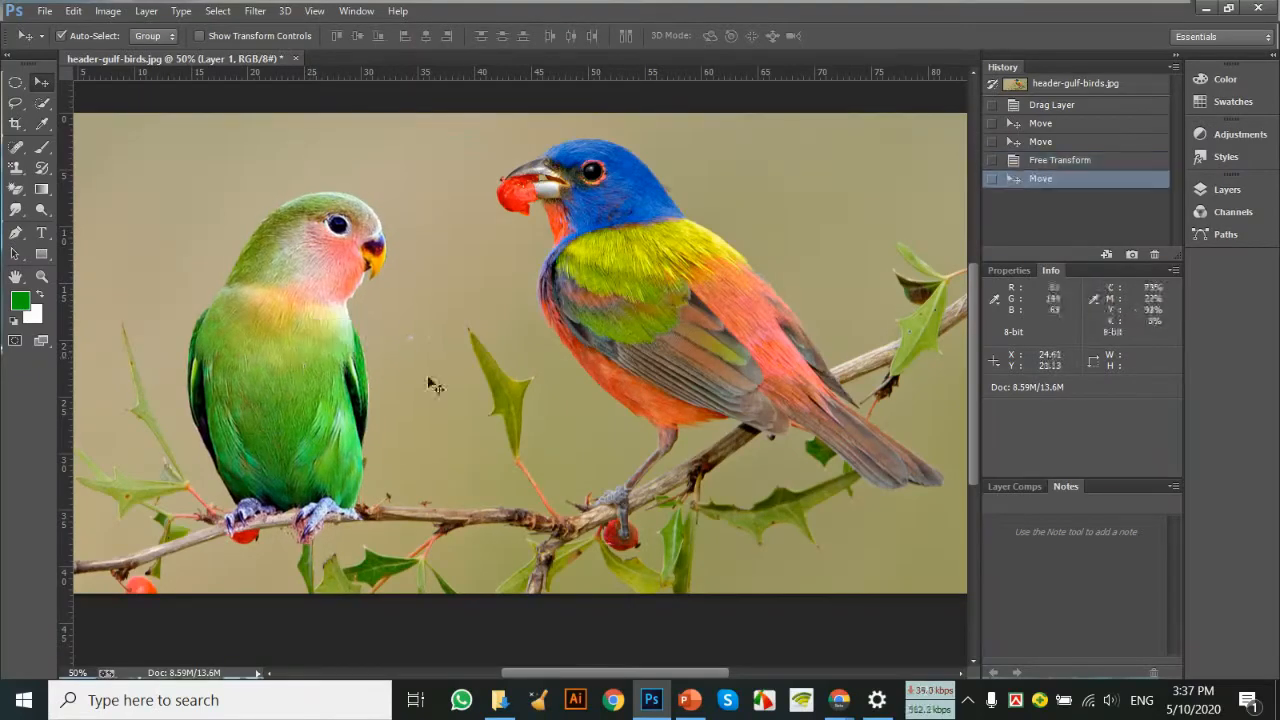
Duplicate the parrot toward the other bird, scale the copy to about 56%, and seat it on the branch between them.
{"action": "left_click", "coordinate": [428, 378]}
{"action": "key", "text": "ctrl+minus"}
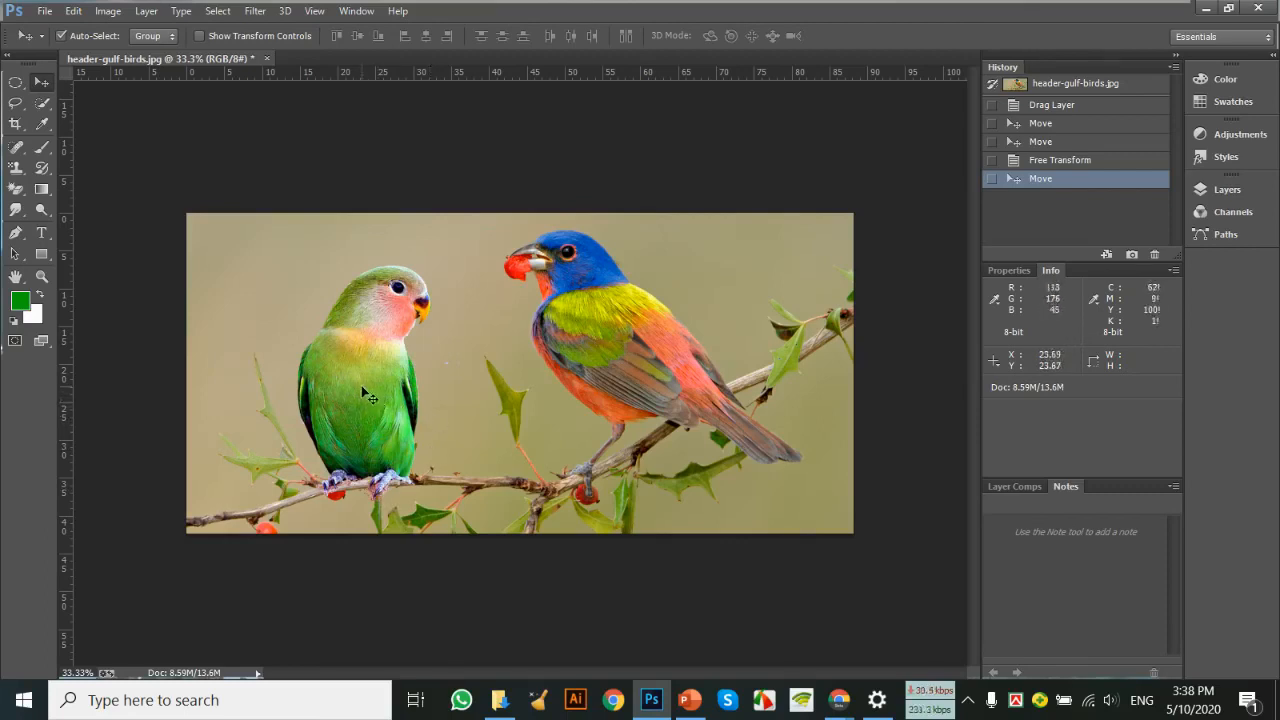
{"action": "left_click_drag", "start_coordinate": [355, 387], "coordinate": [479, 381]}
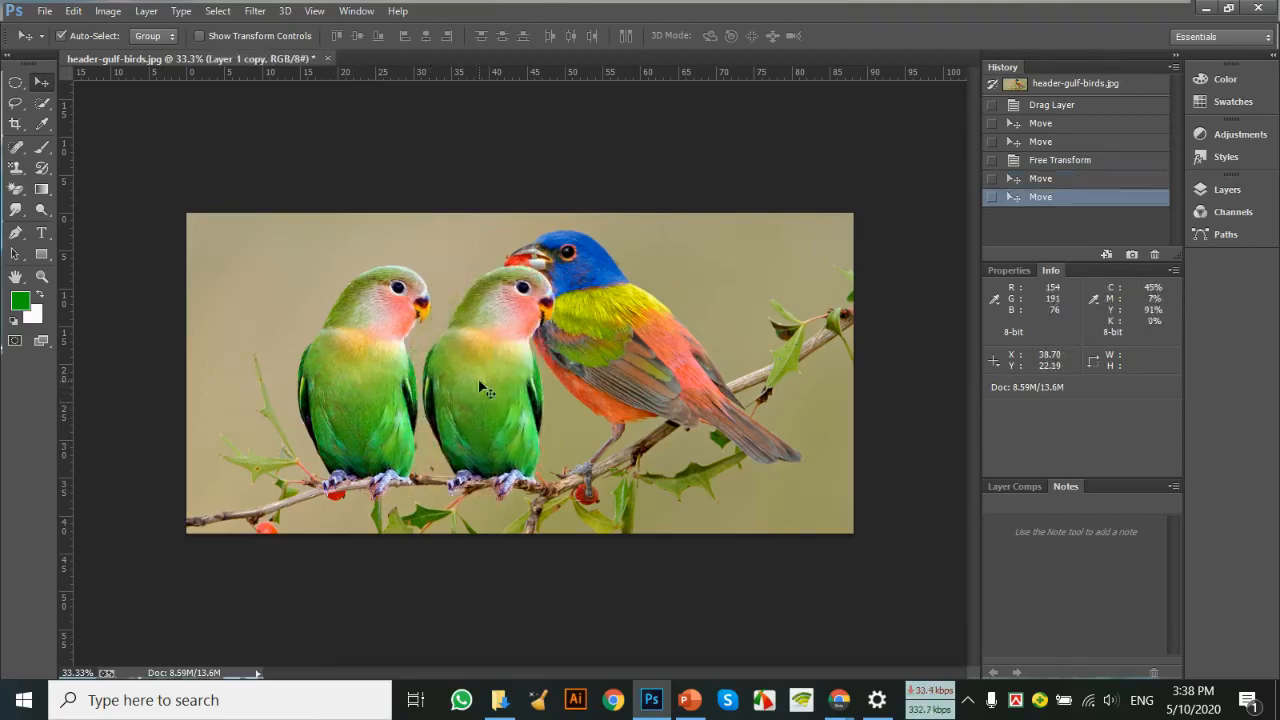
{"action": "key", "text": "ctrl+t"}
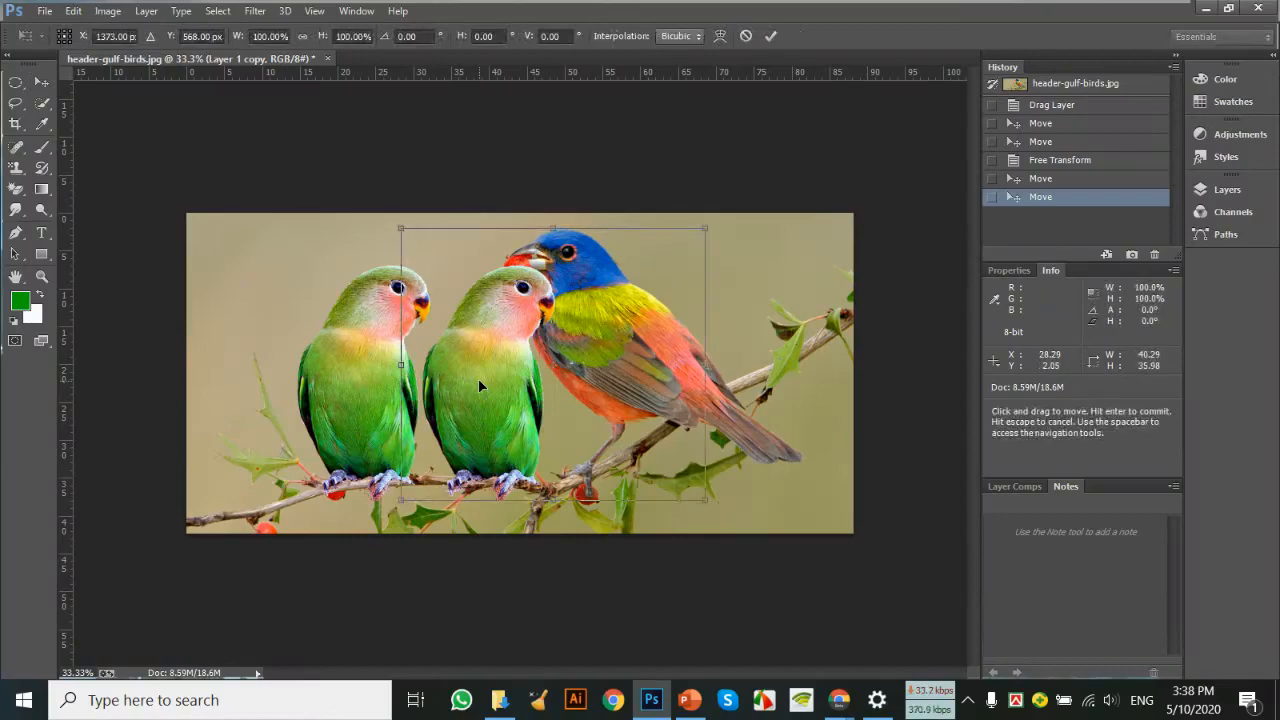
{"action": "left_click_drag", "start_coordinate": [704, 224], "coordinate": [572, 347]}
{"action": "left_click_drag", "start_coordinate": [471, 413], "coordinate": [492, 402]}
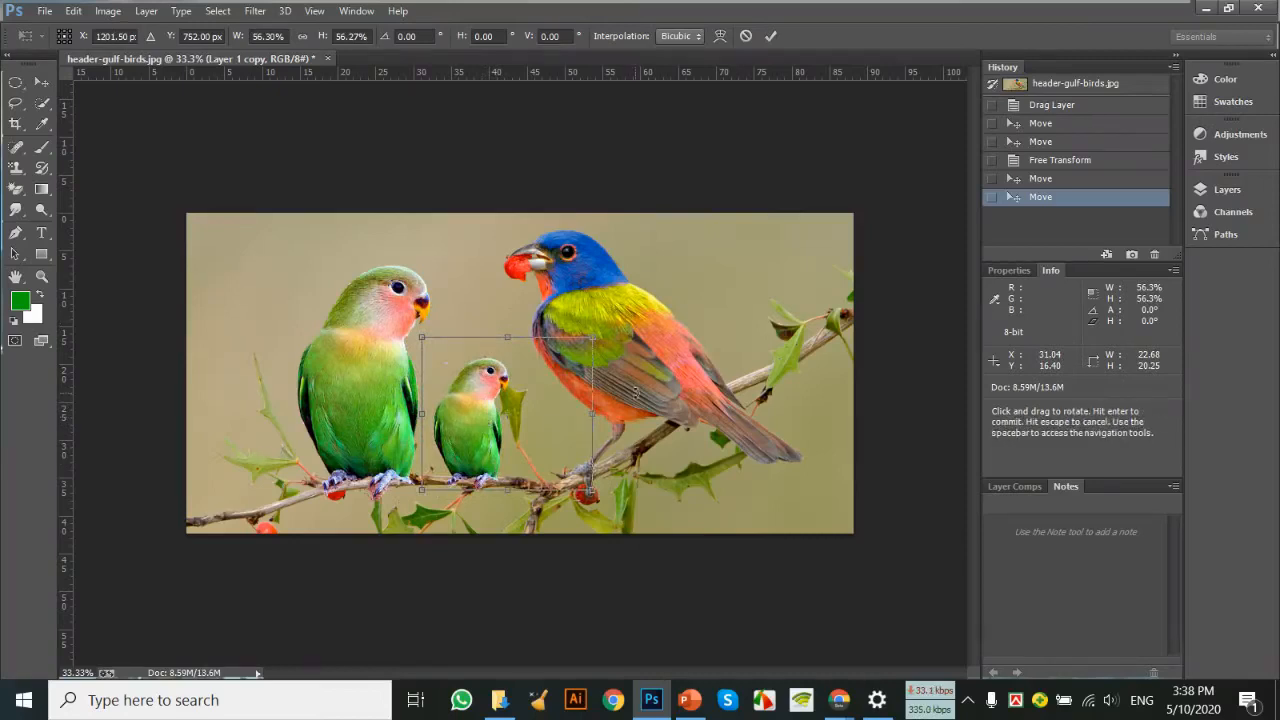
{"action": "key", "text": "Return"}
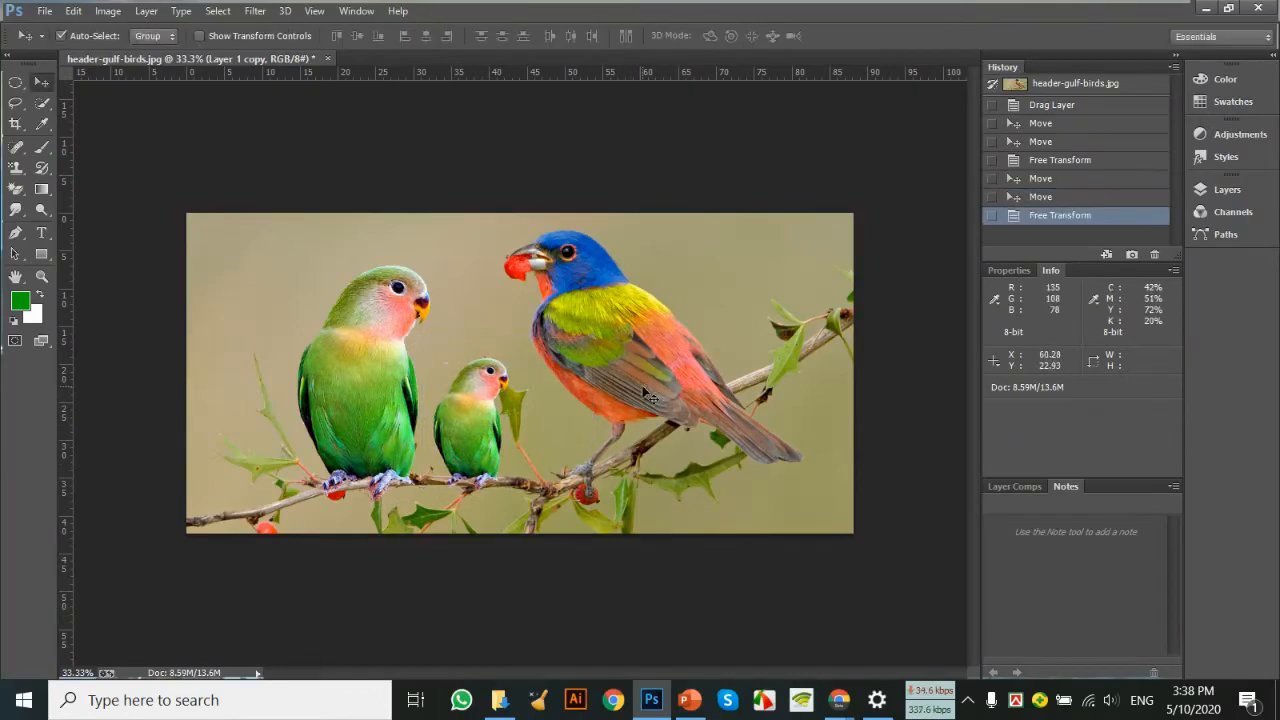
Show the Eraser, Background Eraser and Magic Eraser variants, choosing the Magic Eraser tool.
{"action": "left_click", "coordinate": [14, 169]}
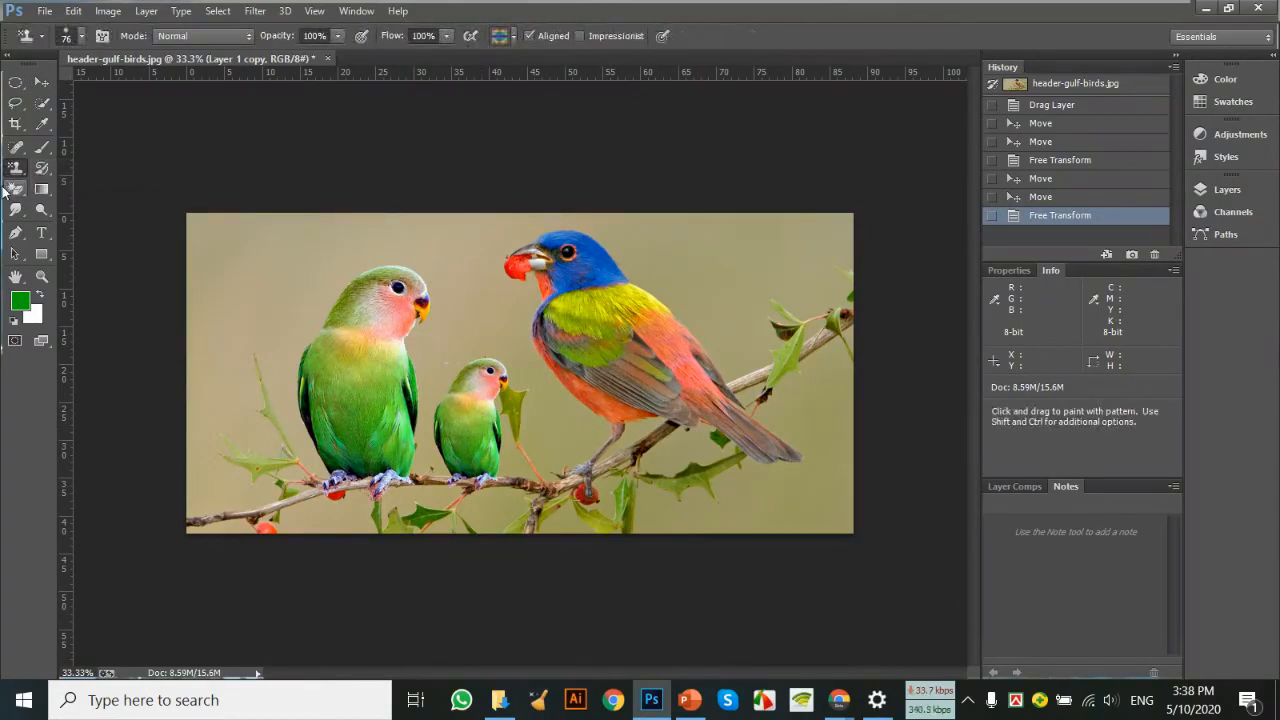
{"action": "left_click", "coordinate": [9, 189]}
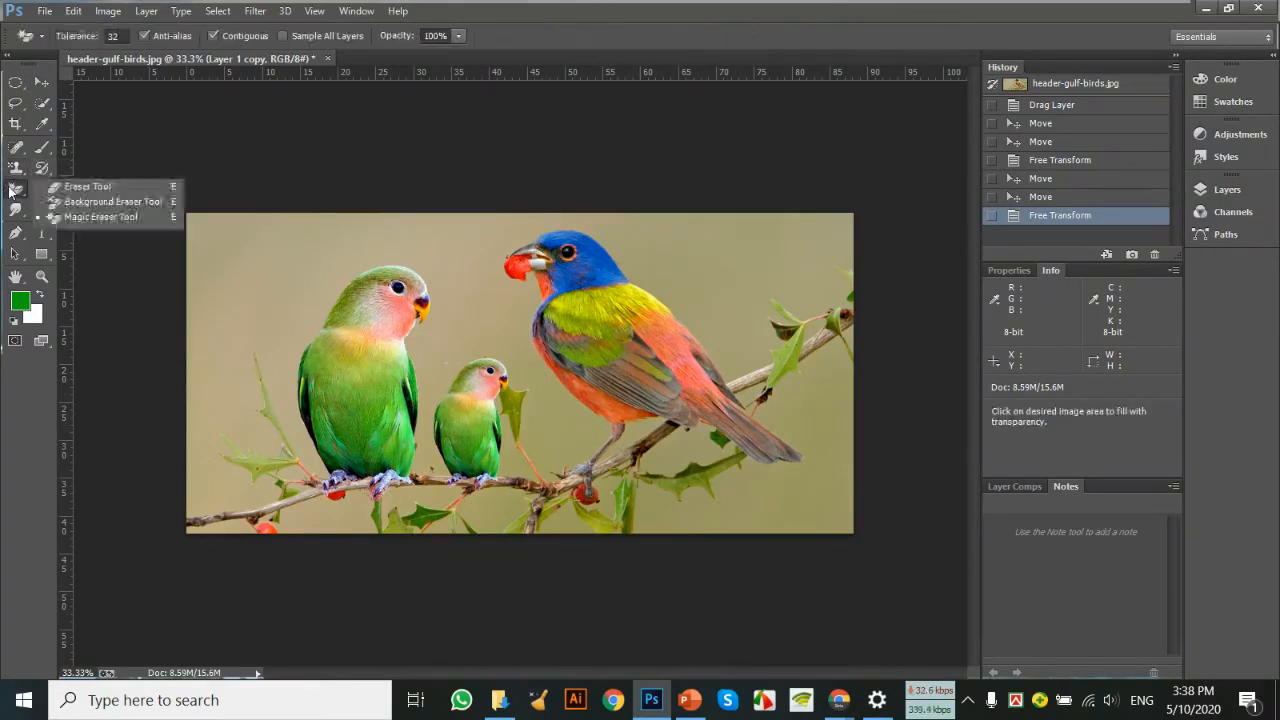
{"action": "left_click", "coordinate": [125, 217]}
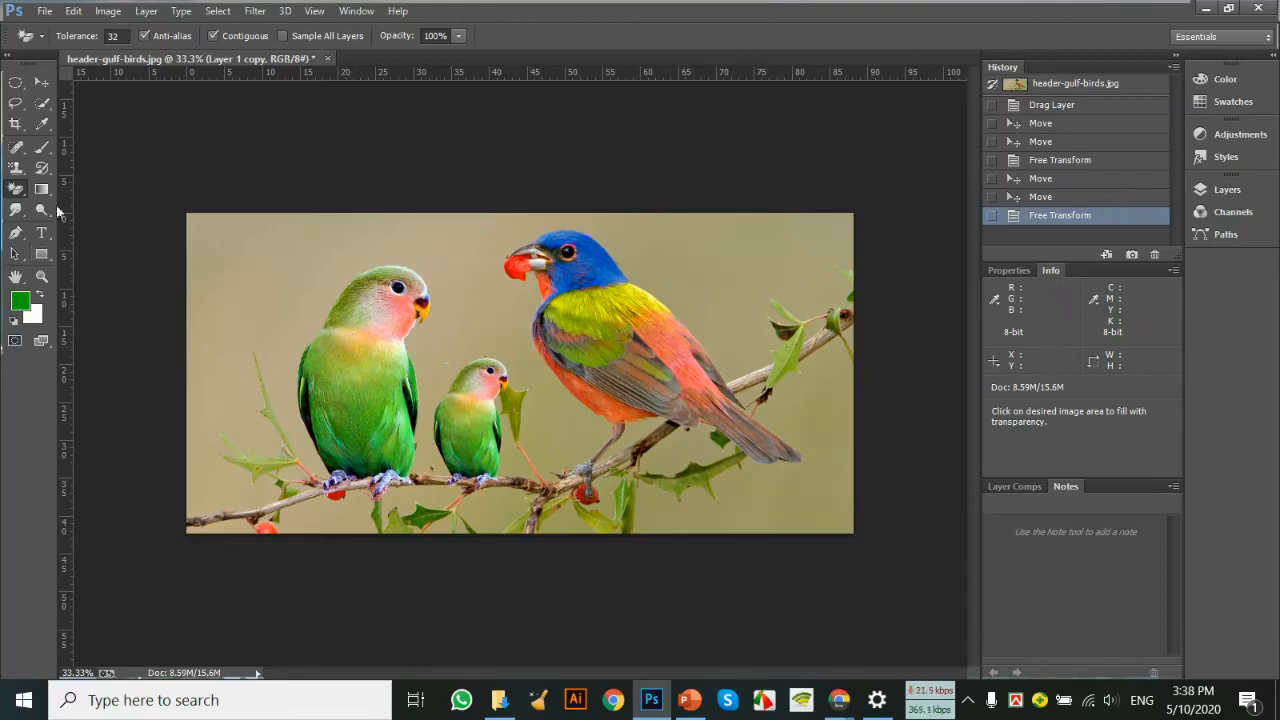
{"action": "left_click", "coordinate": [21, 190]}
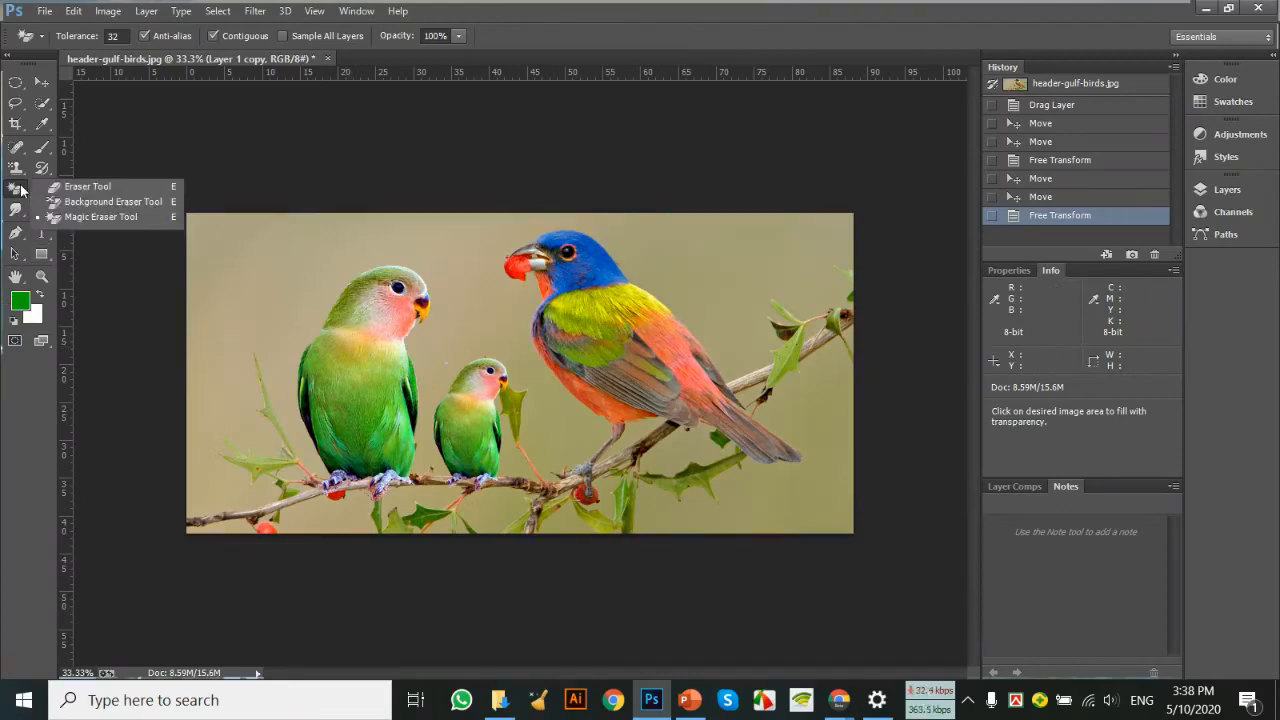
{"action": "left_click", "coordinate": [141, 219]}
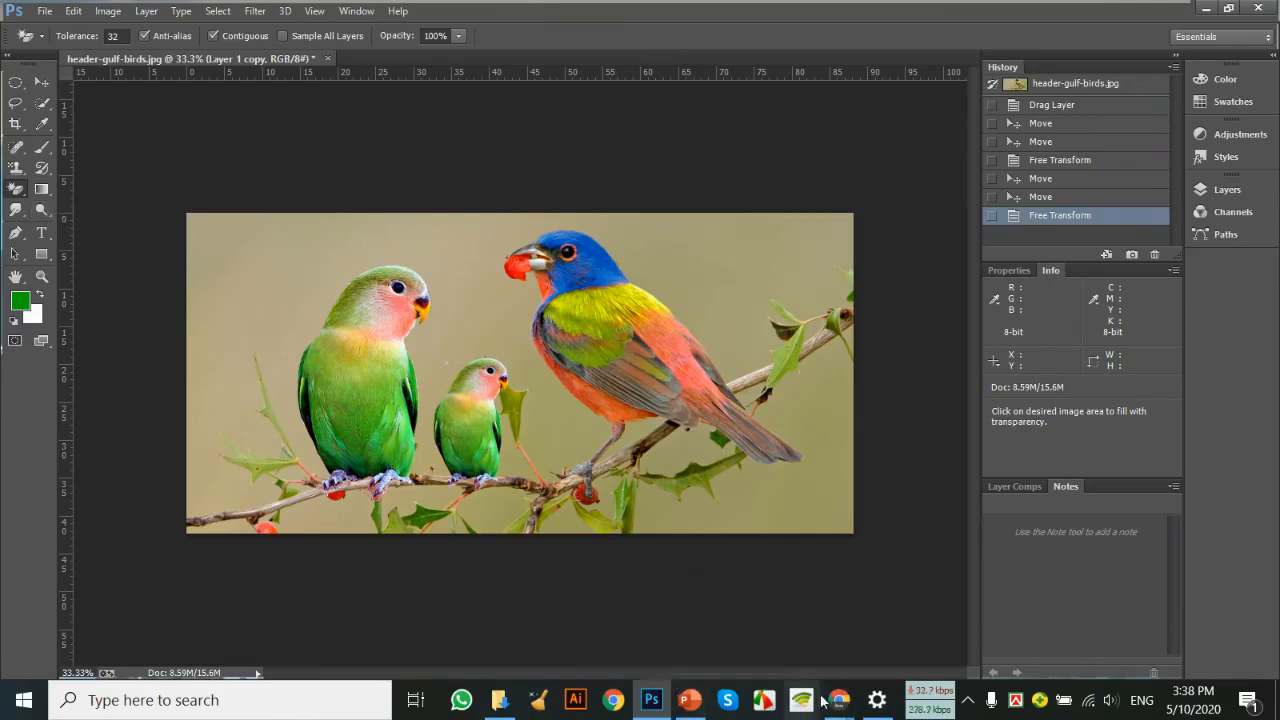
Switch to the Facebook Live Producer page, close the floating post window, and read through the viewers' comments.
{"action": "mouse_move", "coordinate": [840, 697]}
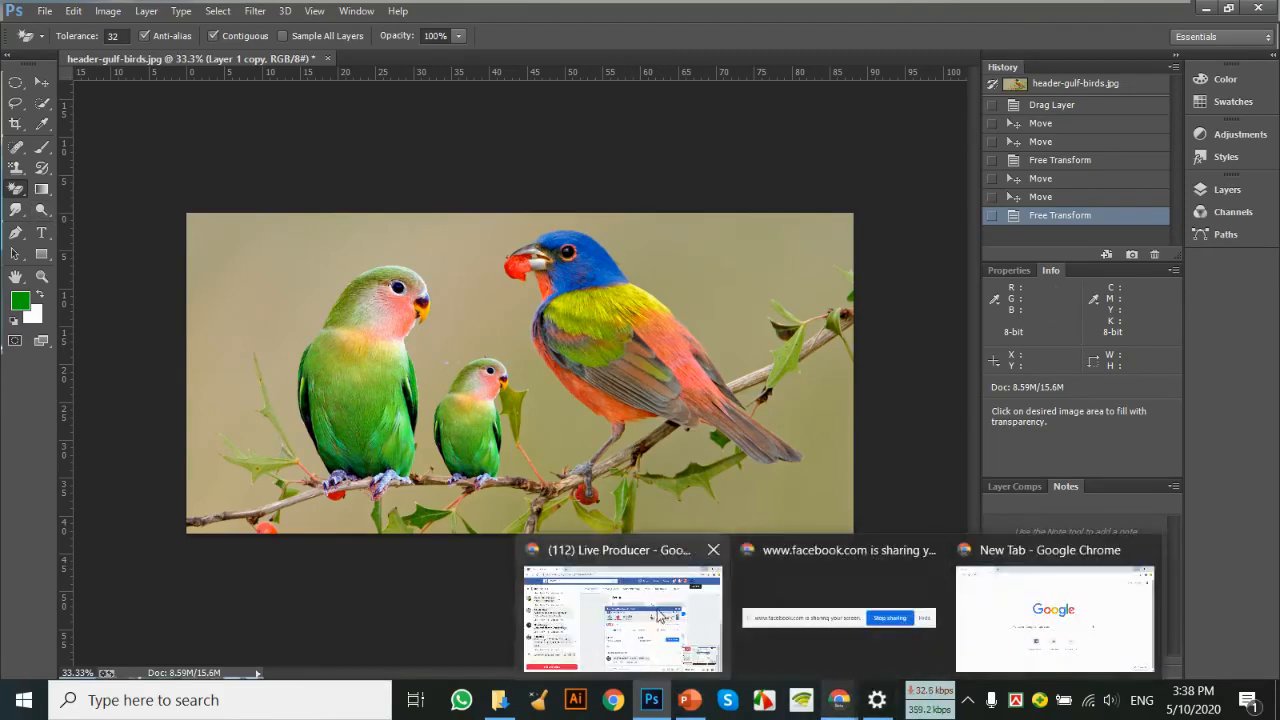
{"action": "left_click", "coordinate": [623, 612]}
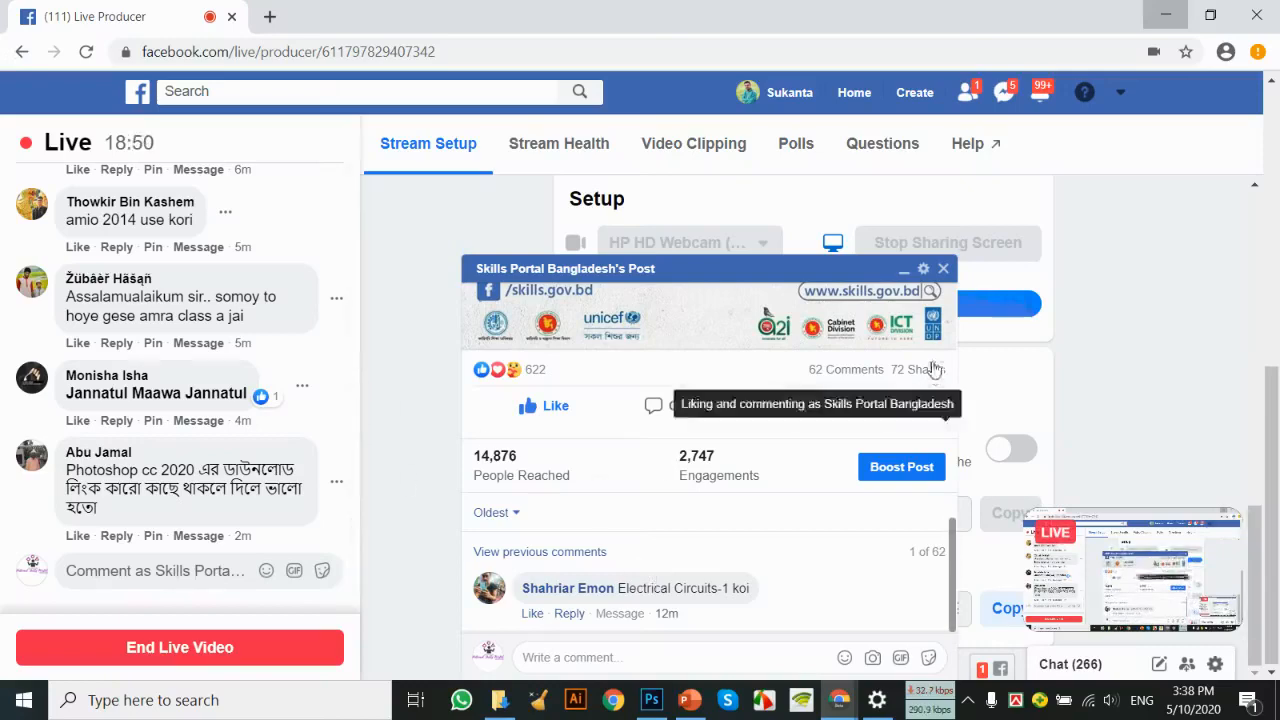
{"action": "left_click", "coordinate": [942, 270]}
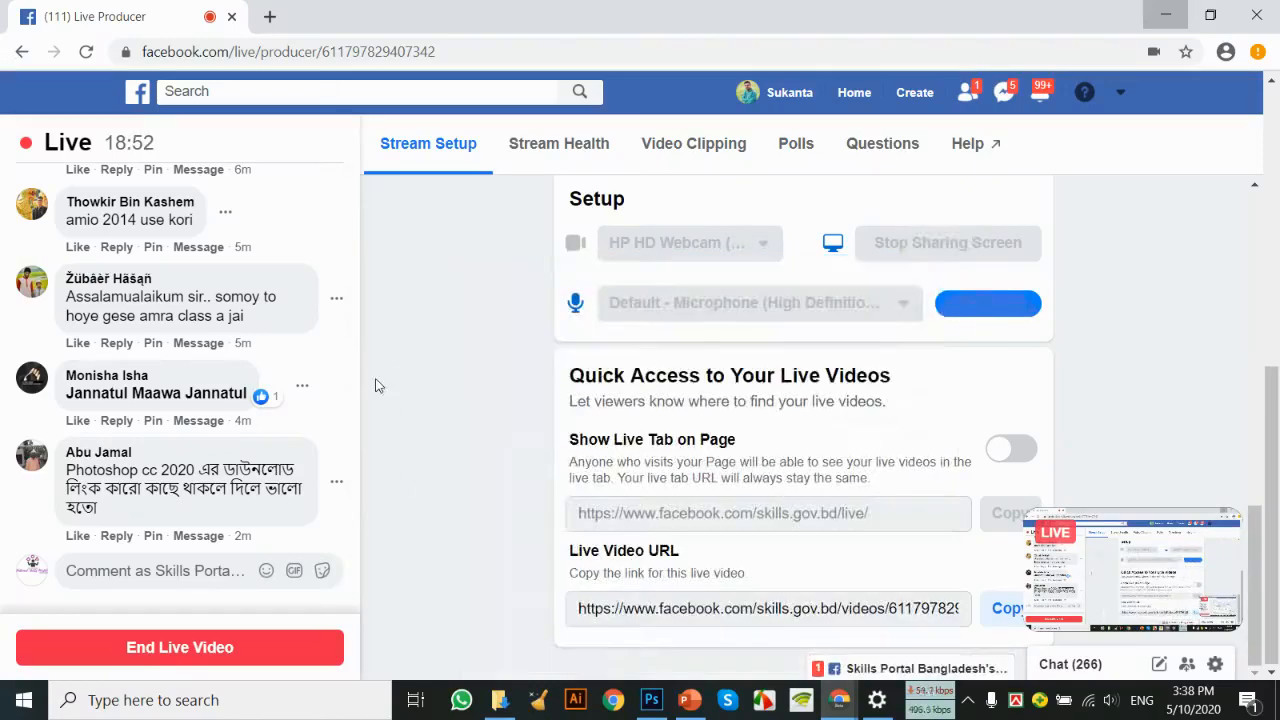
{"action": "scroll", "coordinate": [300, 380], "scroll_direction": "up", "scroll_amount": 5}
{"action": "scroll", "coordinate": [274, 380], "scroll_direction": "down", "scroll_amount": 6}
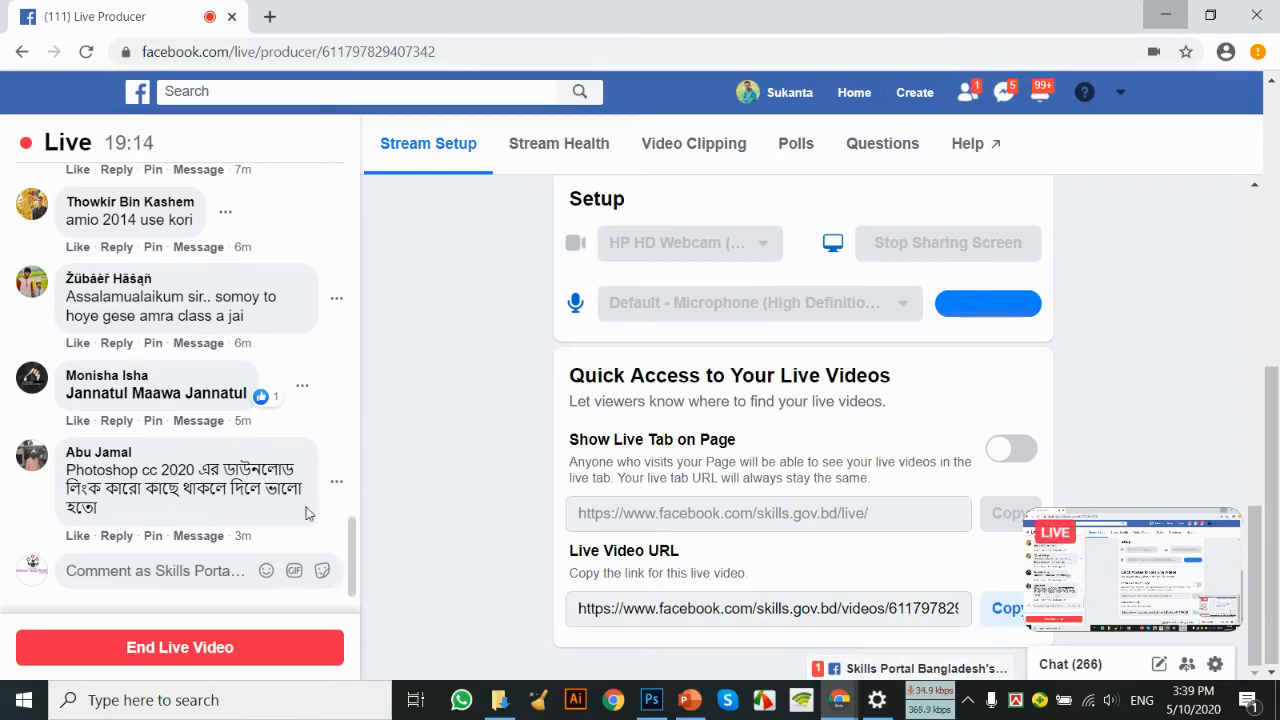
Look back over the earlier viewers' comments on the live stream, returning to the newest ones.
{"action": "scroll", "coordinate": [105, 450], "scroll_direction": "up", "scroll_amount": 1}
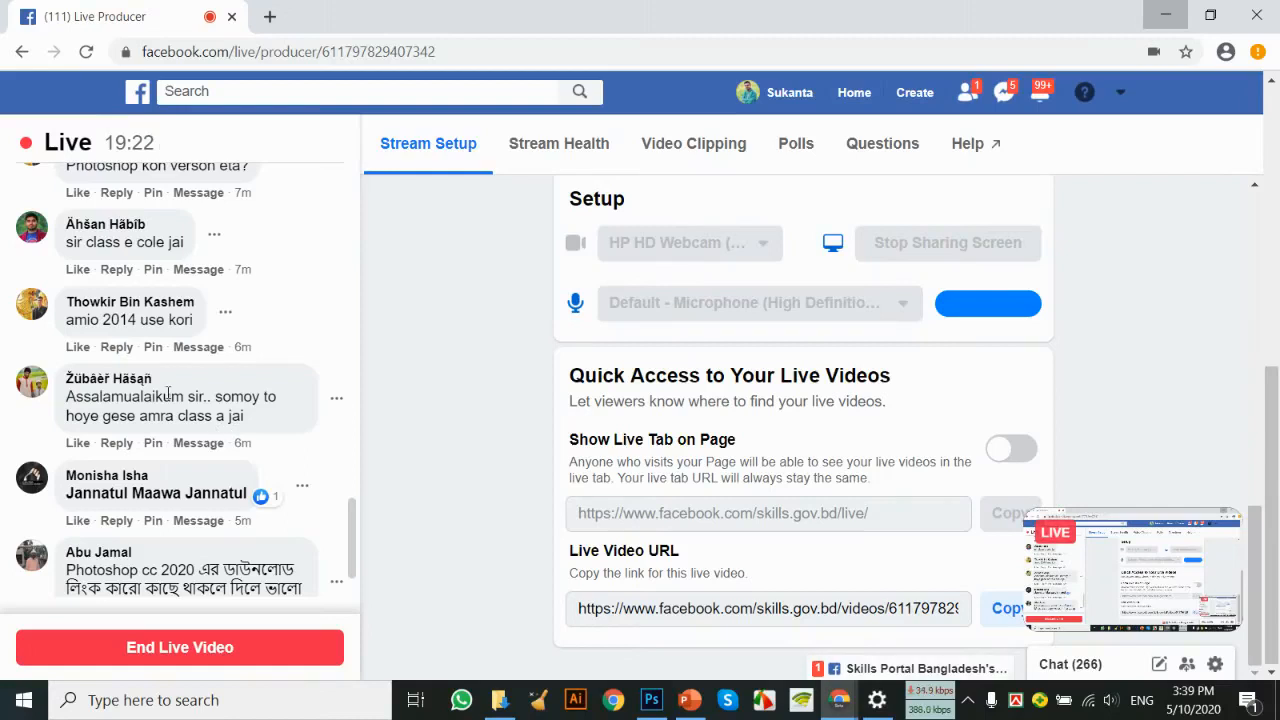
{"action": "scroll", "coordinate": [170, 400], "scroll_direction": "up", "scroll_amount": 1}
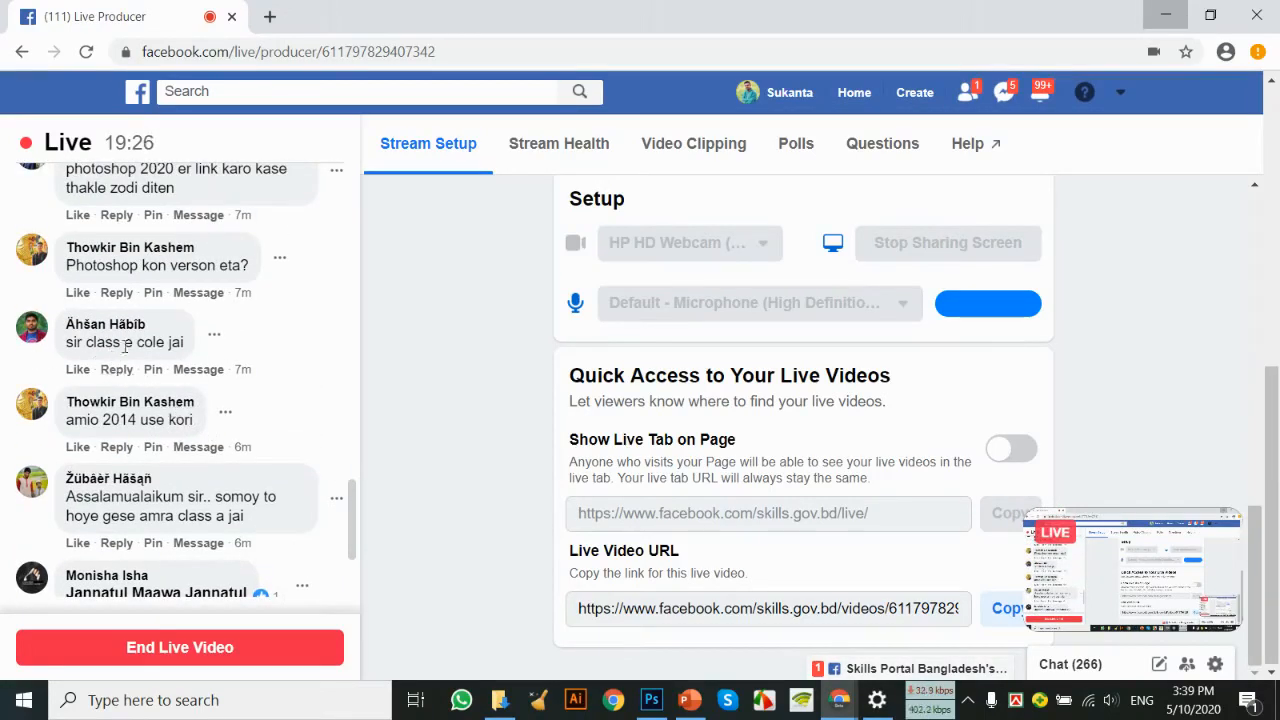
{"action": "scroll", "coordinate": [190, 360], "scroll_direction": "up", "scroll_amount": 1}
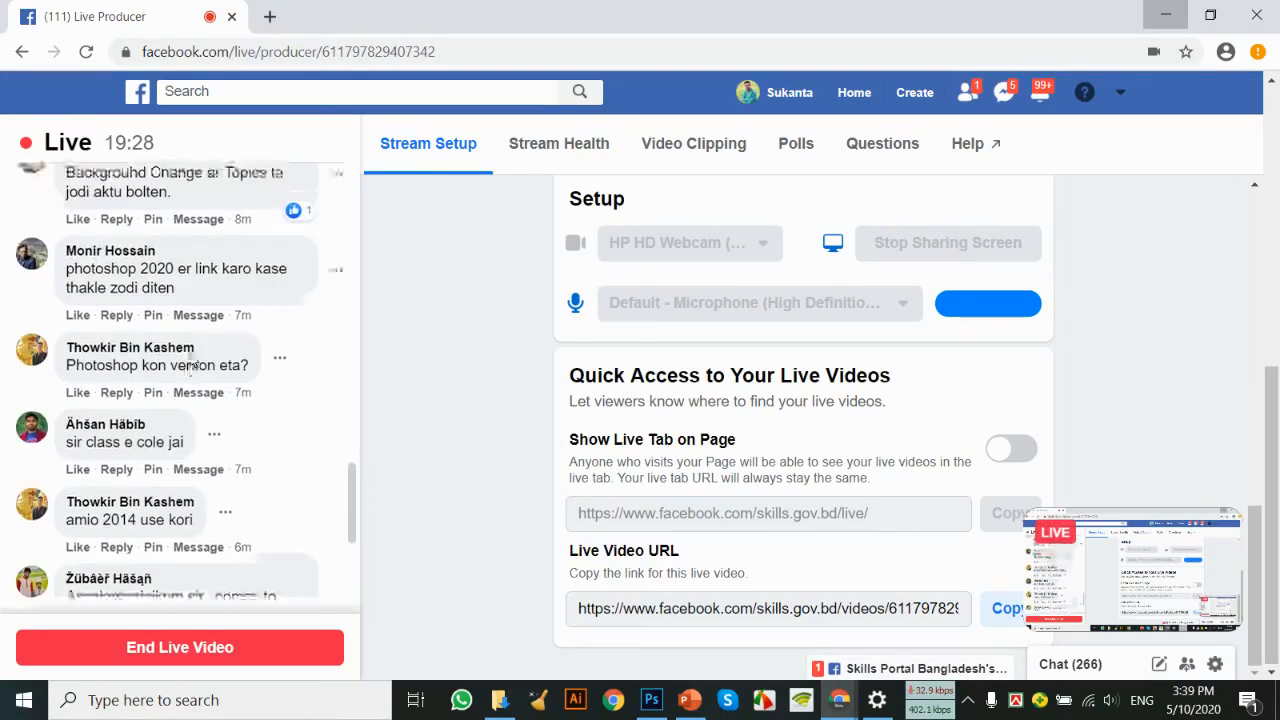
{"action": "scroll", "coordinate": [195, 380], "scroll_direction": "down", "scroll_amount": 3}
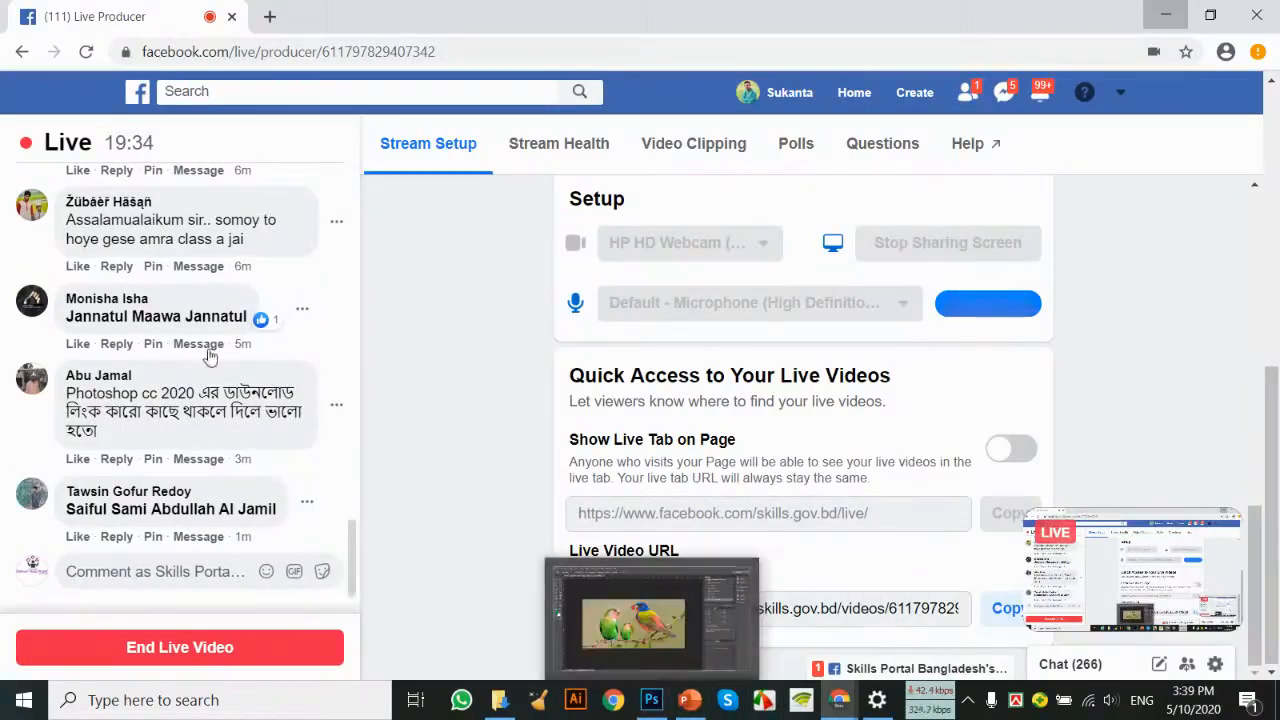
Switch to Photoshop and show the Gradient, Paint Bucket and 3D Material Drop tool group, picking the Gradient Tool.
{"action": "left_click", "coordinate": [651, 700]}
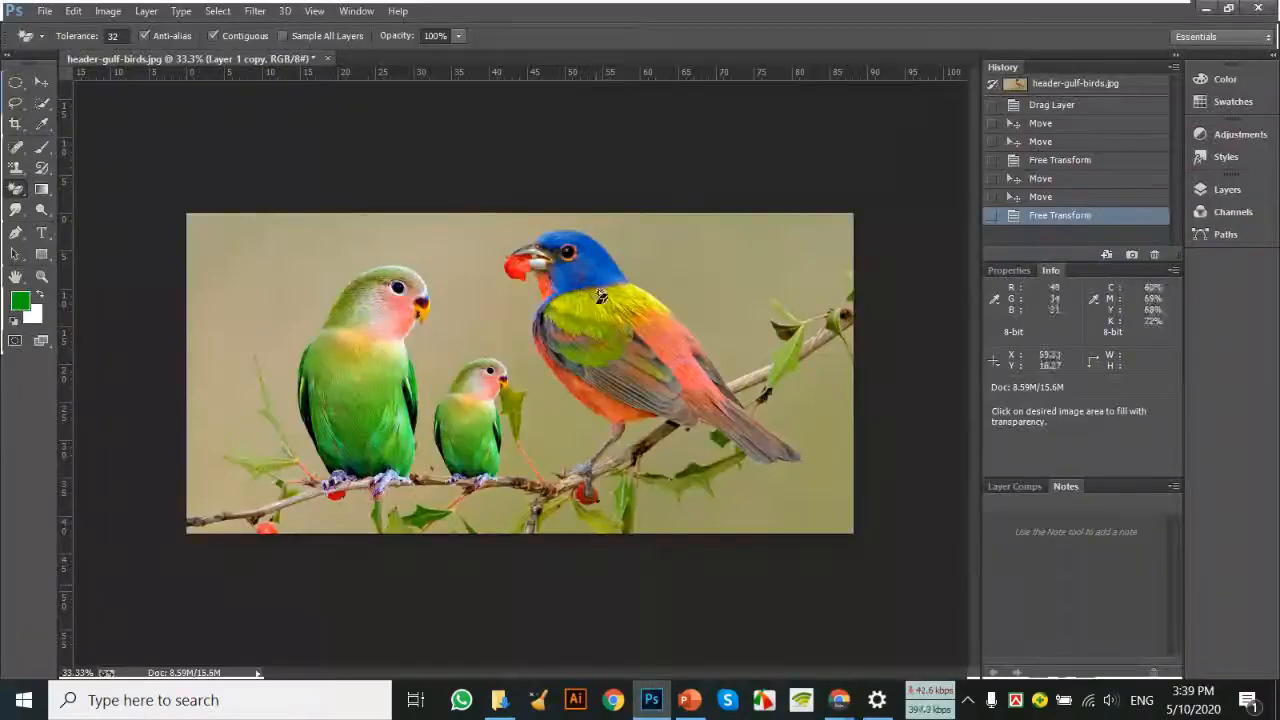
{"action": "left_click", "coordinate": [43, 84]}
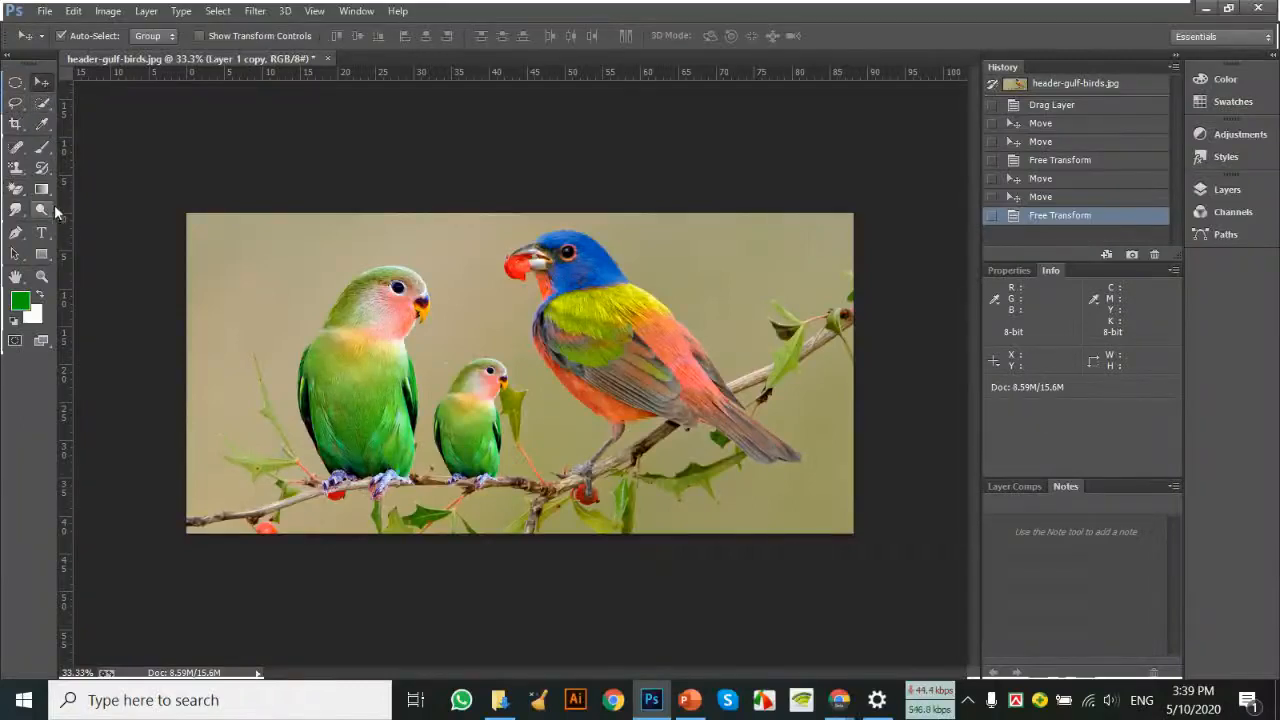
{"action": "left_click", "coordinate": [43, 188]}
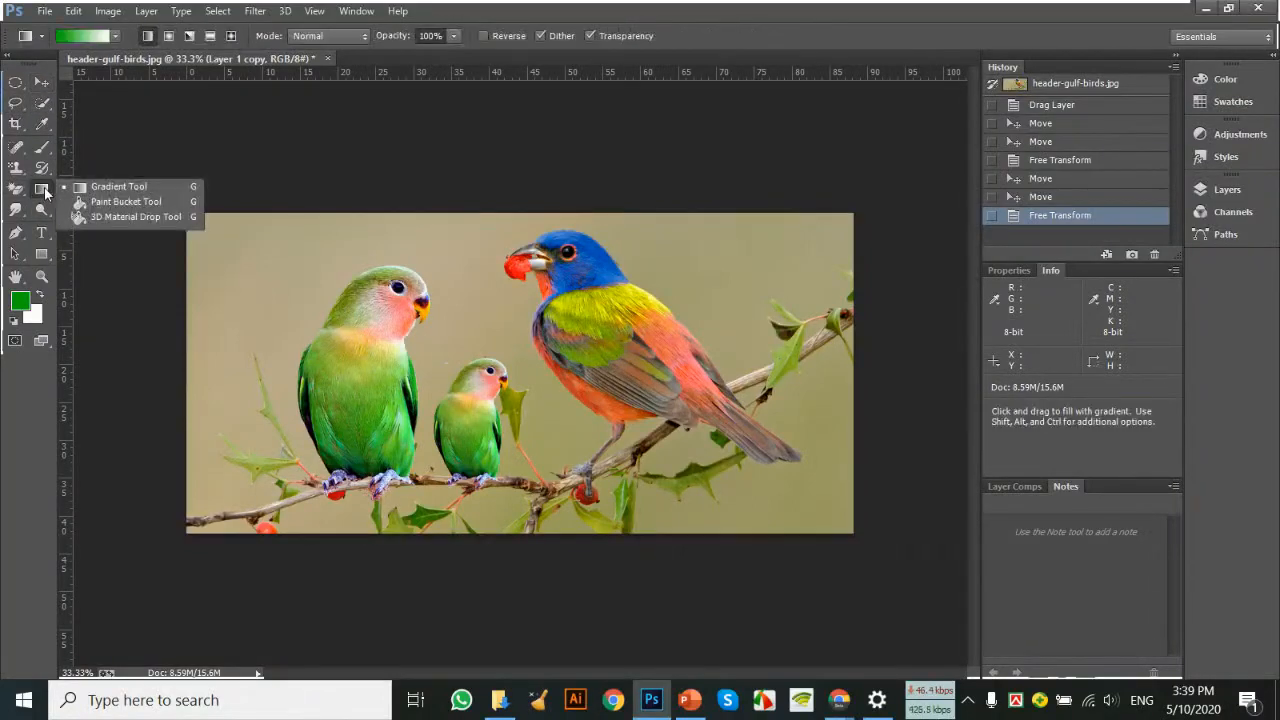
{"action": "left_click", "coordinate": [138, 187]}
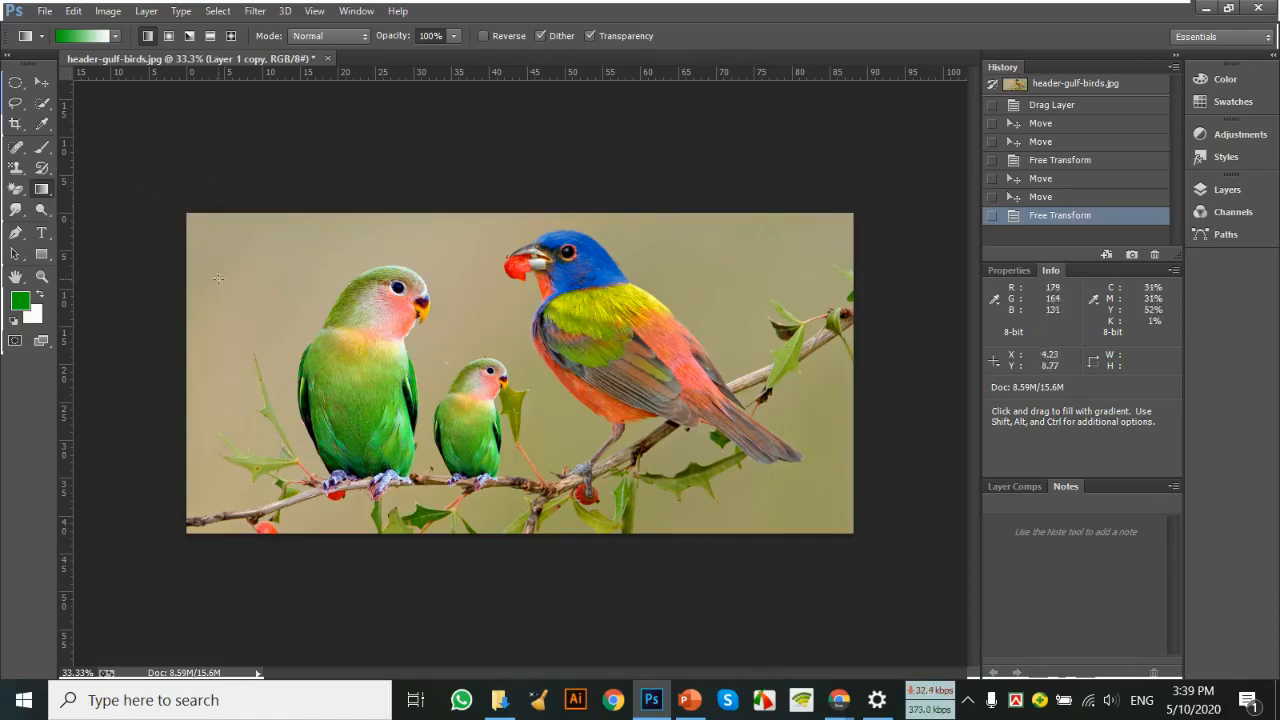
{"action": "right_click", "coordinate": [43, 200]}
{"action": "left_click", "coordinate": [138, 187]}
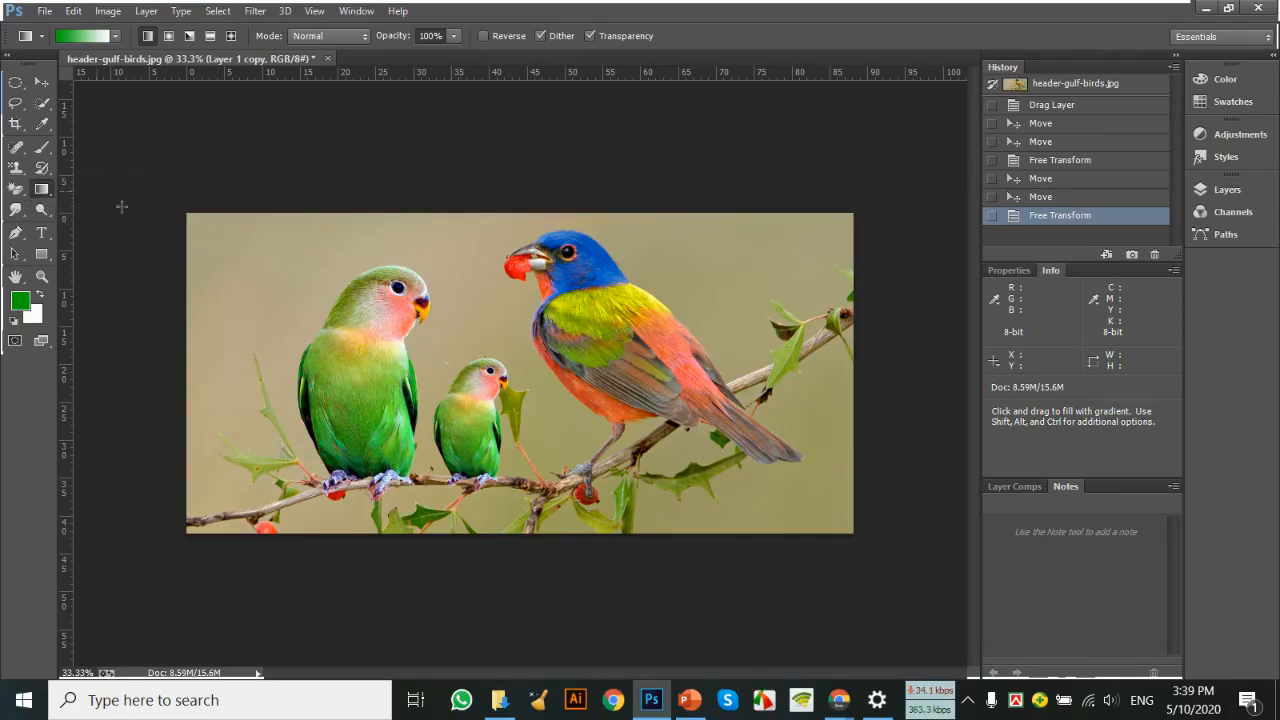
Revert header-gulf-birds.jpg to its opening history state and close it without saving.
{"action": "left_click", "coordinate": [1120, 86]}
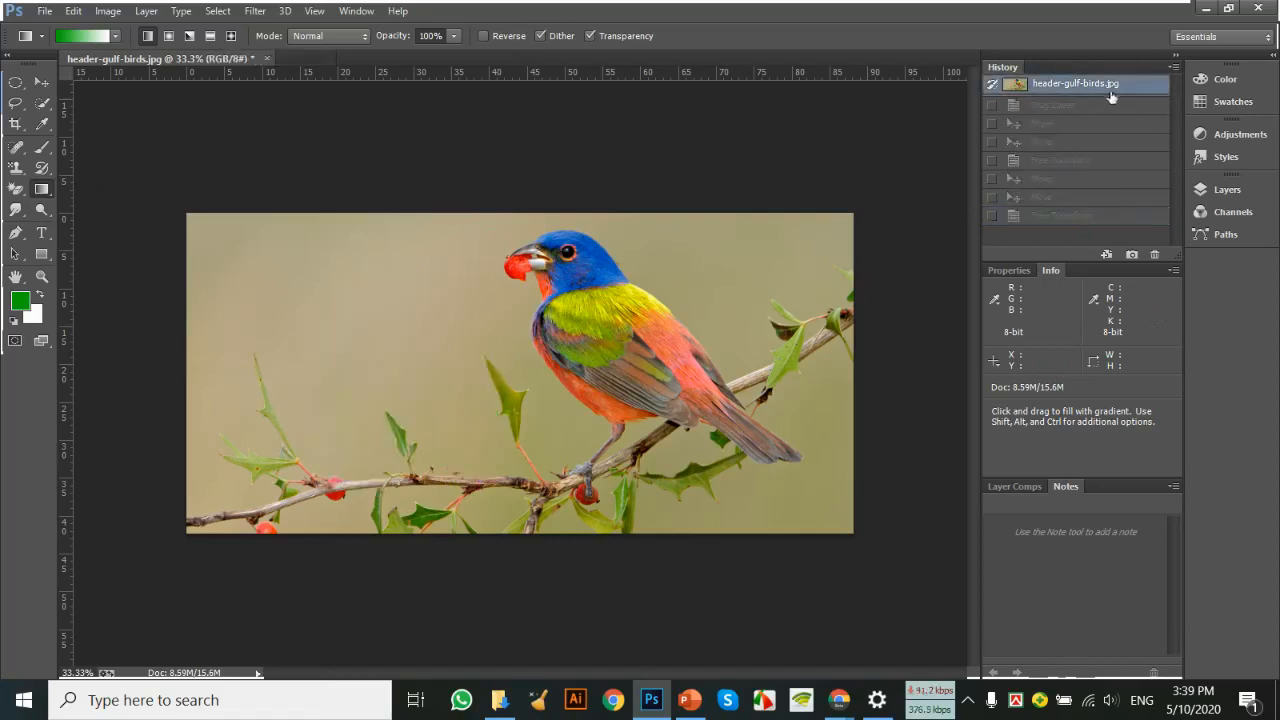
{"action": "left_click", "coordinate": [42, 81]}
{"action": "left_click", "coordinate": [267, 58]}
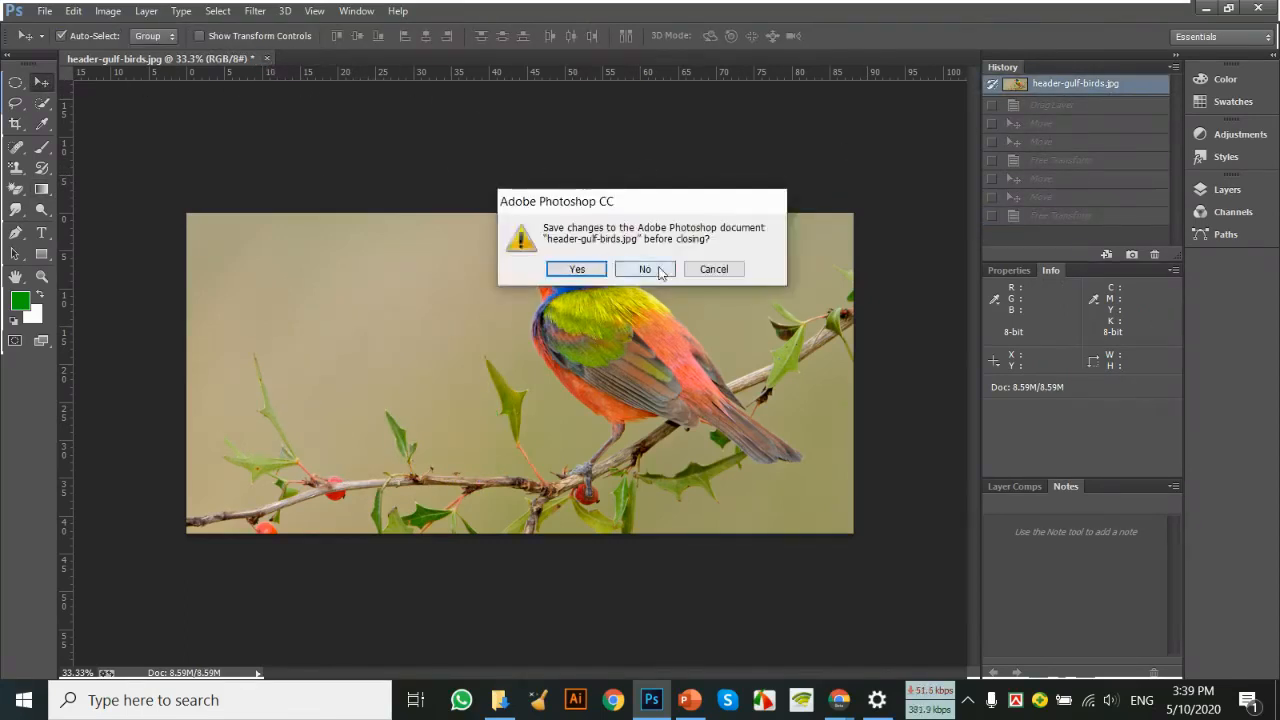
{"action": "left_click", "coordinate": [651, 267]}
Switch to the PowerPoint presentation and point out the Gradient Tool & Paint Bucket Tool line on the Class-5 slide.
{"action": "left_click", "coordinate": [690, 705]}
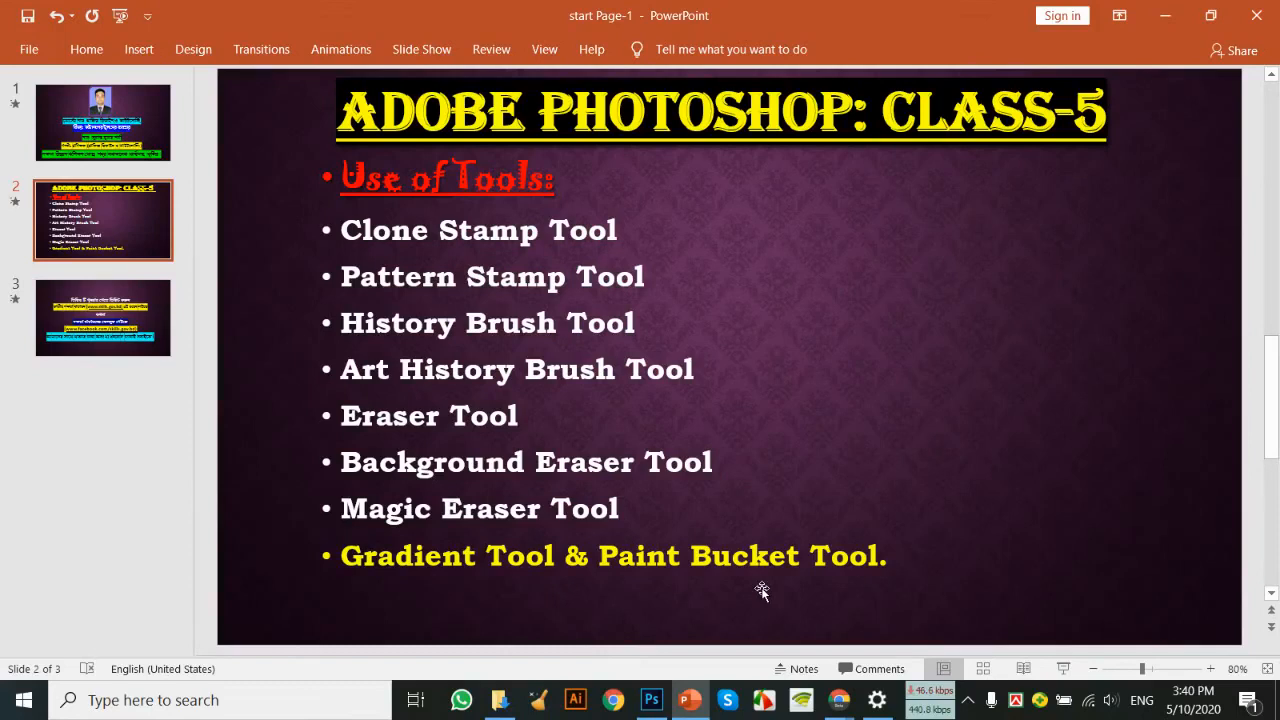
{"action": "mouse_move", "coordinate": [698, 703]}
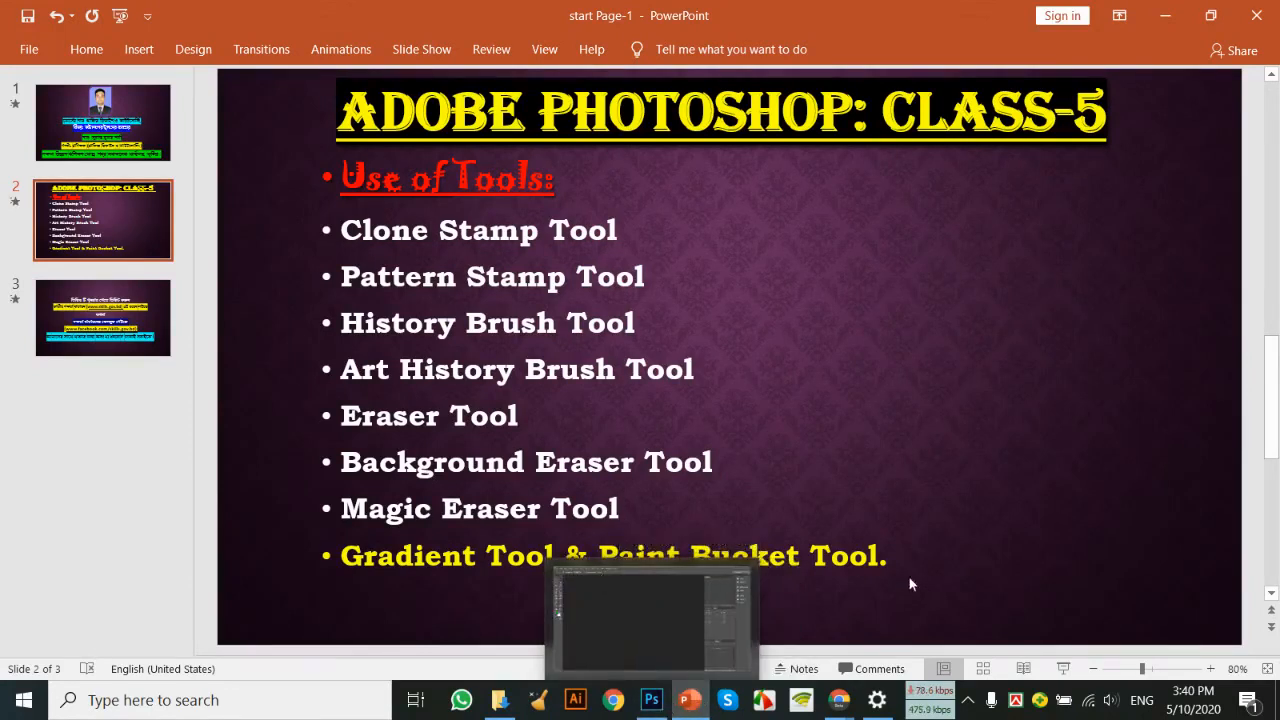
{"action": "left_click", "coordinate": [888, 556]}
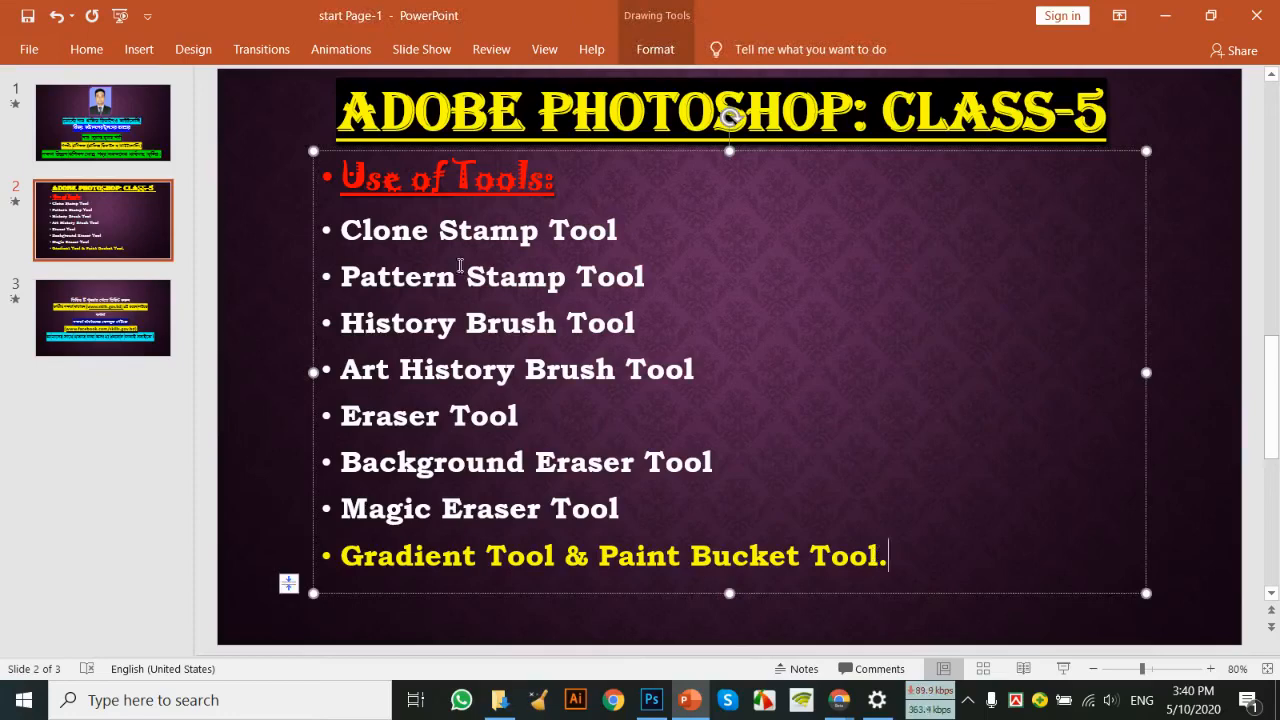
Return to Photoshop, show the Gradient tool's group again and activate the Gradient Tool.
{"action": "left_click", "coordinate": [651, 701]}
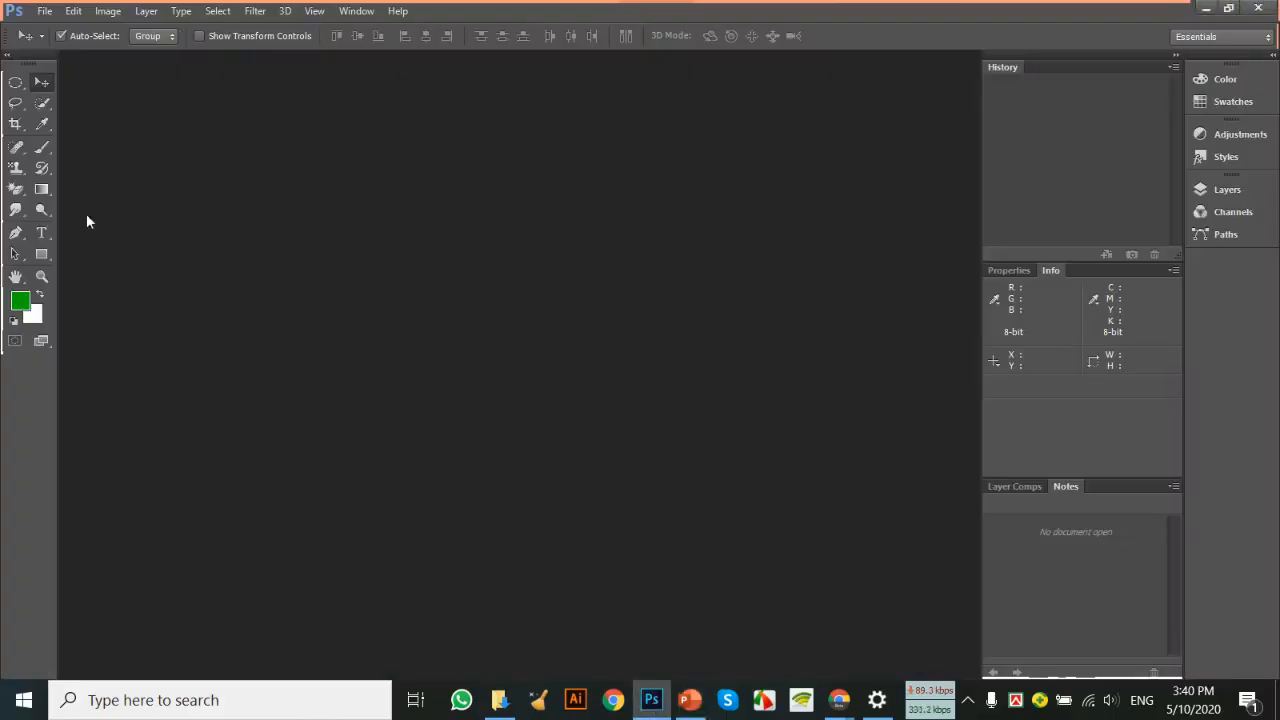
{"action": "left_click", "coordinate": [50, 190]}
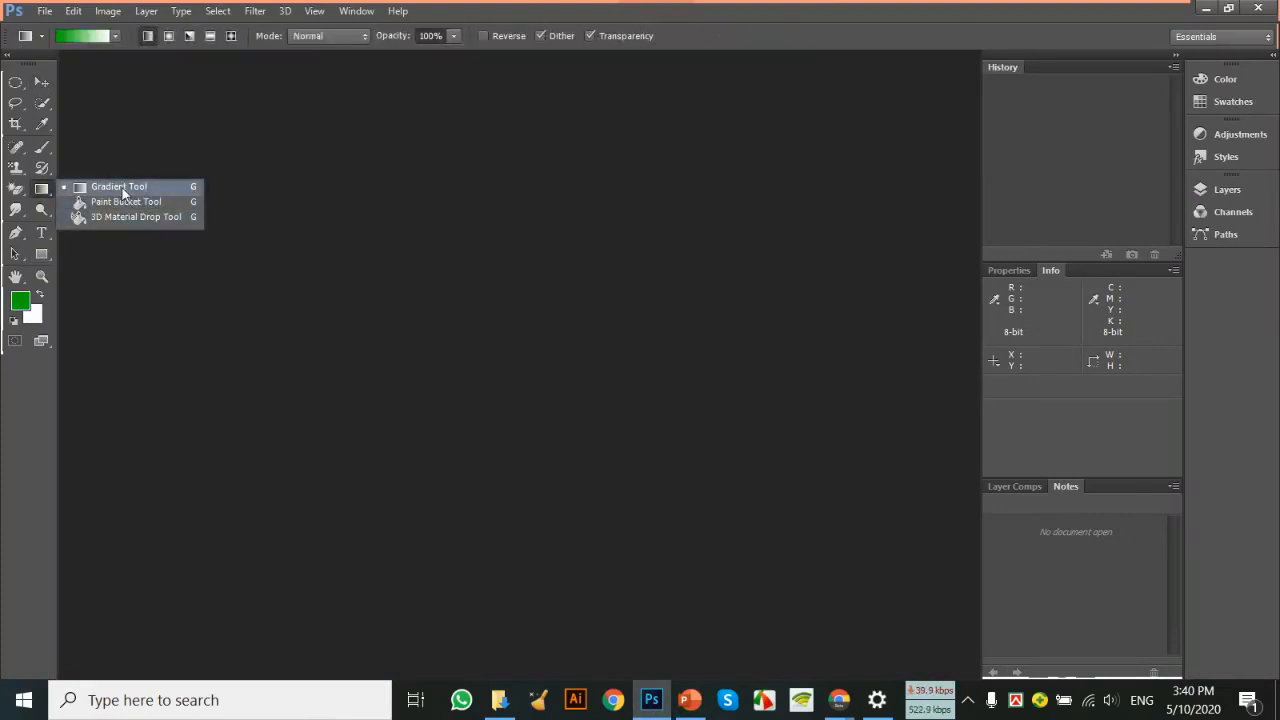
{"action": "left_click", "coordinate": [48, 185]}
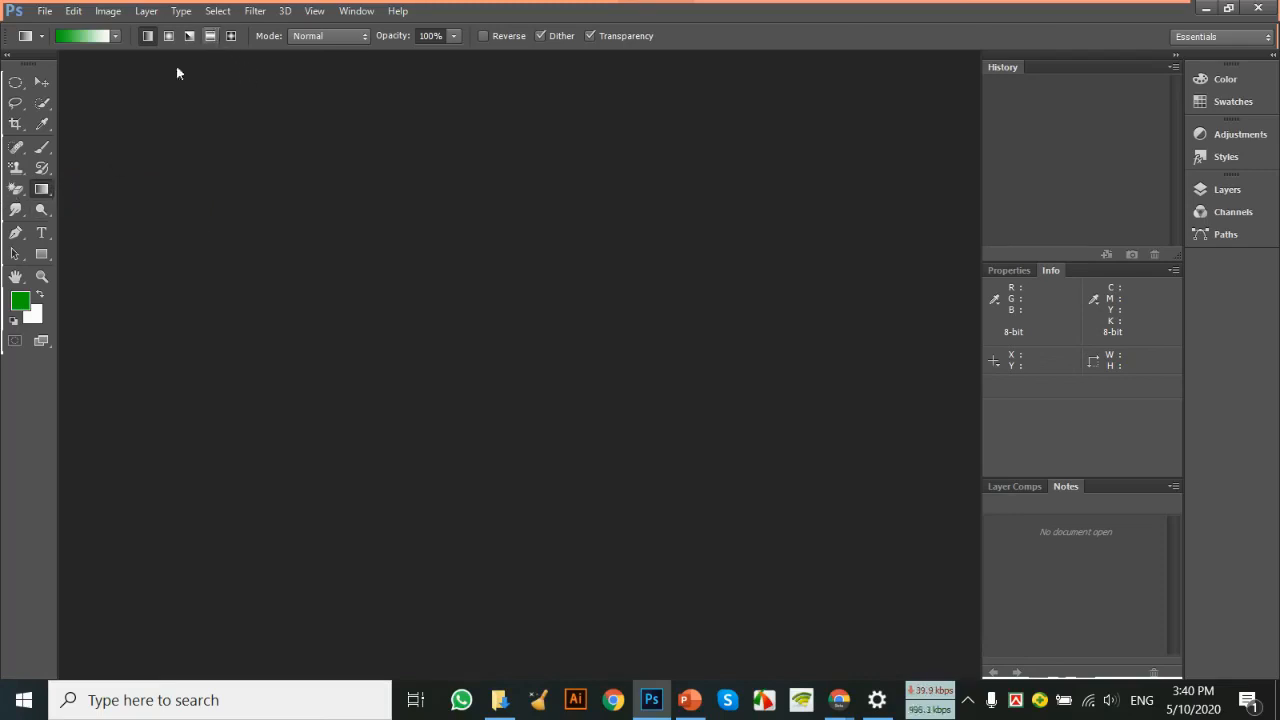
{"action": "right_click", "coordinate": [45, 196]}
{"action": "left_click", "coordinate": [47, 196]}
Preview several presets in the Gradient Editor, including Foreground to Transparent and Orange, Yellow, Orange, and apply the Spectrum preset.
{"action": "left_click", "coordinate": [56, 37]}
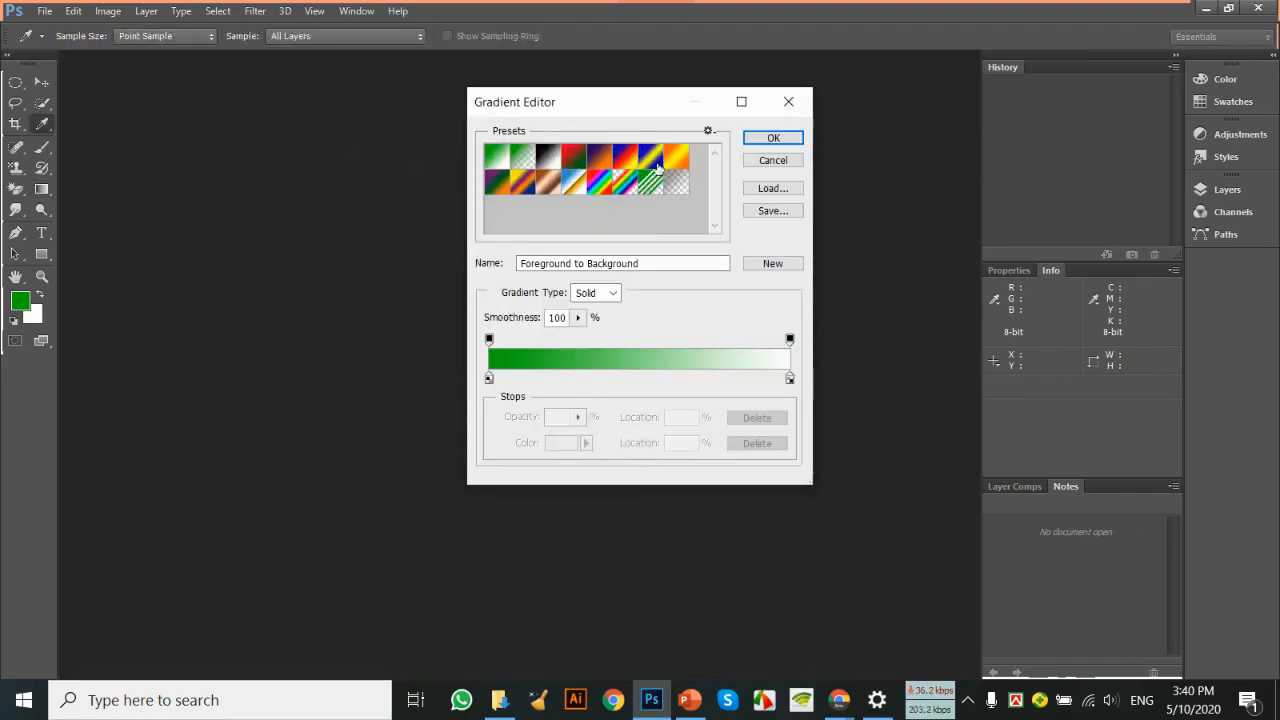
{"action": "left_click", "coordinate": [523, 160]}
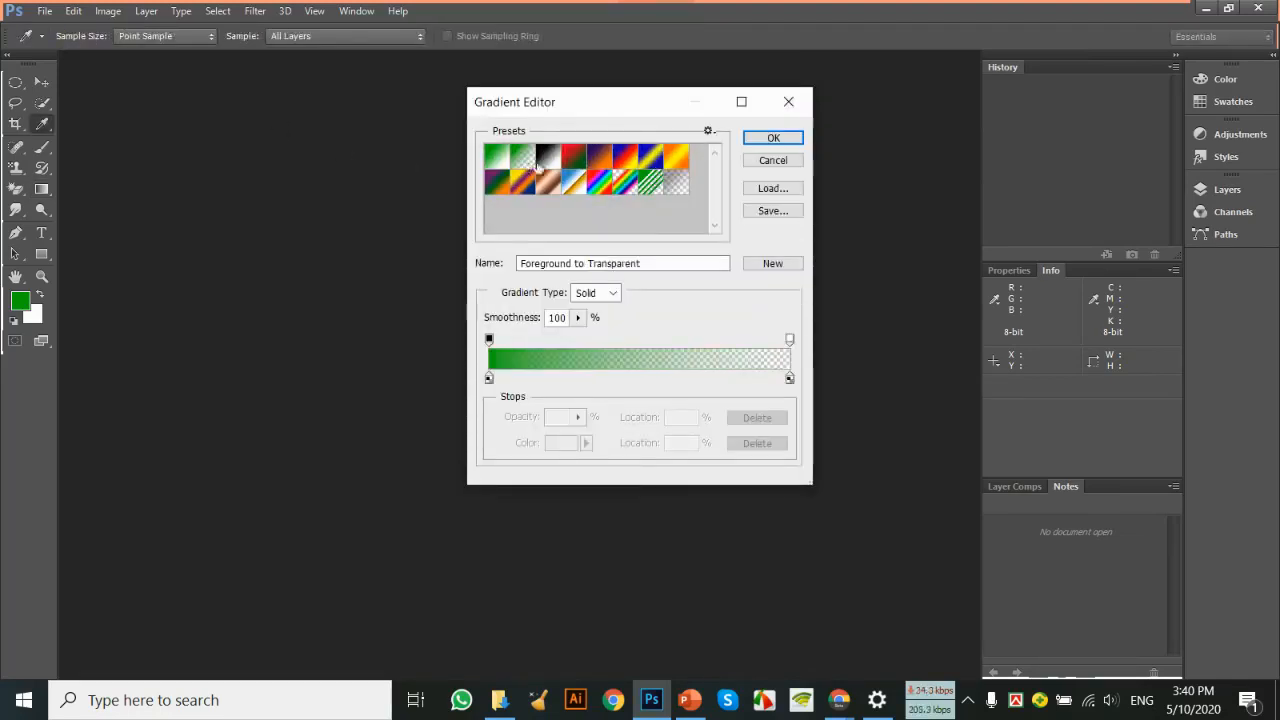
{"action": "left_click", "coordinate": [573, 160]}
{"action": "left_click", "coordinate": [599, 160]}
{"action": "left_click", "coordinate": [667, 155]}
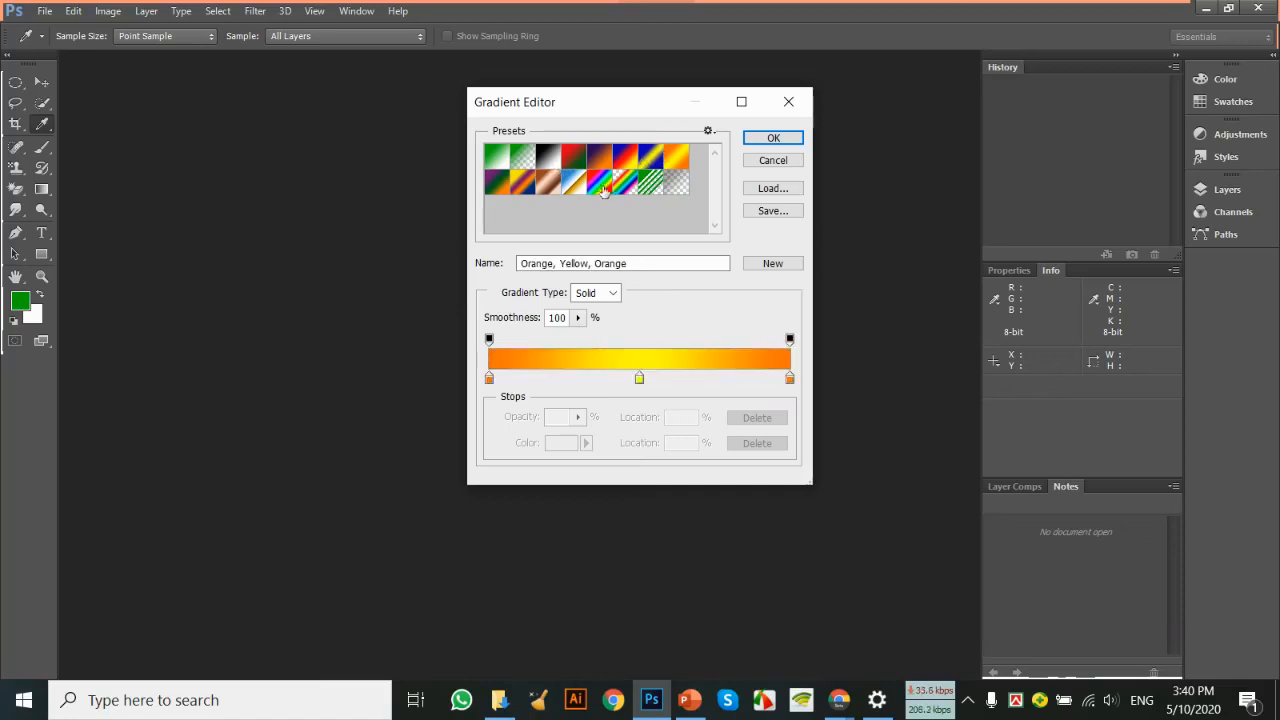
{"action": "left_click", "coordinate": [605, 183]}
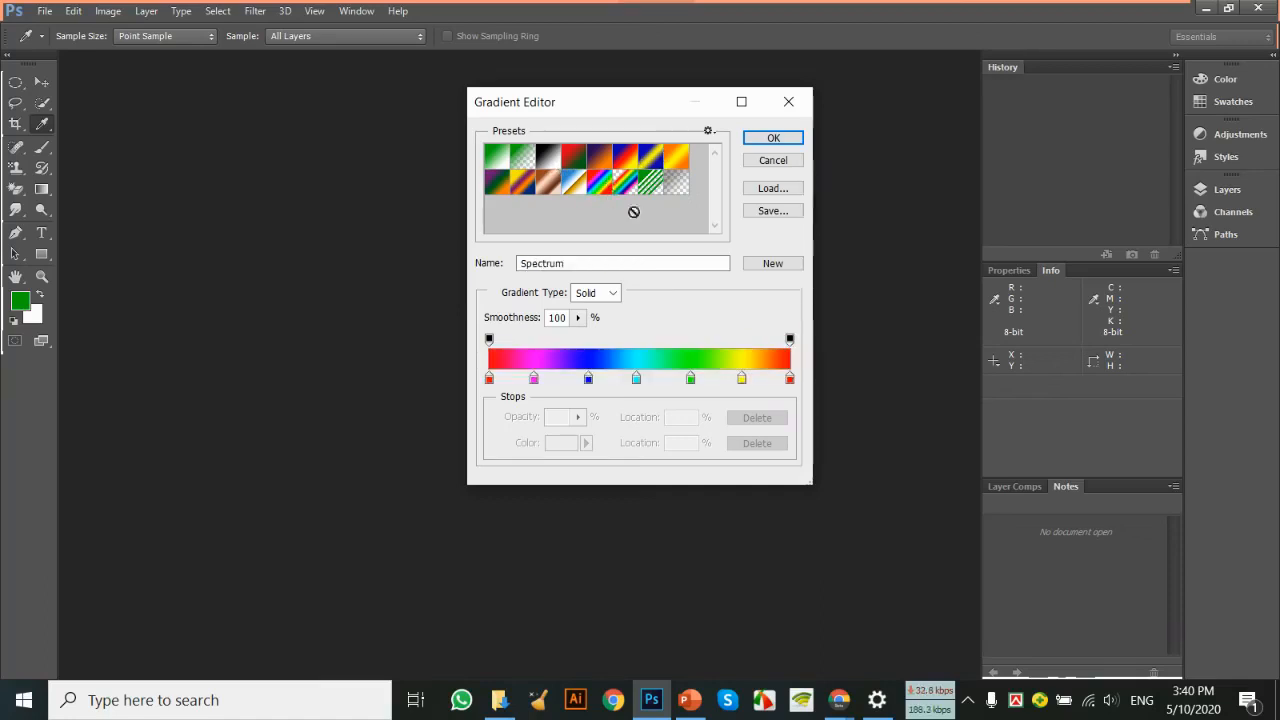
{"action": "left_click", "coordinate": [775, 138]}
Create a new white Photo document in the Portrait, 4 x 6 size.
{"action": "left_click", "coordinate": [43, 12]}
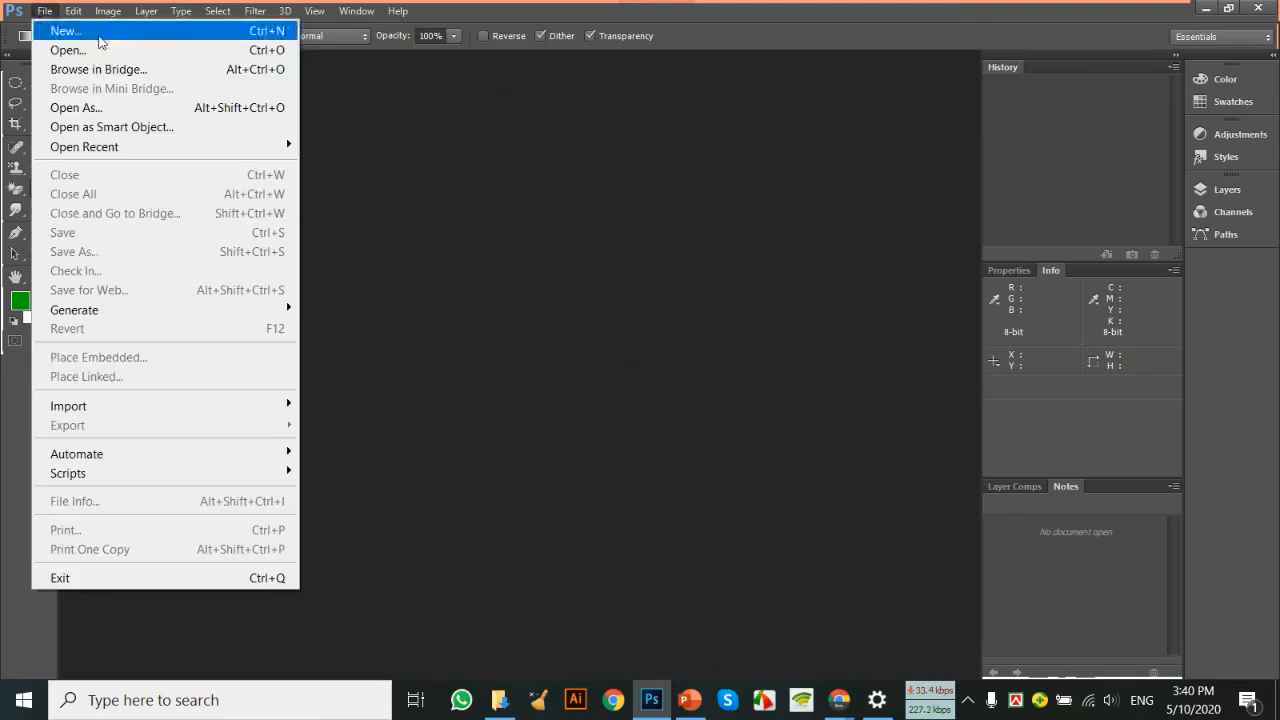
{"action": "left_click", "coordinate": [55, 29]}
{"action": "left_click", "coordinate": [535, 230]}
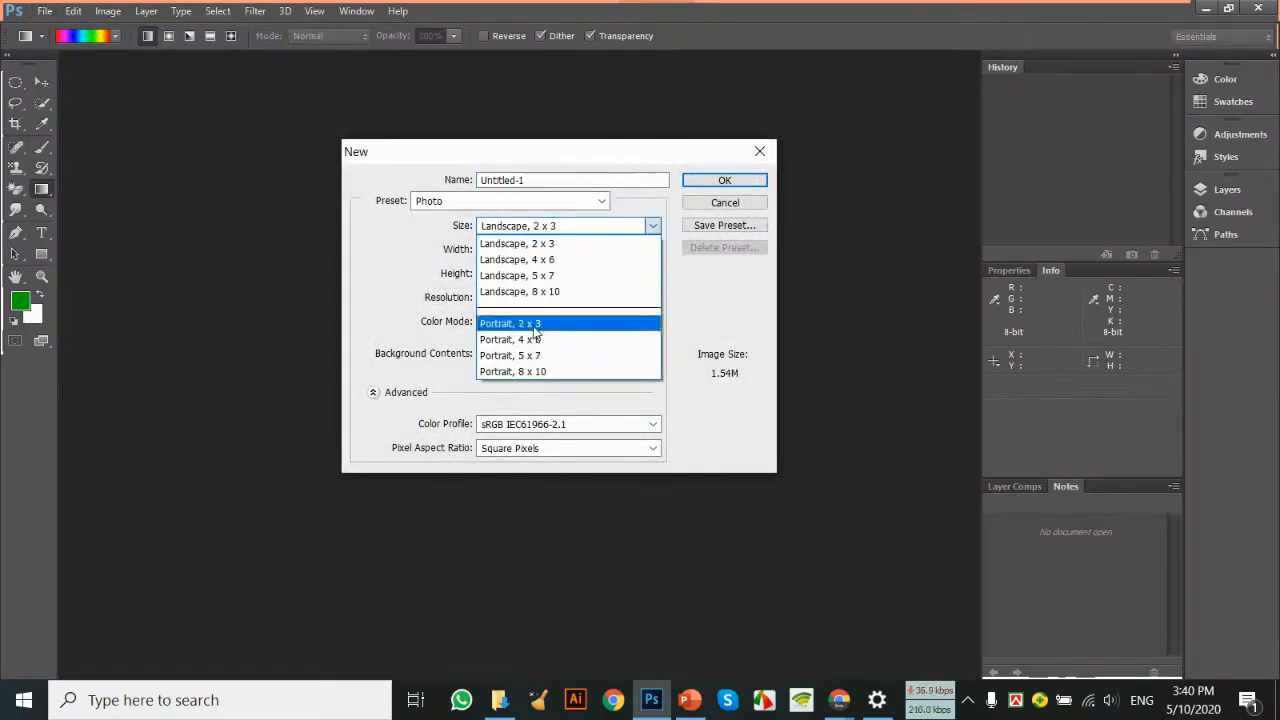
{"action": "left_click", "coordinate": [538, 339]}
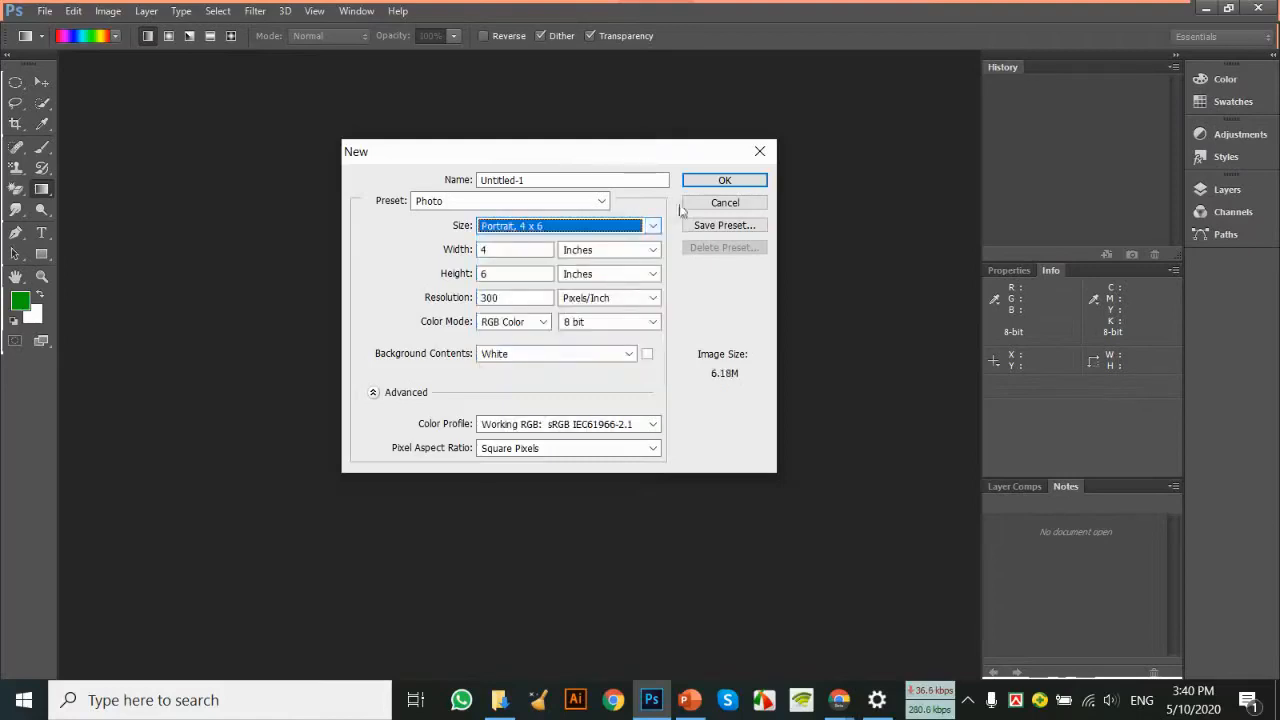
{"action": "left_click", "coordinate": [727, 180]}
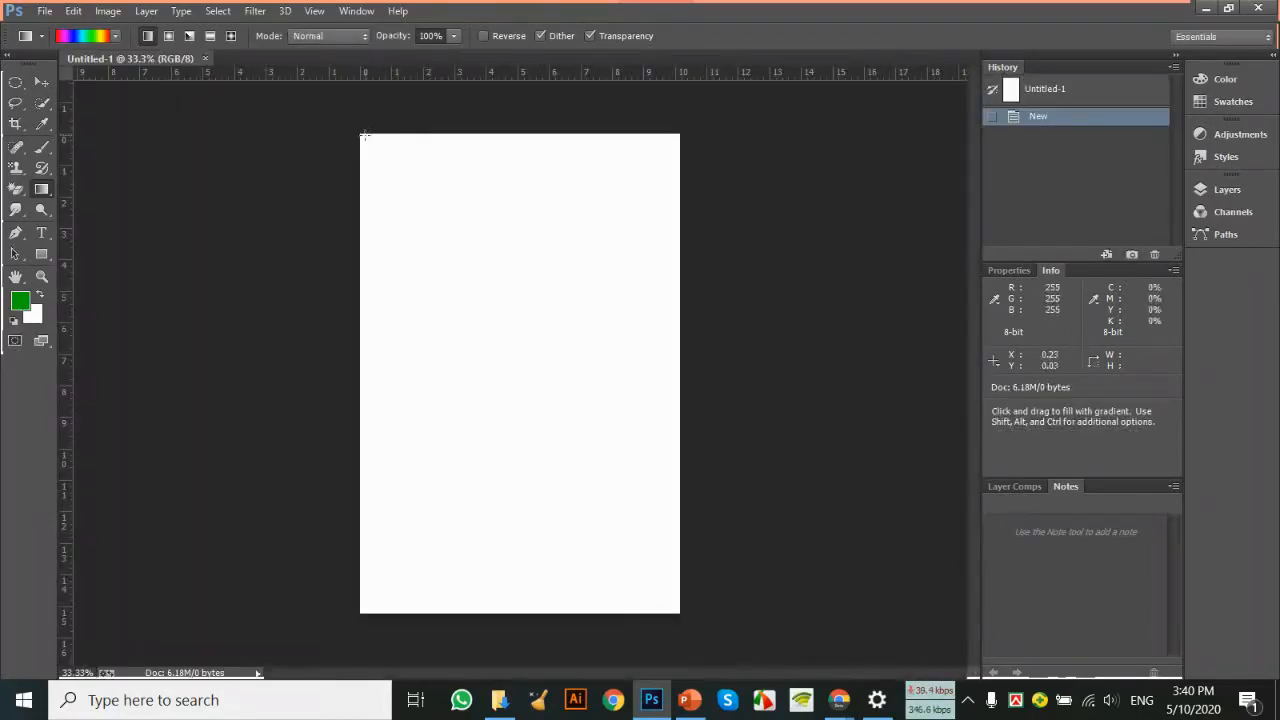
Fill the canvas with linear Spectrum gradients along both diagonals, and with a radial one from near the centre toward the lower-right corner.
{"action": "left_click_drag", "start_coordinate": [362, 136], "coordinate": [684, 621]}
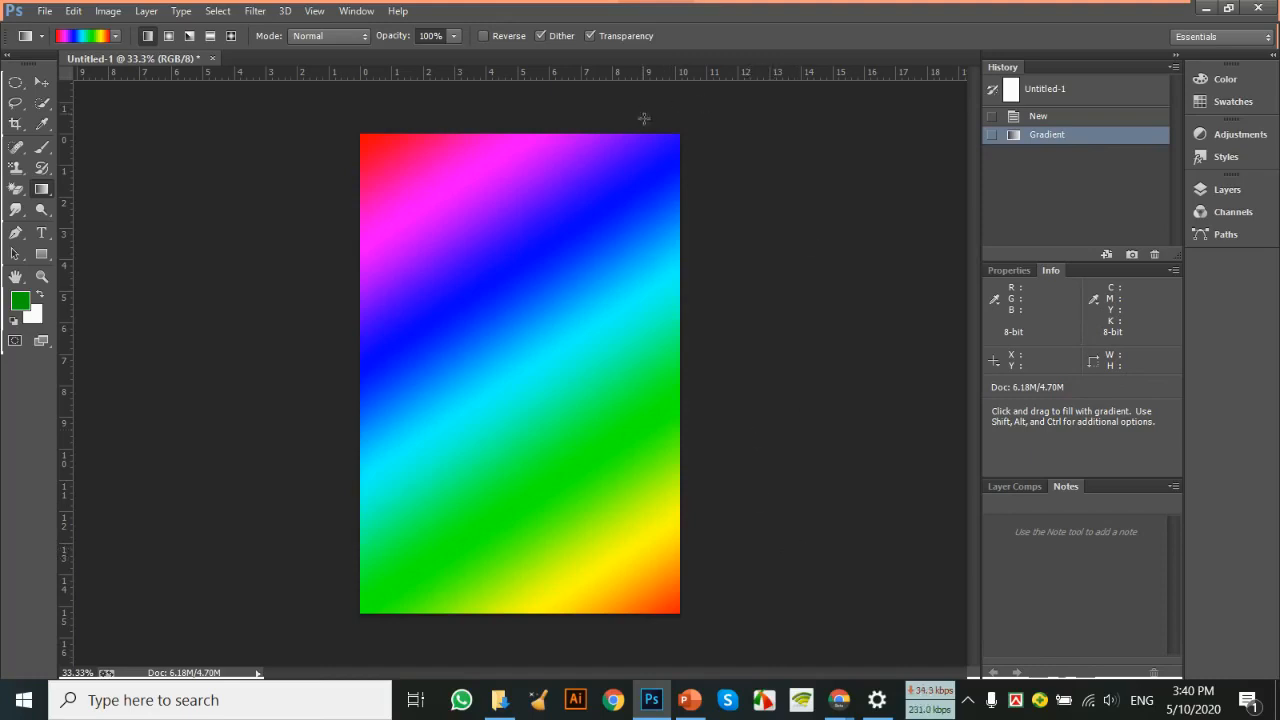
{"action": "left_click_drag", "start_coordinate": [694, 134], "coordinate": [386, 614]}
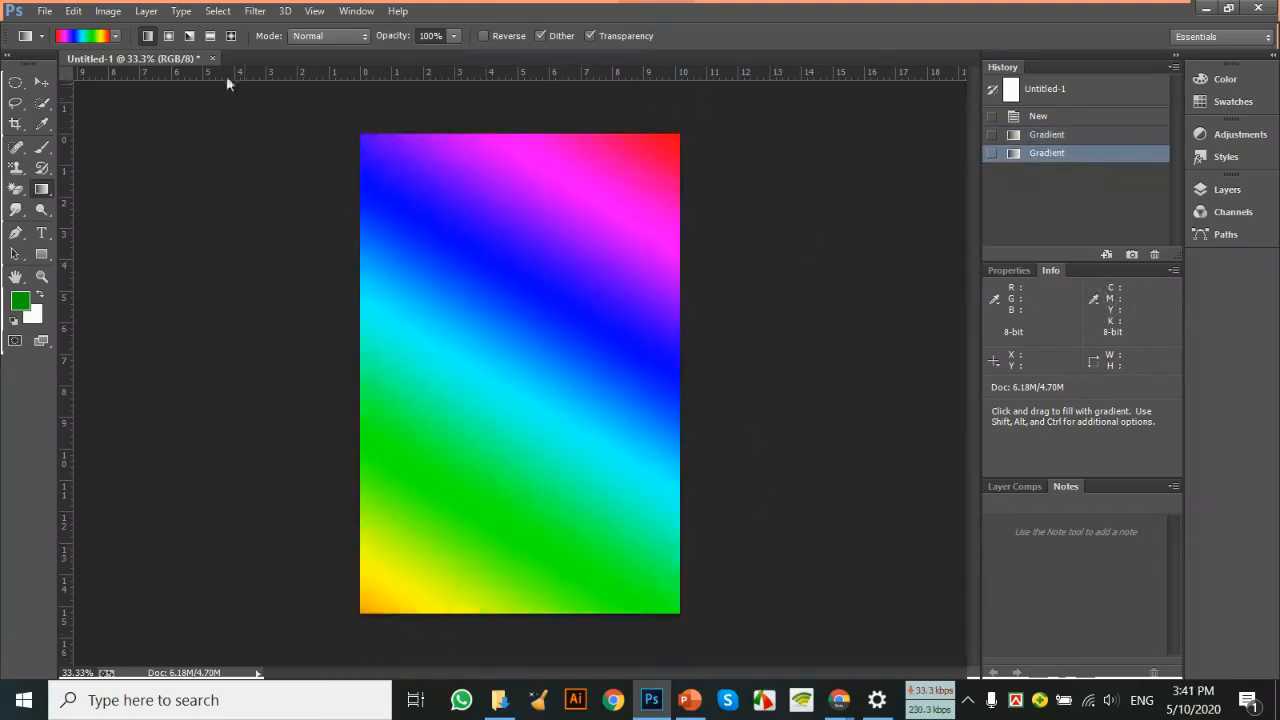
{"action": "left_click", "coordinate": [168, 35]}
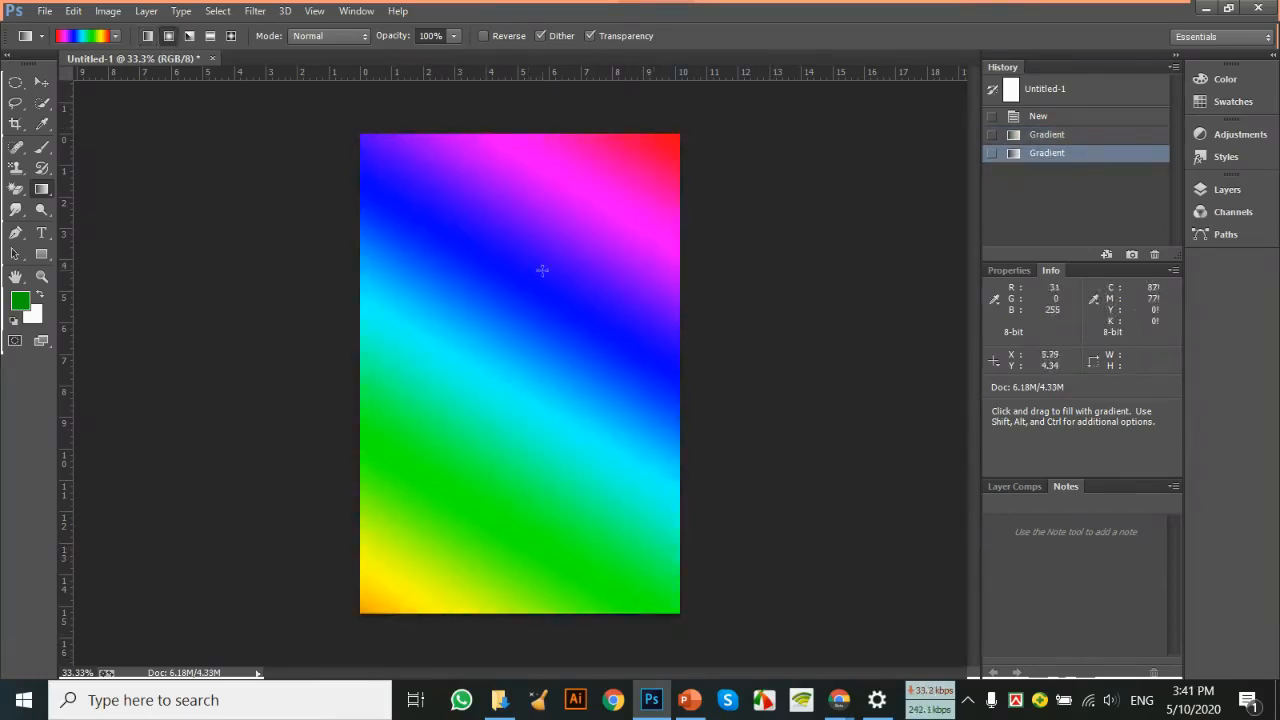
{"action": "left_click_drag", "start_coordinate": [497, 348], "coordinate": [679, 584]}
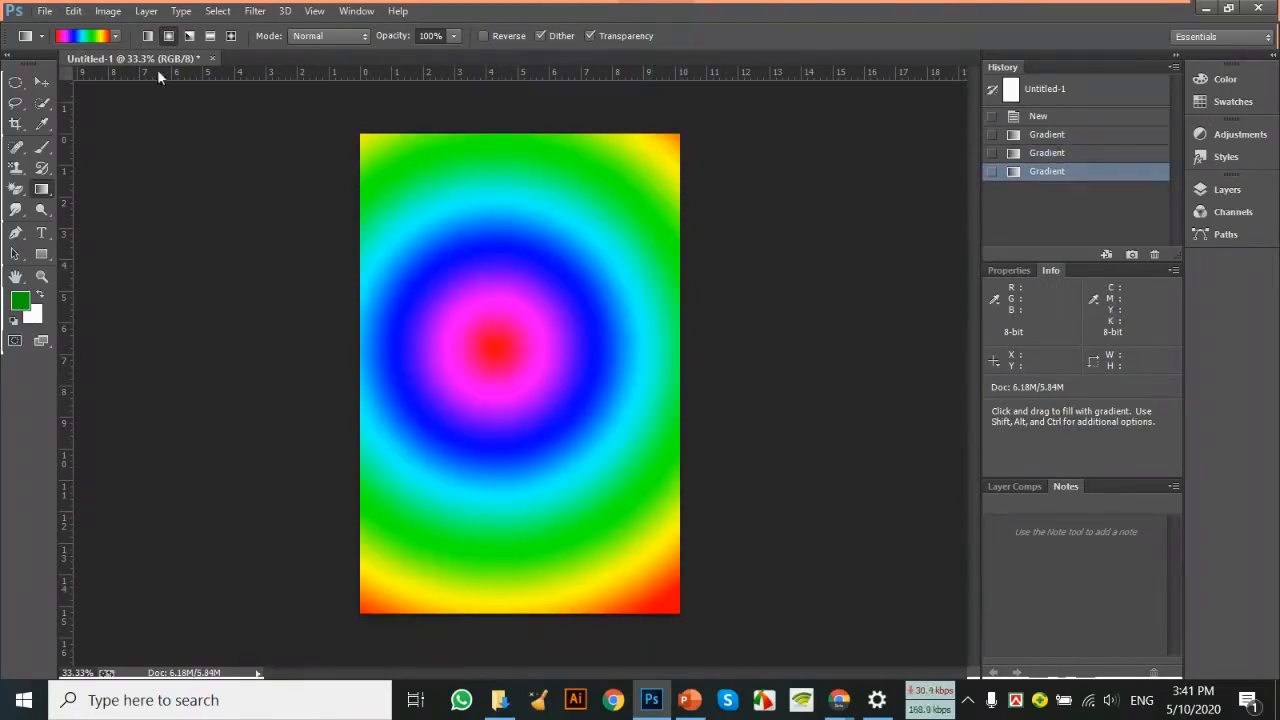
Demonstrate the angle, reflected and diamond gradient styles by filling the canvas with the Spectrum gradient in each.
{"action": "left_click", "coordinate": [189, 36]}
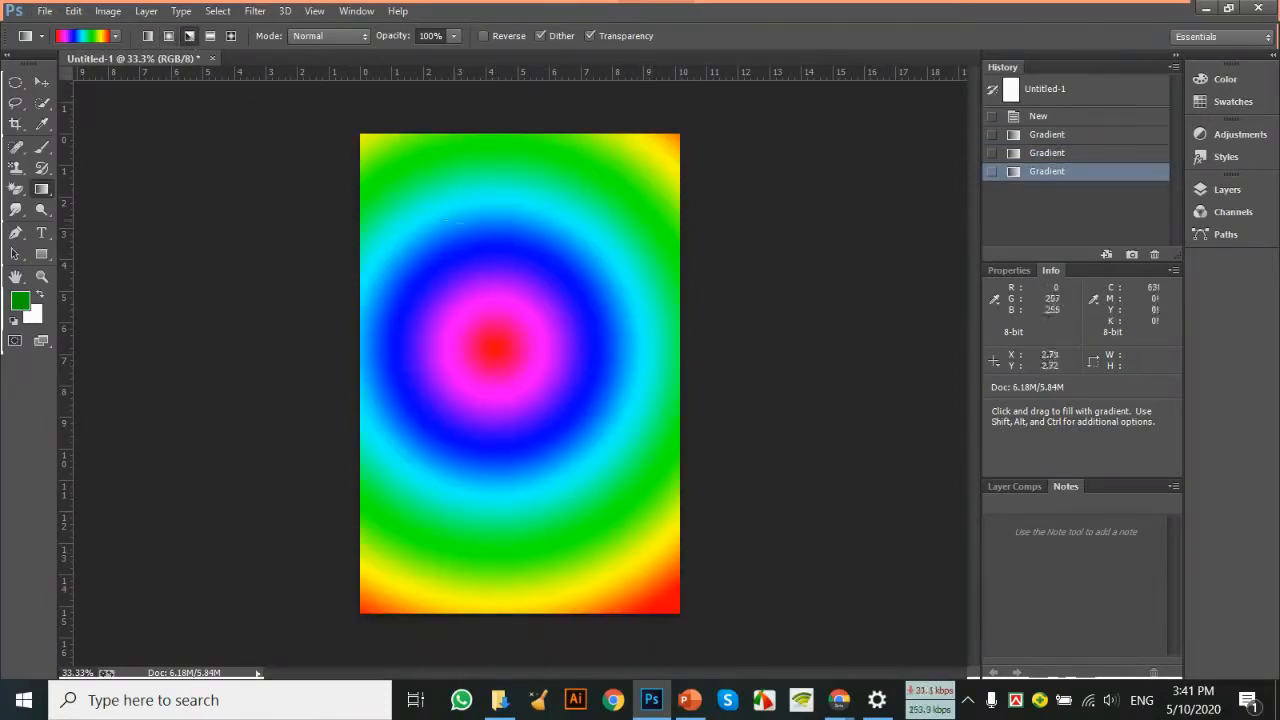
{"action": "left_click_drag", "start_coordinate": [470, 210], "coordinate": [517, 429]}
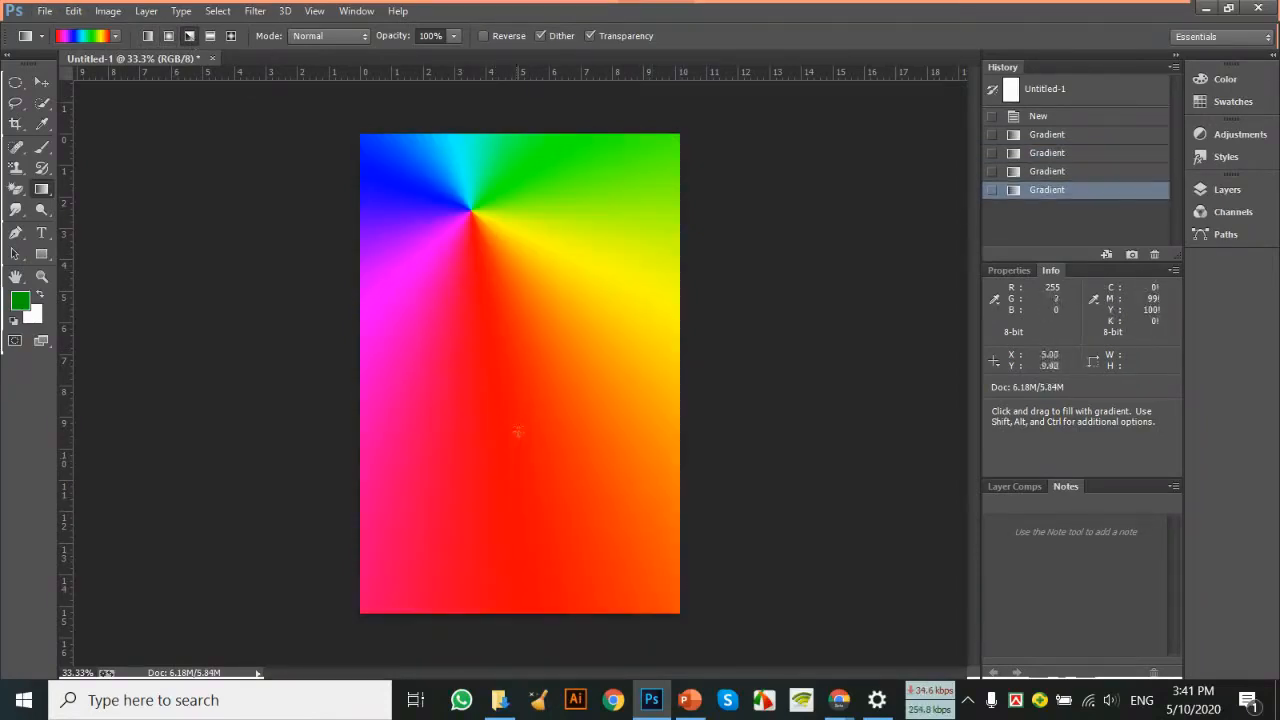
{"action": "left_click", "coordinate": [207, 37]}
{"action": "left_click_drag", "start_coordinate": [522, 333], "coordinate": [500, 545]}
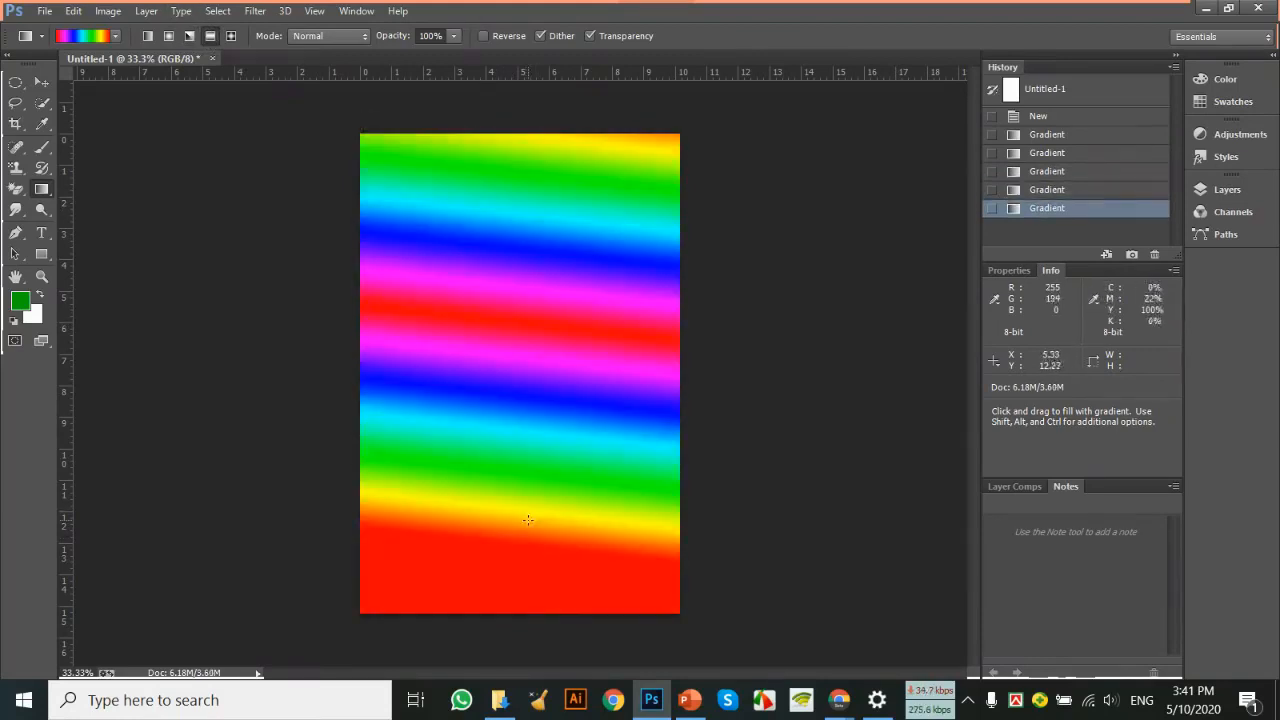
{"action": "left_click", "coordinate": [231, 36]}
{"action": "left_click_drag", "start_coordinate": [497, 296], "coordinate": [700, 618]}
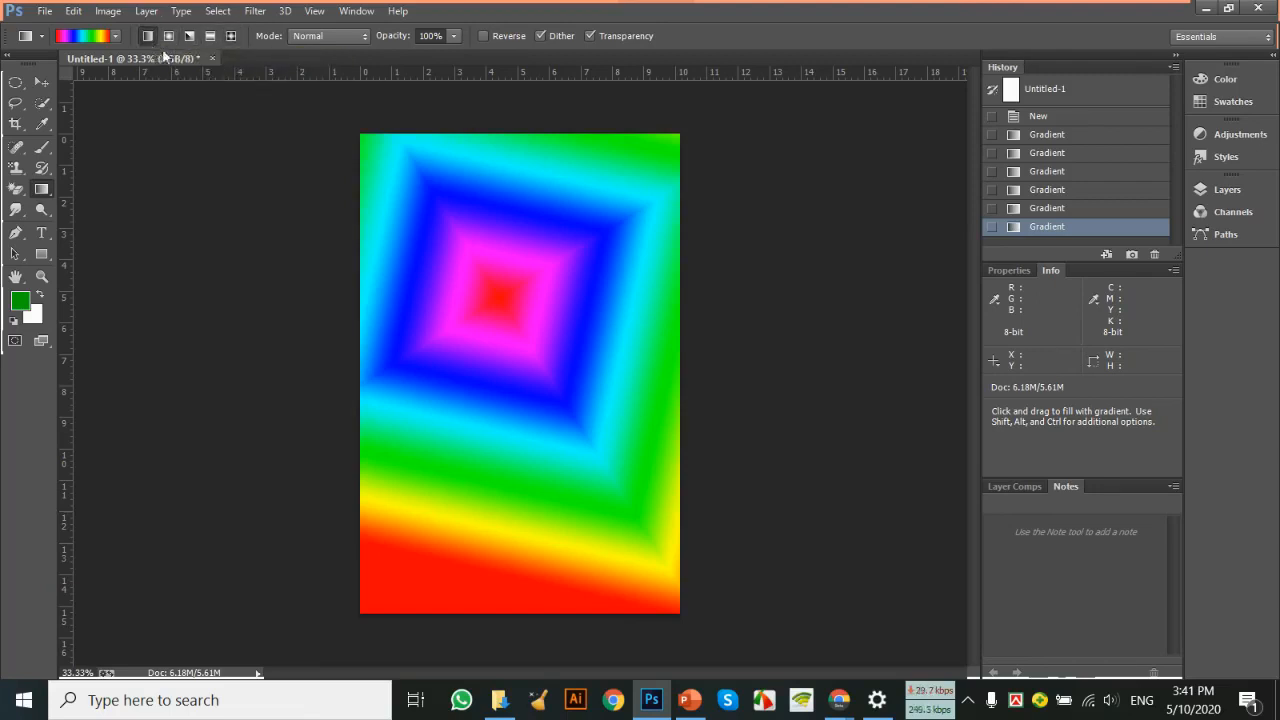
Fill the canvas with a linear Spectrum gradient from the upper-left corner to the lower-right corner.
{"action": "left_click_drag", "start_coordinate": [350, 139], "coordinate": [710, 603]}
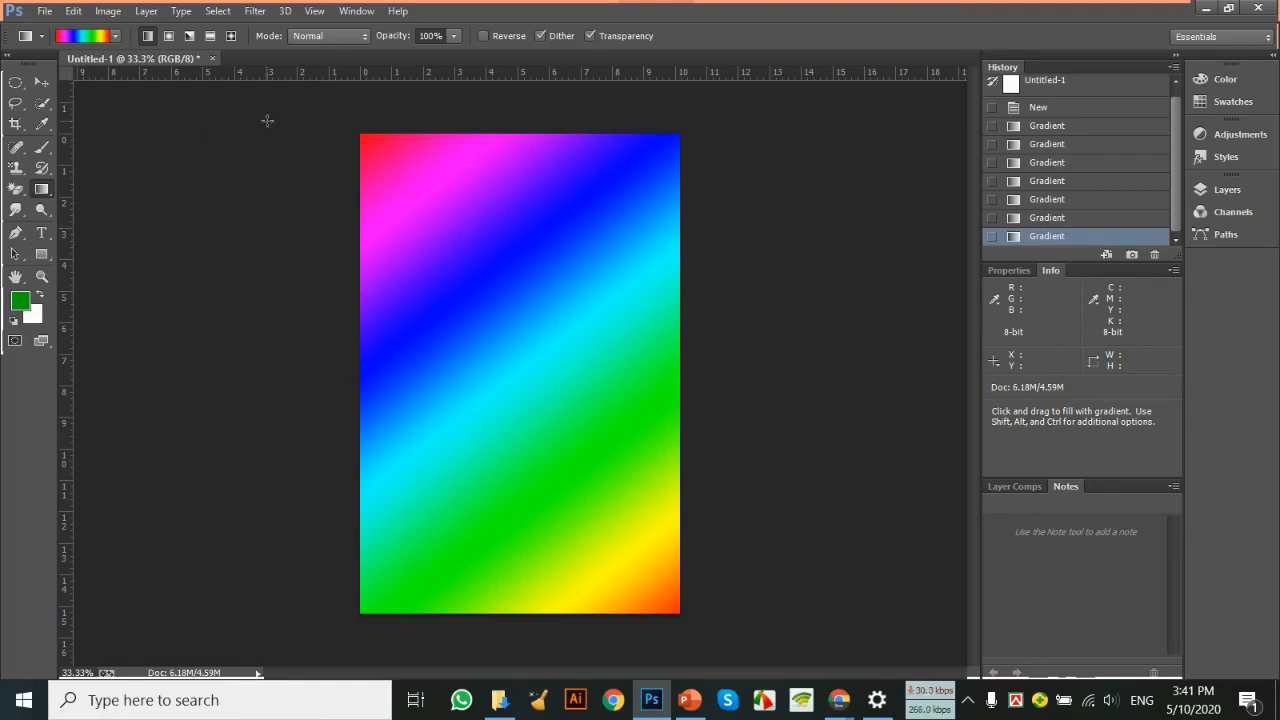
Base a custom gradient on the Foreground to Background preset and recolour its start stop bright blue.
{"action": "left_click", "coordinate": [82, 36]}
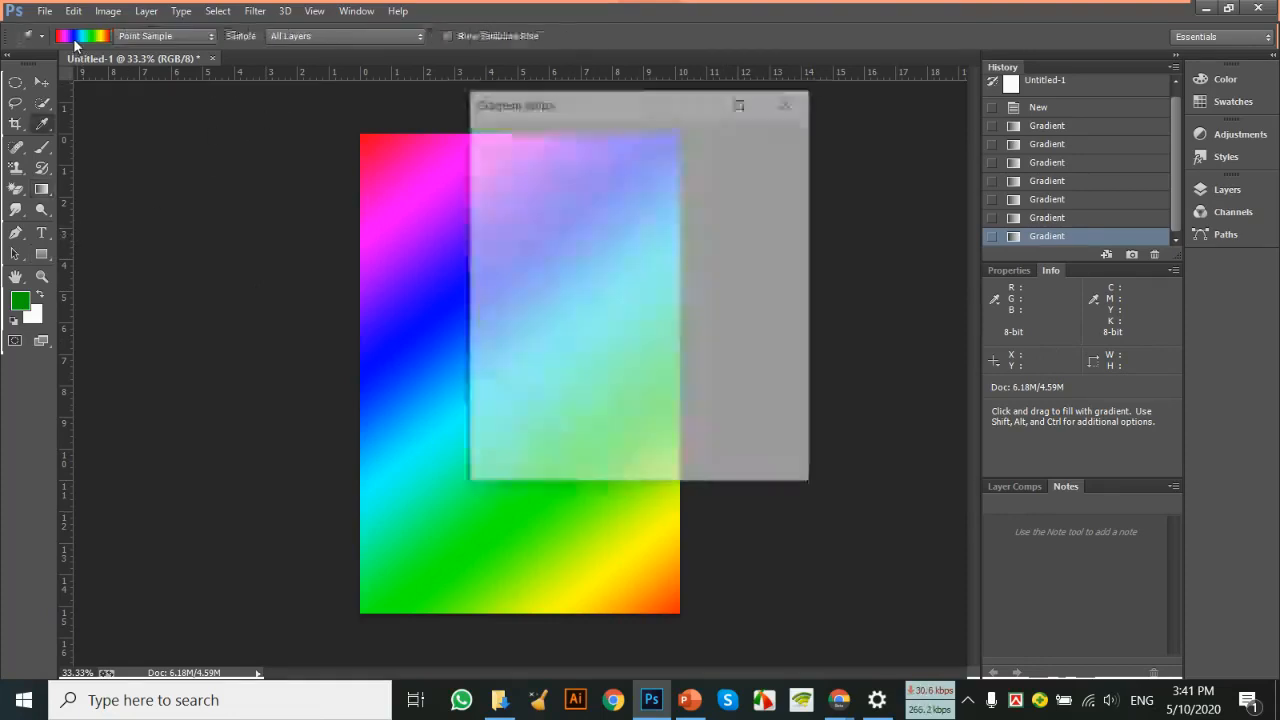
{"action": "left_click", "coordinate": [490, 155]}
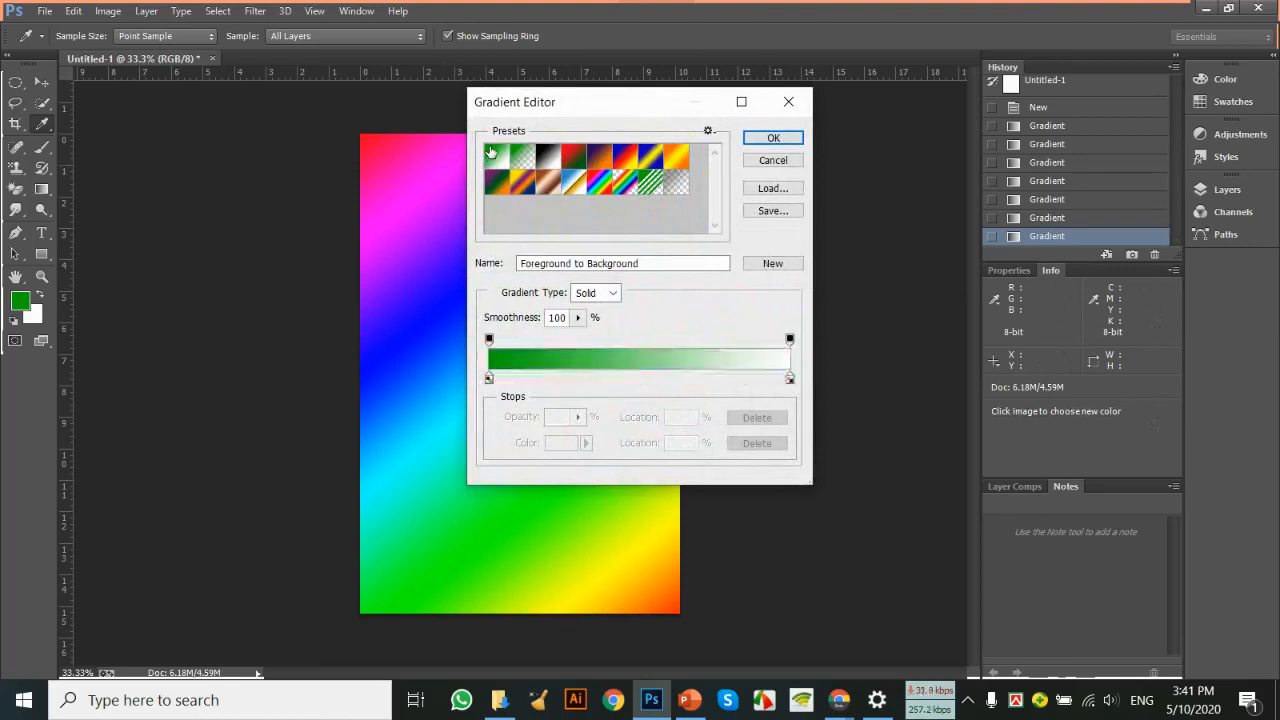
{"action": "double_click", "coordinate": [489, 378]}
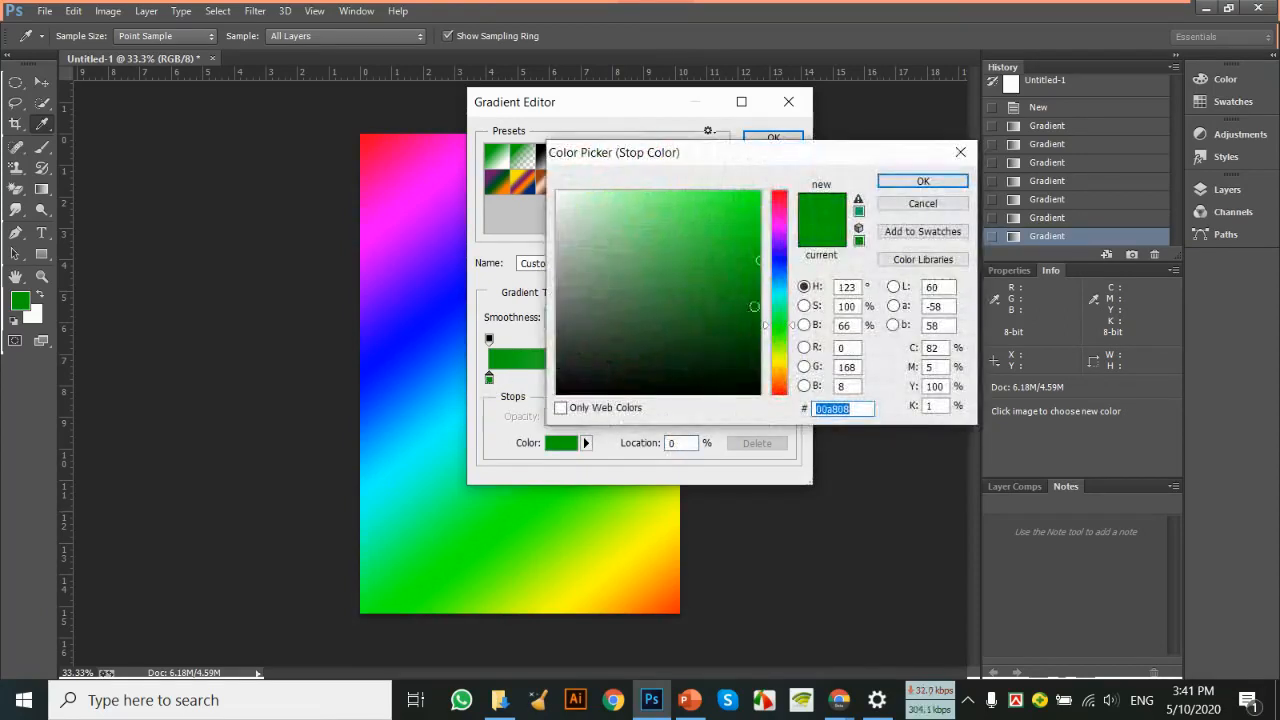
{"action": "left_click", "coordinate": [764, 257]}
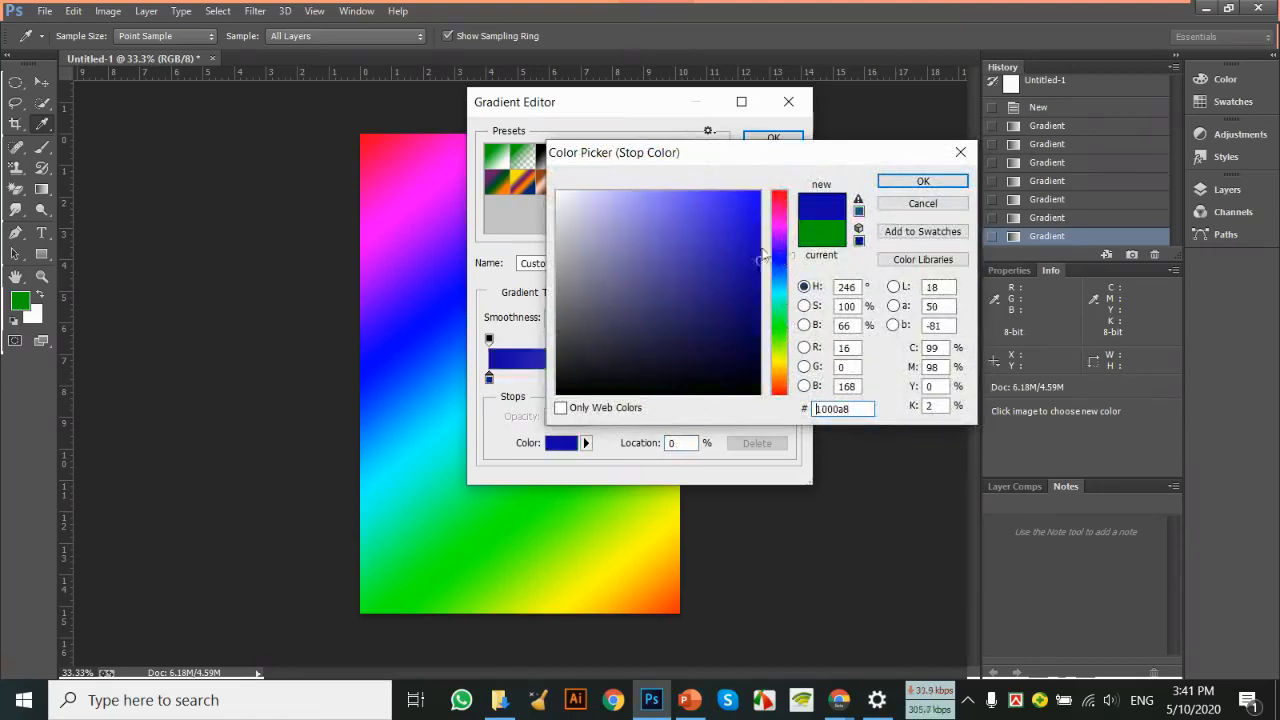
{"action": "left_click_drag", "start_coordinate": [761, 257], "coordinate": [780, 183]}
{"action": "left_click", "coordinate": [923, 181]}
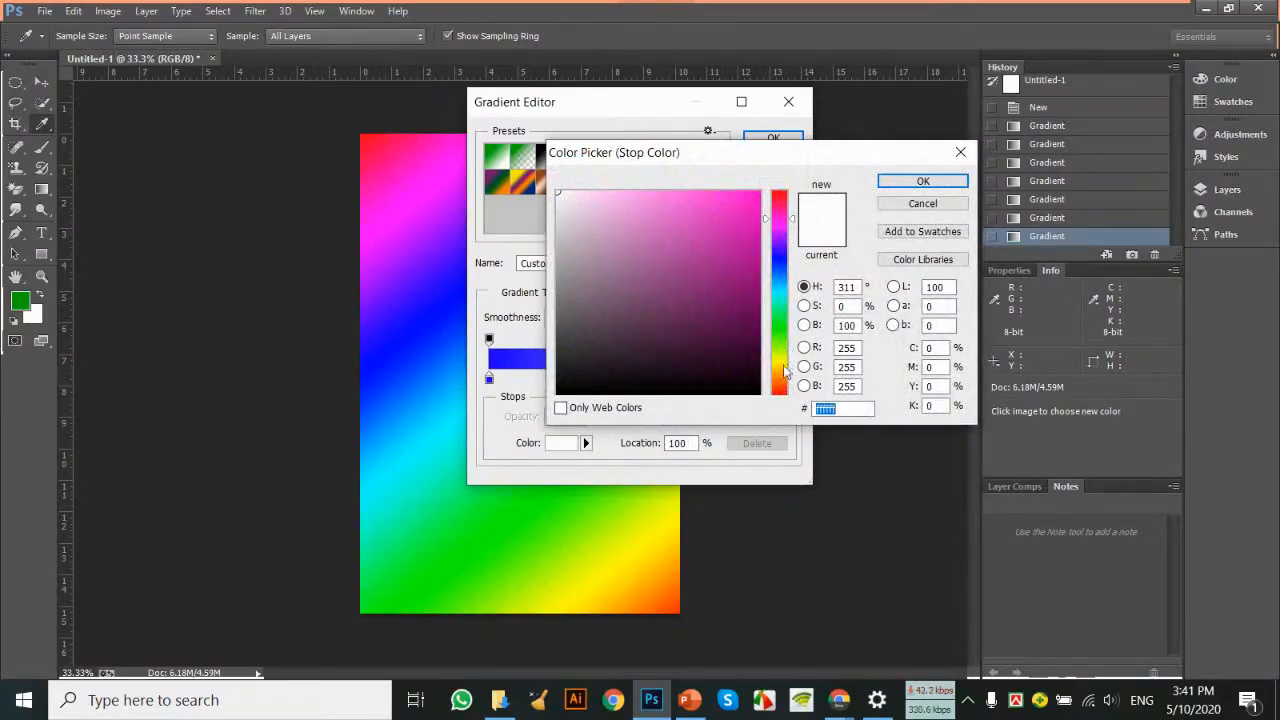
Set the gradient's end stop to cyan (#00eaff) and fill the canvas diagonally from upper left to lower right.
{"action": "left_click", "coordinate": [779, 325]}
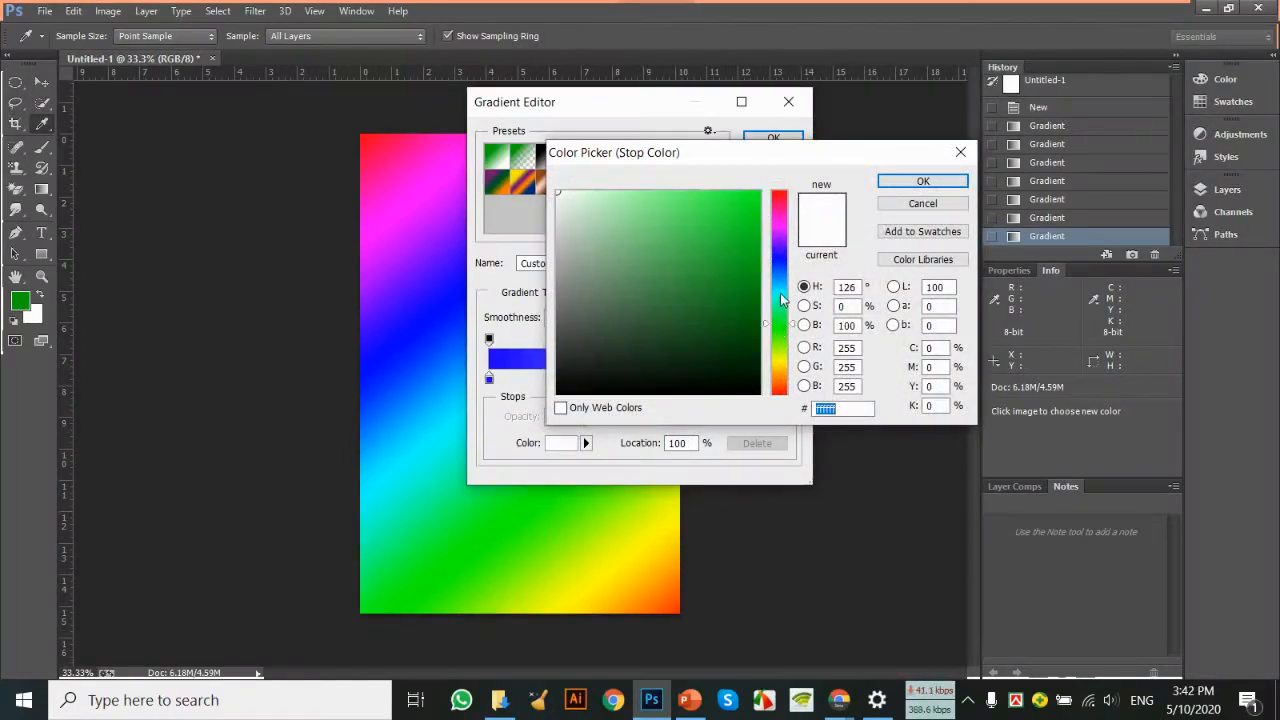
{"action": "left_click", "coordinate": [779, 290]}
{"action": "left_click_drag", "start_coordinate": [757, 210], "coordinate": [771, 196]}
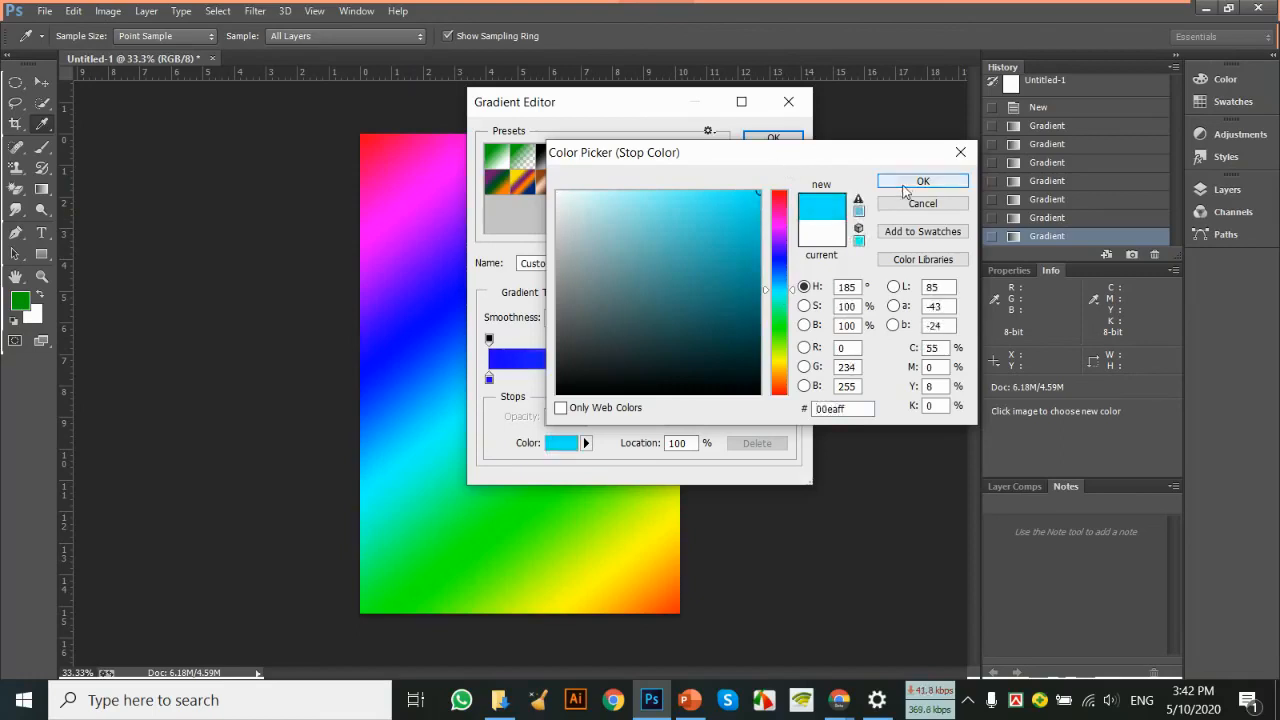
{"action": "left_click", "coordinate": [922, 181]}
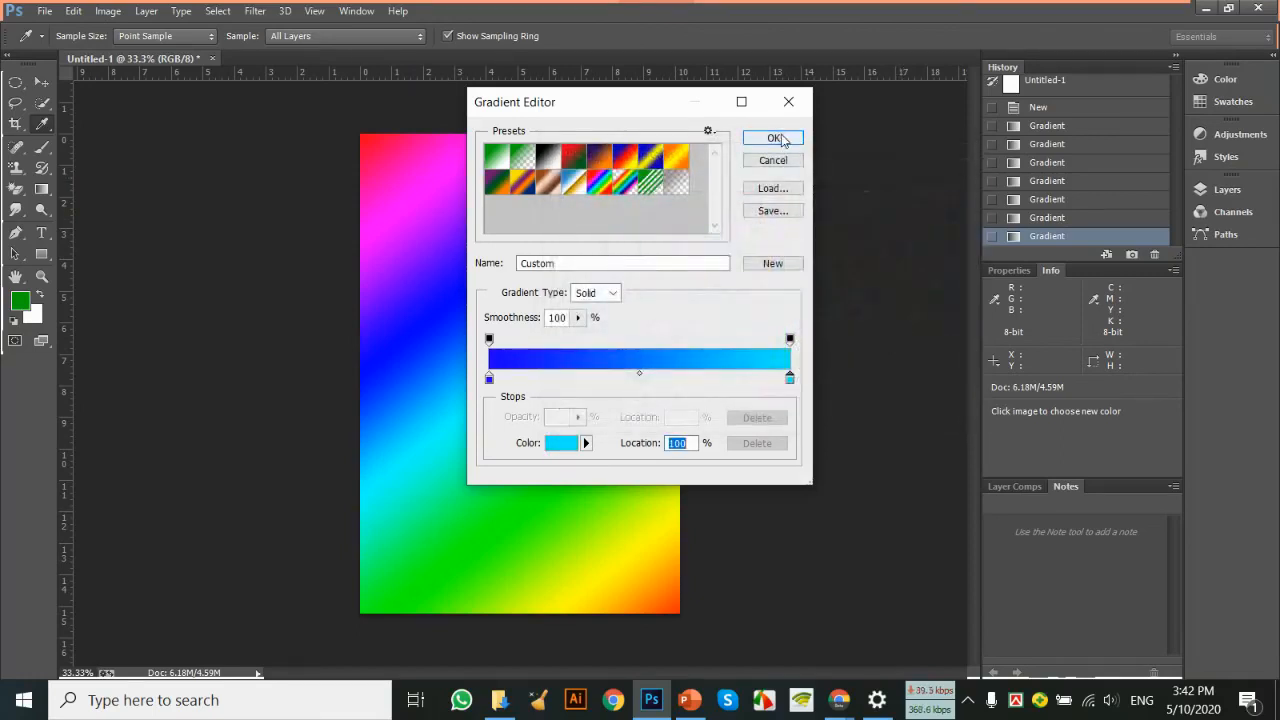
{"action": "left_click", "coordinate": [776, 138]}
{"action": "left_click_drag", "start_coordinate": [352, 125], "coordinate": [680, 622]}
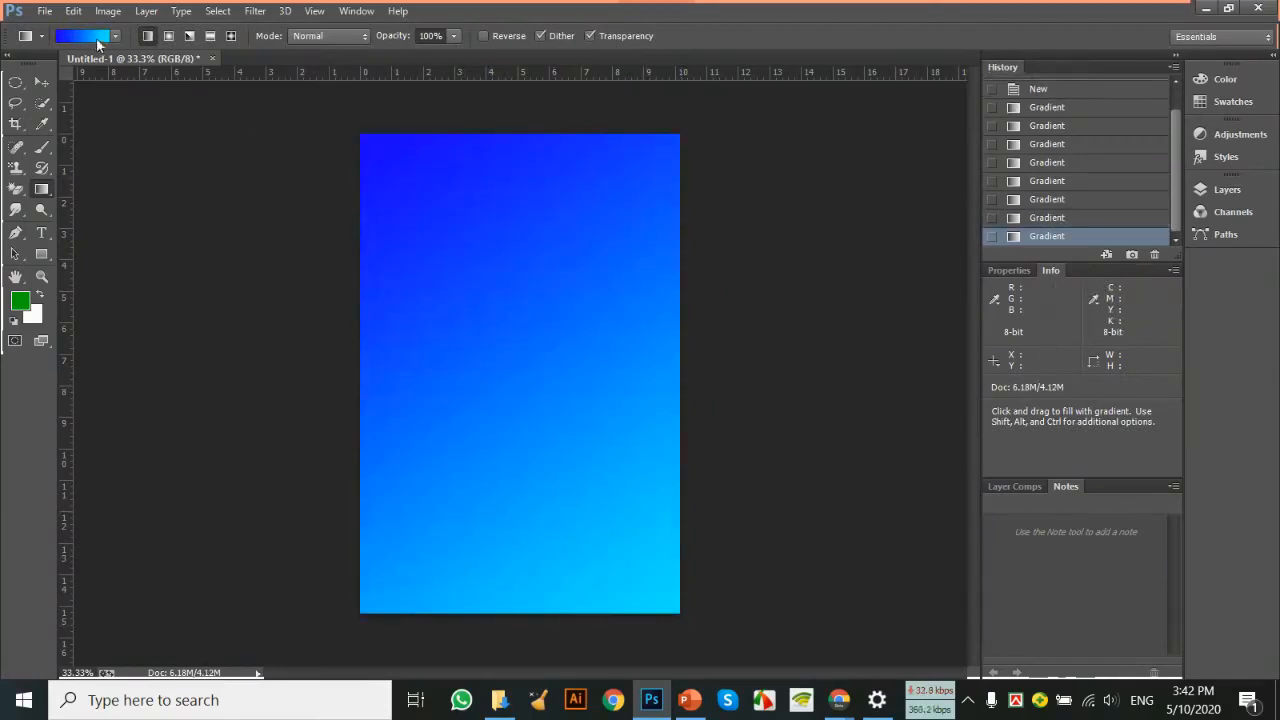
Change the gradient's end stop to green (#00ff3c) and fill the canvas diagonally with the blue-to-green gradient.
{"action": "left_click", "coordinate": [97, 40]}
{"action": "left_click", "coordinate": [790, 378]}
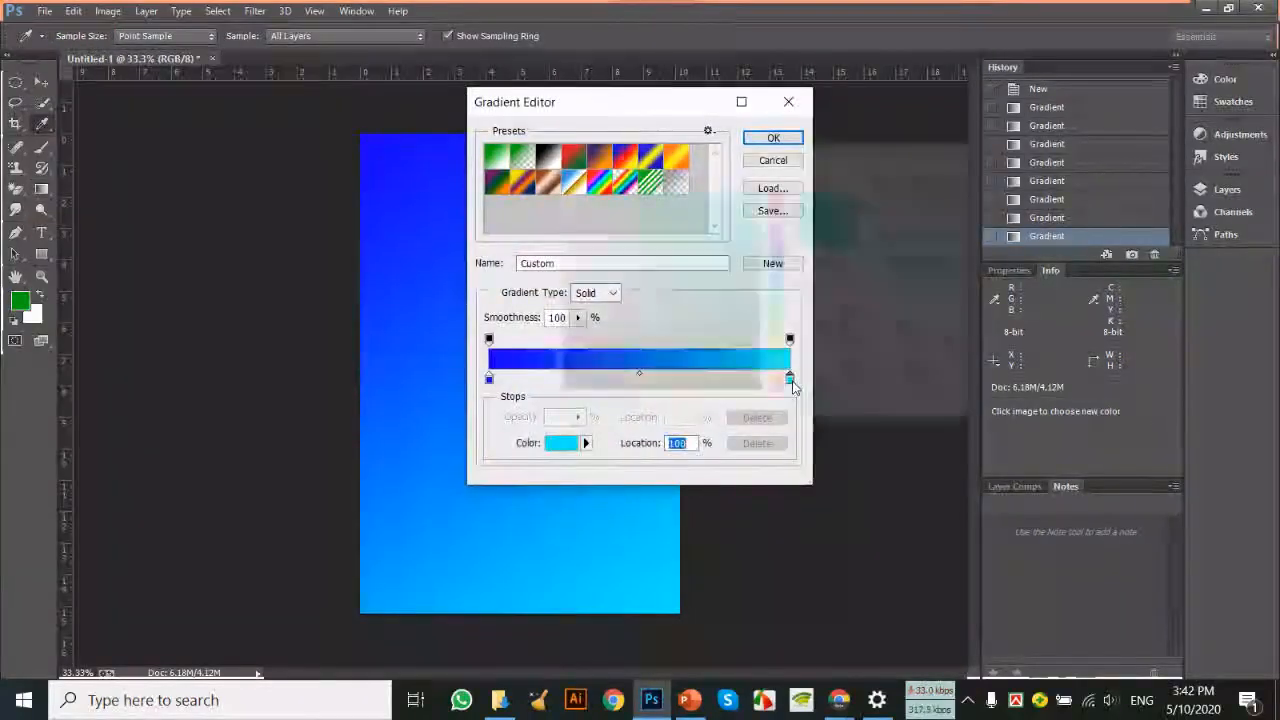
{"action": "double_click", "coordinate": [790, 378]}
{"action": "left_click", "coordinate": [780, 320]}
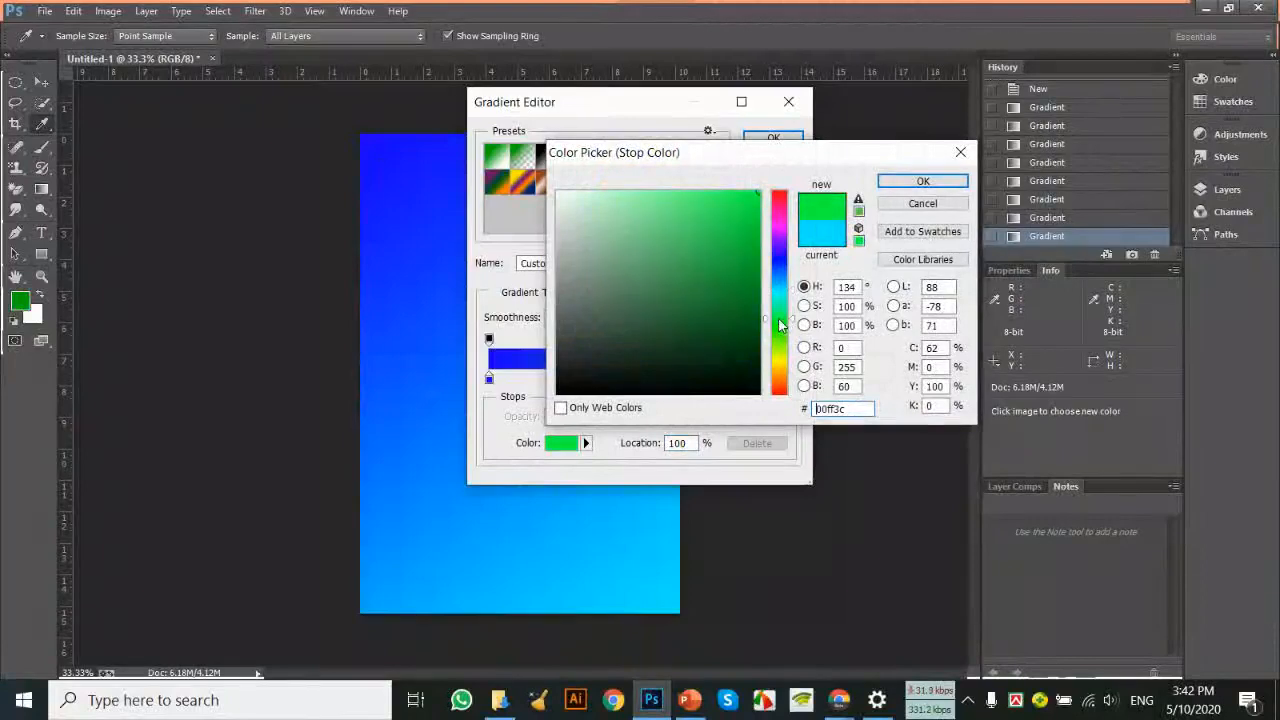
{"action": "left_click", "coordinate": [940, 182]}
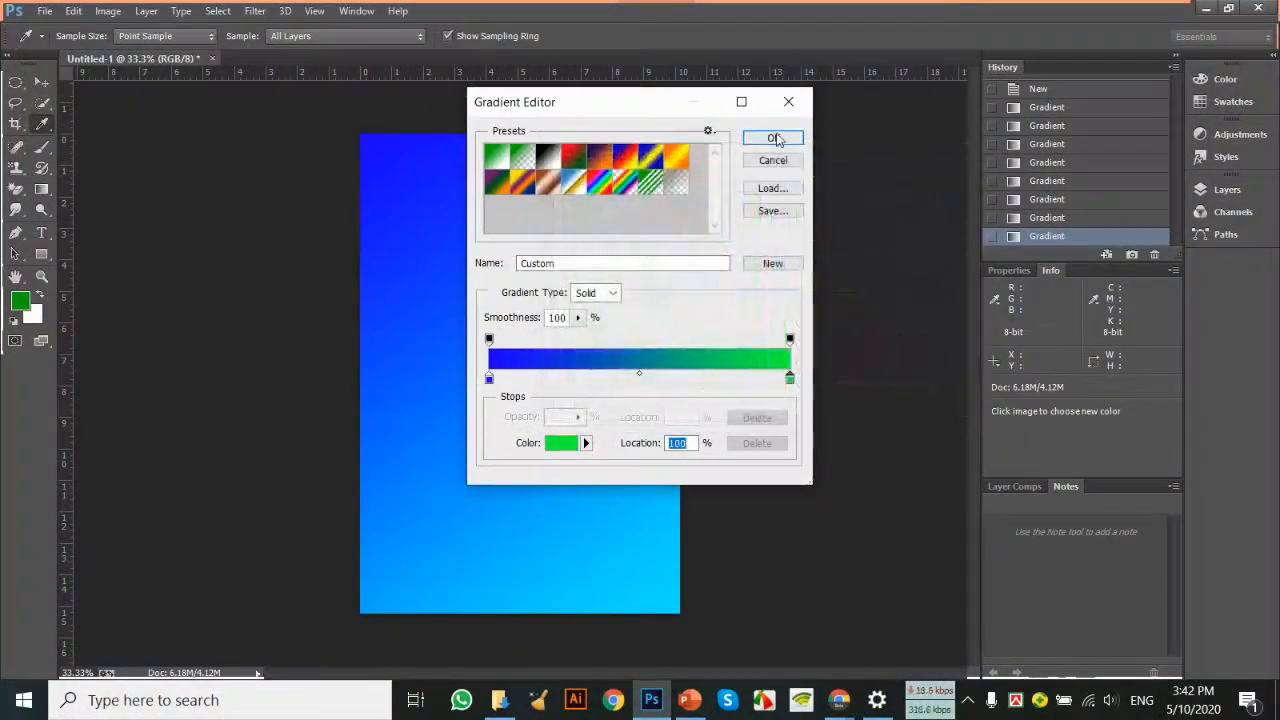
{"action": "left_click", "coordinate": [777, 139]}
{"action": "left_click_drag", "start_coordinate": [359, 131], "coordinate": [675, 606]}
Add a magenta (#ff00f6) colour stop near the middle of the gradient and move it to 28%.
{"action": "left_click", "coordinate": [83, 36]}
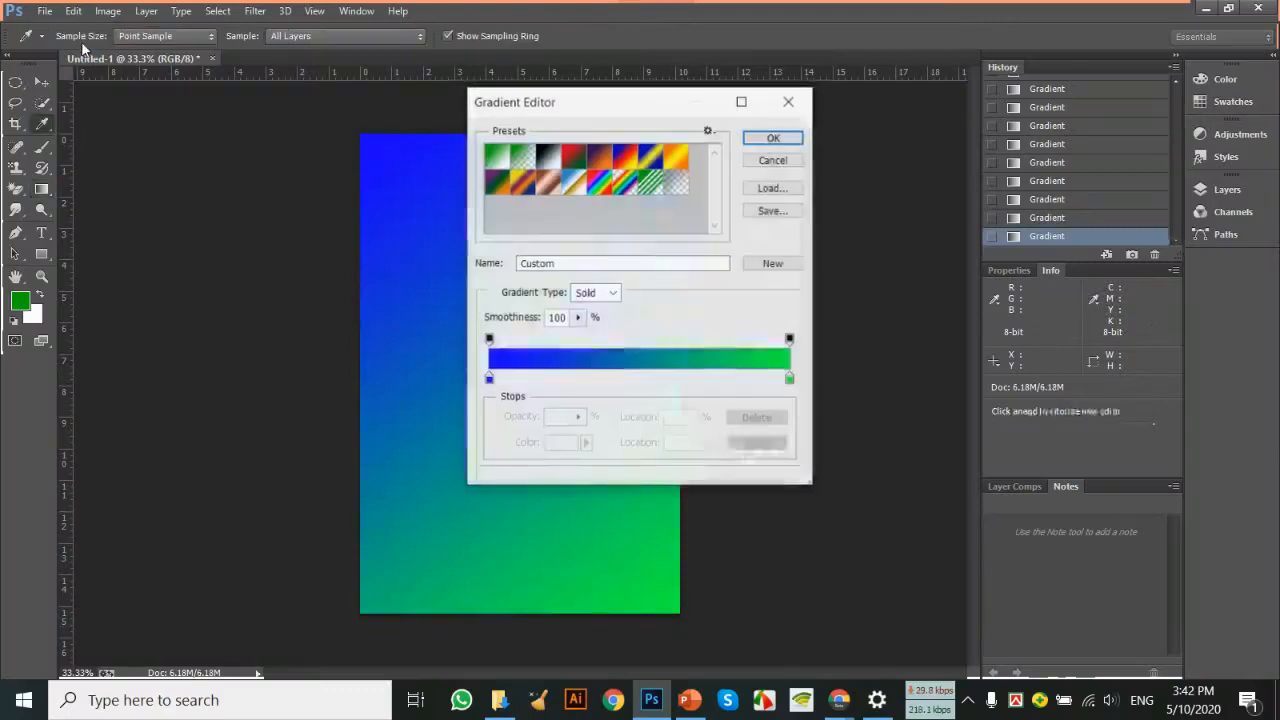
{"action": "left_click", "coordinate": [635, 378]}
{"action": "double_click", "coordinate": [634, 376]}
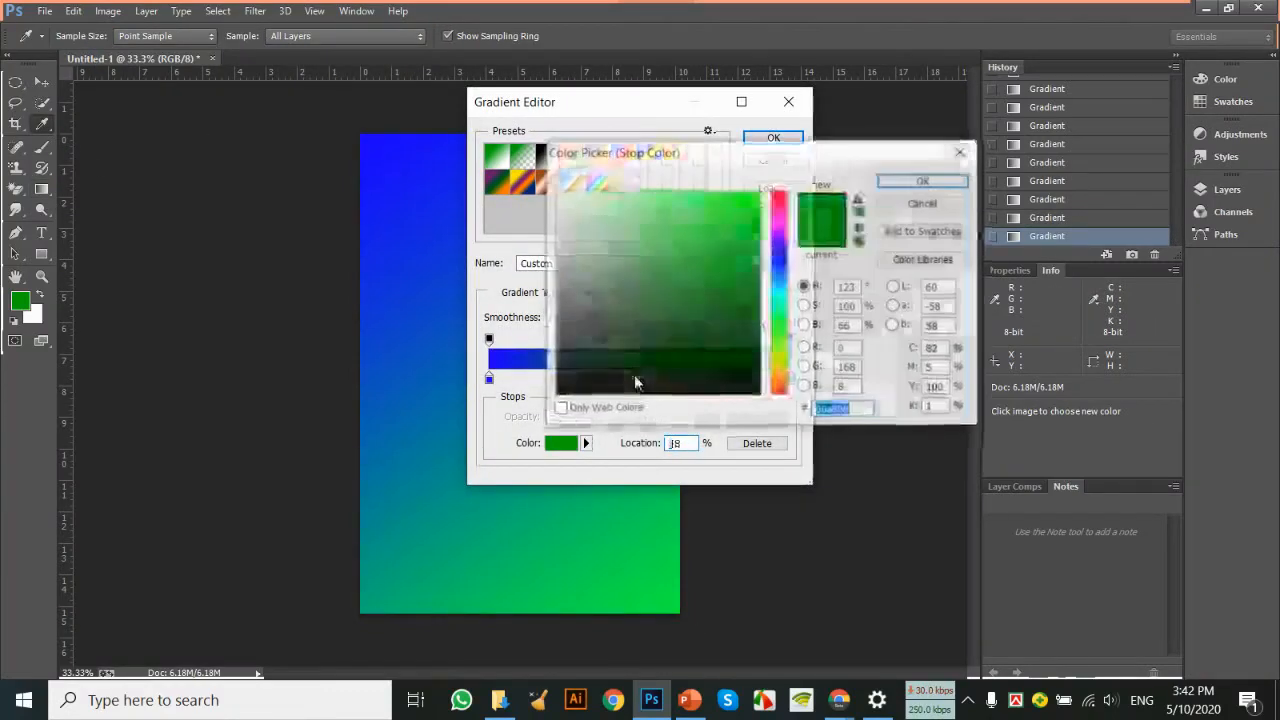
{"action": "left_click_drag", "start_coordinate": [787, 268], "coordinate": [785, 223]}
{"action": "left_click", "coordinate": [760, 191]}
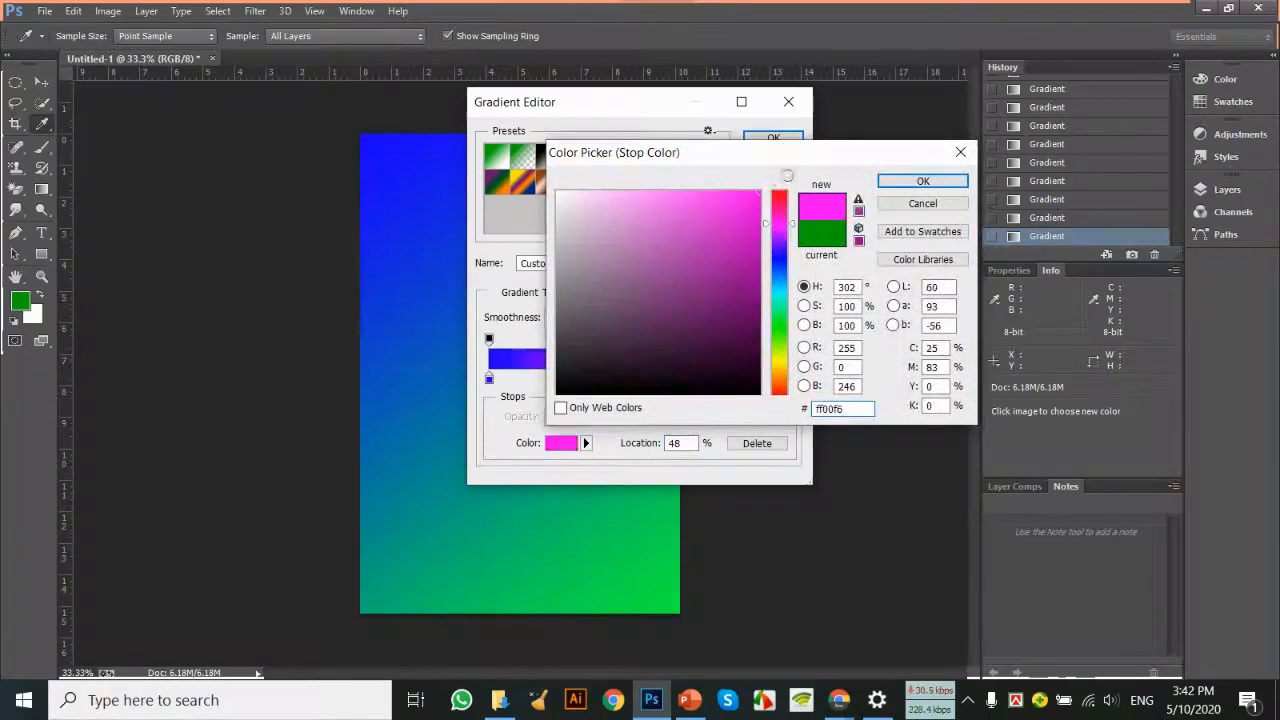
{"action": "left_click", "coordinate": [892, 182]}
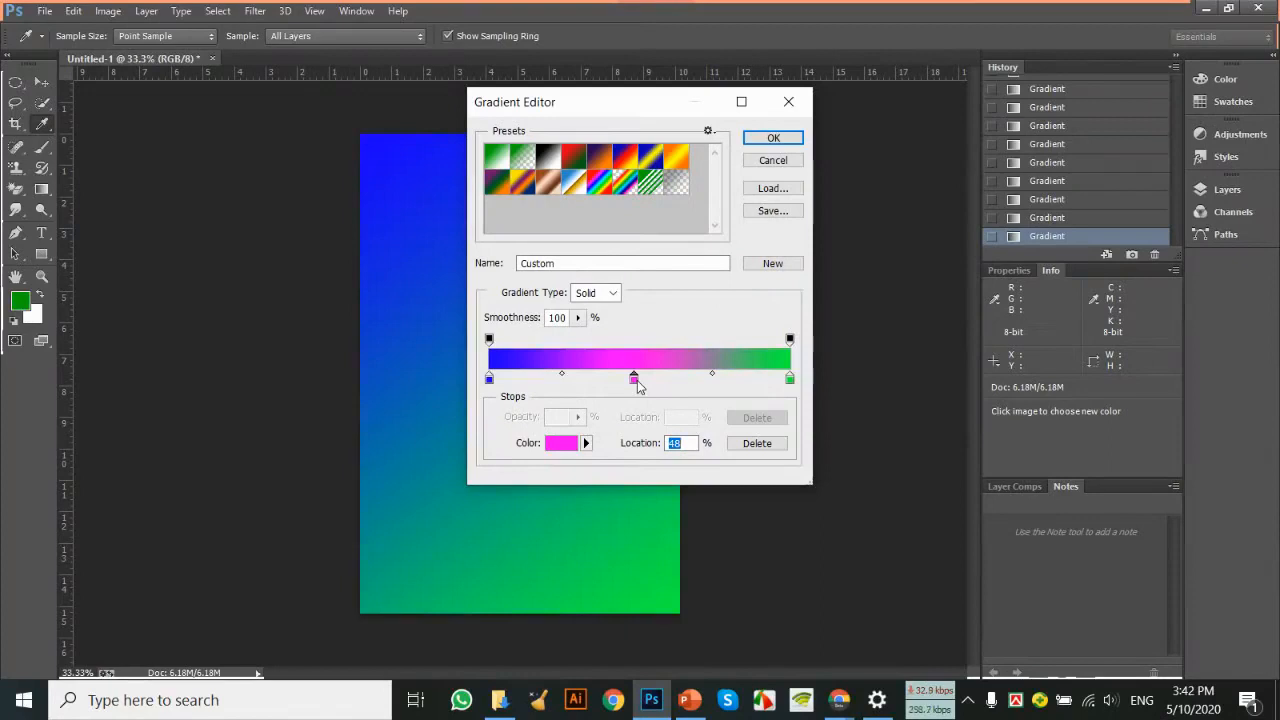
{"action": "left_click_drag", "start_coordinate": [637, 380], "coordinate": [573, 380]}
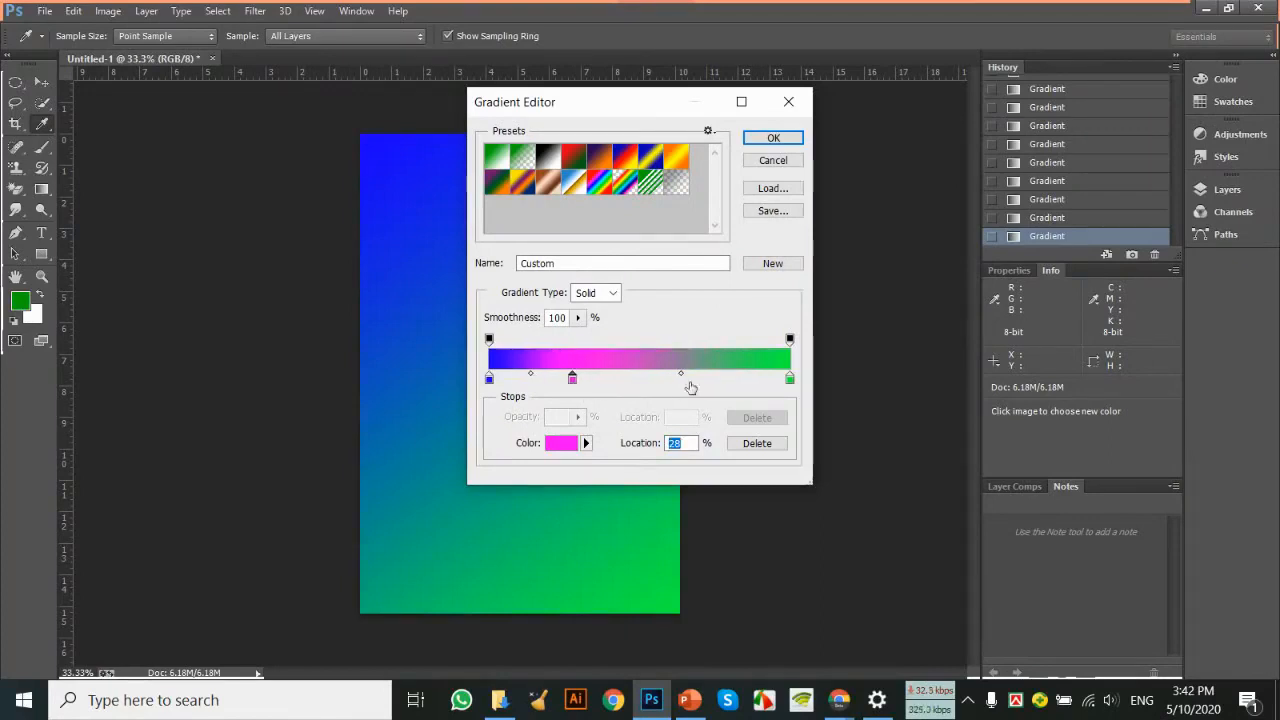
Add an orange (#ff6600) colour stop at 67% and fill the canvas with the four-colour gradient, vertically and diagonally.
{"action": "left_click", "coordinate": [691, 380]}
{"action": "double_click", "coordinate": [691, 380]}
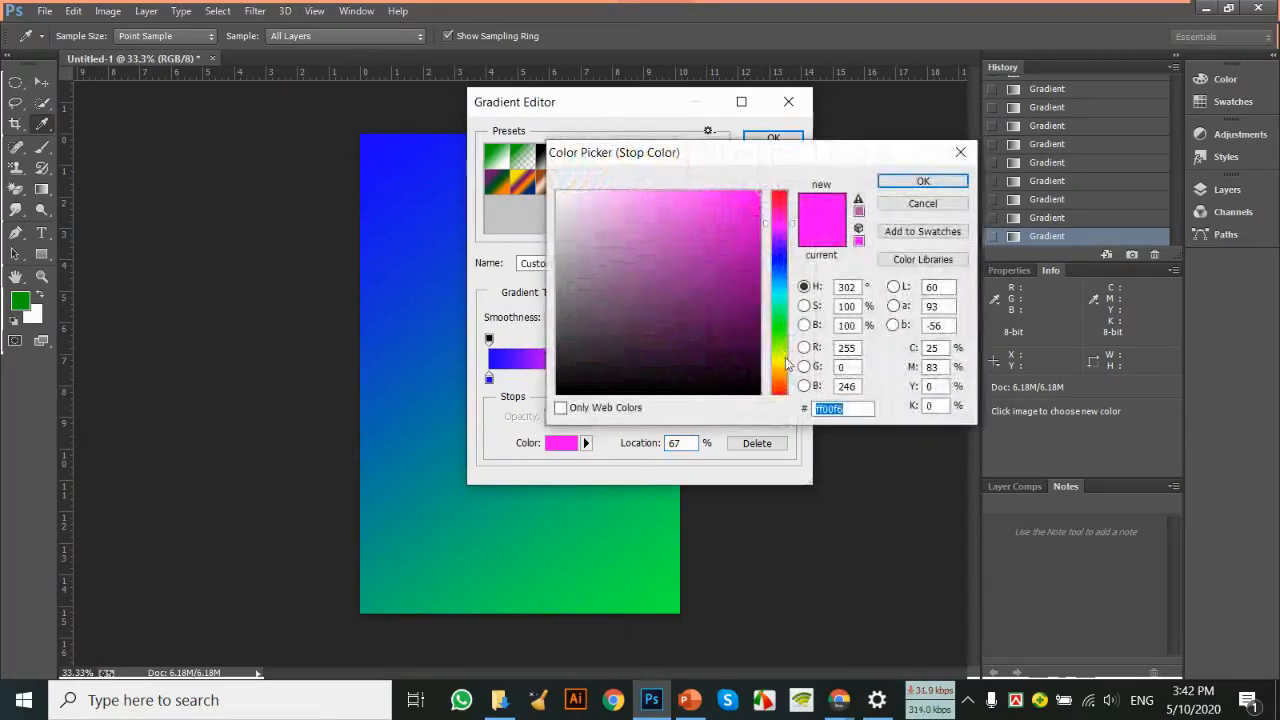
{"action": "left_click", "coordinate": [790, 384]}
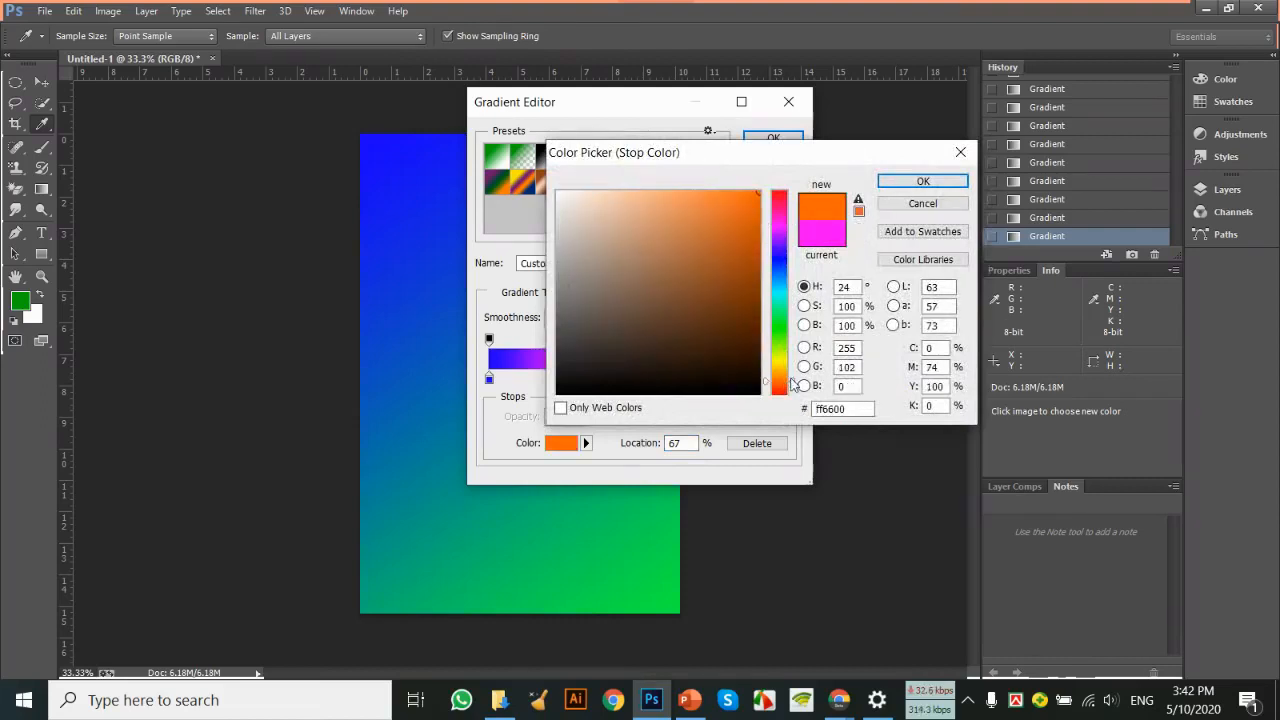
{"action": "left_click", "coordinate": [882, 181]}
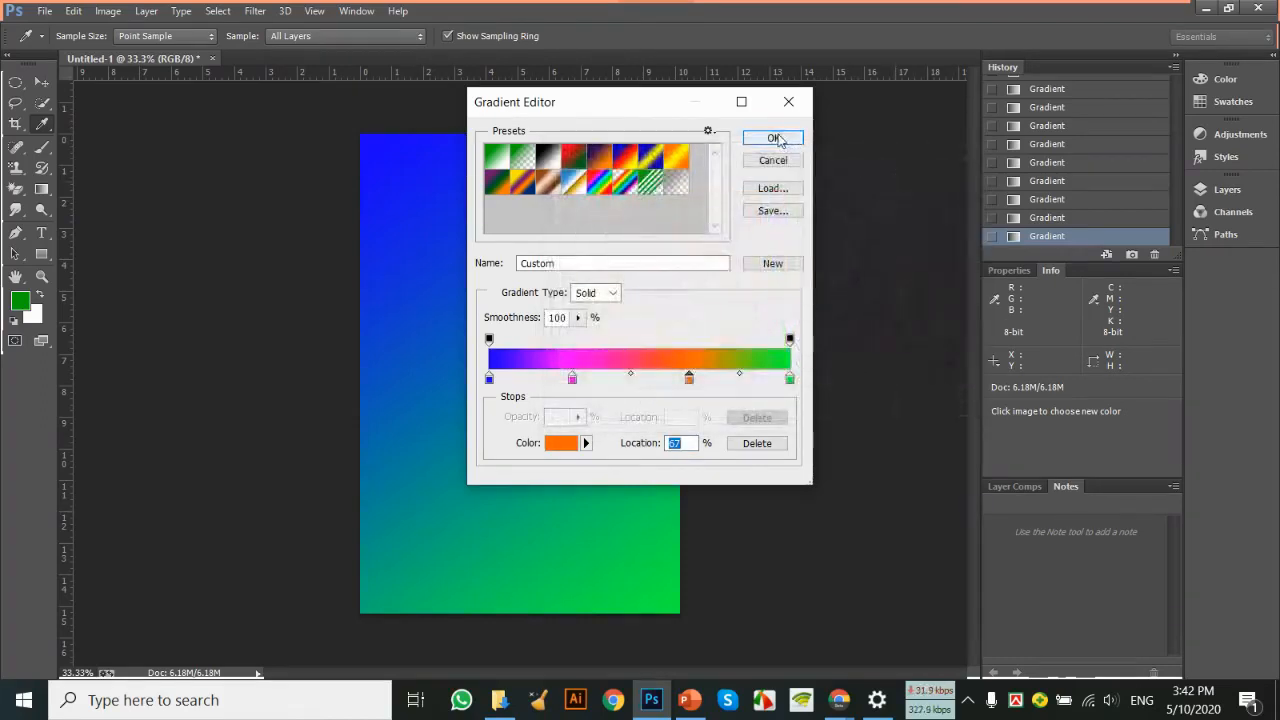
{"action": "left_click", "coordinate": [774, 138]}
{"action": "left_click_drag", "start_coordinate": [513, 135], "coordinate": [522, 605]}
{"action": "left_click_drag", "start_coordinate": [361, 127], "coordinate": [679, 620]}
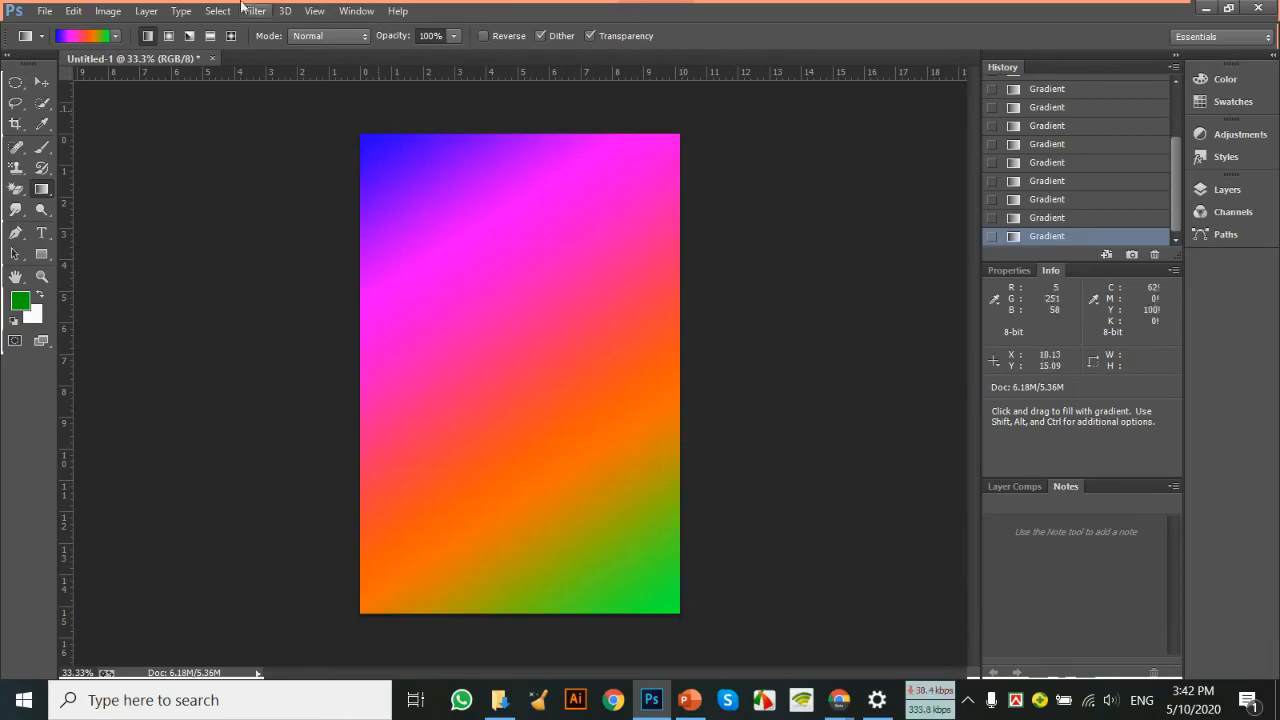
{"action": "right_click", "coordinate": [46, 195]}
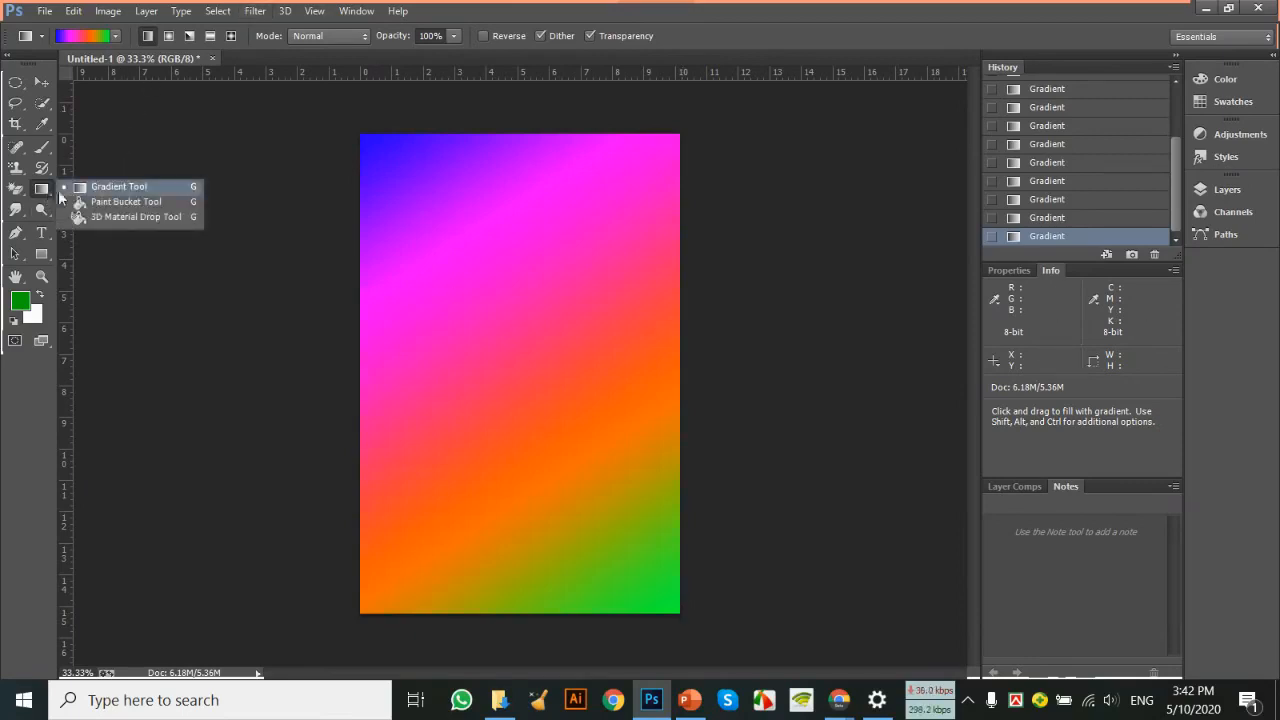
{"action": "left_click", "coordinate": [127, 193]}
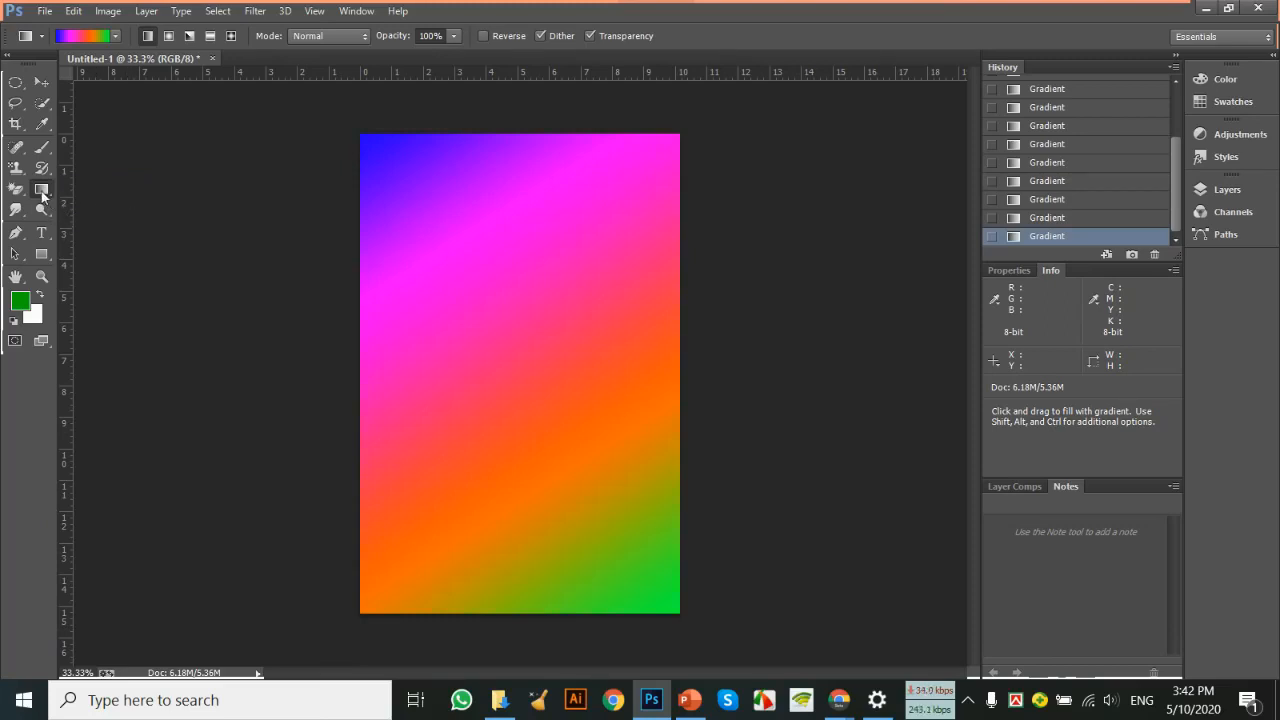
Close the gradient document without saving and open the header-gulf-birds image from the Desktop.
{"action": "left_click", "coordinate": [211, 59]}
{"action": "left_click", "coordinate": [645, 267]}
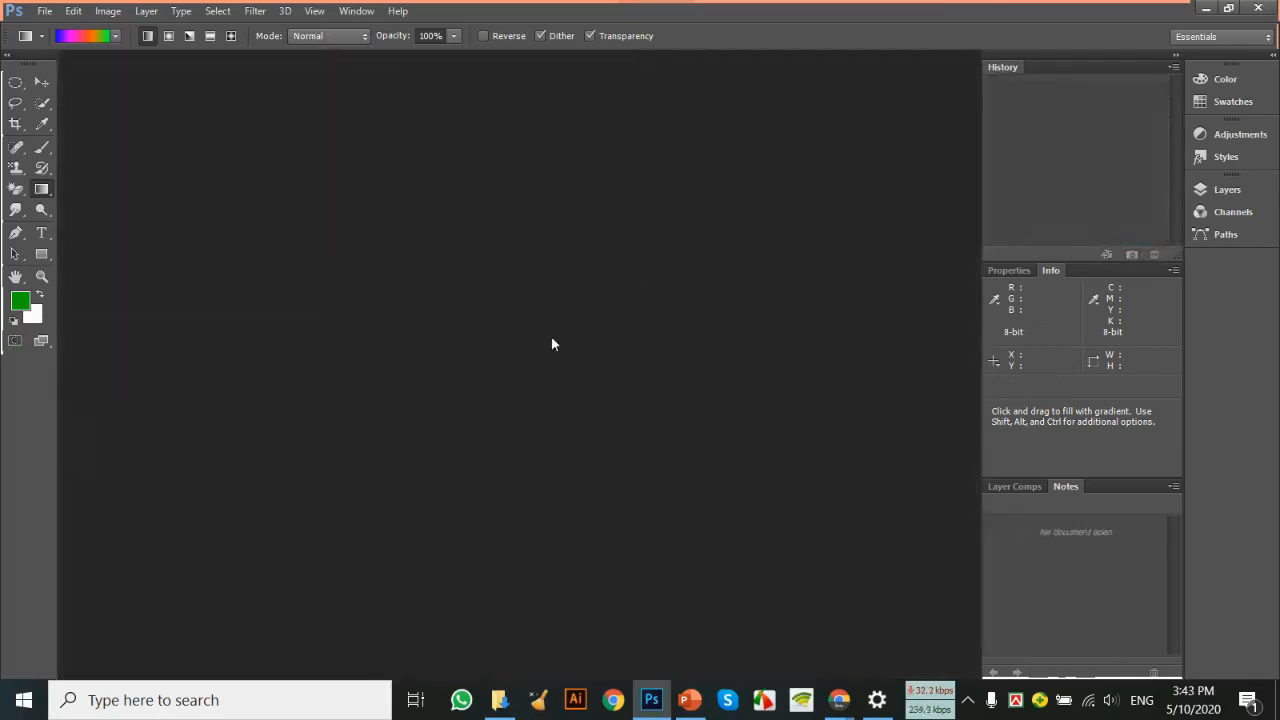
{"action": "key", "text": "ctrl+o"}
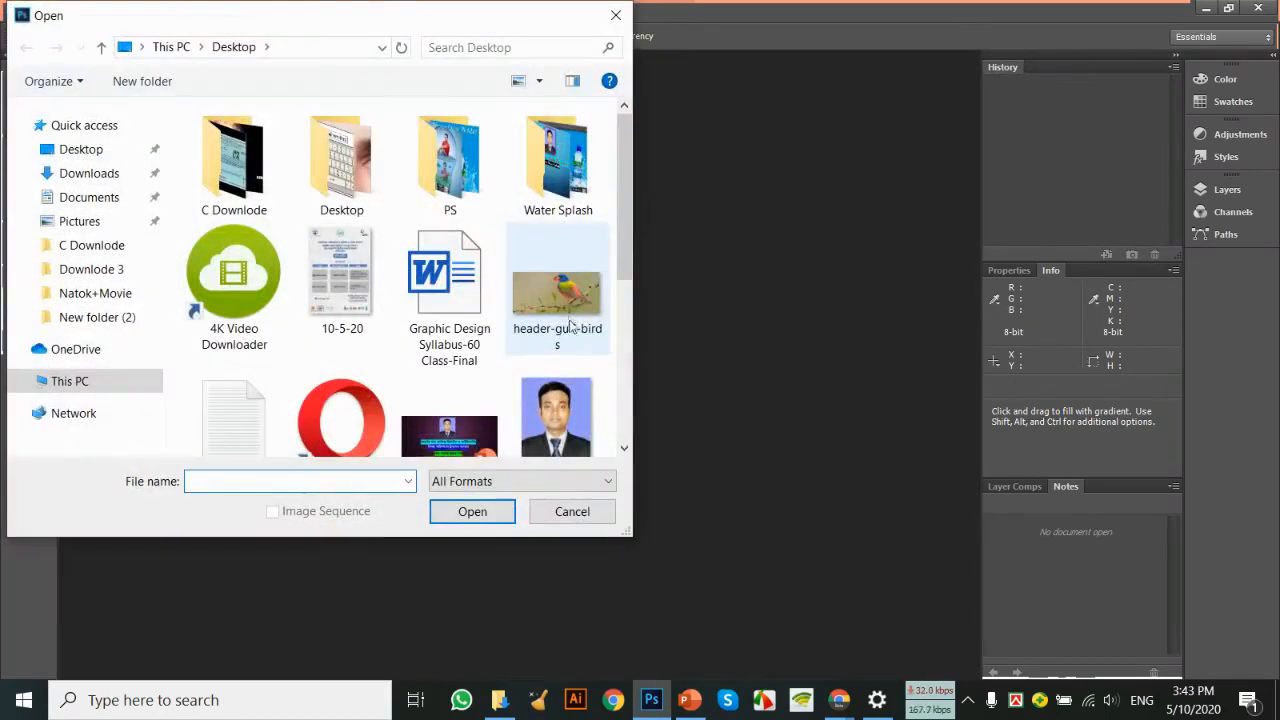
{"action": "double_click", "coordinate": [557, 292]}
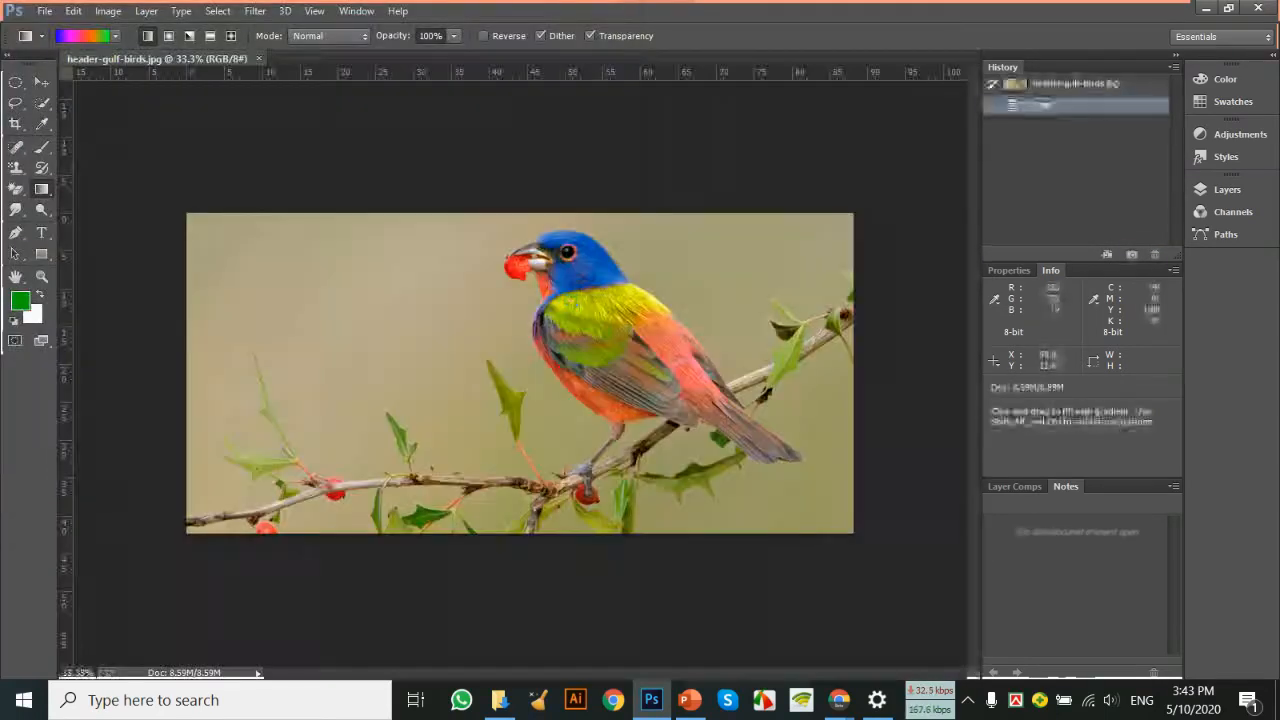
Fill the background behind the bird with the green foreground colour using the Paint Bucket tool.
{"action": "right_click", "coordinate": [41, 189]}
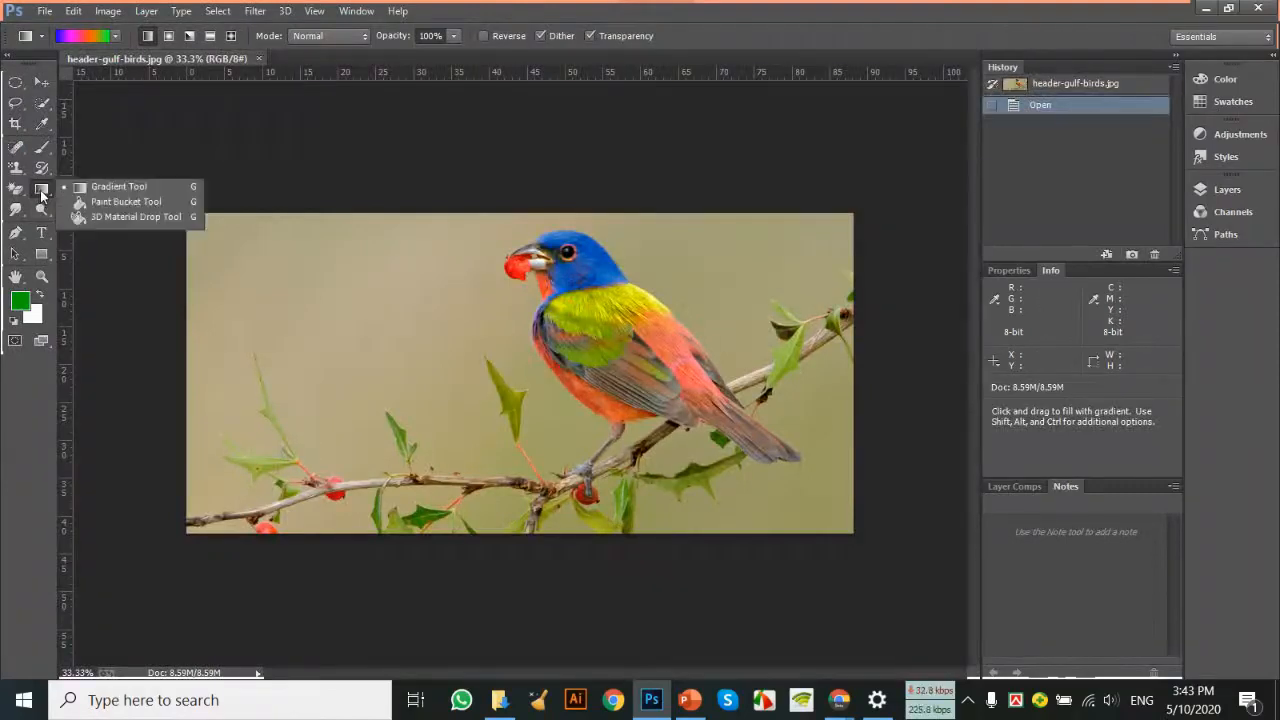
{"action": "left_click", "coordinate": [96, 202]}
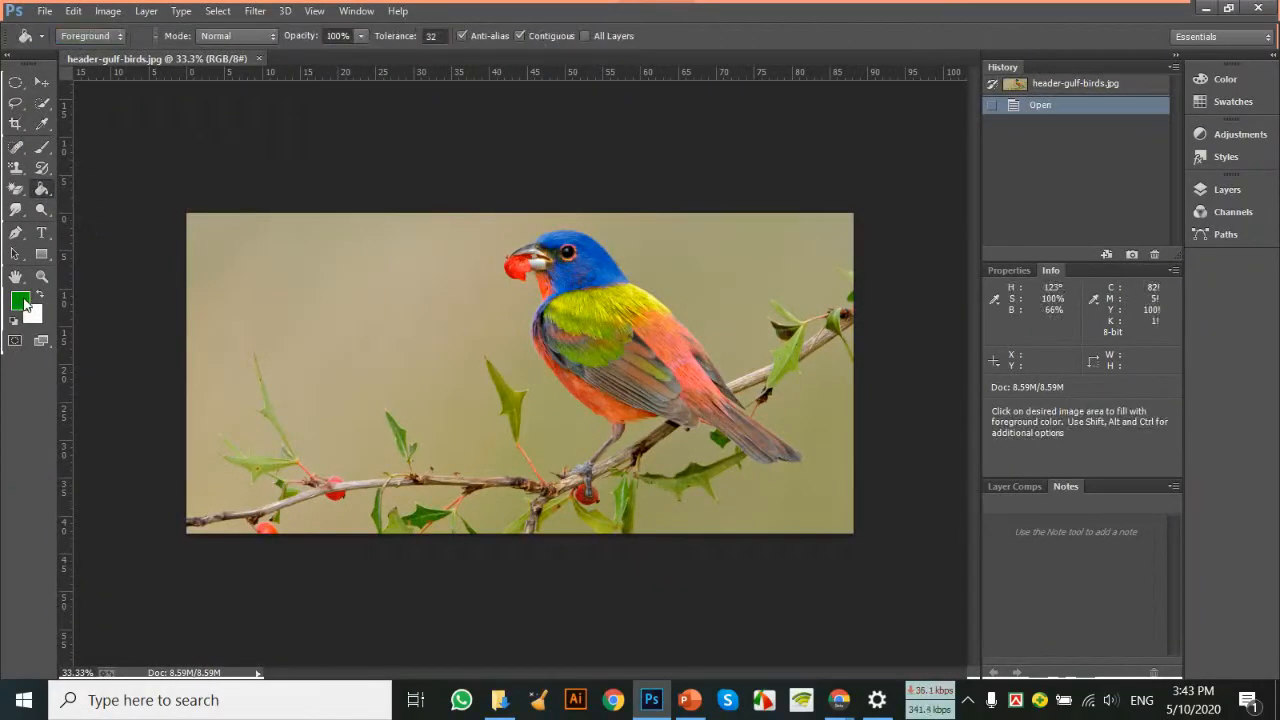
{"action": "left_click", "coordinate": [264, 287]}
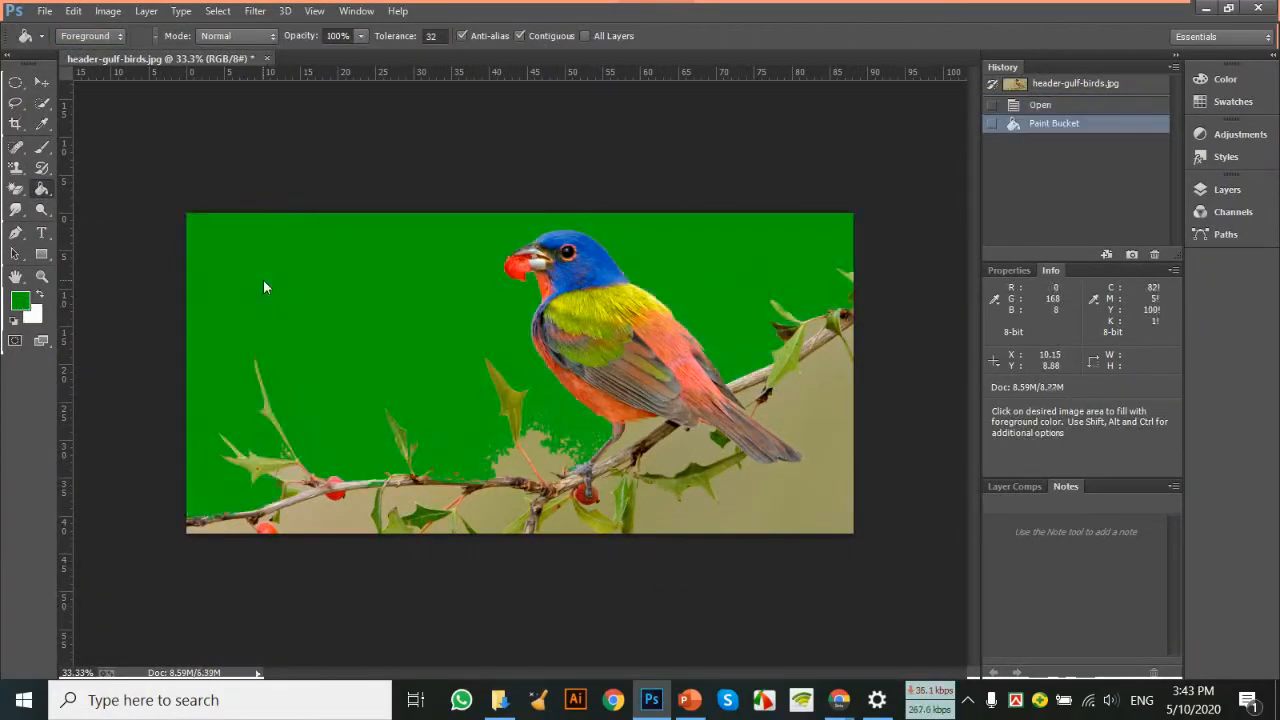
Set the foreground colour to red (#fd0606) and fill the background behind the bird with it.
{"action": "left_click", "coordinate": [20, 300]}
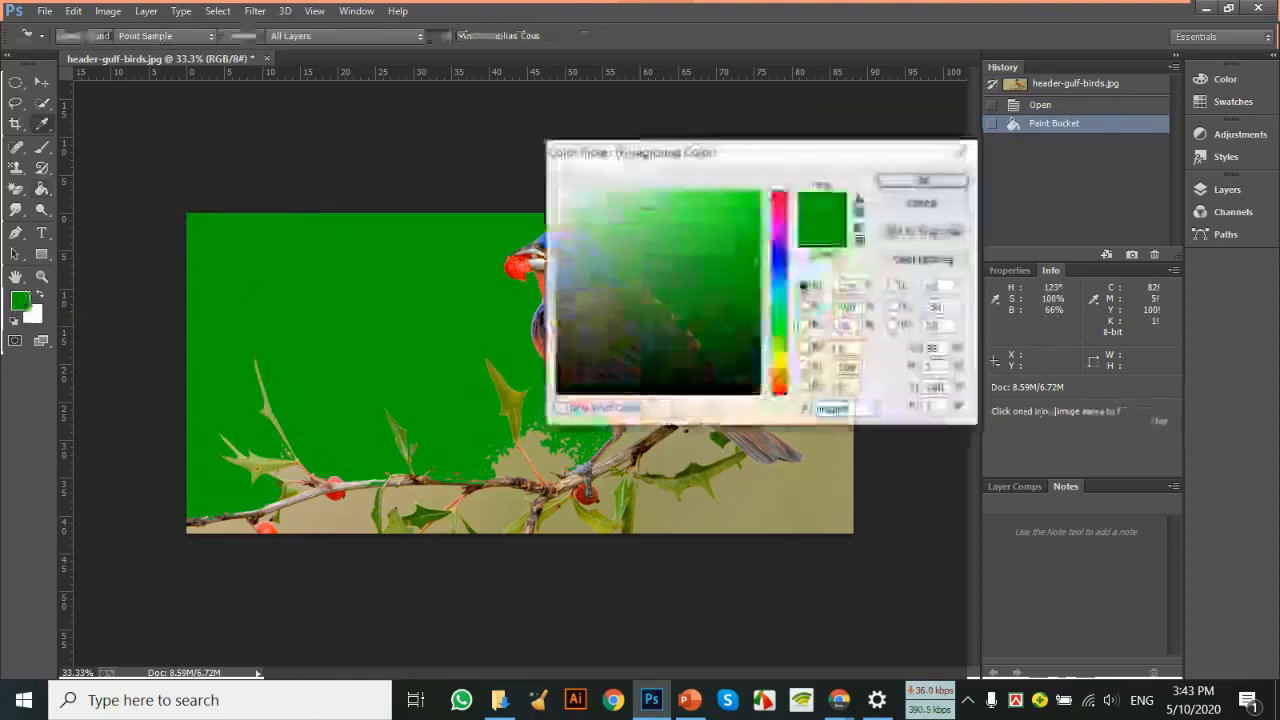
{"action": "left_click_drag", "start_coordinate": [784, 222], "coordinate": [795, 190]}
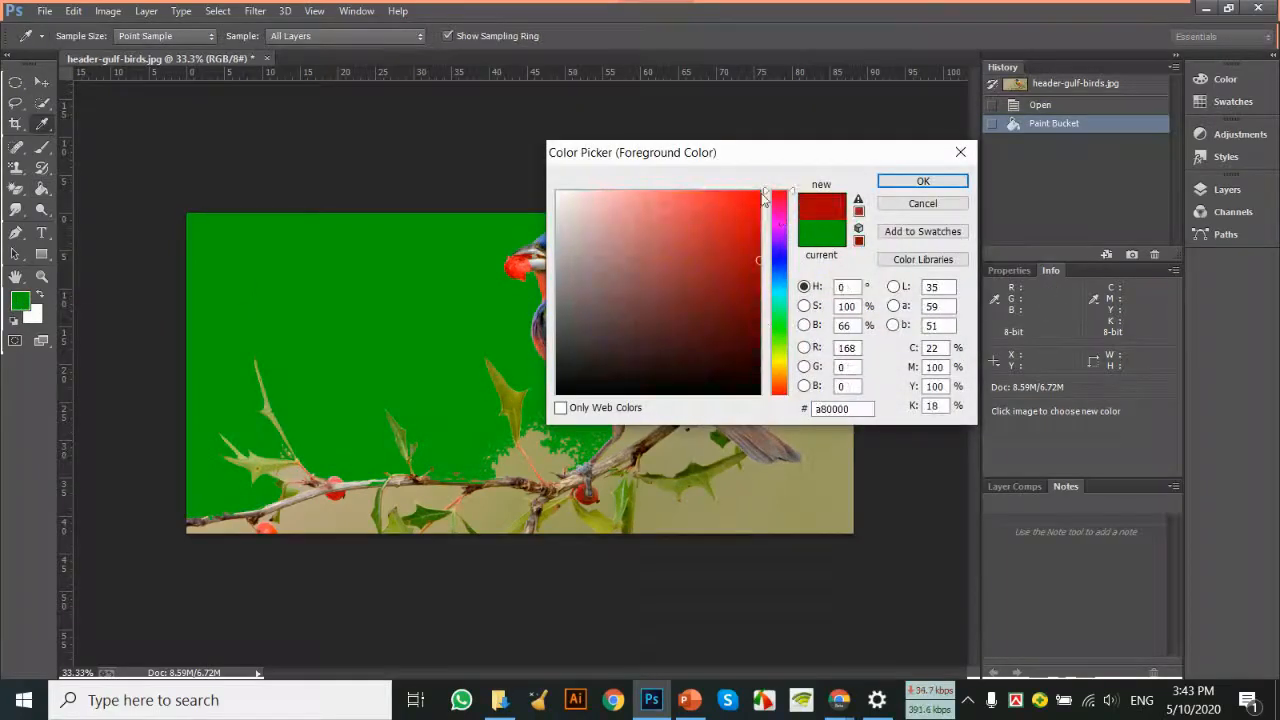
{"action": "left_click", "coordinate": [759, 192]}
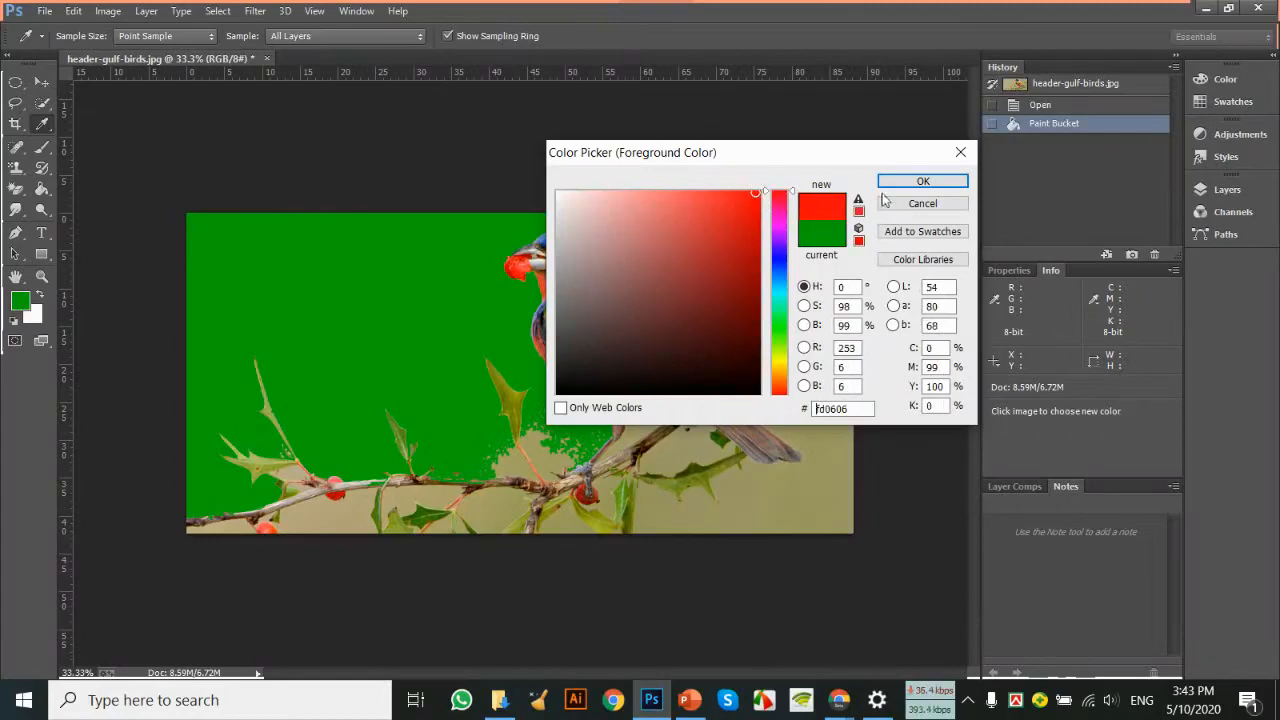
{"action": "left_click", "coordinate": [922, 181]}
{"action": "left_click", "coordinate": [379, 287]}
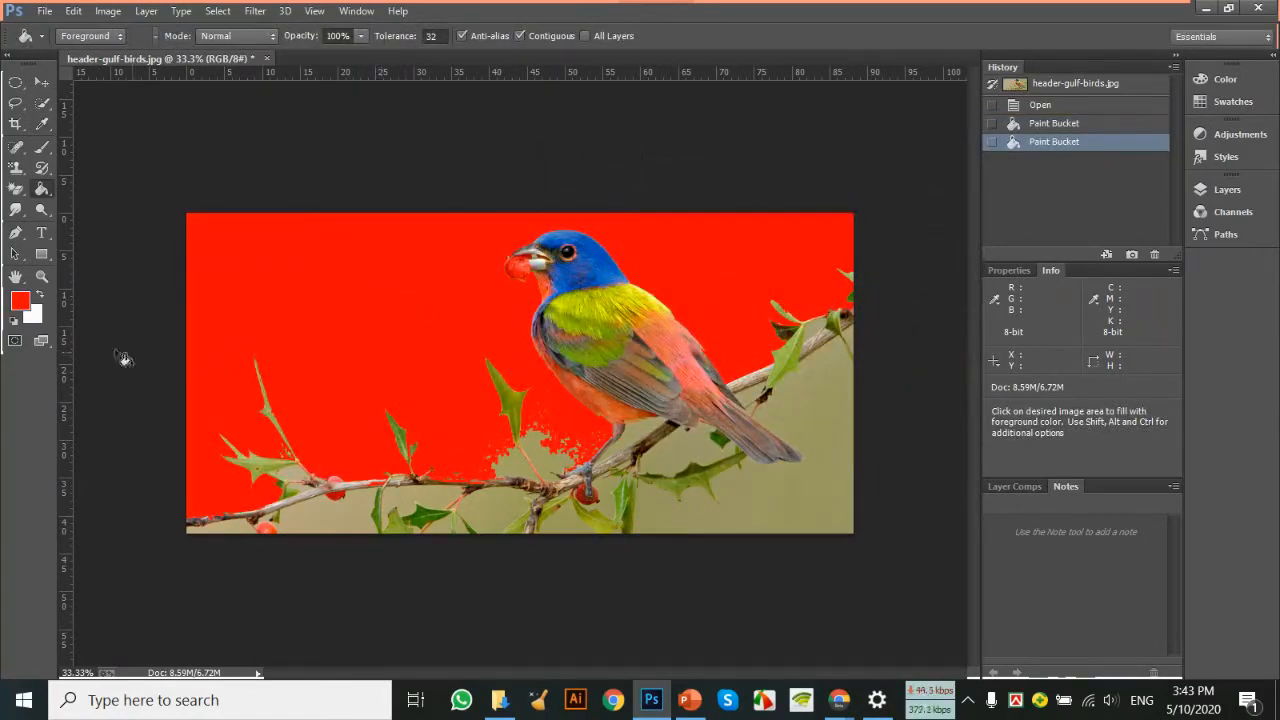
Set the foreground colour to green and fill the open background areas below the branch and the red background behind the bird with it.
{"action": "left_click", "coordinate": [20, 300]}
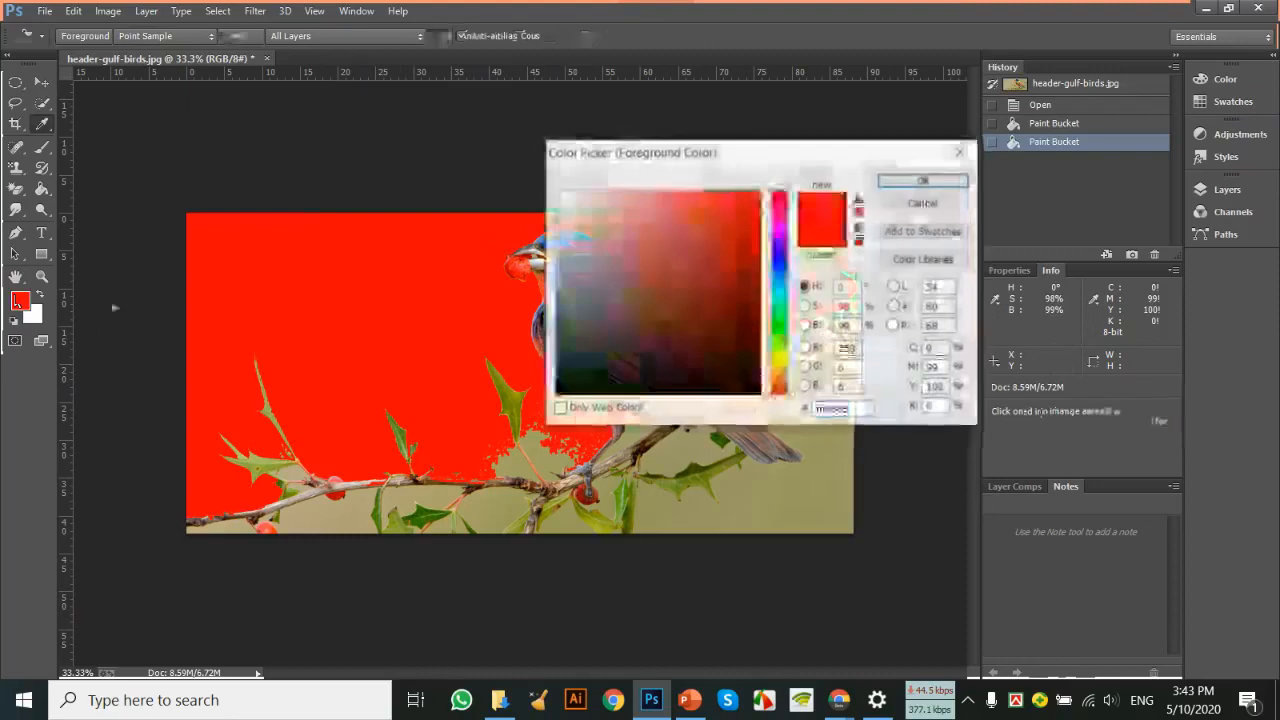
{"action": "left_click", "coordinate": [781, 323]}
{"action": "left_click", "coordinate": [910, 187]}
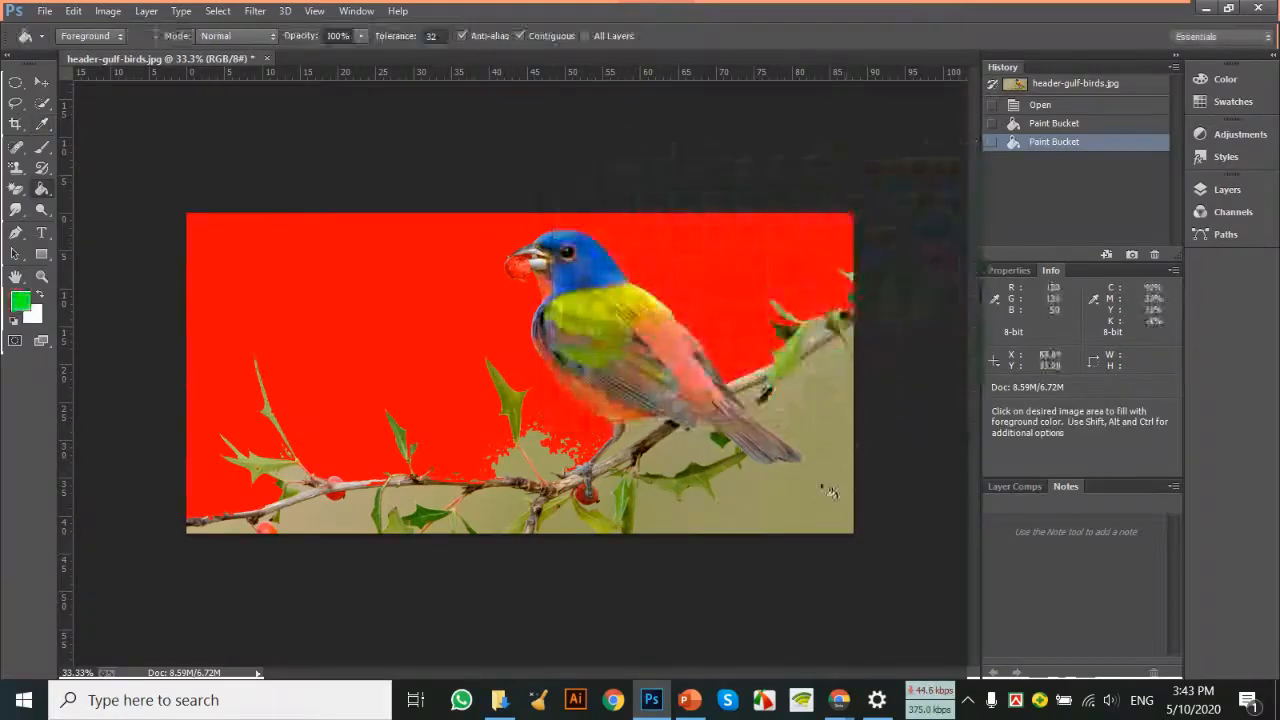
{"action": "left_click", "coordinate": [821, 492]}
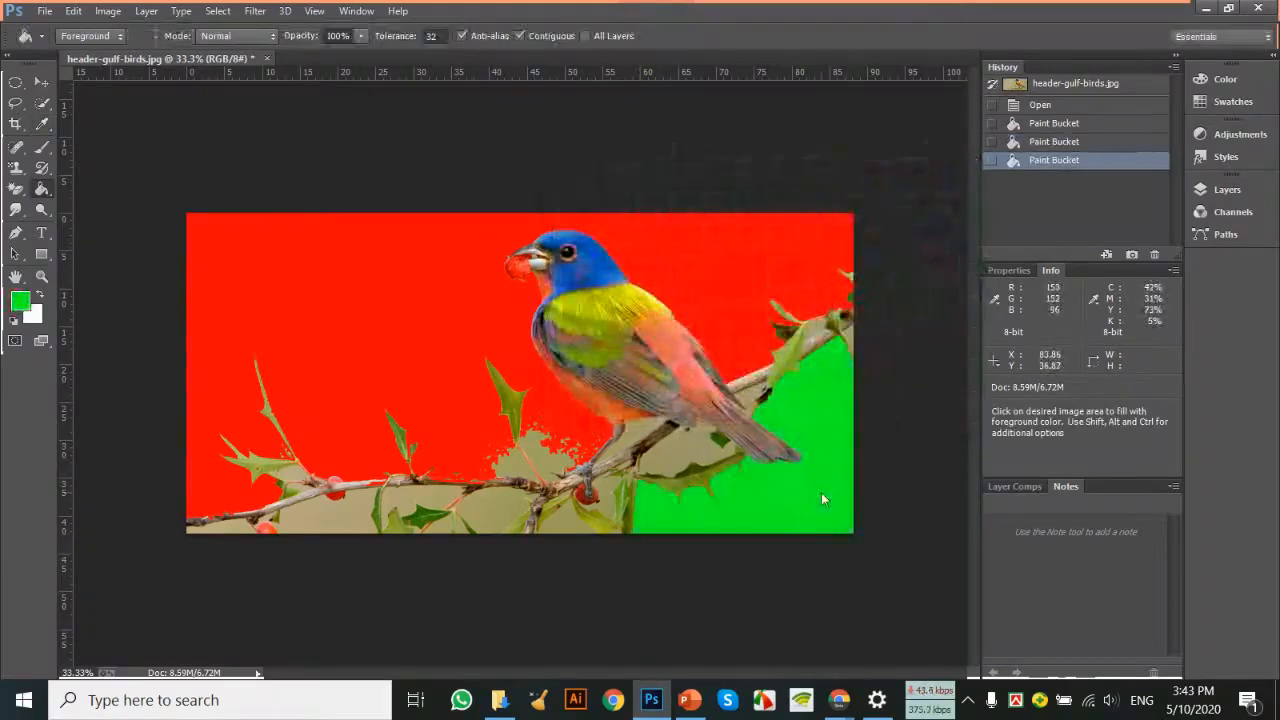
{"action": "left_click", "coordinate": [502, 510]}
{"action": "left_click", "coordinate": [327, 518]}
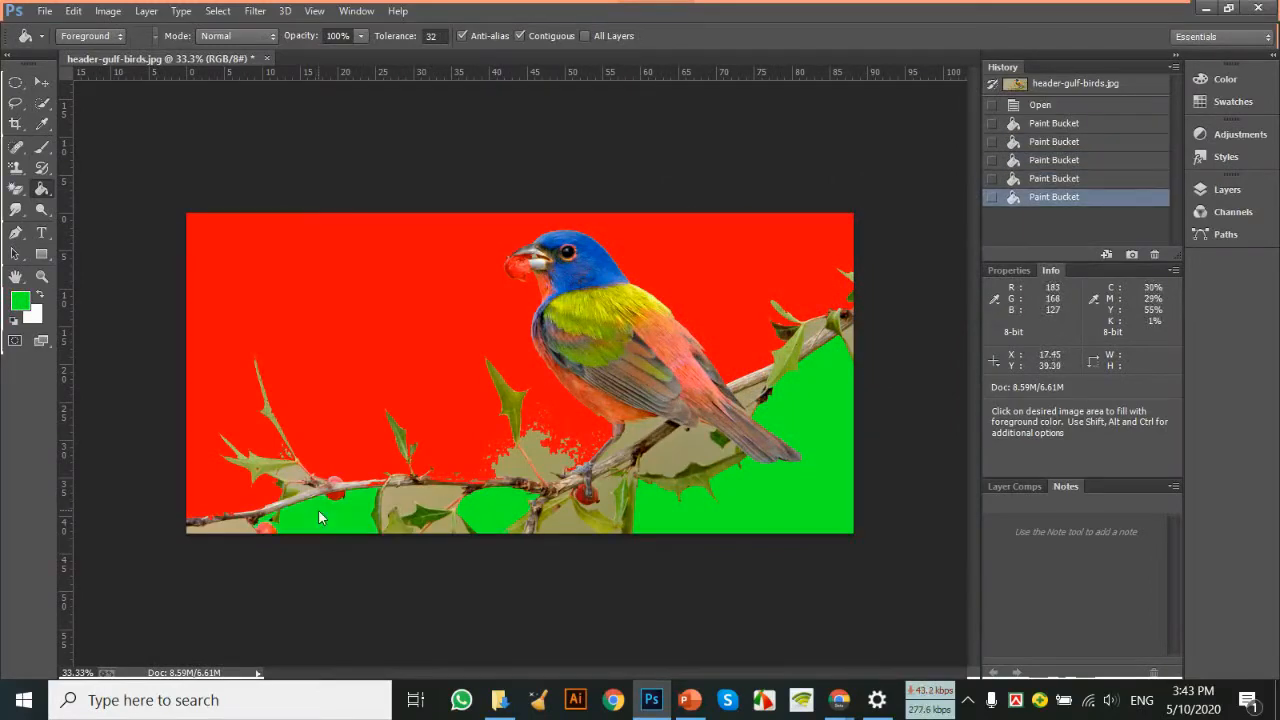
{"action": "left_click", "coordinate": [560, 468]}
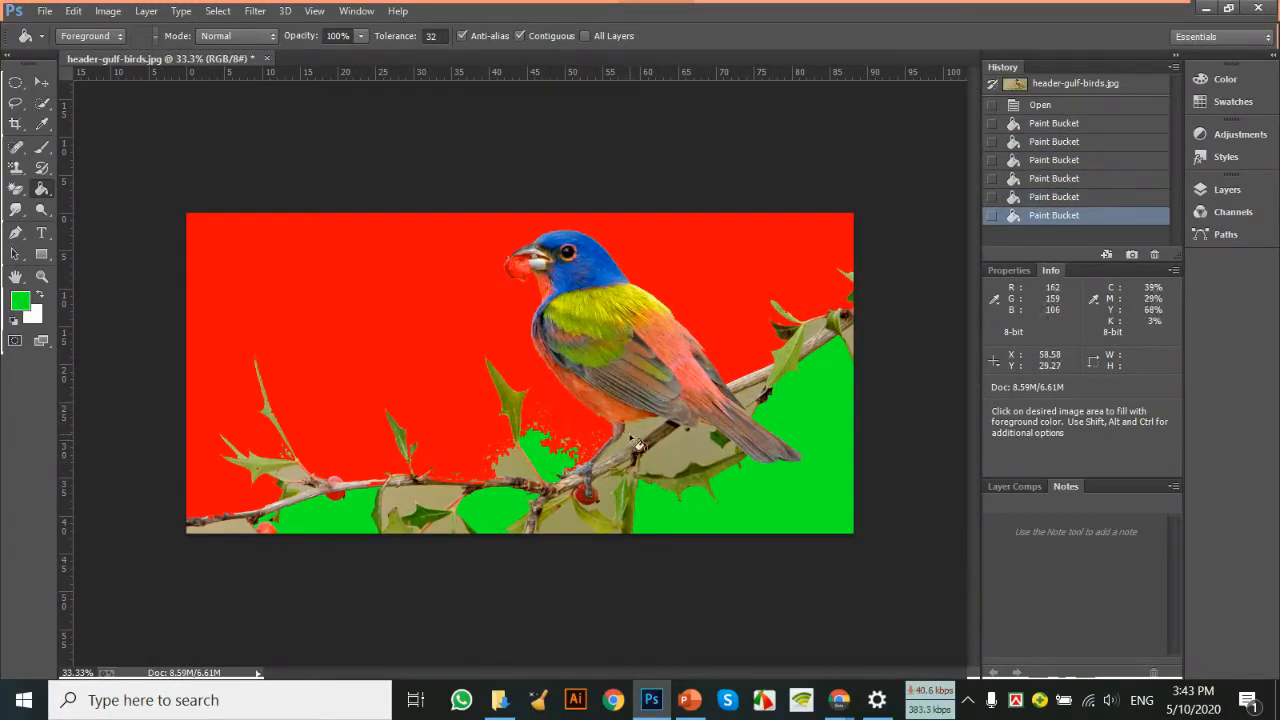
{"action": "left_click", "coordinate": [281, 307]}
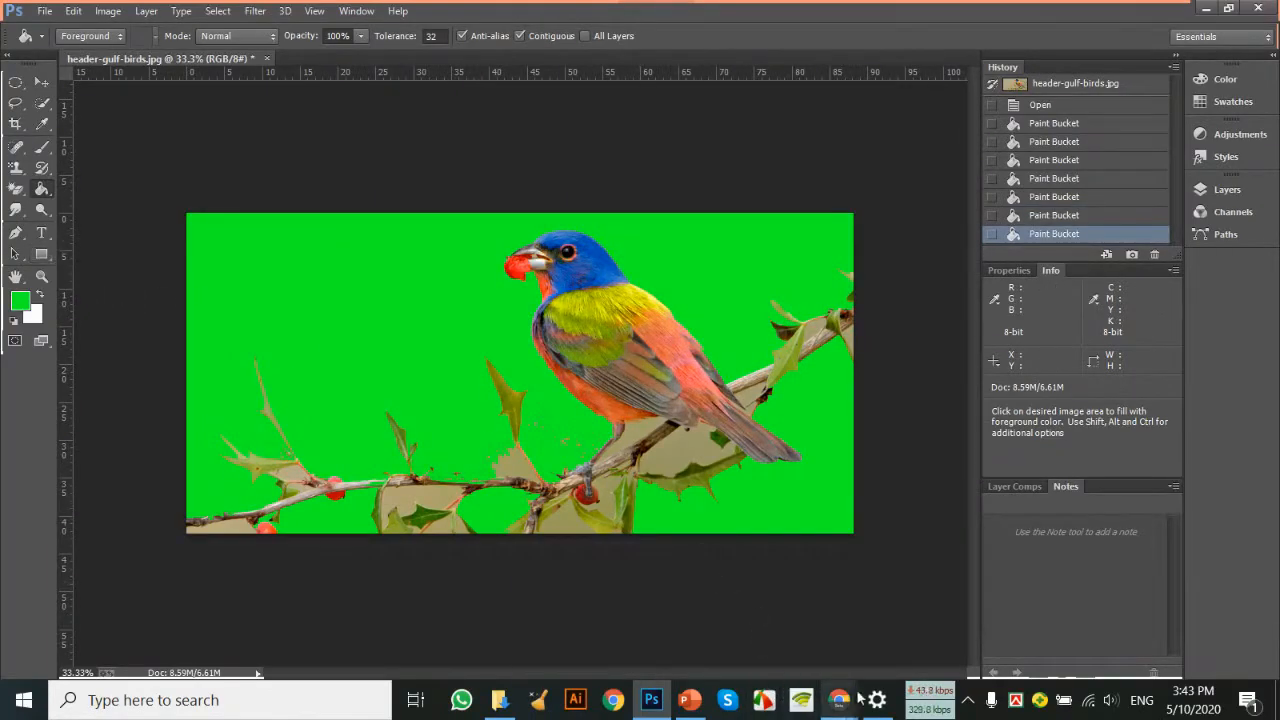
Switch to the Facebook Live Producer page in Chrome and read through the viewers' comments.
{"action": "mouse_move", "coordinate": [839, 700]}
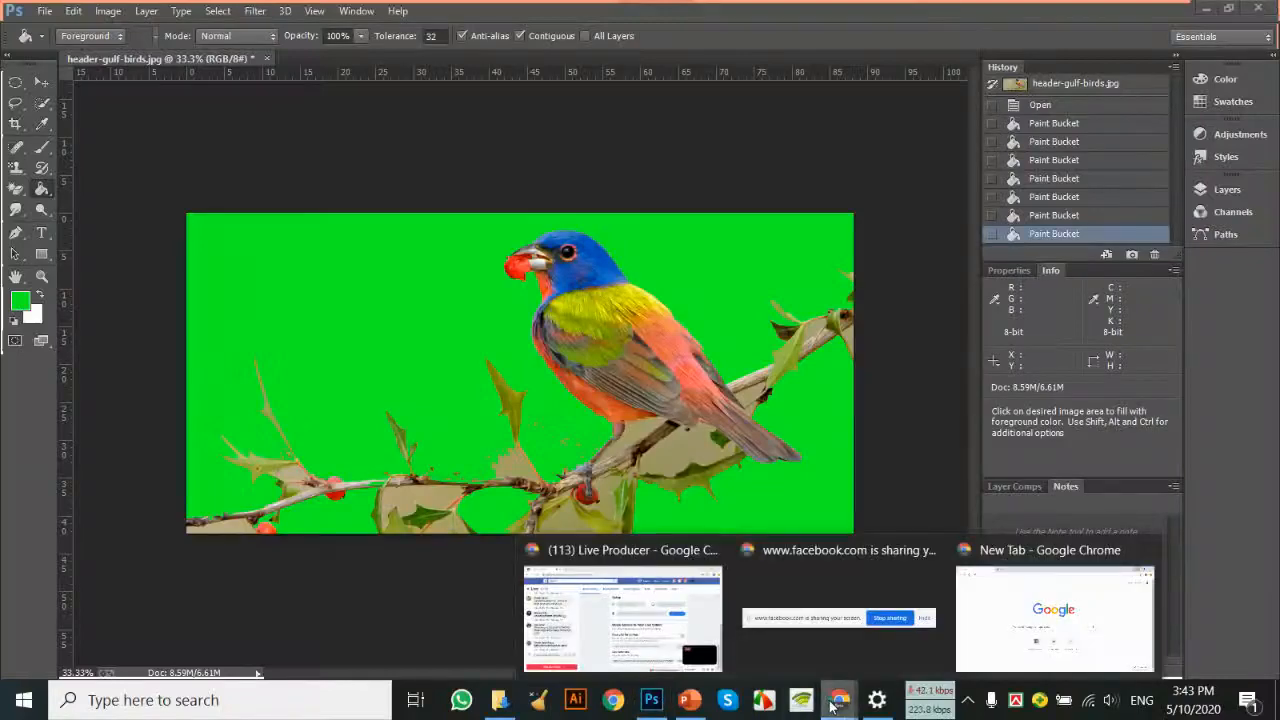
{"action": "left_click", "coordinate": [630, 645]}
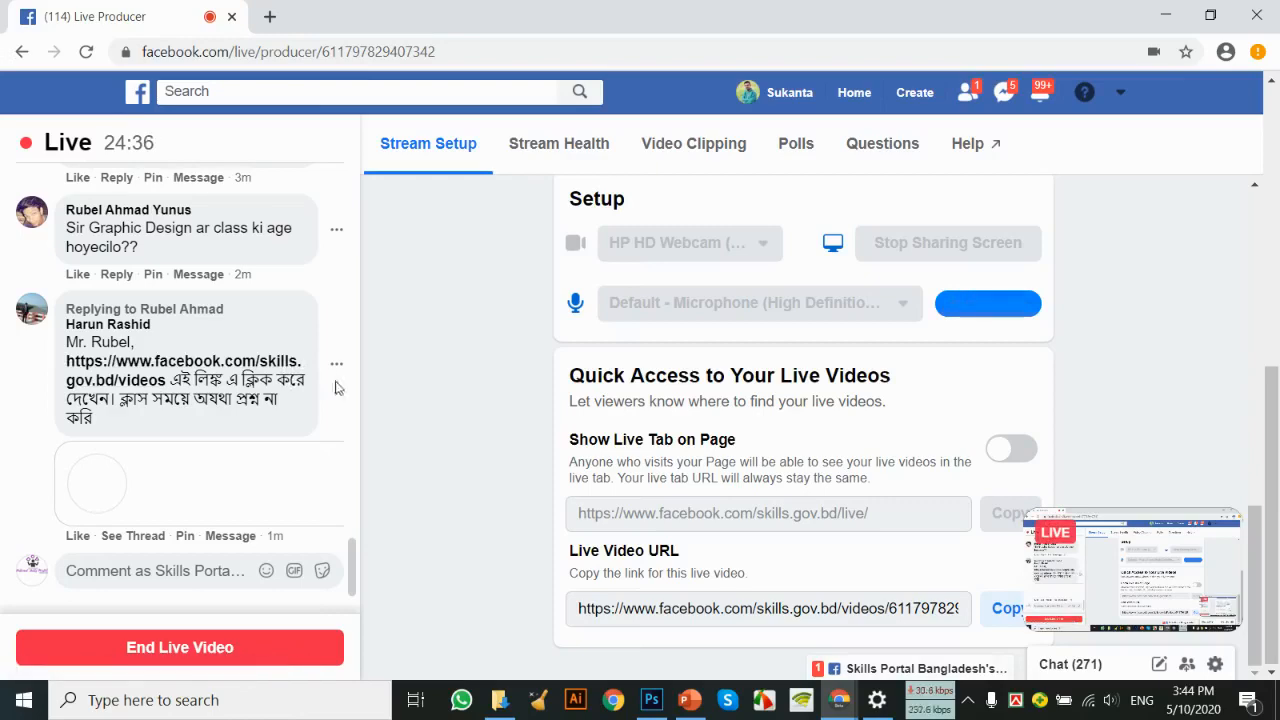
{"action": "scroll", "coordinate": [210, 200], "scroll_direction": "up", "scroll_amount": 8}
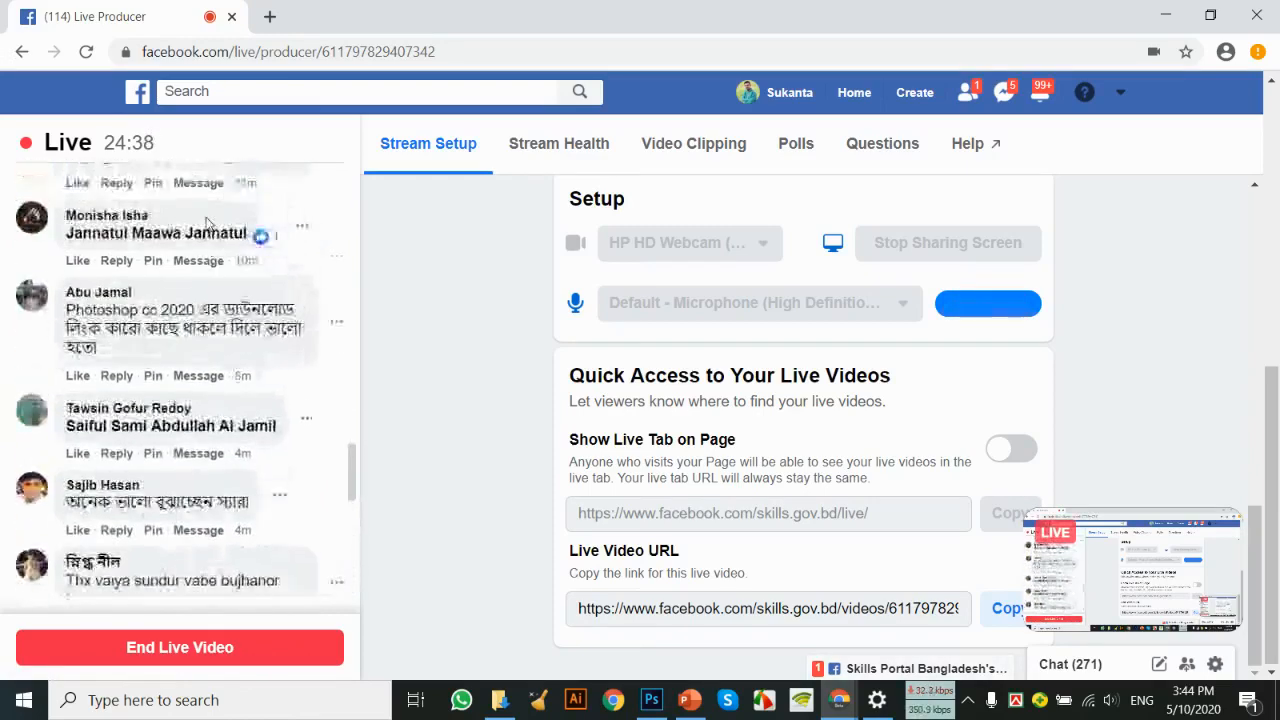
{"action": "scroll", "coordinate": [209, 240], "scroll_direction": "down", "scroll_amount": 8}
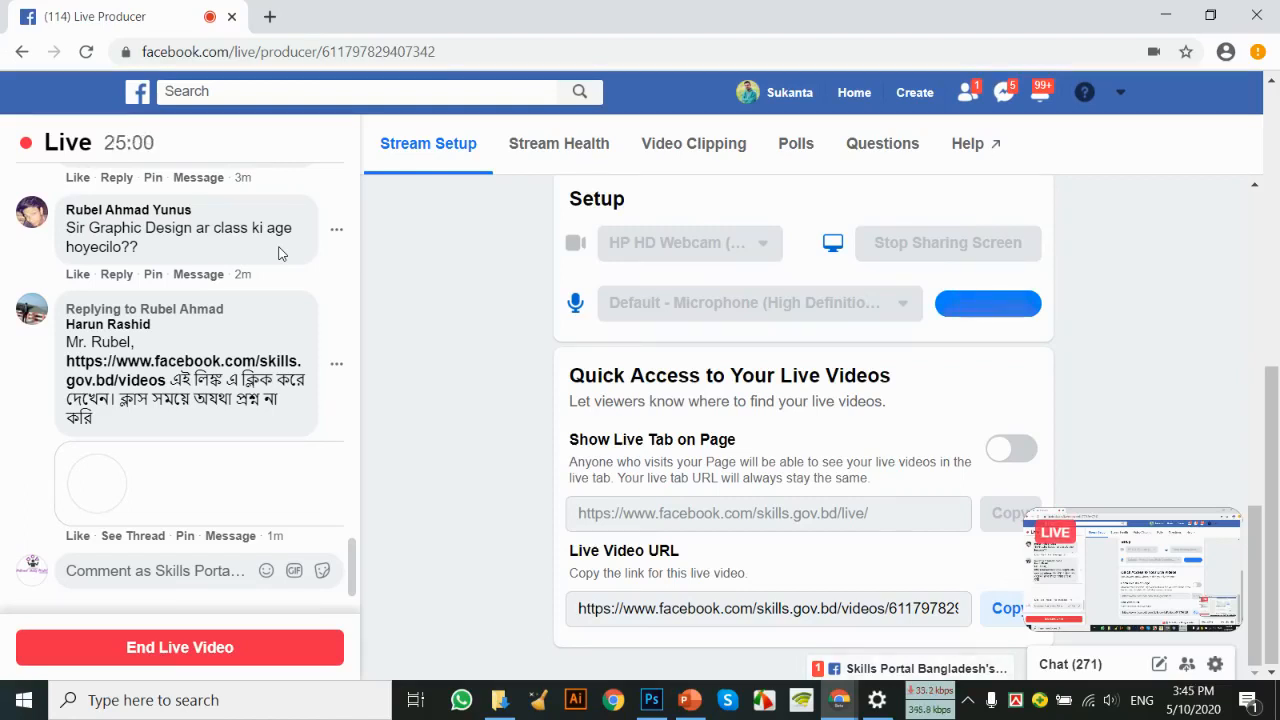
Switch back to Photoshop, activate the 3D Material Drop tool and look over the available 3D commands.
{"action": "left_click", "coordinate": [658, 703]}
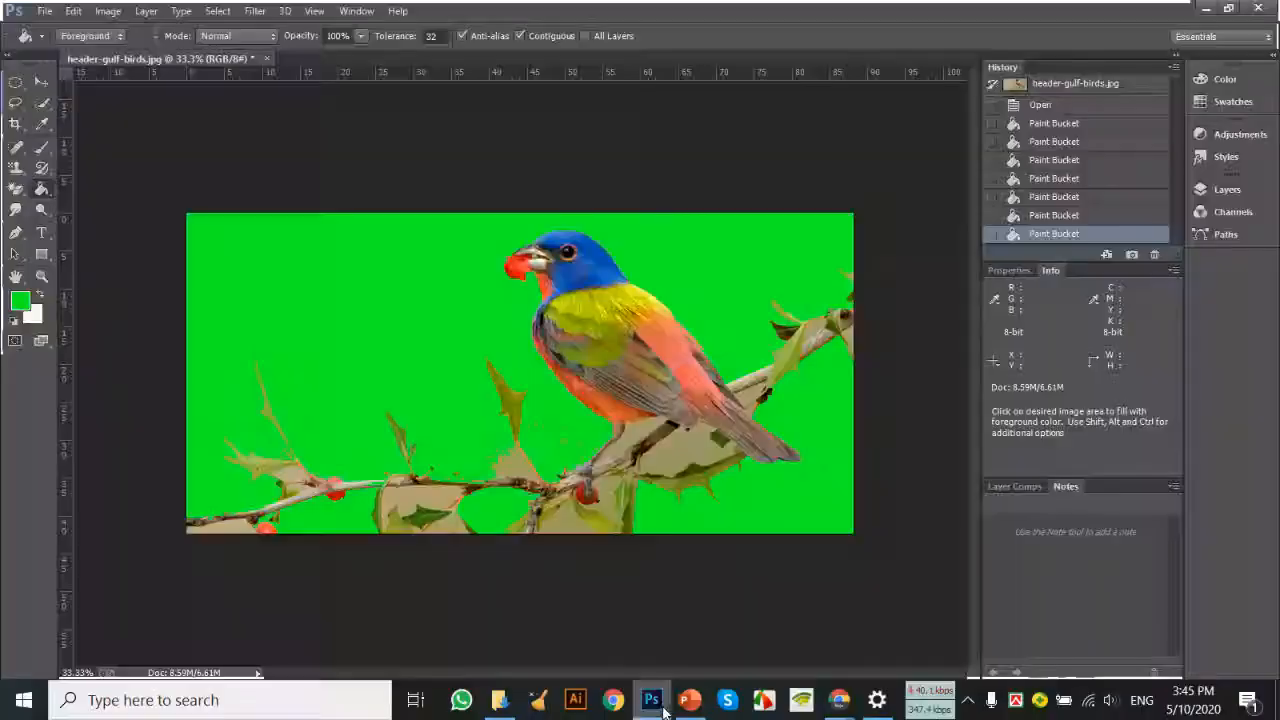
{"action": "right_click", "coordinate": [49, 185]}
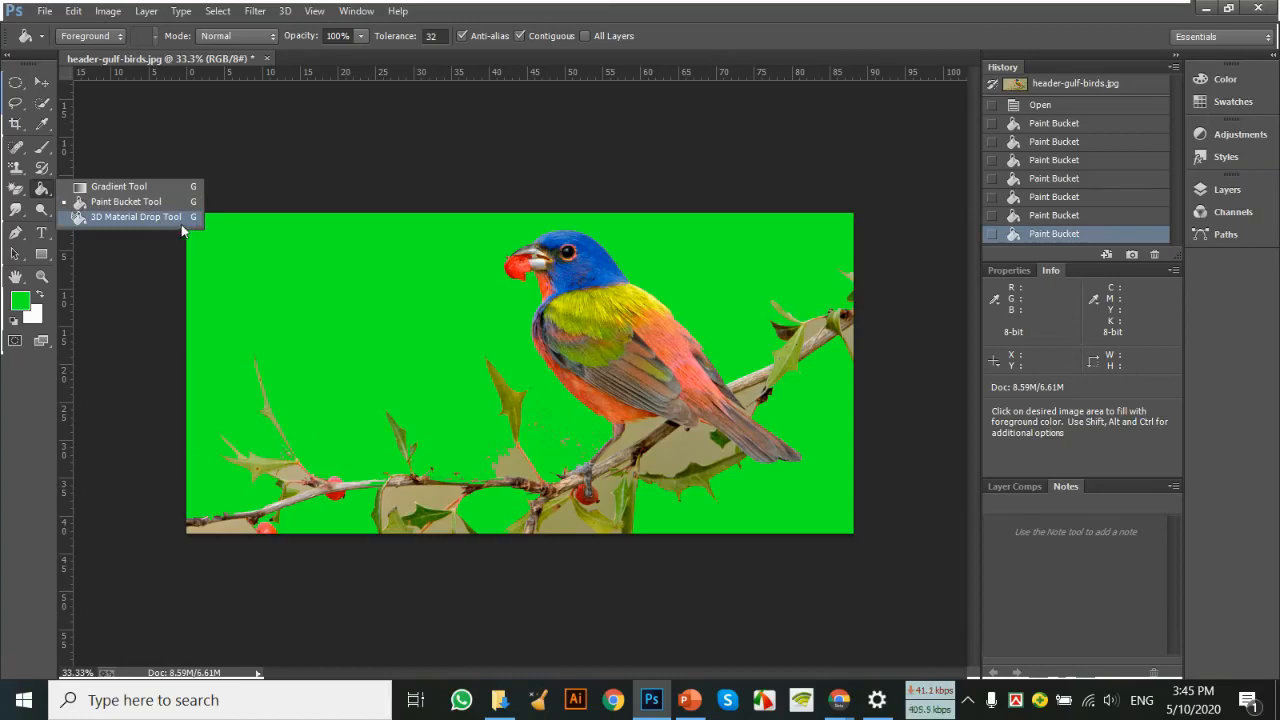
{"action": "left_click", "coordinate": [155, 217]}
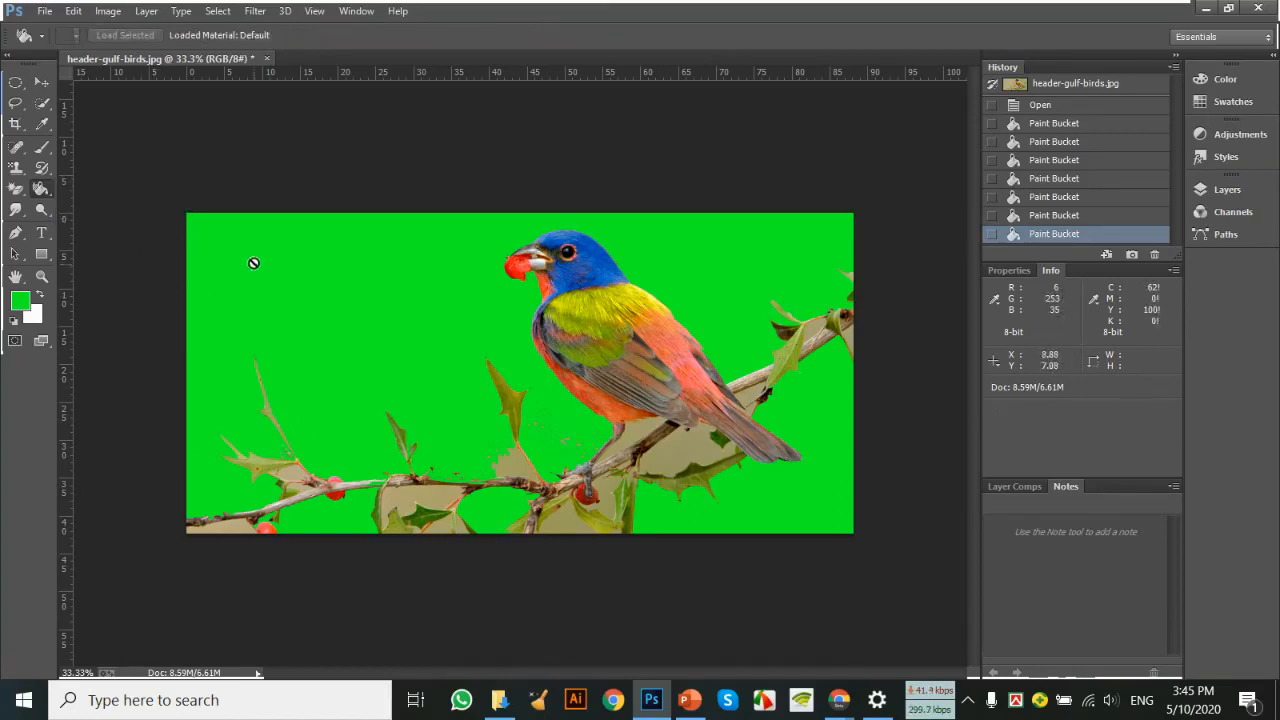
{"action": "right_click", "coordinate": [43, 193]}
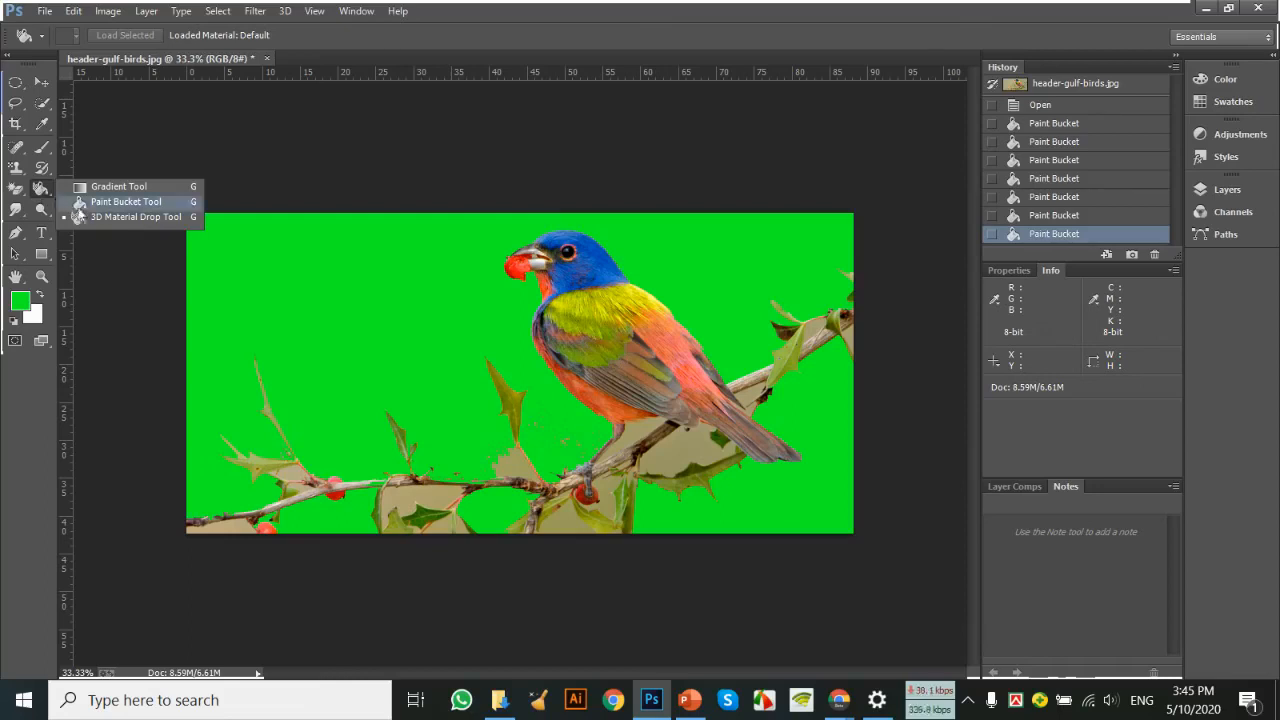
{"action": "left_click", "coordinate": [91, 218]}
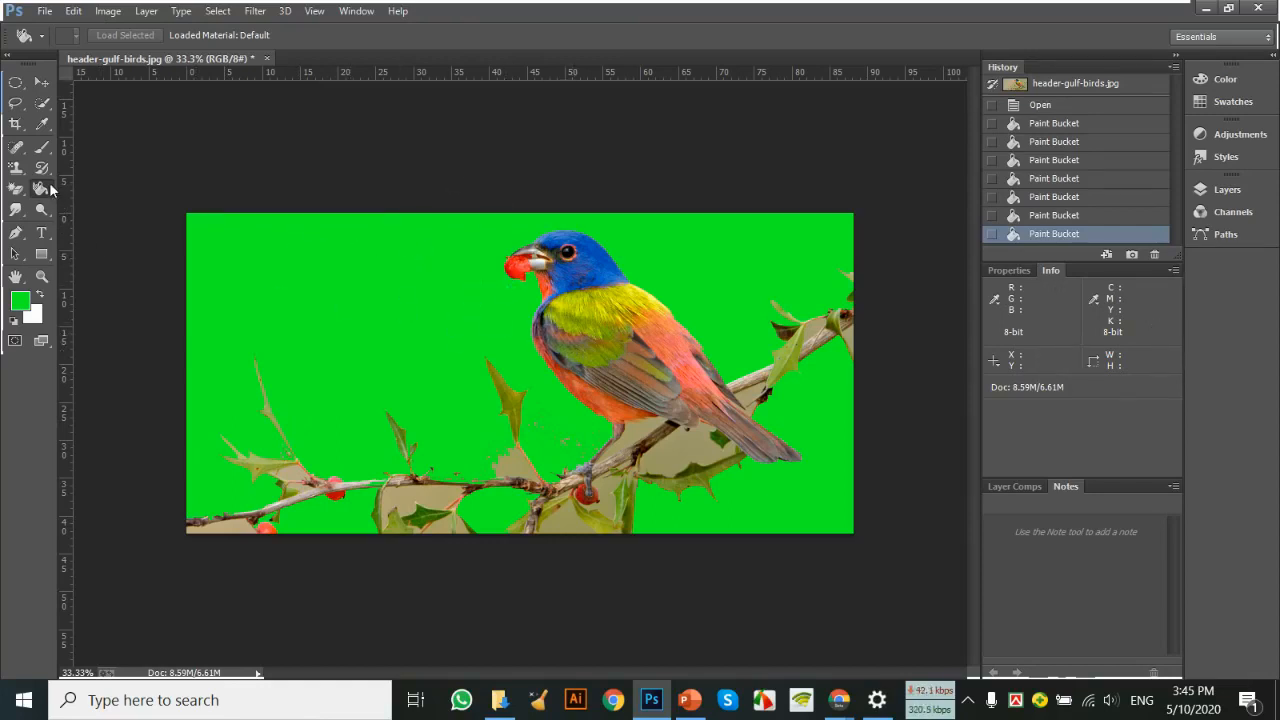
{"action": "left_click", "coordinate": [288, 12]}
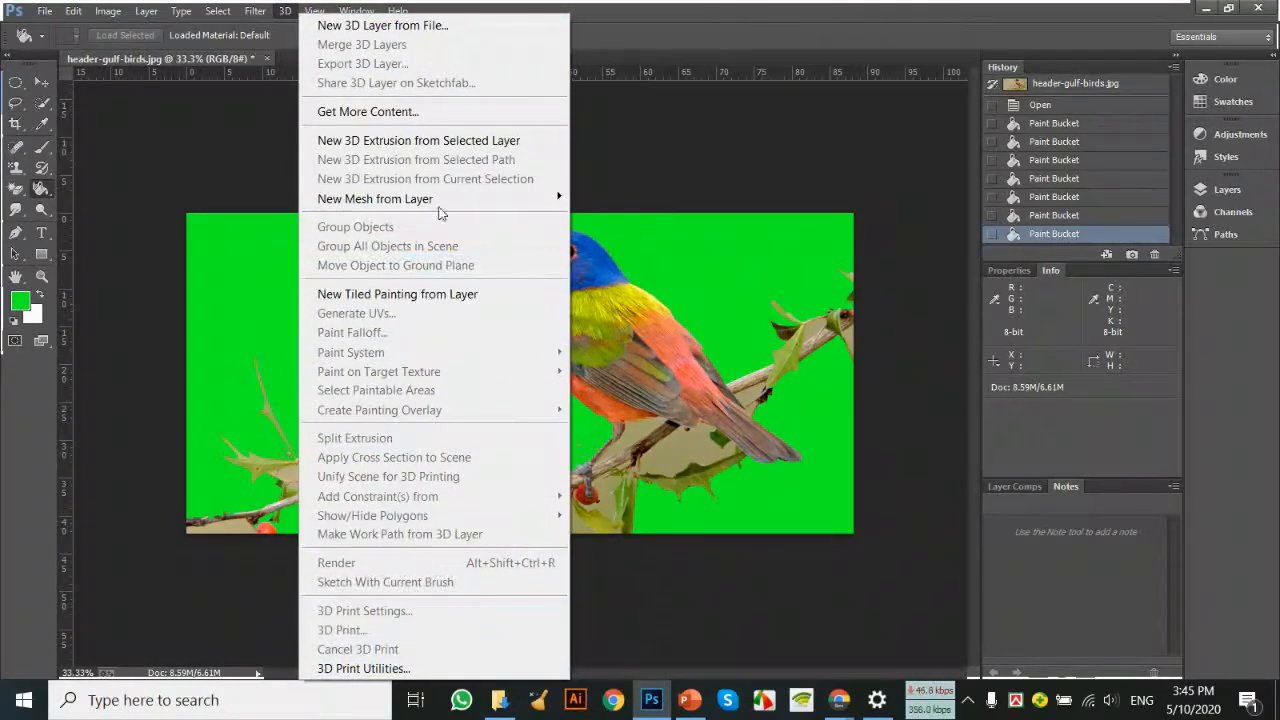
{"action": "left_click", "coordinate": [262, 275]}
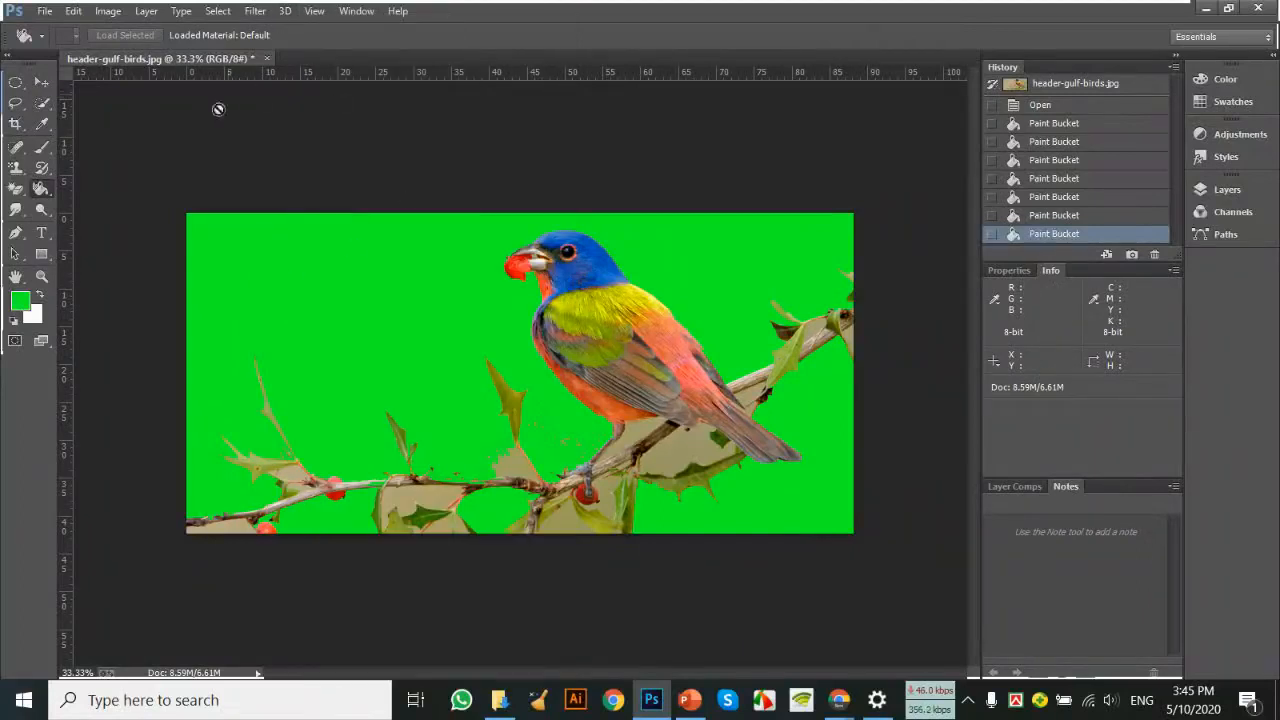
{"action": "right_click", "coordinate": [45, 189]}
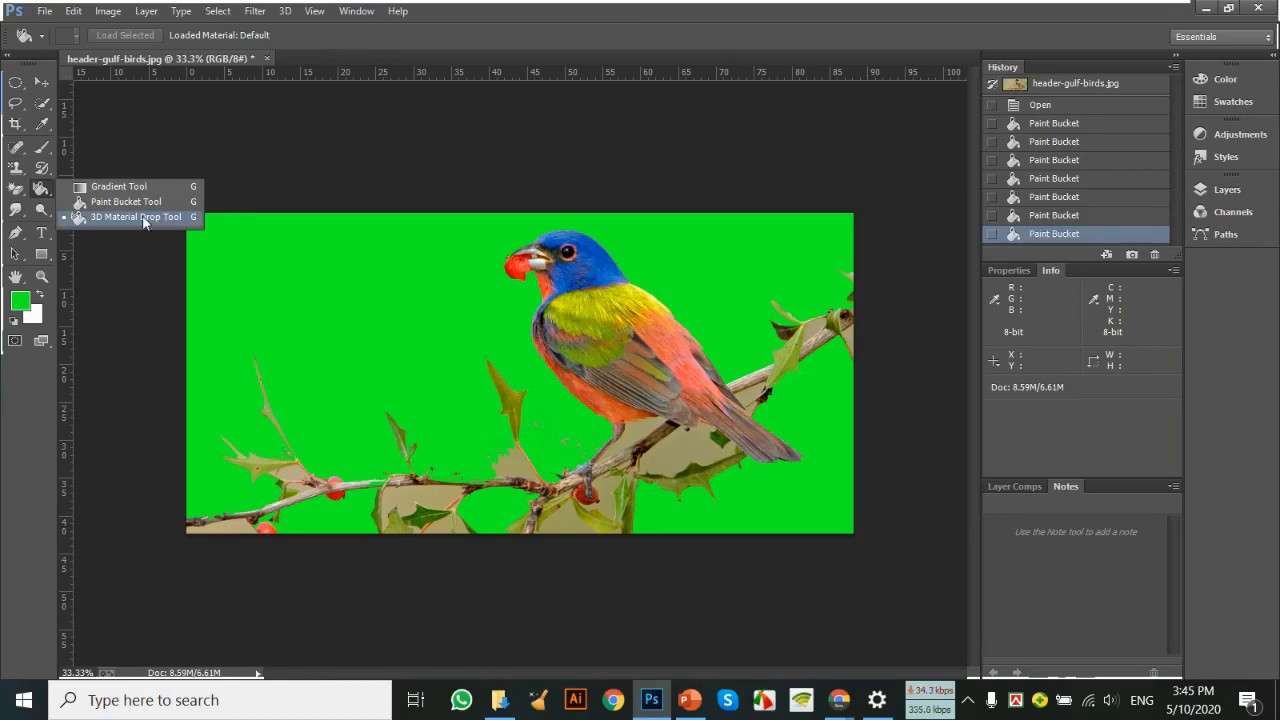
{"action": "left_click", "coordinate": [42, 190]}
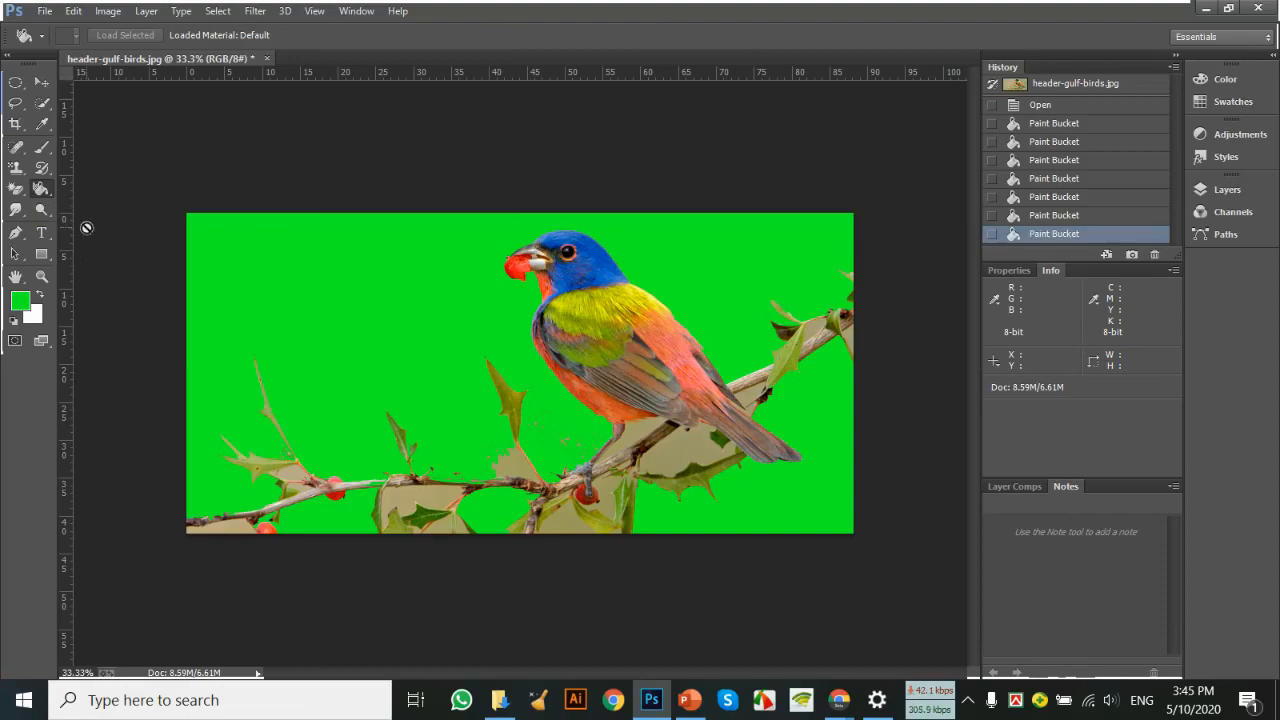
Review the class's tool list slide in PowerPoint, return to the bird image in Photoshop and activate the Move tool.
{"action": "mouse_move", "coordinate": [689, 700]}
{"action": "left_click", "coordinate": [640, 630]}
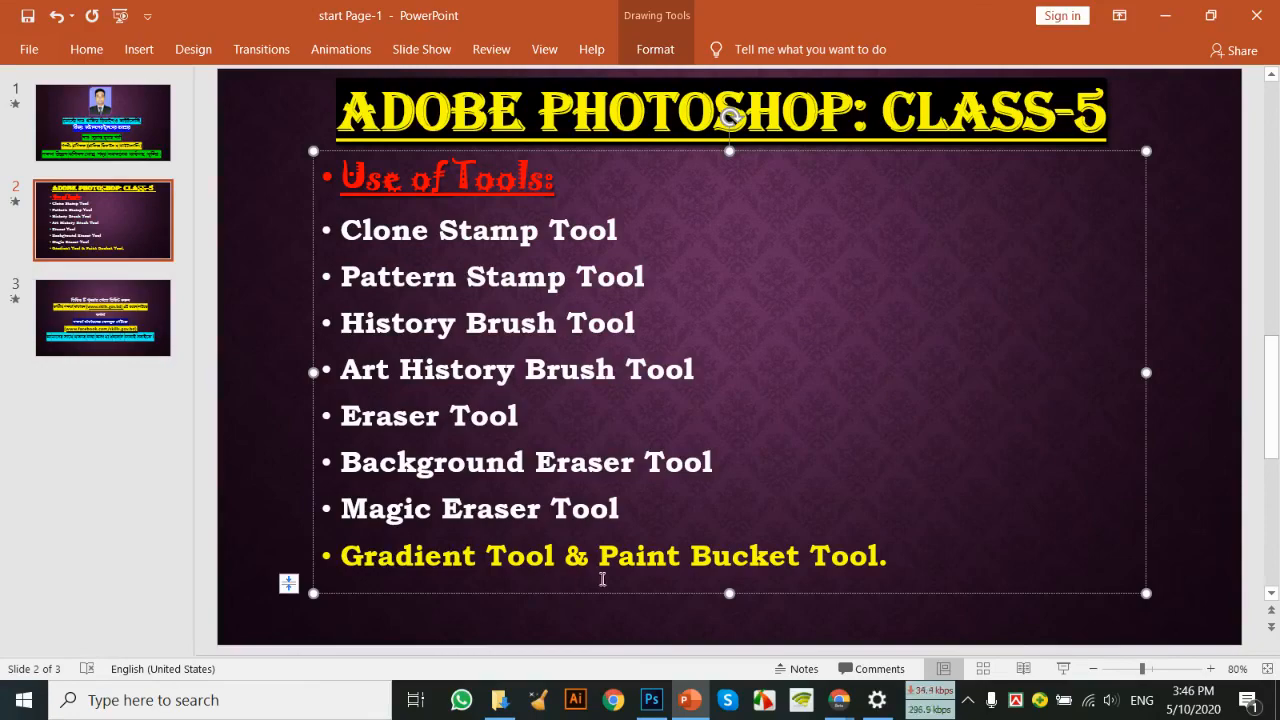
{"action": "left_click", "coordinate": [650, 698]}
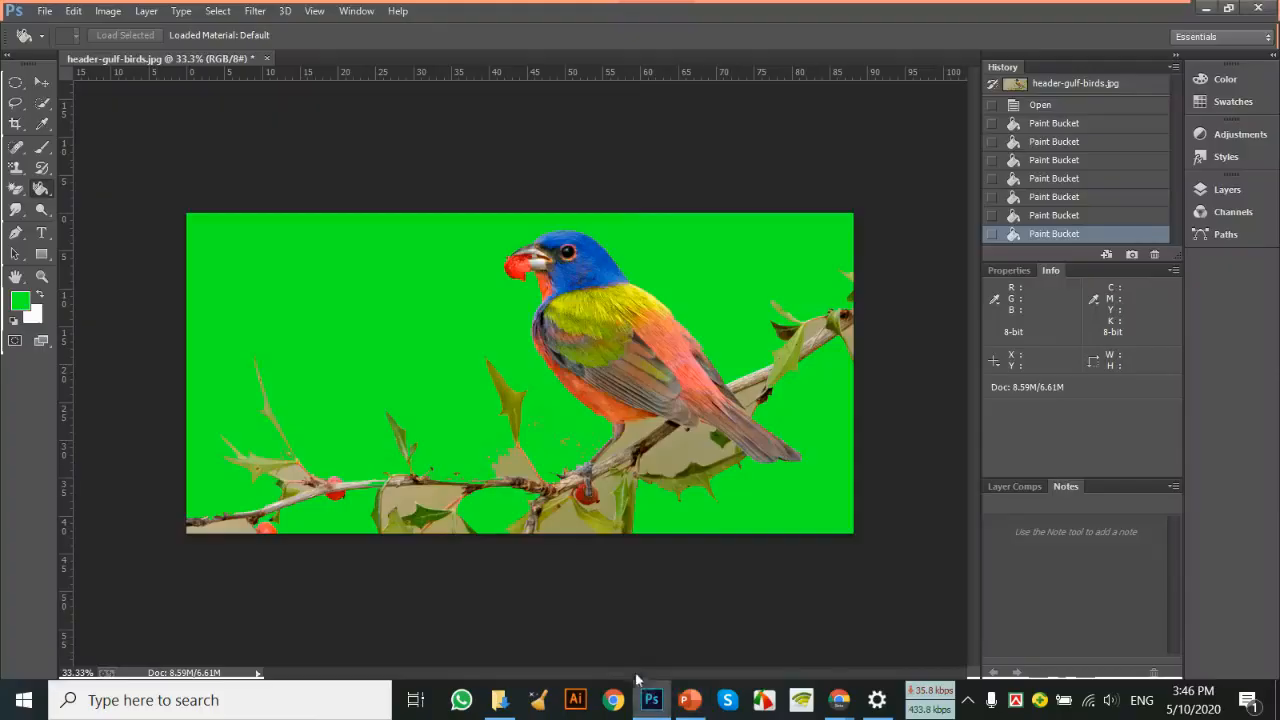
{"action": "left_click", "coordinate": [42, 82]}
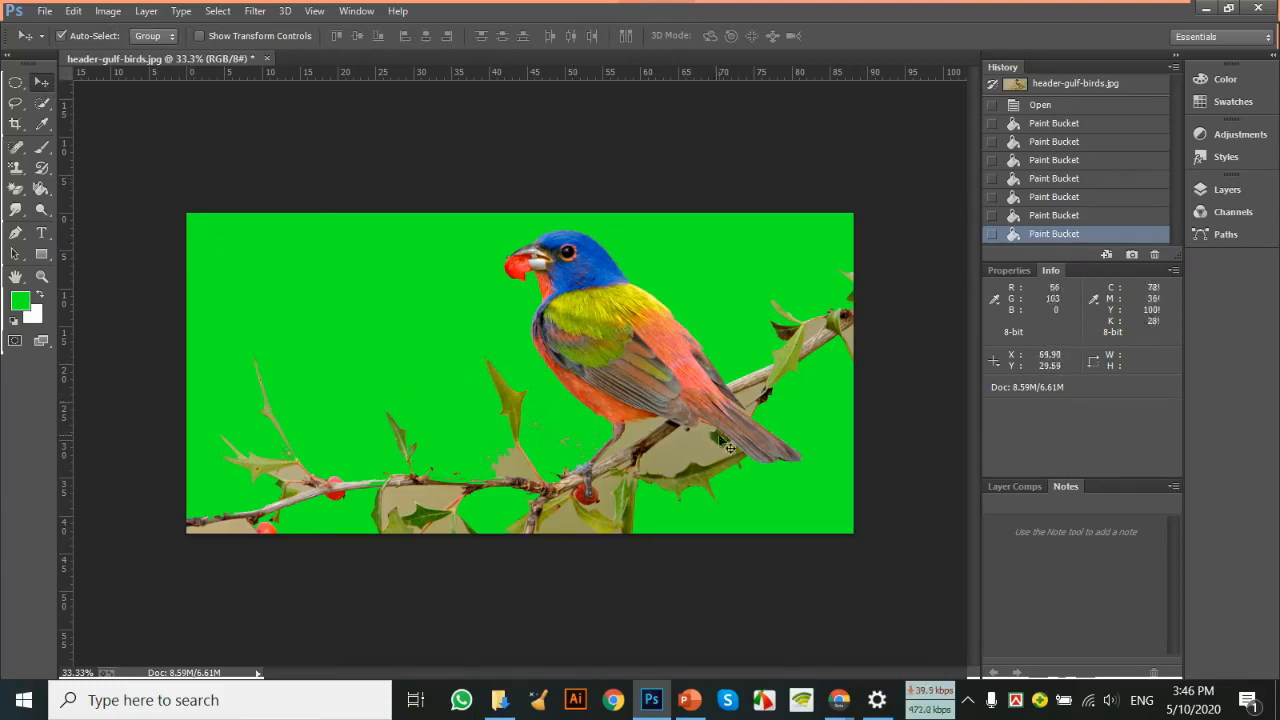
Return to the Facebook Live Producer page and check the older and newest viewer comments for questions.
{"action": "mouse_move", "coordinate": [852, 690]}
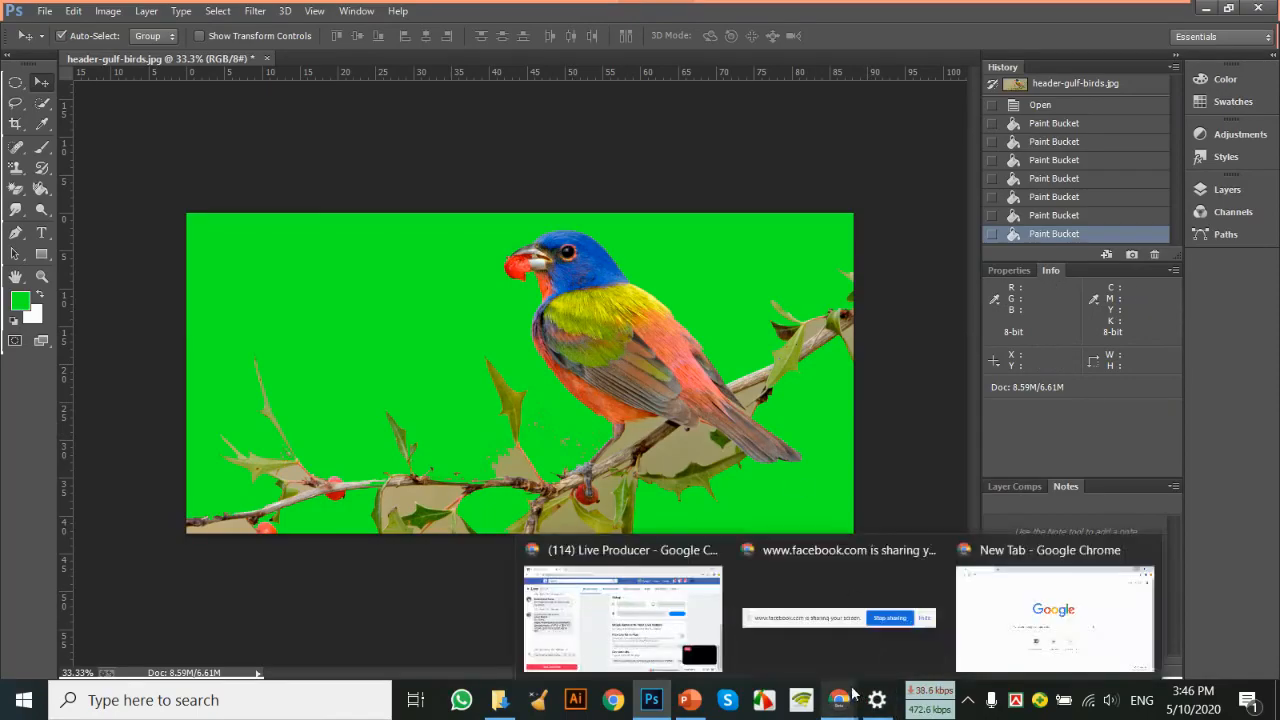
{"action": "left_click", "coordinate": [652, 632]}
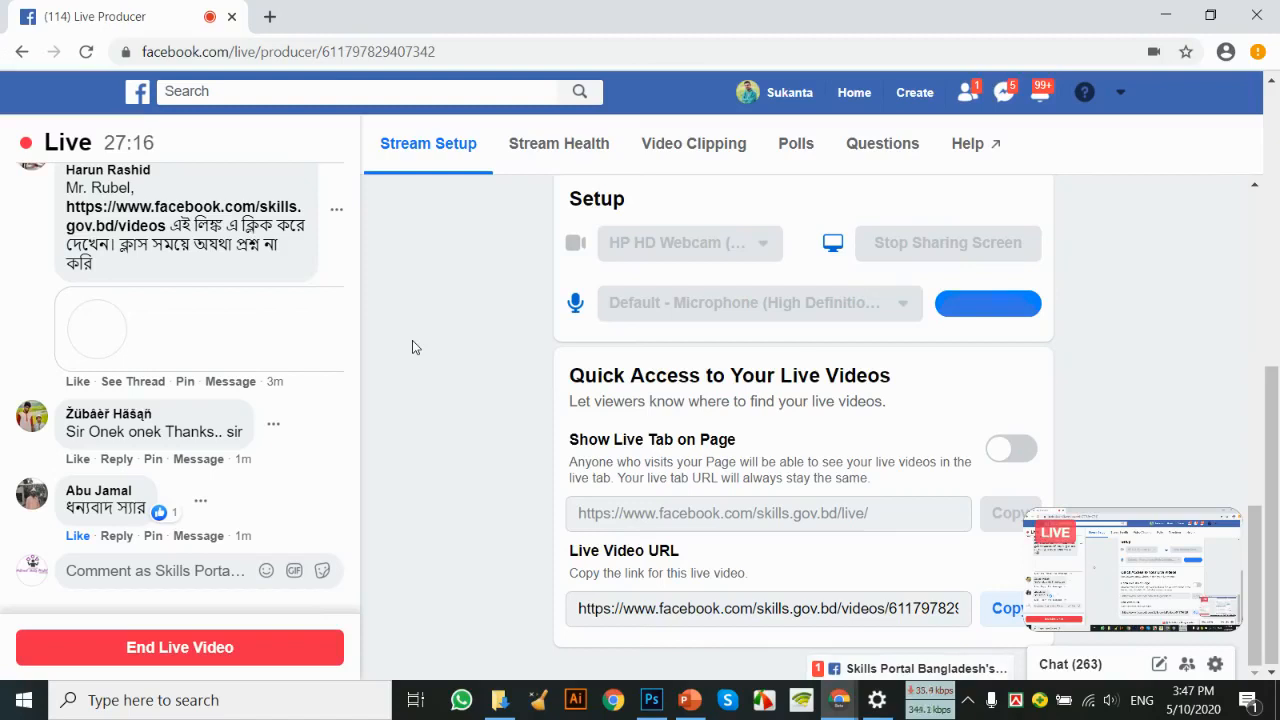
{"action": "scroll", "coordinate": [334, 312], "scroll_direction": "up", "scroll_amount": 1}
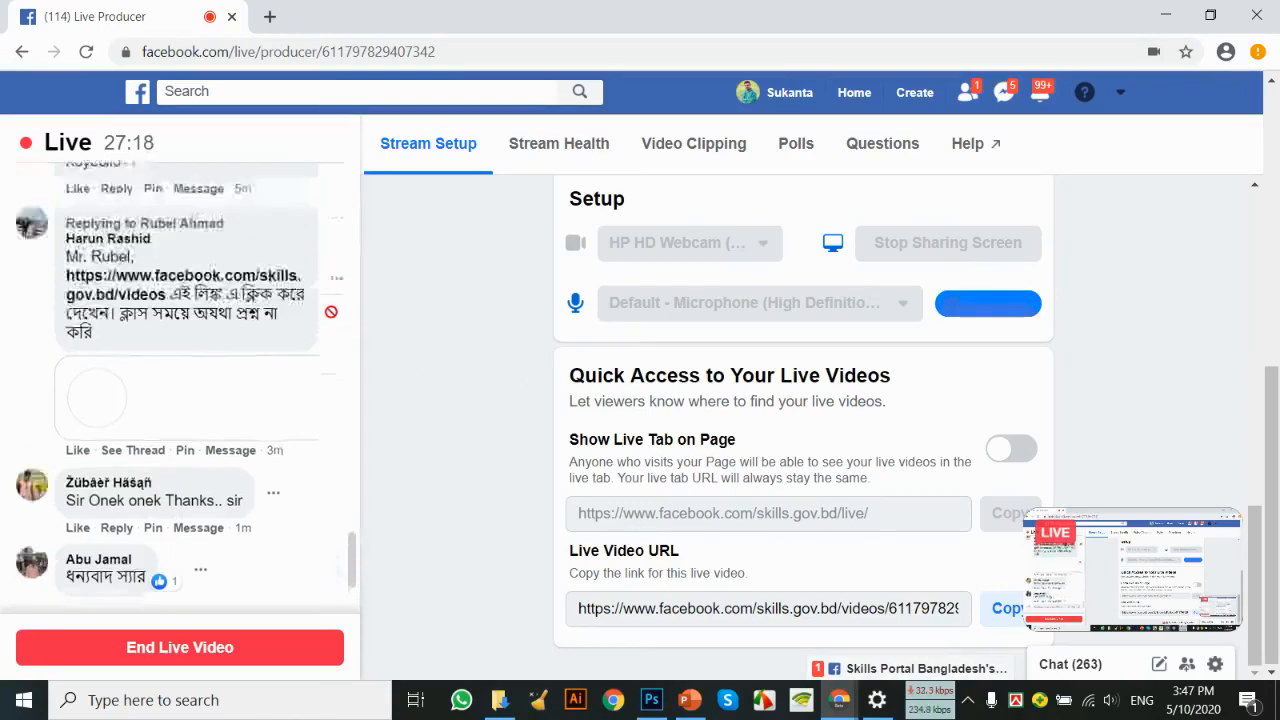
{"action": "scroll", "coordinate": [366, 327], "scroll_direction": "up", "scroll_amount": 1}
{"action": "scroll", "coordinate": [330, 305], "scroll_direction": "up", "scroll_amount": 1}
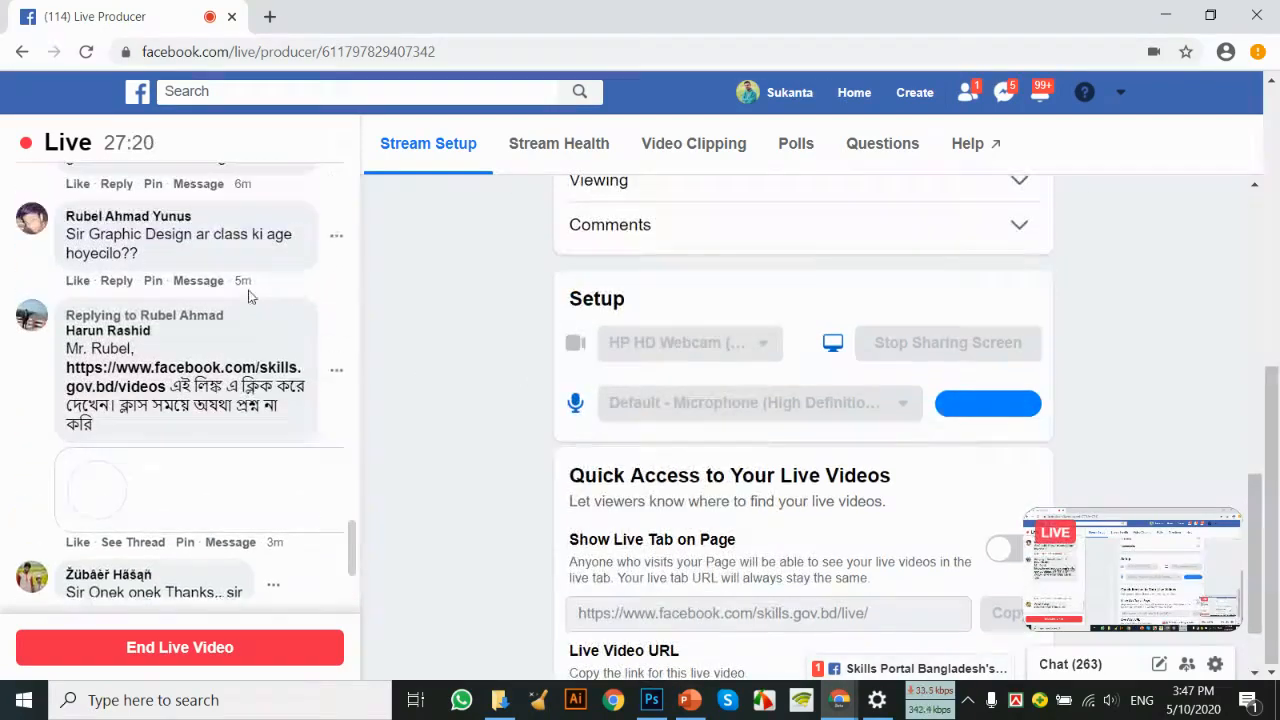
{"action": "scroll", "coordinate": [237, 298], "scroll_direction": "up", "scroll_amount": 3}
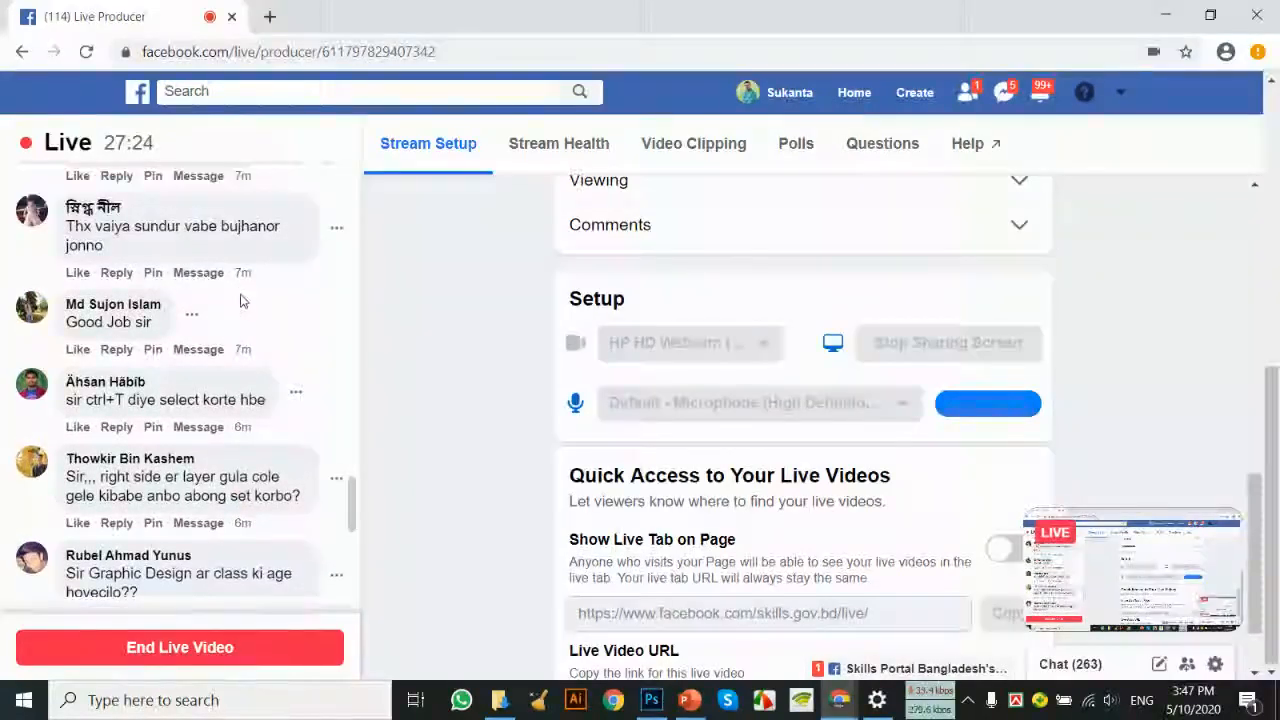
{"action": "scroll", "coordinate": [240, 300], "scroll_direction": "down", "scroll_amount": 10}
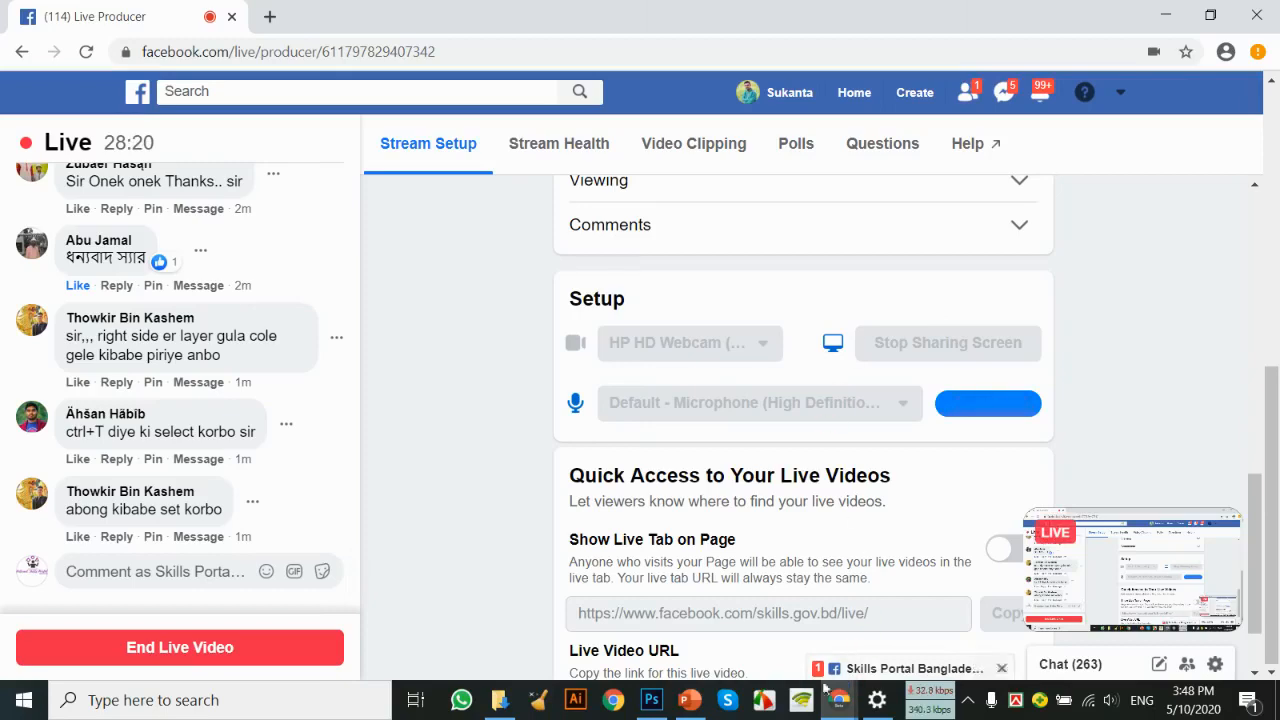
Switch to PowerPoint, select slide 3 with the closing web addresses and start the slide show from it.
{"action": "left_click", "coordinate": [692, 701]}
{"action": "left_click", "coordinate": [150, 334]}
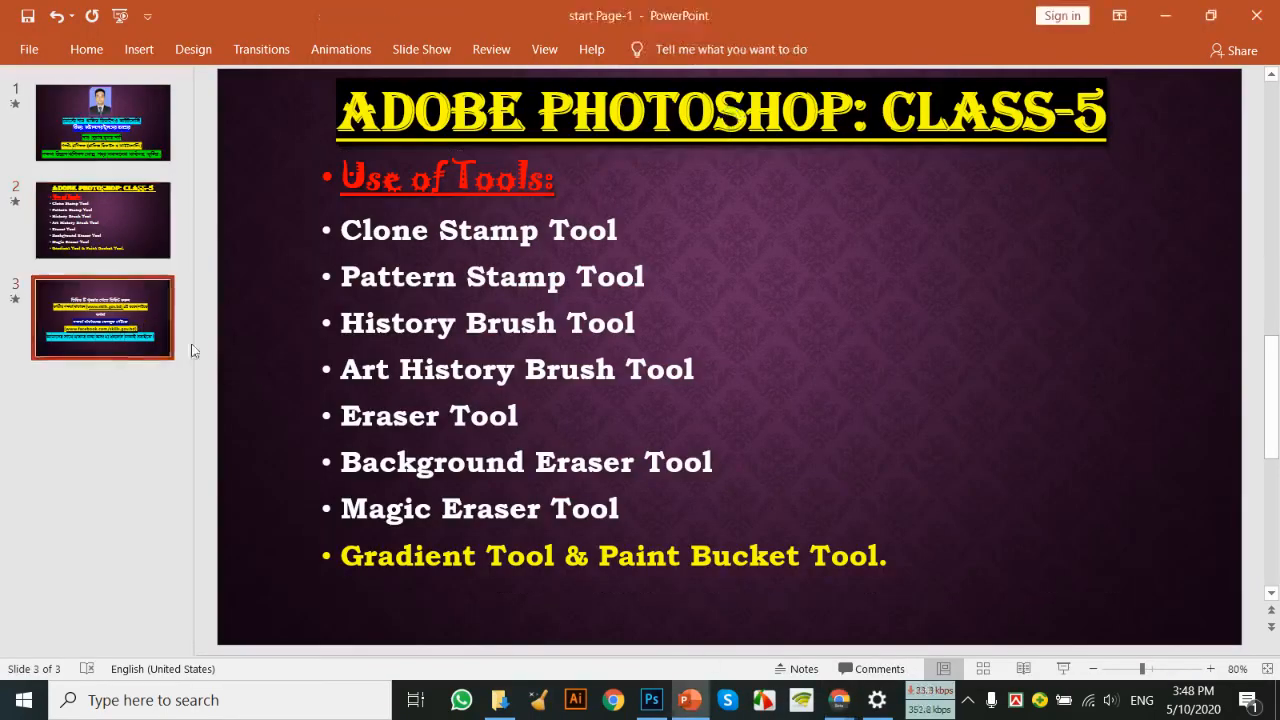
{"action": "left_click", "coordinate": [1063, 668]}
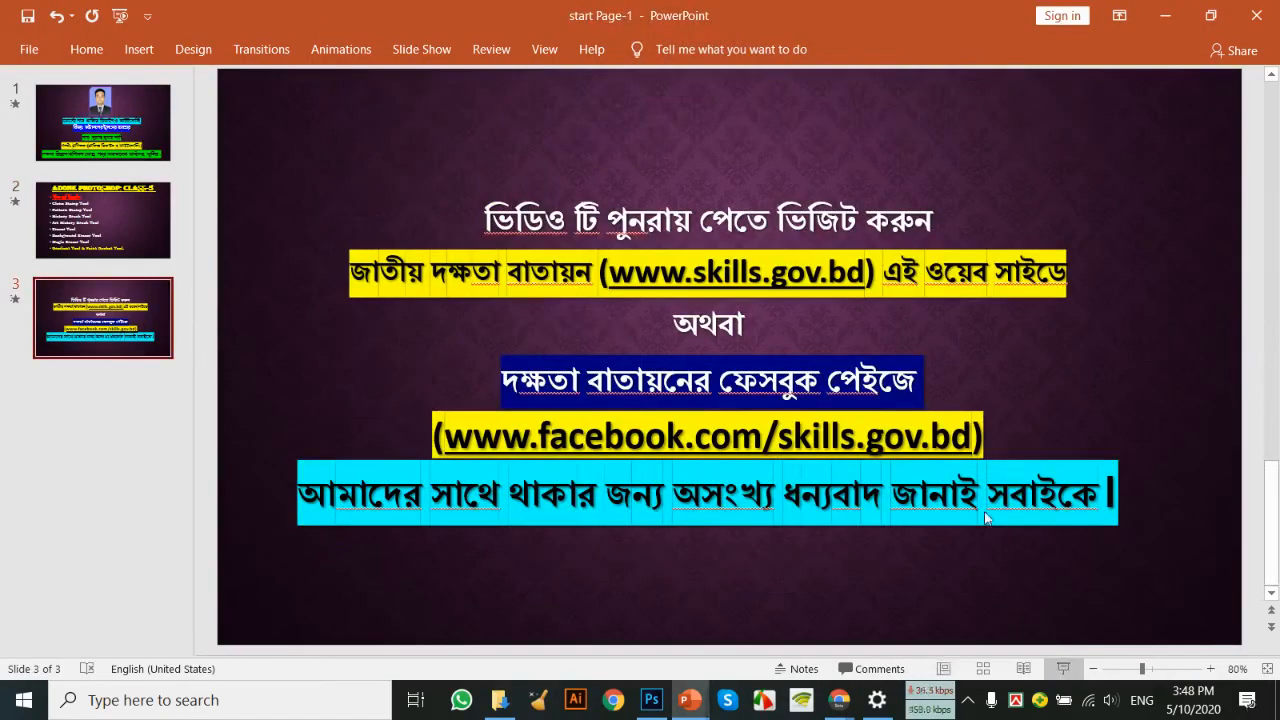